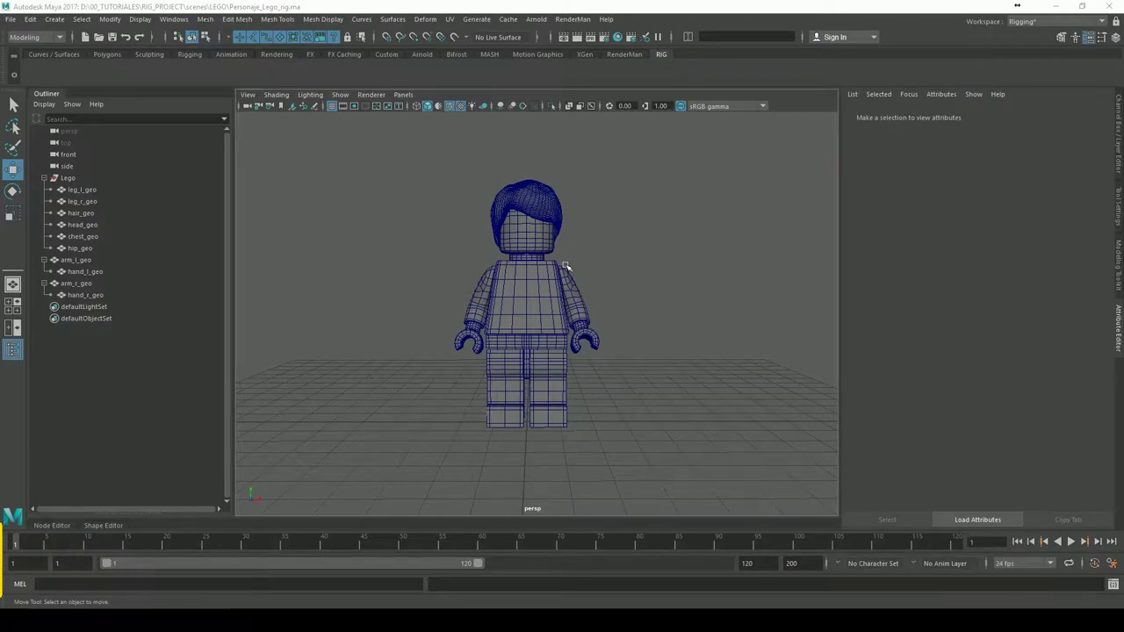
- Orbit and zoom the view to inspect the figure from its left side and front
scroll(547, 281, up, 3)
mouse_move(515, 281)
alt+mouse_down()
mouse_move(451, 319)
mouse_move(496, 300)
mouse_move(567, 306)
mouse_move(476, 258)
alt+mouse_up()
scroll(497, 264, up, 3)
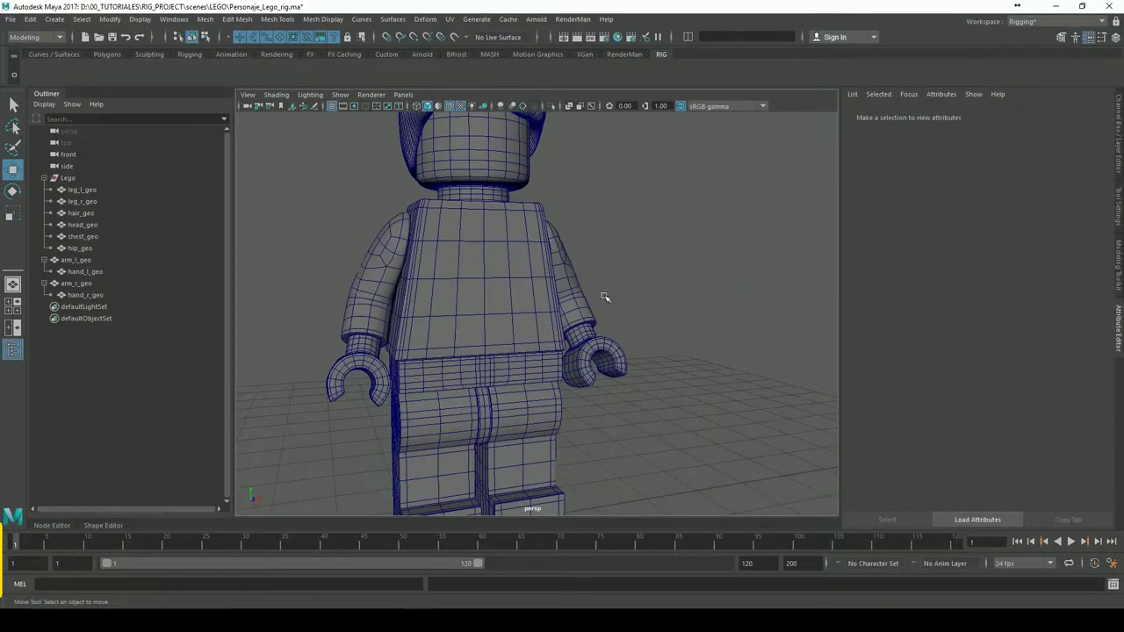
alt+drag(606, 298, 633, 302)
scroll(759, 268, down, 4)
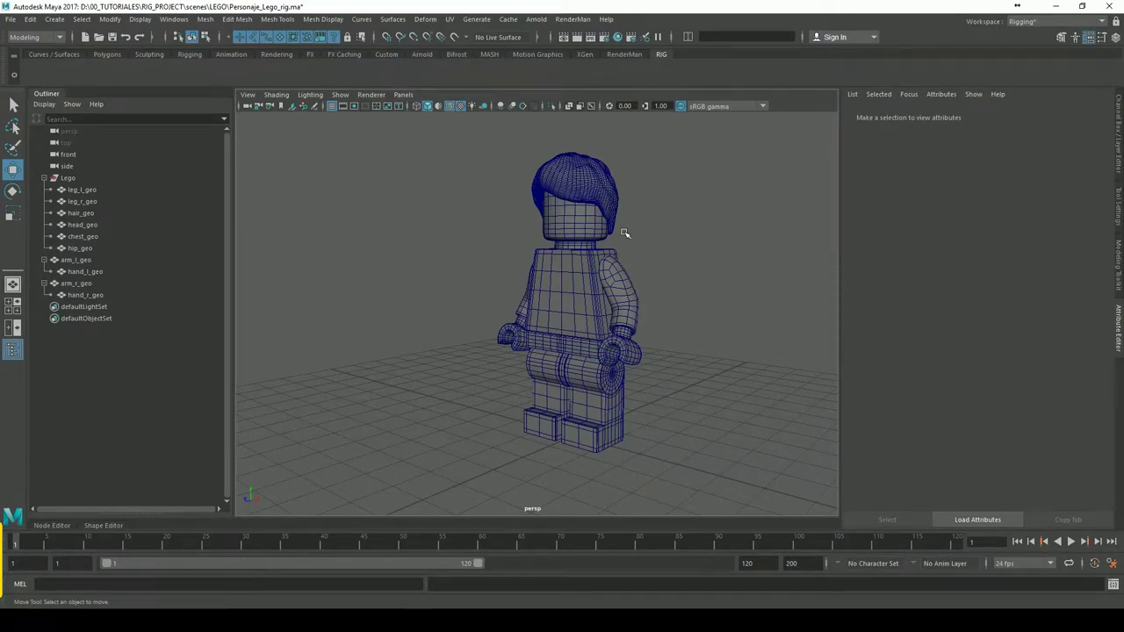
alt+drag(575, 311, 571, 288)
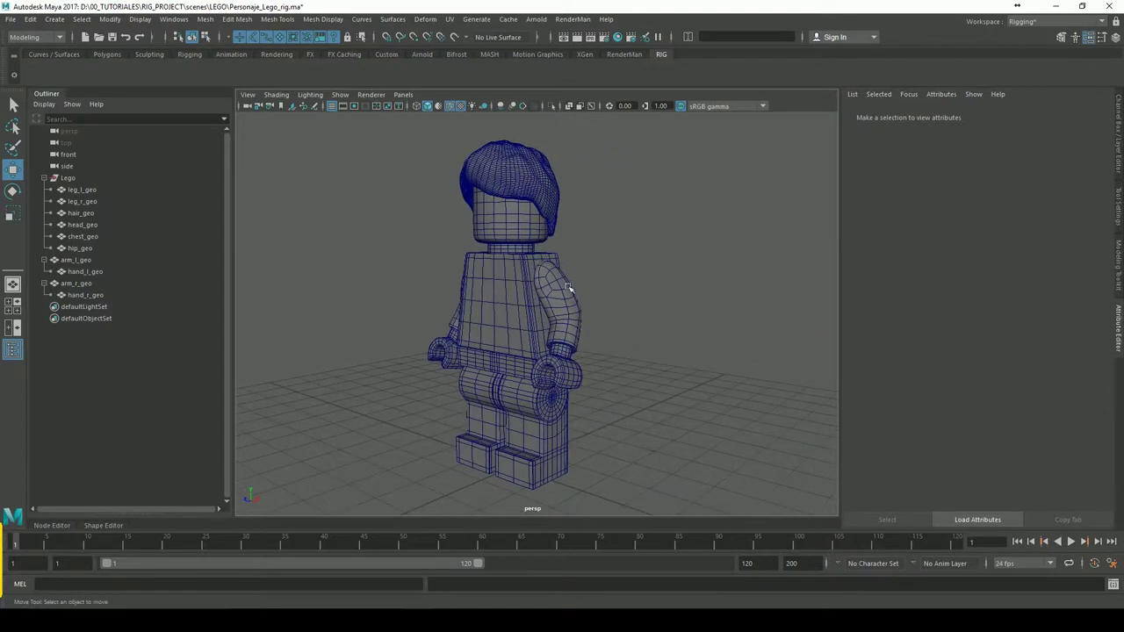
mouse_move(644, 326)
alt+mouse_down()
mouse_move(675, 326)
mouse_move(668, 351)
mouse_move(678, 356)
mouse_move(661, 355)
alt+mouse_up()
alt+drag(640, 306, 615, 279)
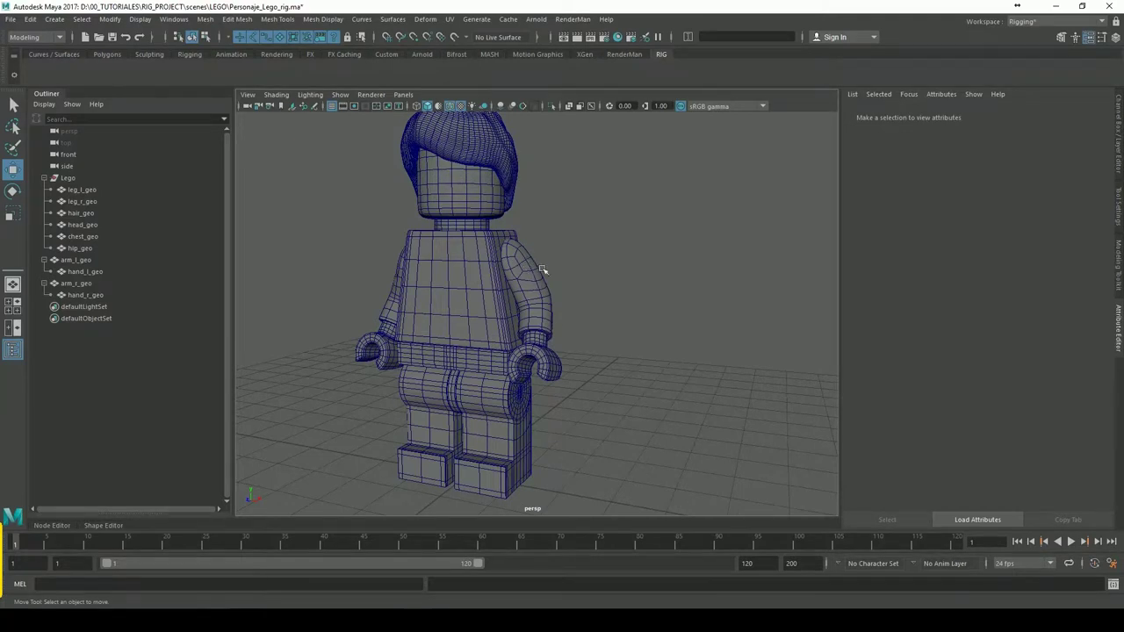
mouse_move(628, 288)
alt+mouse_down()
mouse_move(607, 291)
mouse_move(652, 307)
mouse_move(690, 281)
mouse_move(650, 266)
mouse_move(669, 272)
alt+mouse_up()
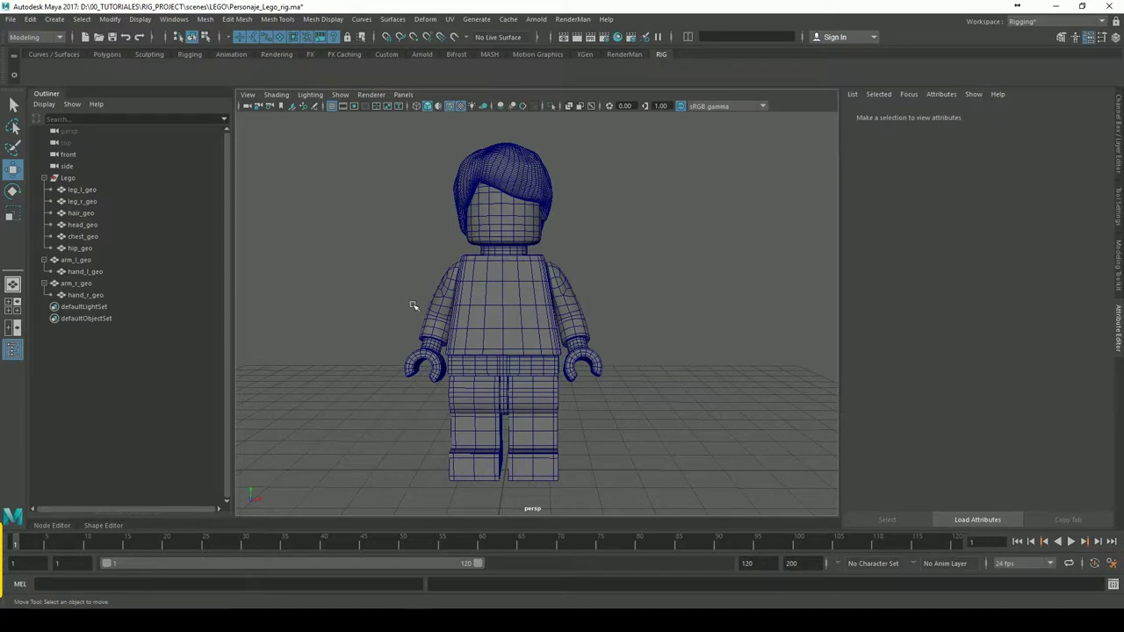
scroll(623, 252, down, 1)
scroll(614, 283, down, 1)
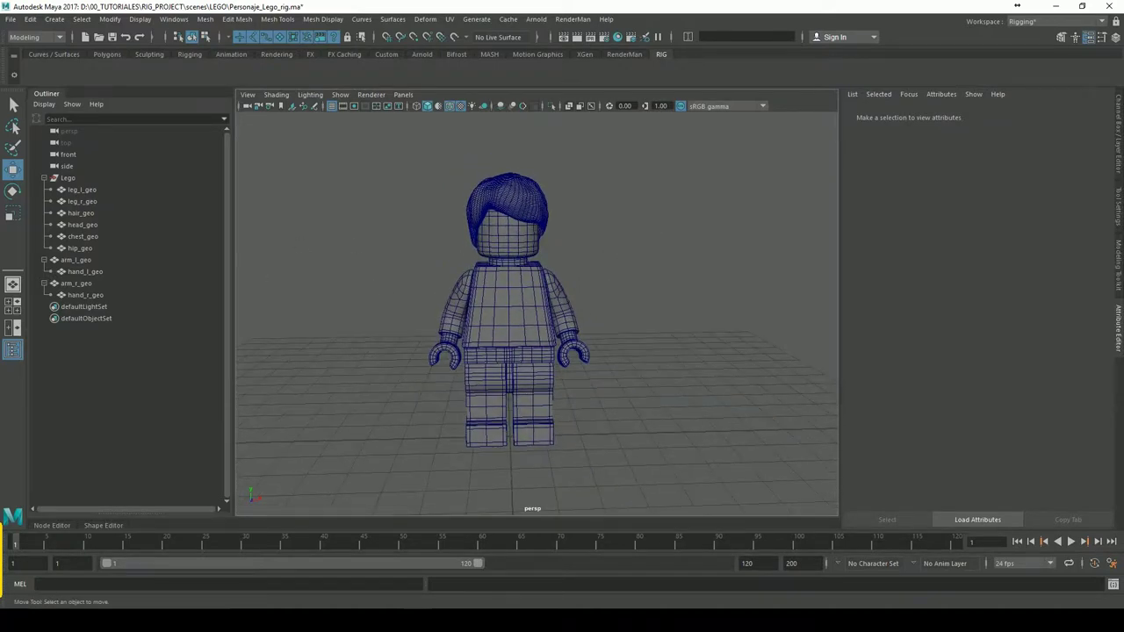
- Check each mesh in turn: both legs, hair, head, chest, hip, left arm and both hands
click(88, 189)
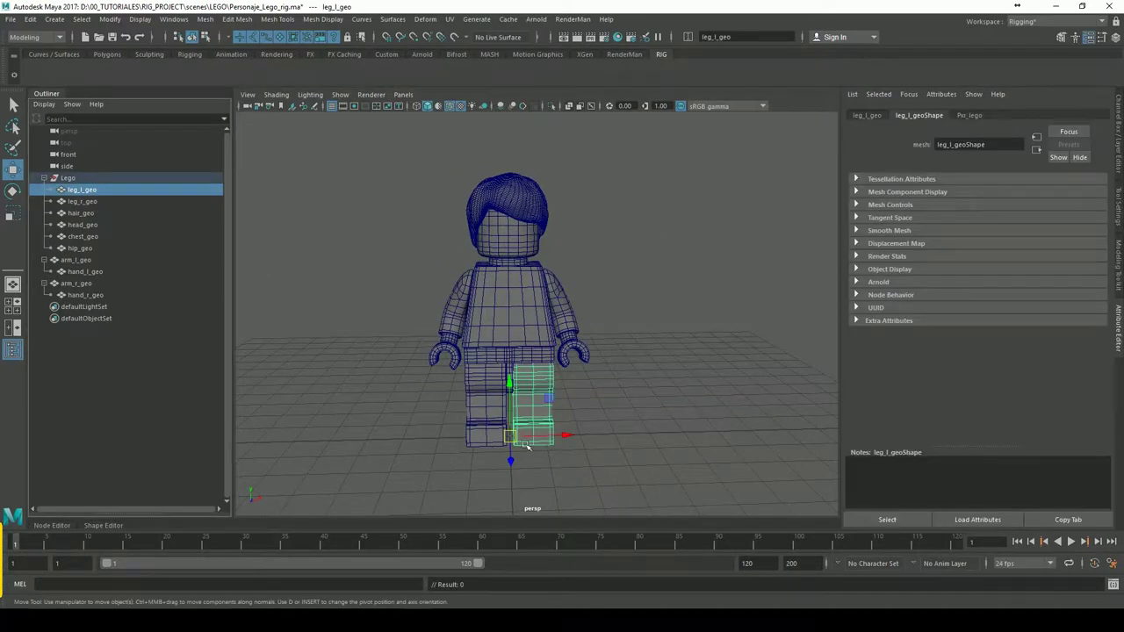
click(88, 201)
click(84, 214)
click(83, 225)
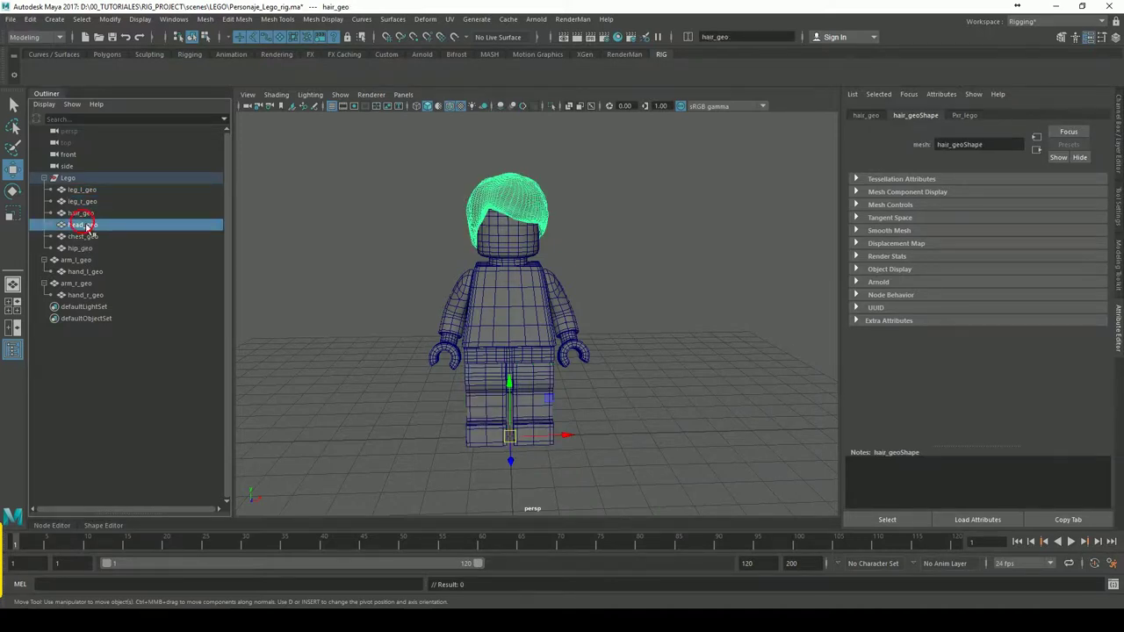
click(85, 237)
click(86, 250)
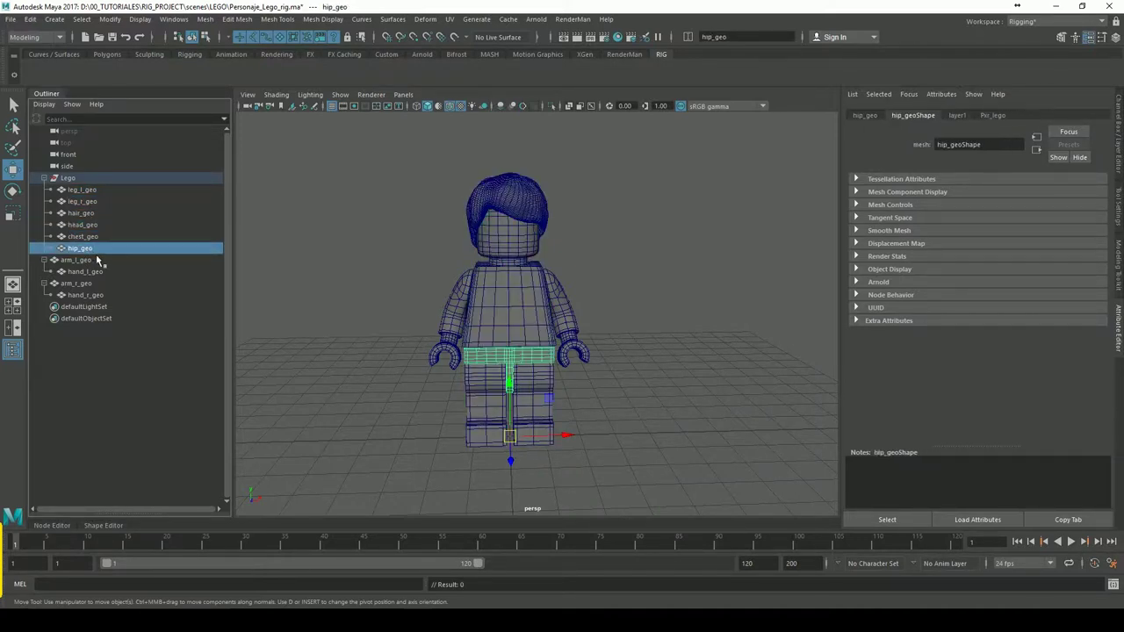
click(89, 261)
alt+drag(685, 343, 591, 343)
click(79, 272)
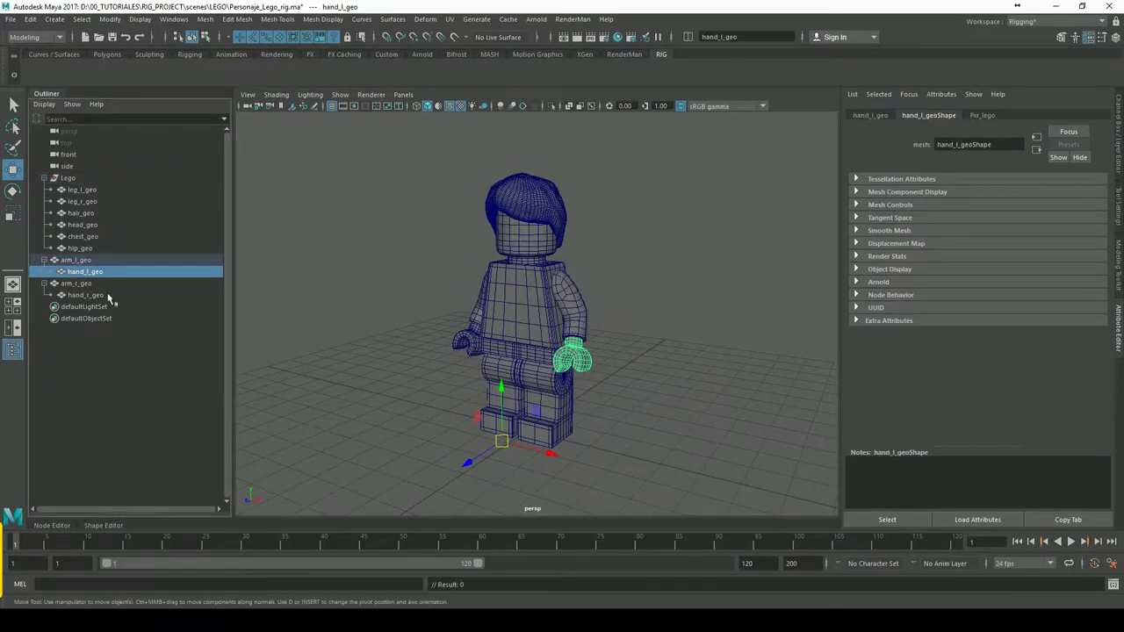
click(94, 296)
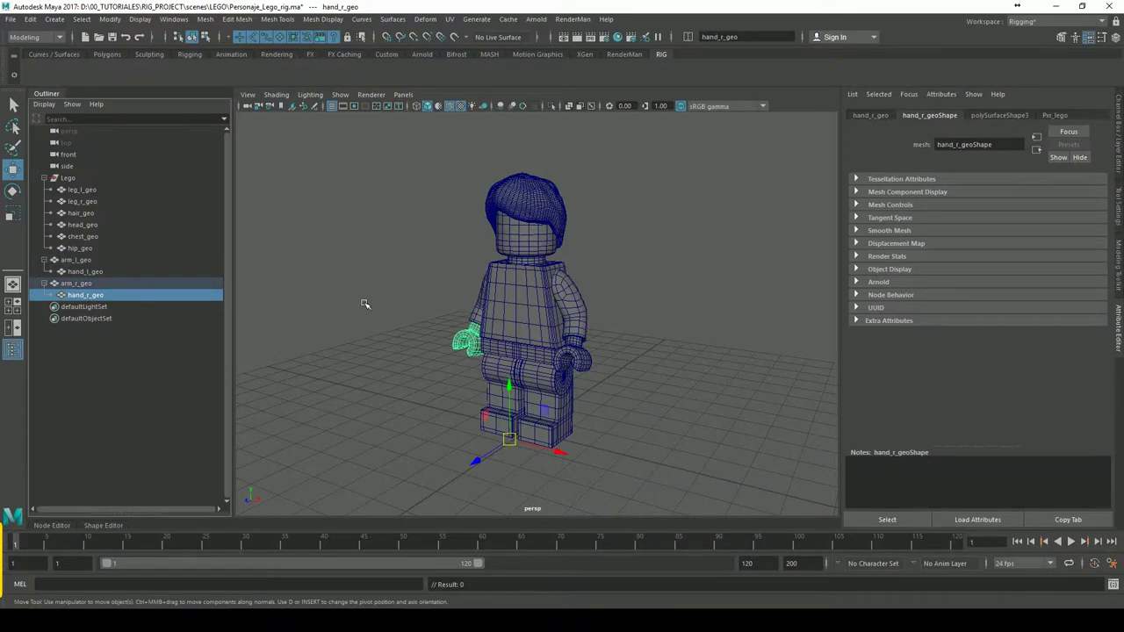
click(387, 310)
- Show leg_l_geo's Channel Box values: zero translation and rotation, scale 1
mouse_move(443, 309)
alt+mouse_down()
mouse_move(519, 284)
mouse_move(517, 303)
alt+mouse_up()
mouse_move(523, 372)
alt+right_down()
mouse_move(543, 372)
mouse_move(564, 347)
alt+right_up()
alt+drag(564, 347, 611, 345)
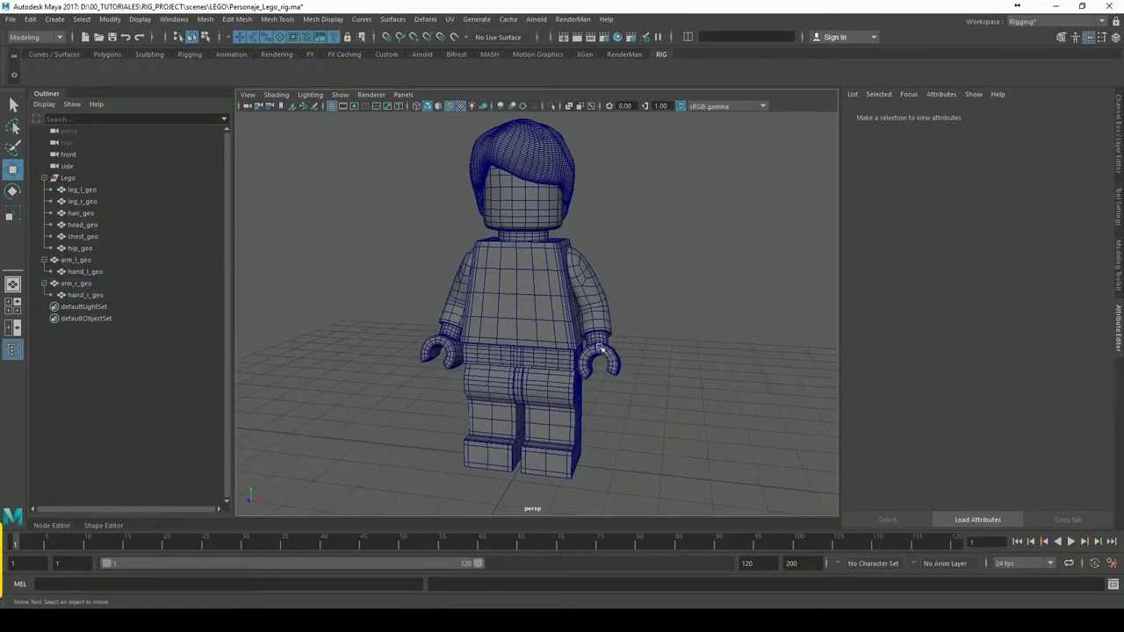
click(92, 190)
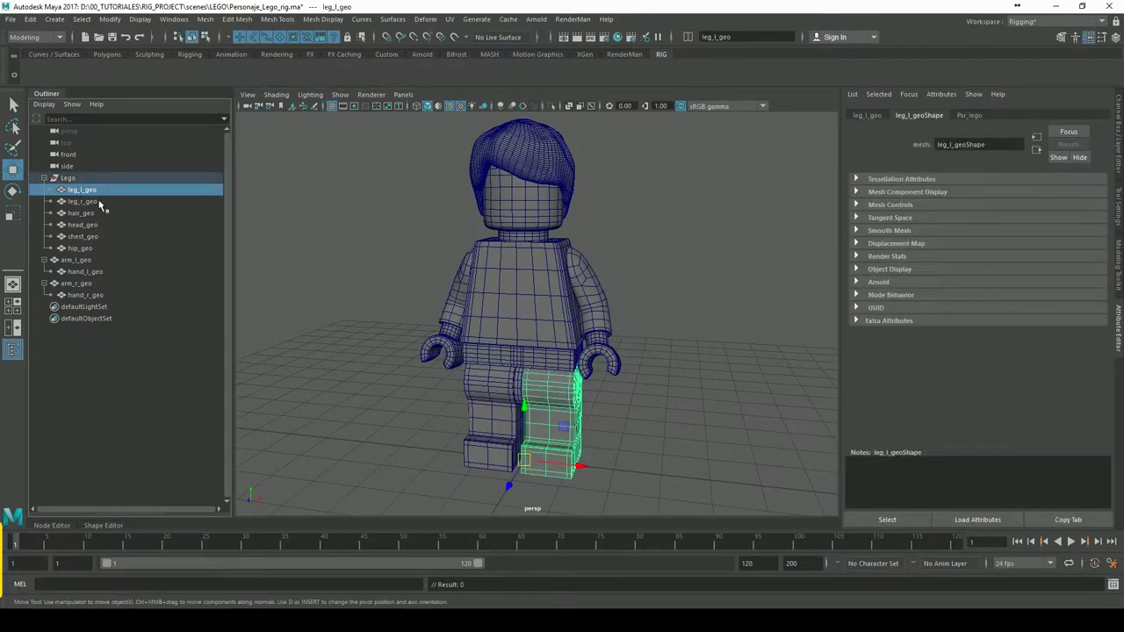
click(1118, 137)
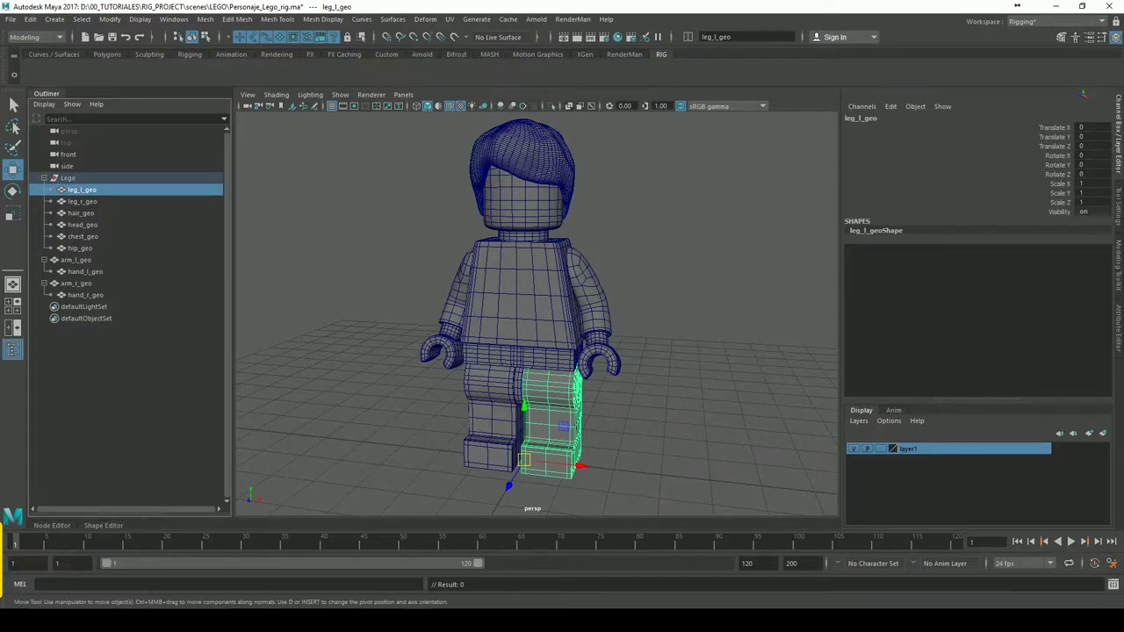
- Select arm_l_geo and enter pivot-editing mode with Insert, framing the legs closely
click(78, 263)
alt+drag(548, 347, 652, 352)
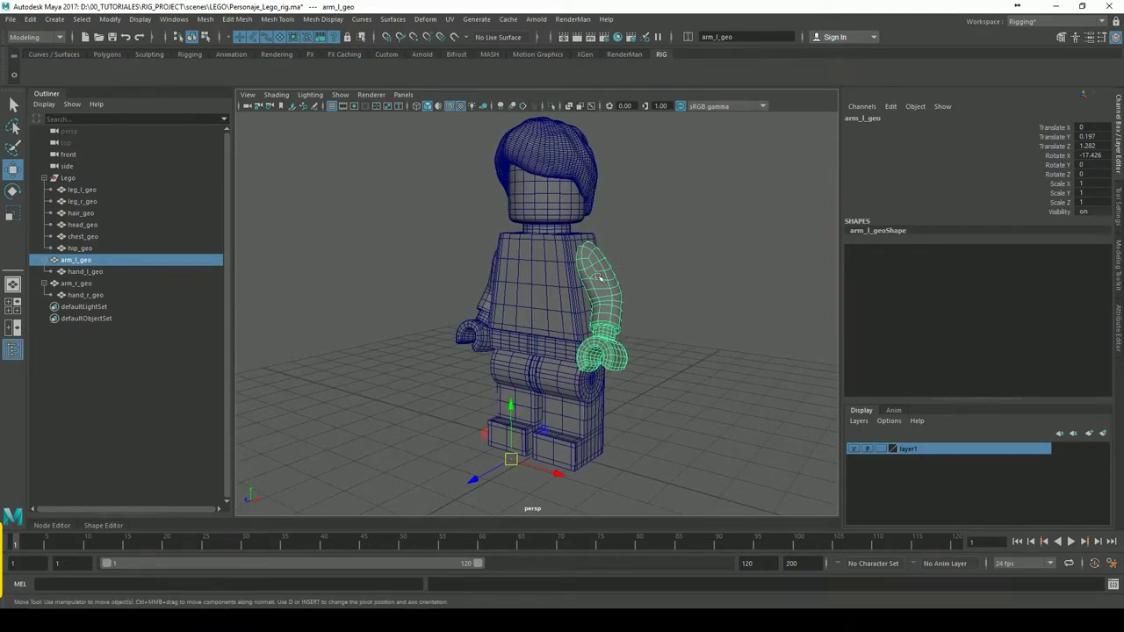
mouse_move(653, 332)
alt+mouse_down()
mouse_move(686, 325)
mouse_move(663, 336)
mouse_move(638, 396)
mouse_move(635, 377)
mouse_move(668, 376)
alt+mouse_up()
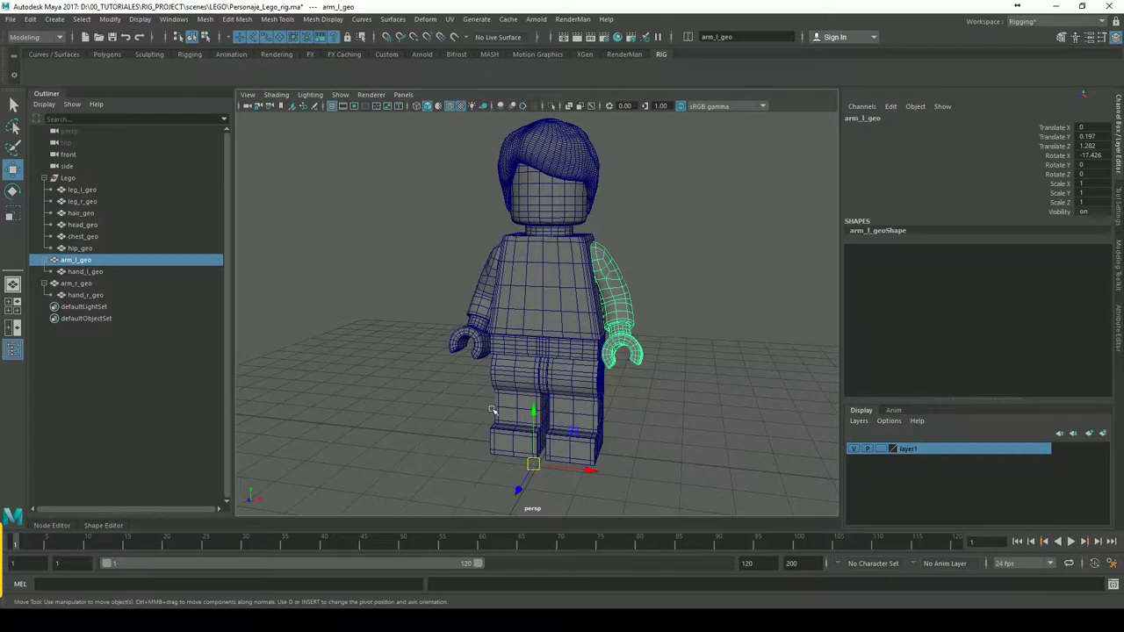
key(Insert)
mouse_move(649, 378)
alt+mouse_down()
mouse_move(623, 363)
mouse_move(698, 414)
mouse_move(692, 405)
alt+mouse_up()
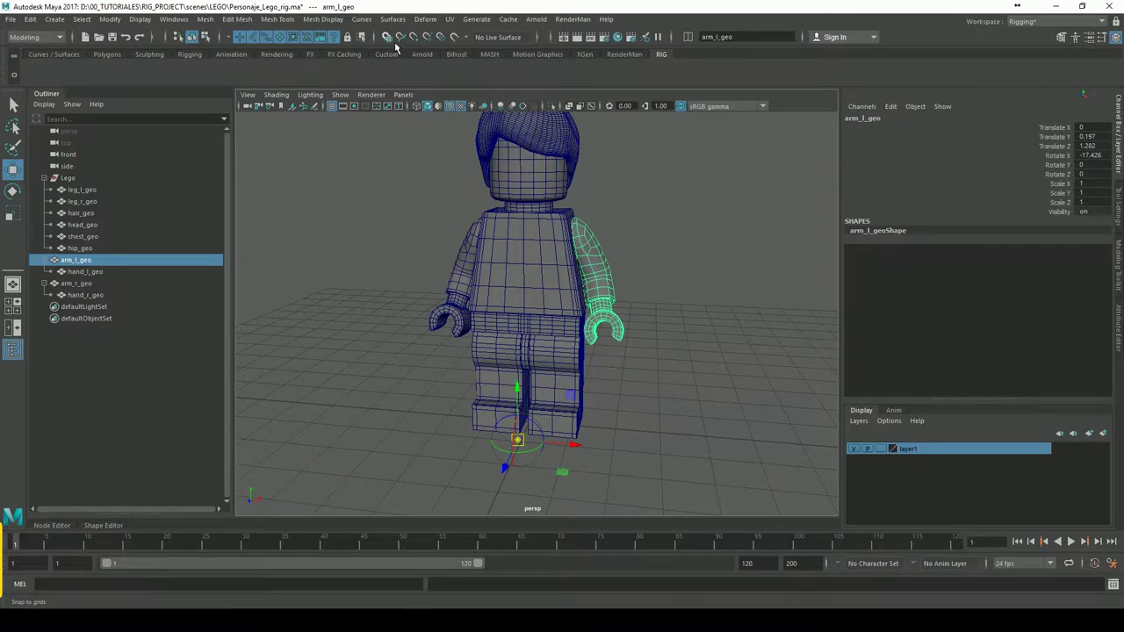
alt+drag(713, 413, 729, 424)
mouse_move(729, 424)
alt+right_down()
mouse_move(737, 321)
mouse_move(693, 261)
alt+right_up()
mouse_move(527, 426)
alt+mouse_down()
mouse_move(572, 389)
mouse_move(539, 318)
alt+mouse_up()
- Drag the arm's pivot down to the bottom of the leg seam and select its transform channels
alt+drag(606, 354, 584, 298)
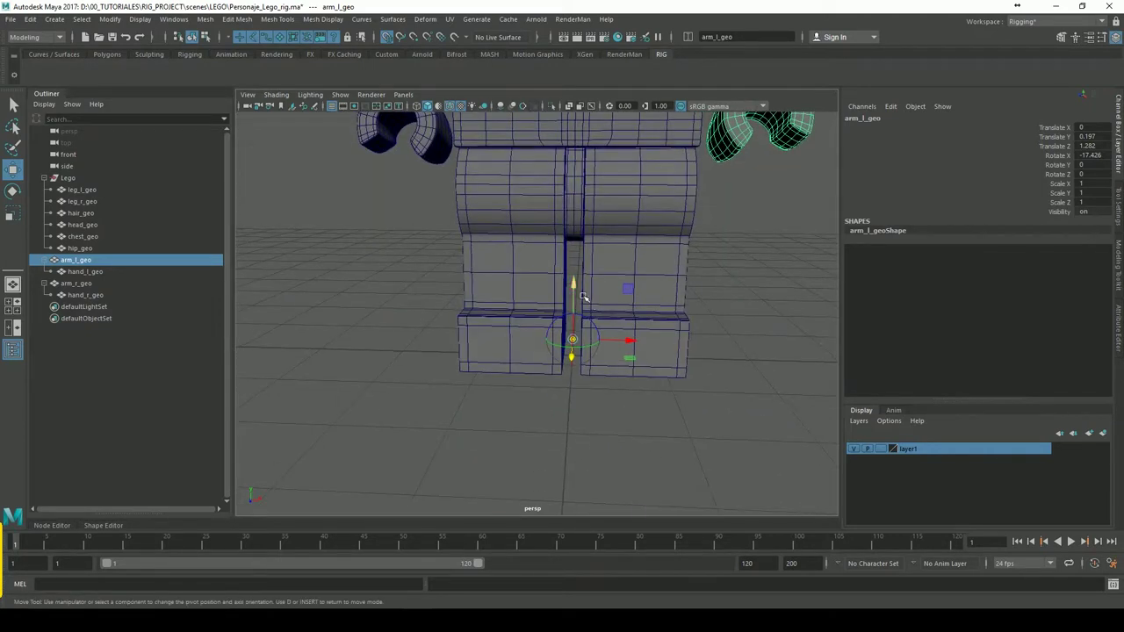
mouse_move(654, 367)
alt+mouse_down()
mouse_move(667, 384)
mouse_move(635, 384)
mouse_move(642, 376)
alt+mouse_up()
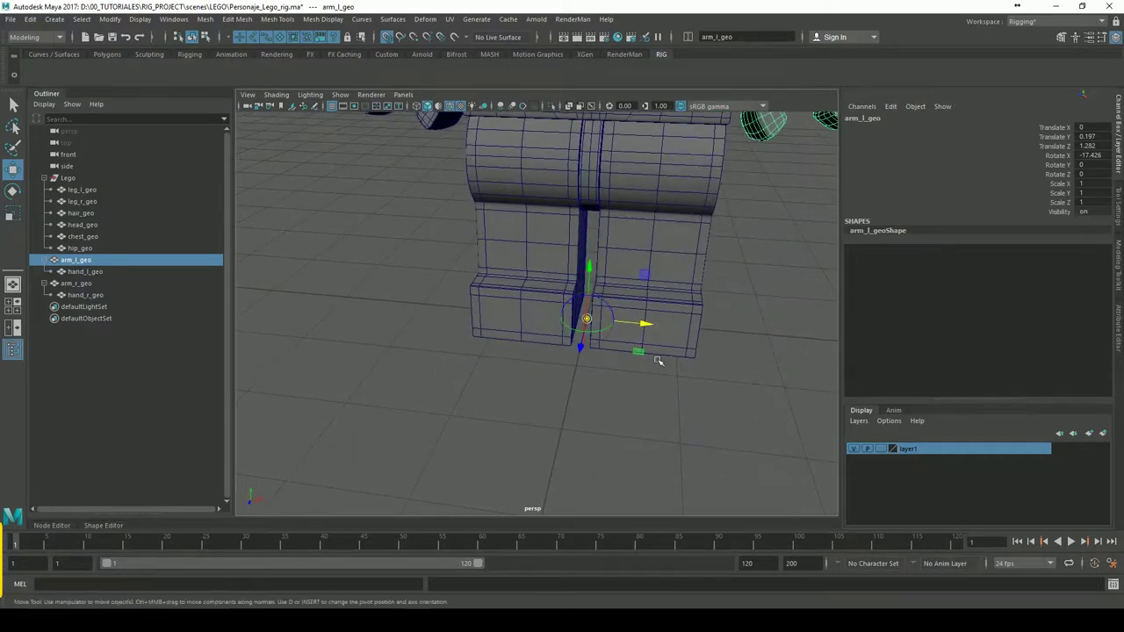
alt+right_drag(755, 290, 635, 351)
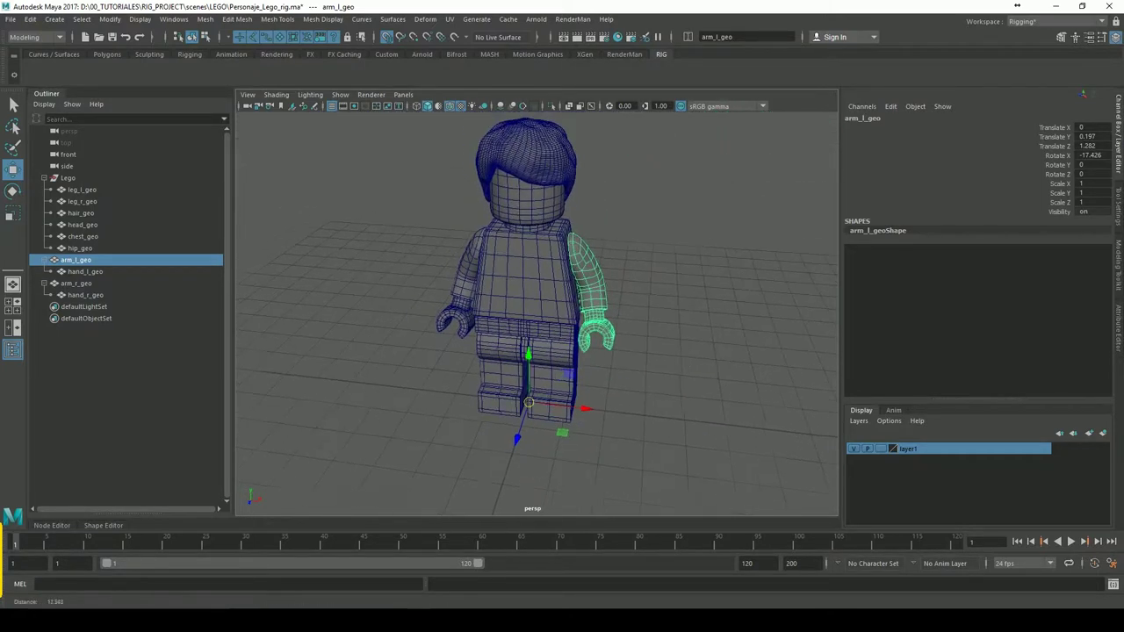
alt+drag(668, 360, 700, 372)
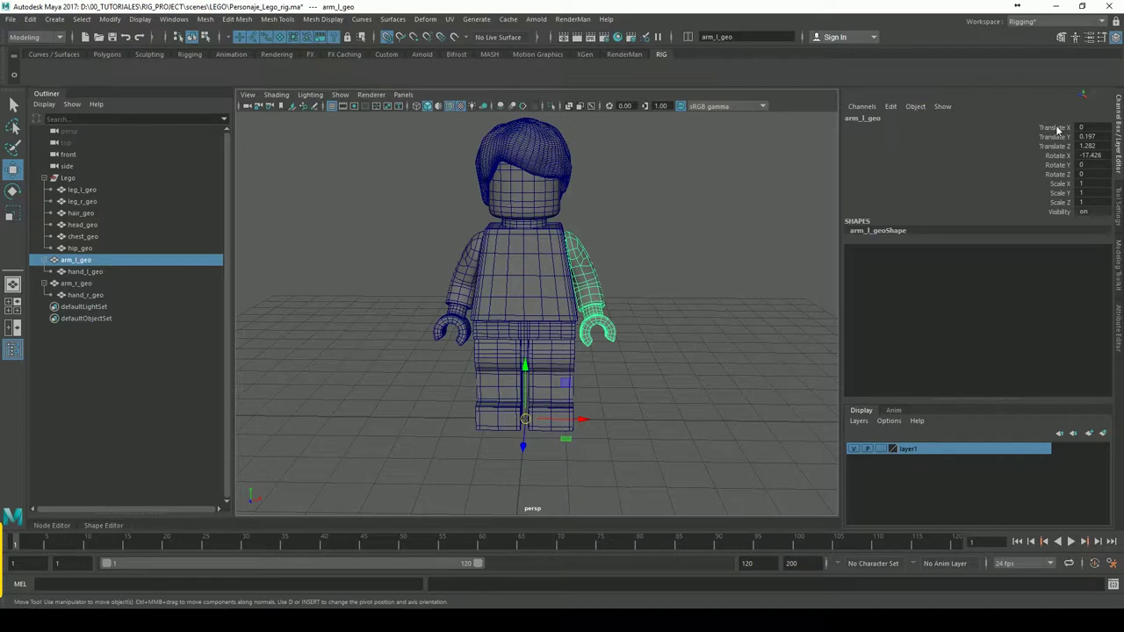
drag(1059, 130, 1061, 207)
- Freeze all of arm_l_geo's transforms so they read zero
right_click(1059, 189)
mouse_move(1054, 393)
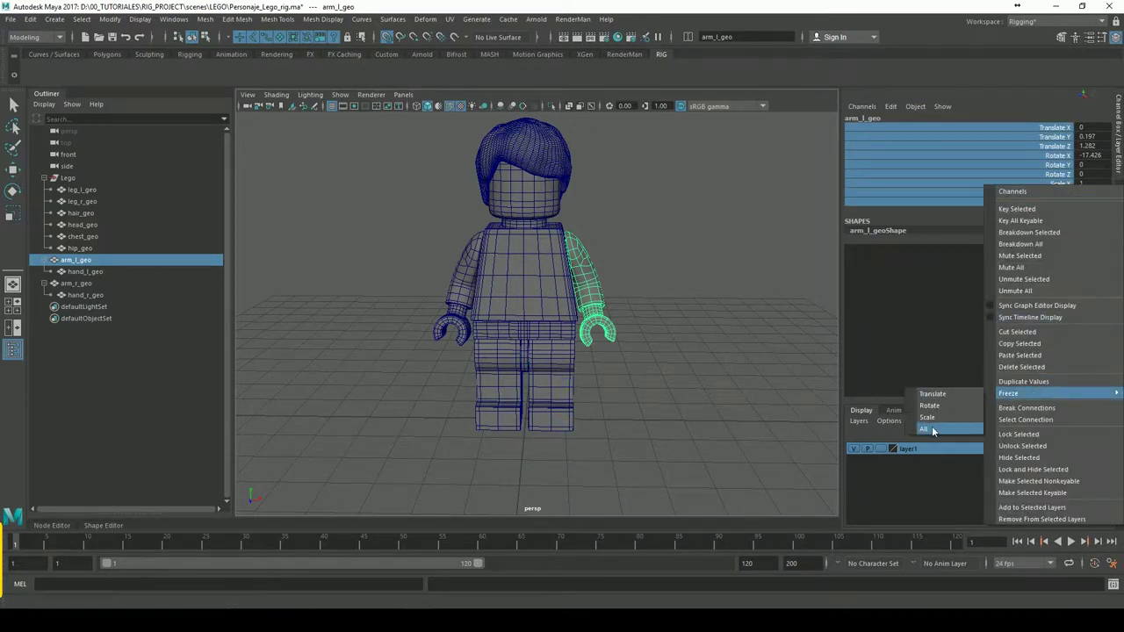
click(929, 429)
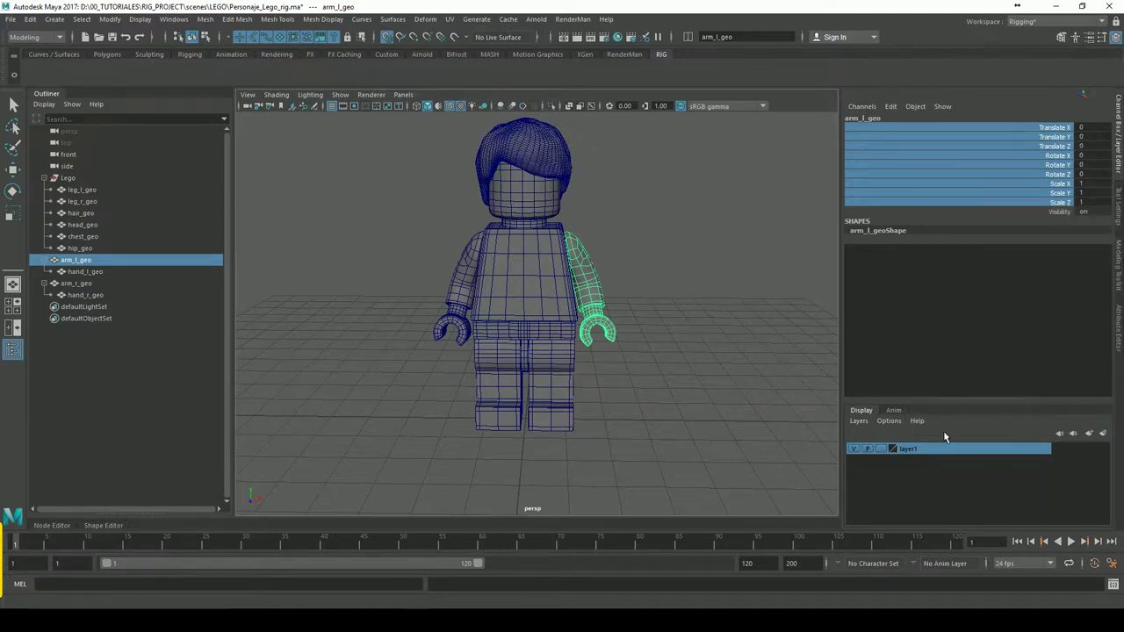
click(653, 369)
- Select hand_l_geo and move its pivot down to the figure's base between the feet
click(555, 388)
key(w)
scroll(605, 362, up, 2)
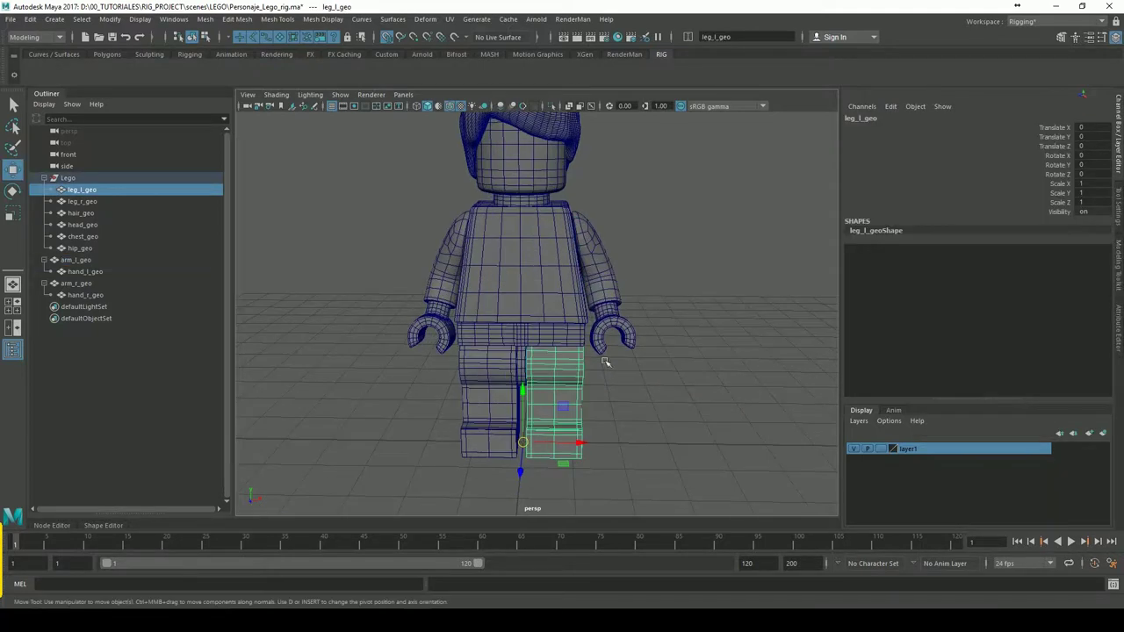
alt+drag(605, 362, 600, 273)
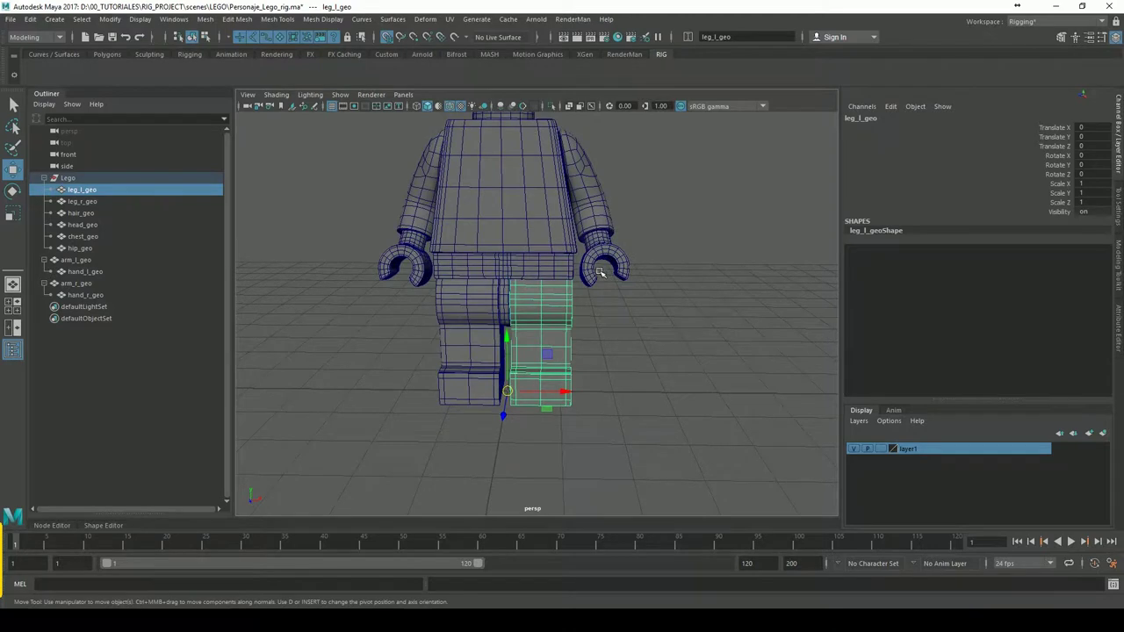
click(602, 219)
click(632, 272)
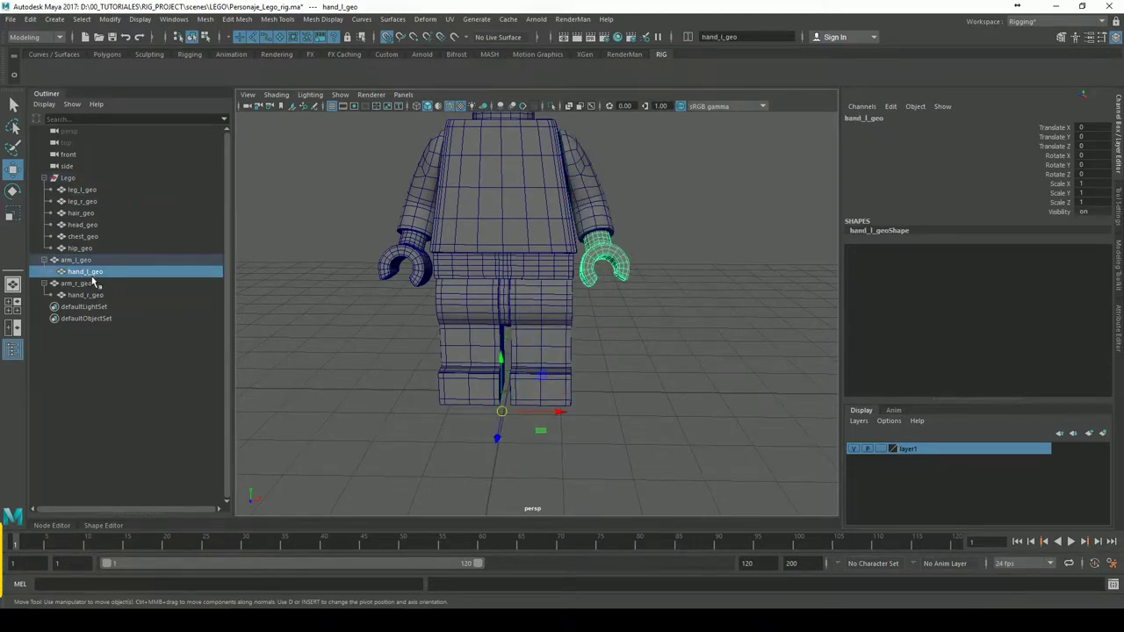
mouse_move(636, 351)
alt+mouse_down()
mouse_move(615, 381)
mouse_move(632, 389)
alt+mouse_up()
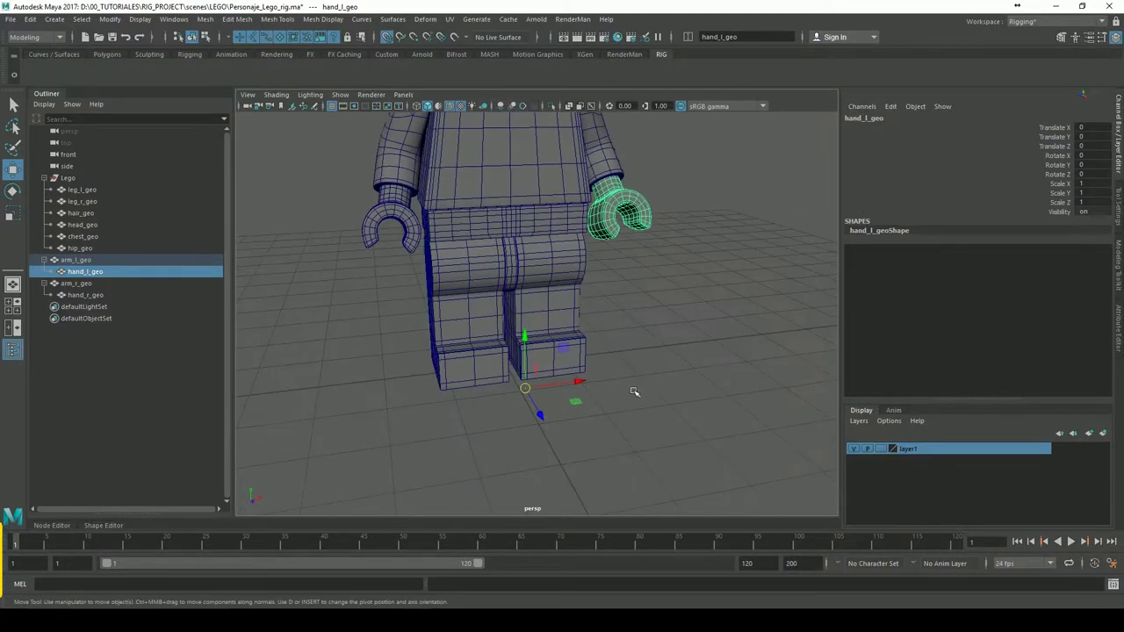
alt+drag(574, 454, 574, 449)
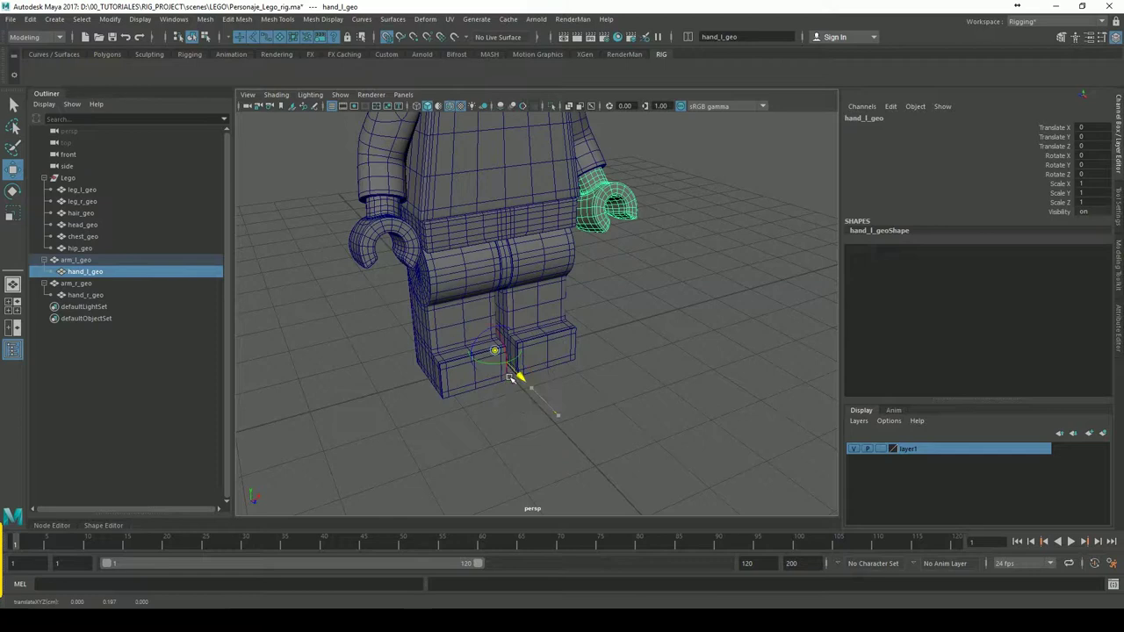
alt+drag(519, 376, 535, 360)
middle_drag(534, 361, 556, 382)
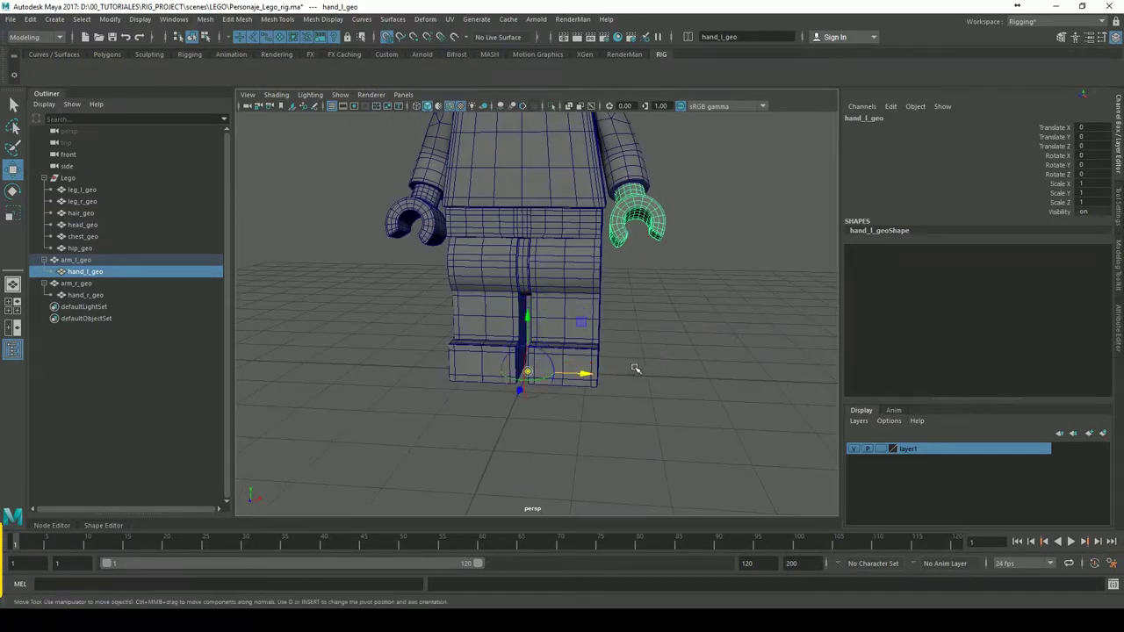
alt+right_drag(715, 336, 630, 334)
mouse_move(630, 334)
alt+mouse_down()
mouse_move(650, 386)
mouse_move(668, 369)
alt+mouse_up()
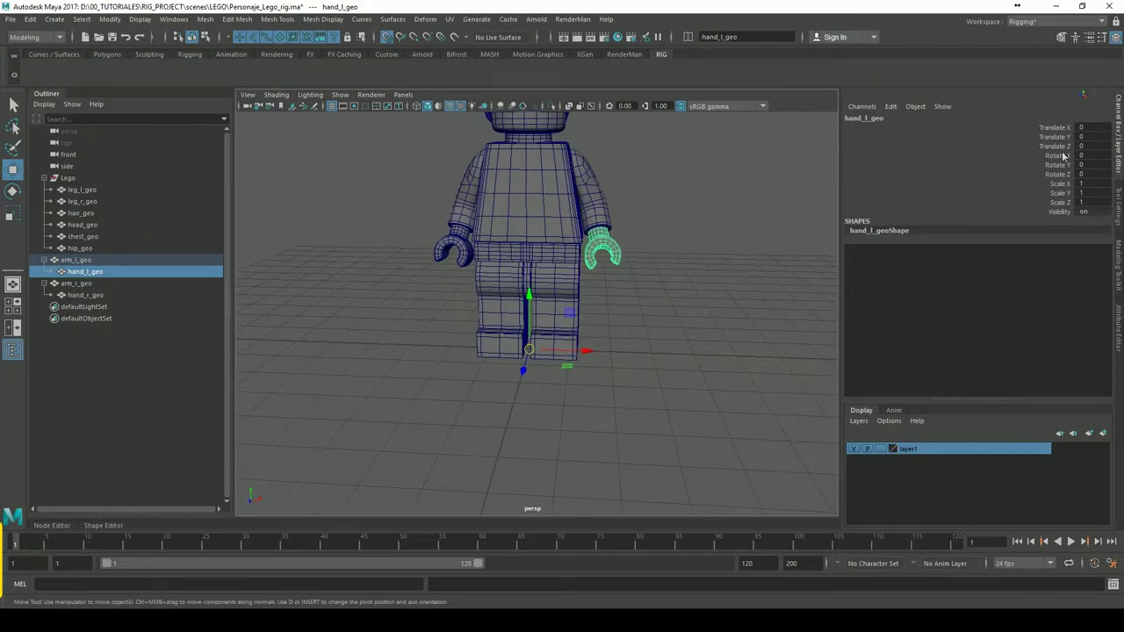
click(88, 286)
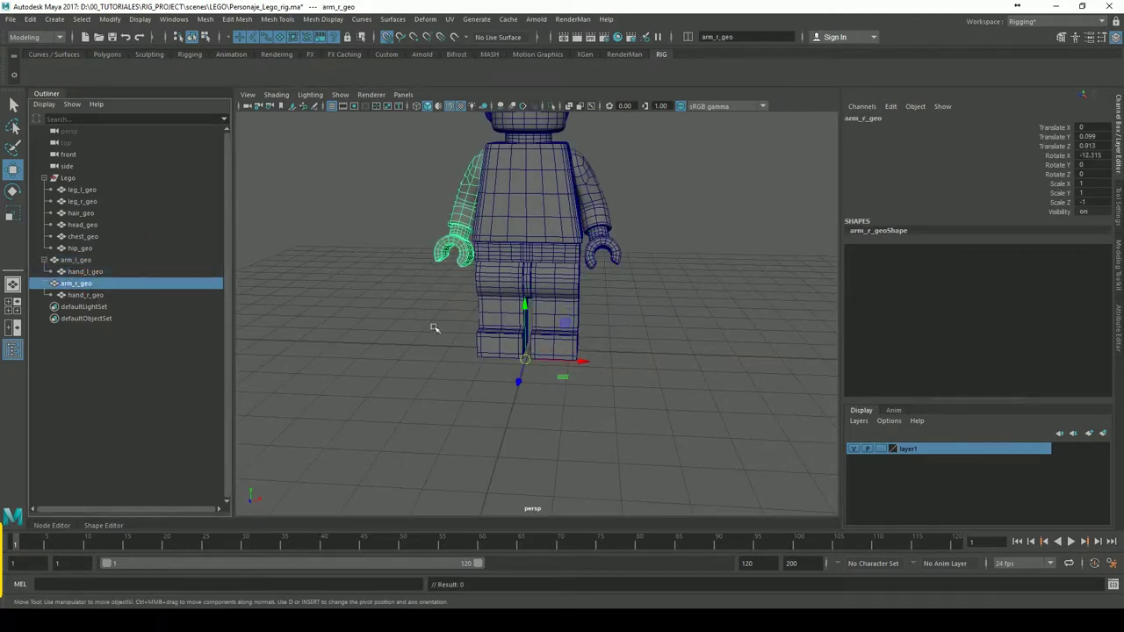
alt+right_drag(435, 329, 577, 319)
alt+drag(577, 318, 579, 333)
alt+right_drag(724, 343, 649, 375)
alt+drag(649, 375, 647, 375)
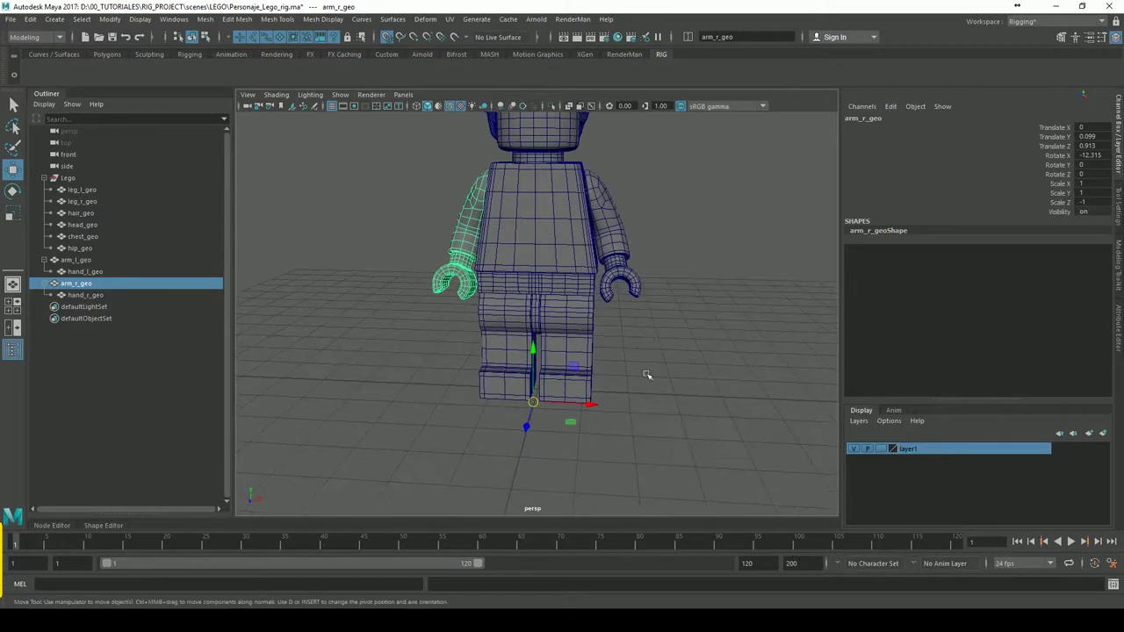
click(580, 405)
drag(535, 409, 543, 394)
alt+drag(647, 396, 665, 414)
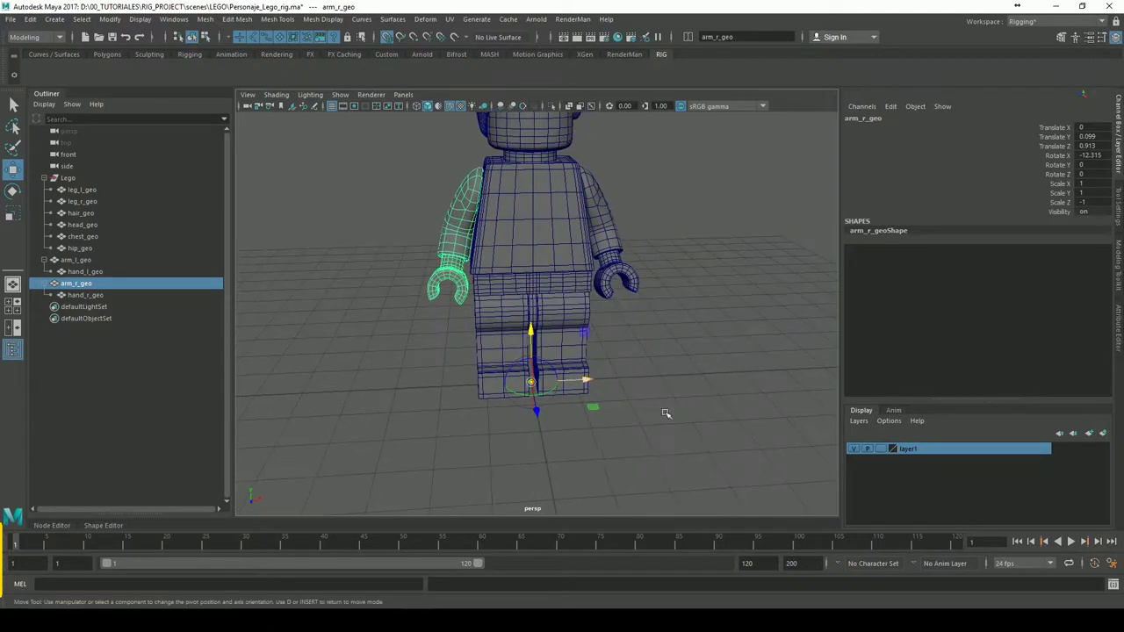
drag(1063, 129, 1061, 202)
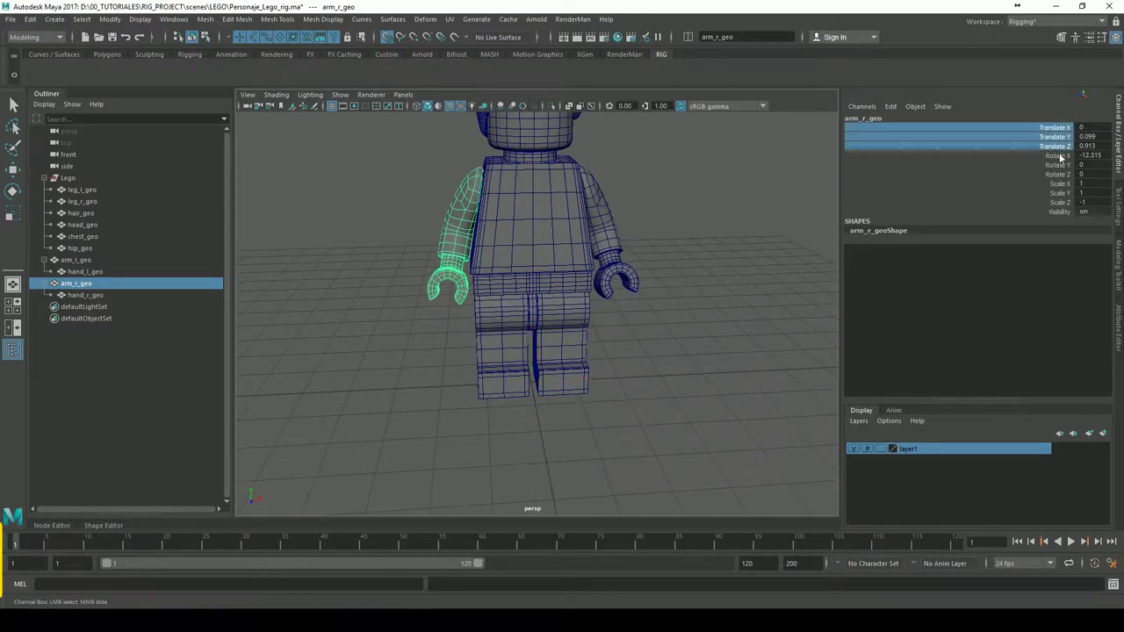
right_click(1063, 202)
mouse_move(1008, 404)
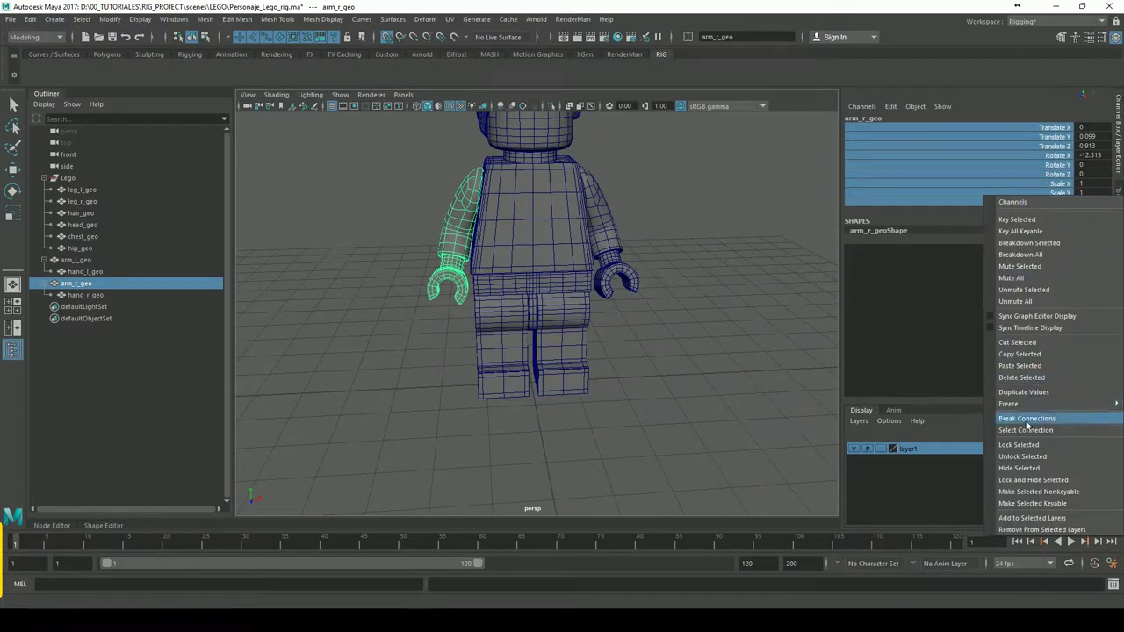
click(924, 439)
alt+drag(632, 322, 716, 321)
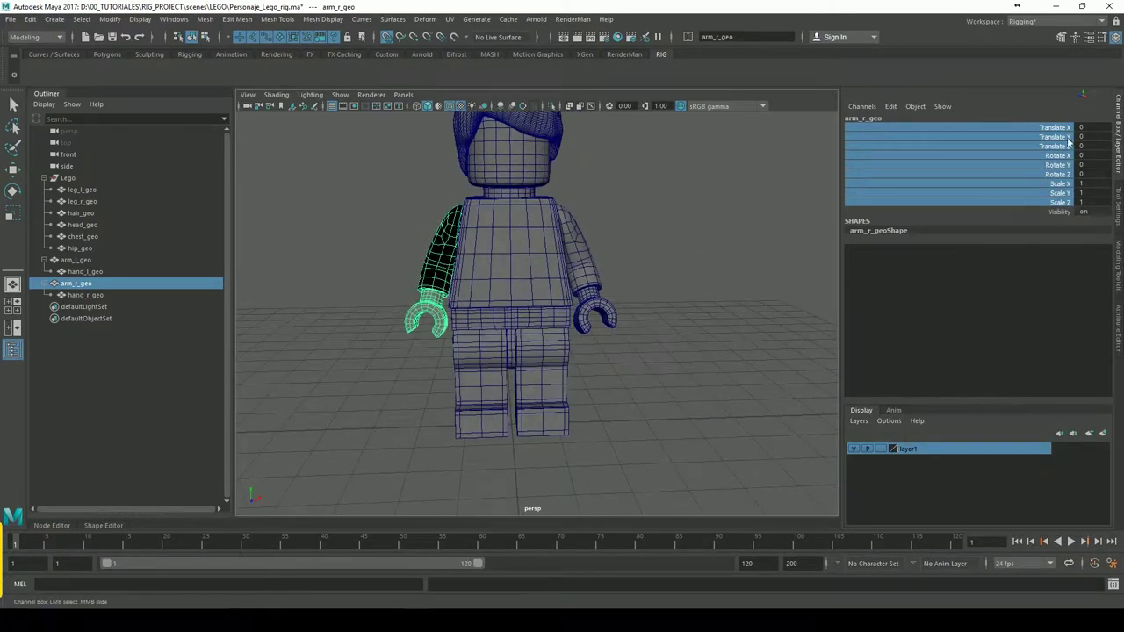
click(714, 252)
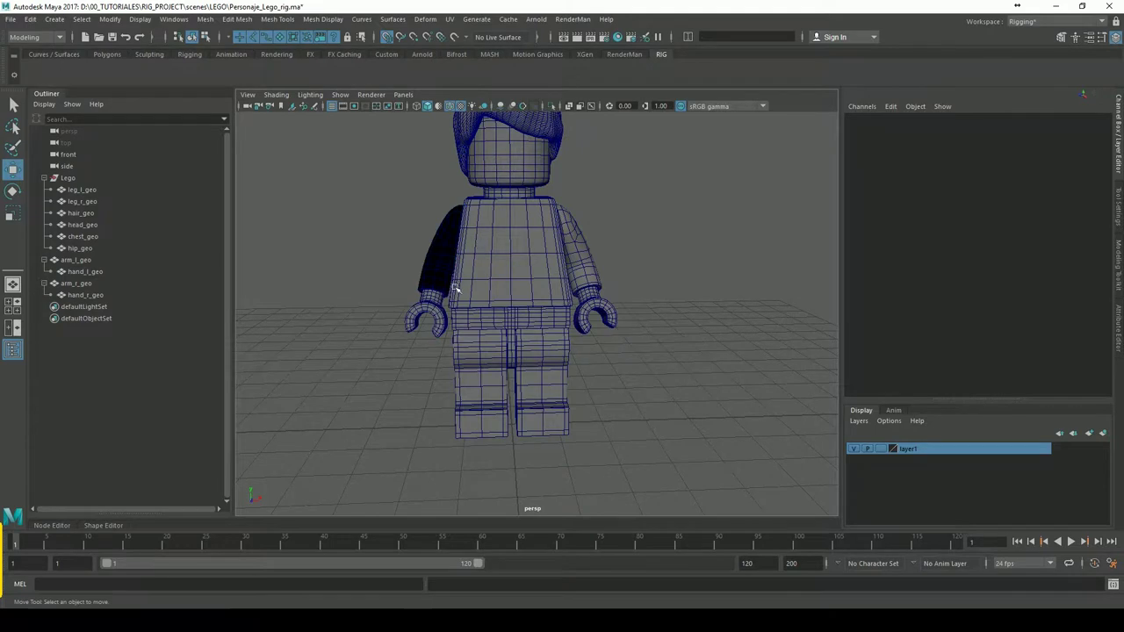
key(ctrl+z)
key(ctrl+z)
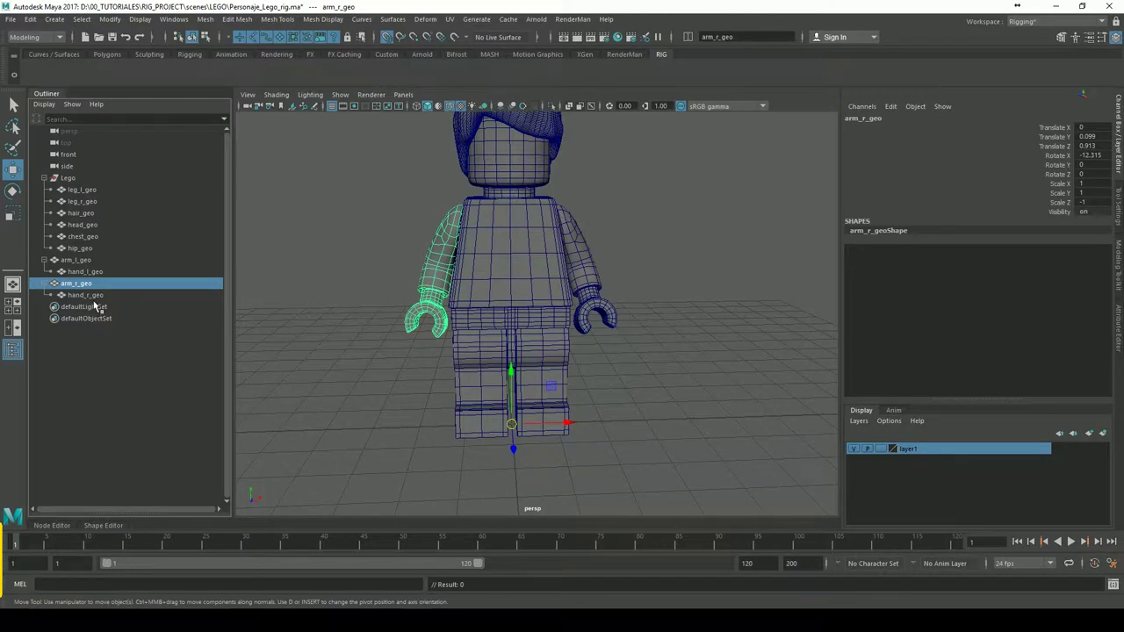
- Hide arm_r_geo and duplicate arm_l_geo with Ctrl+D
key(ctrl+h)
click(622, 279)
alt+drag(667, 274, 595, 255)
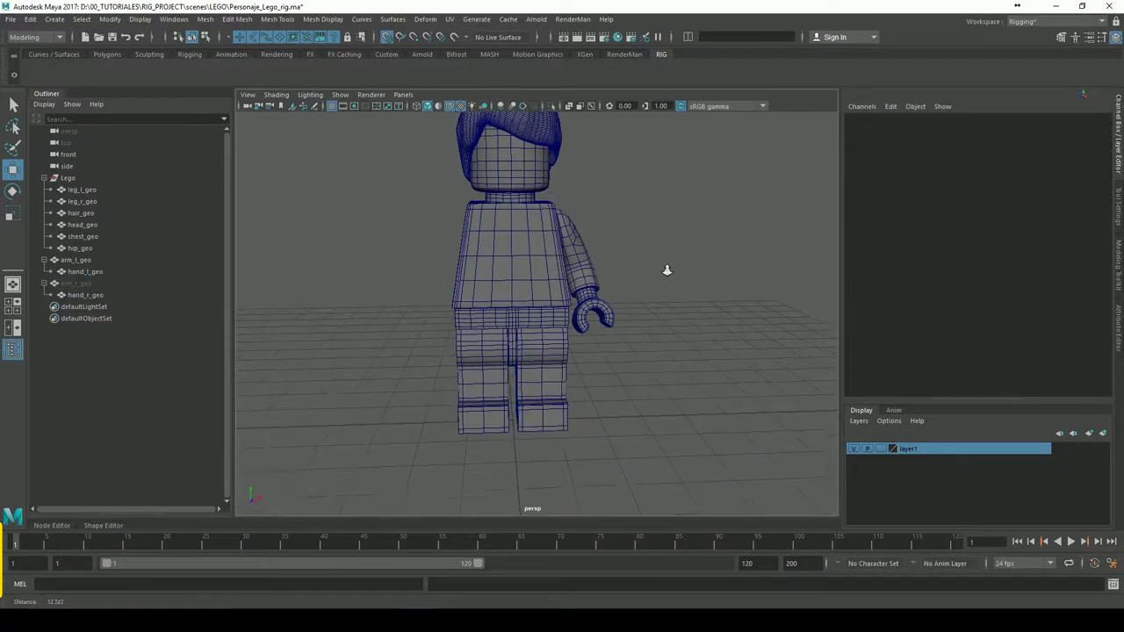
click(596, 255)
mouse_move(697, 283)
alt+mouse_down()
mouse_move(664, 313)
mouse_move(675, 303)
alt+mouse_up()
key(ctrl+d)
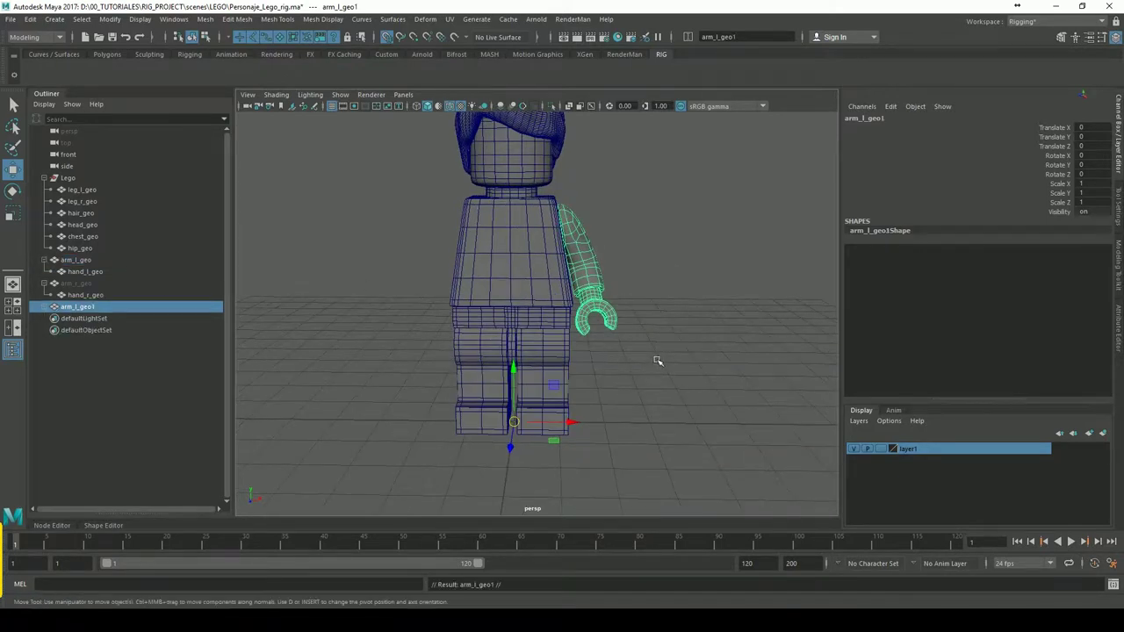
- Edit the copy's Rotate X value, then undo that change
click(1098, 156)
key(Return)
key(ctrl+z)
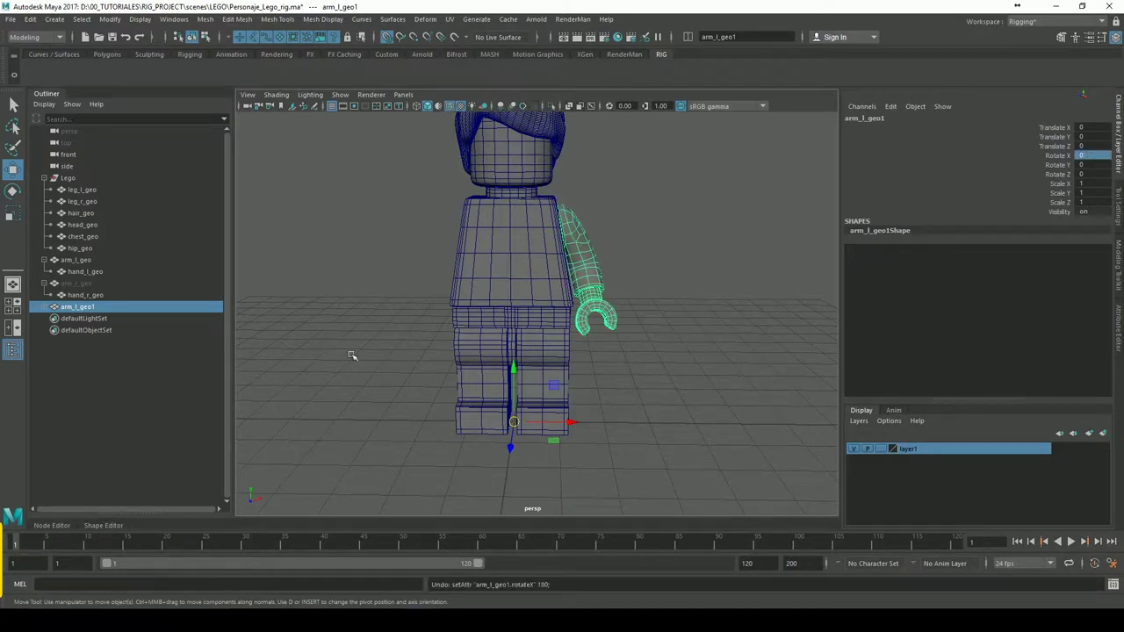
- Group the duplicated arm into group1 and expand it to show arm_l_geo1 and its hand
key(ctrl+g)
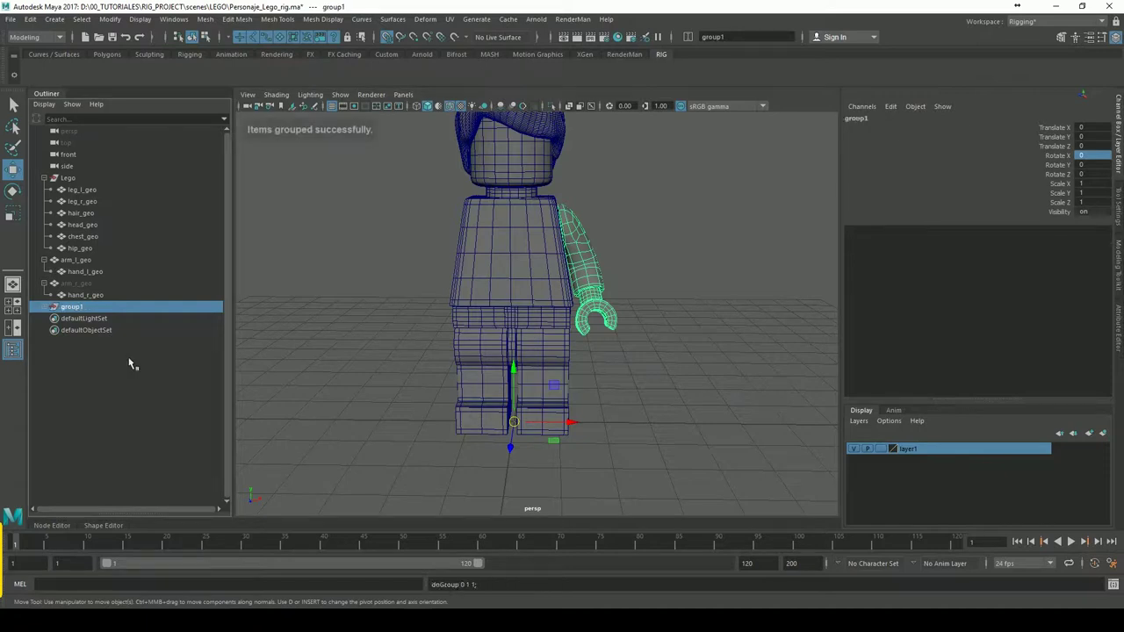
click(43, 308)
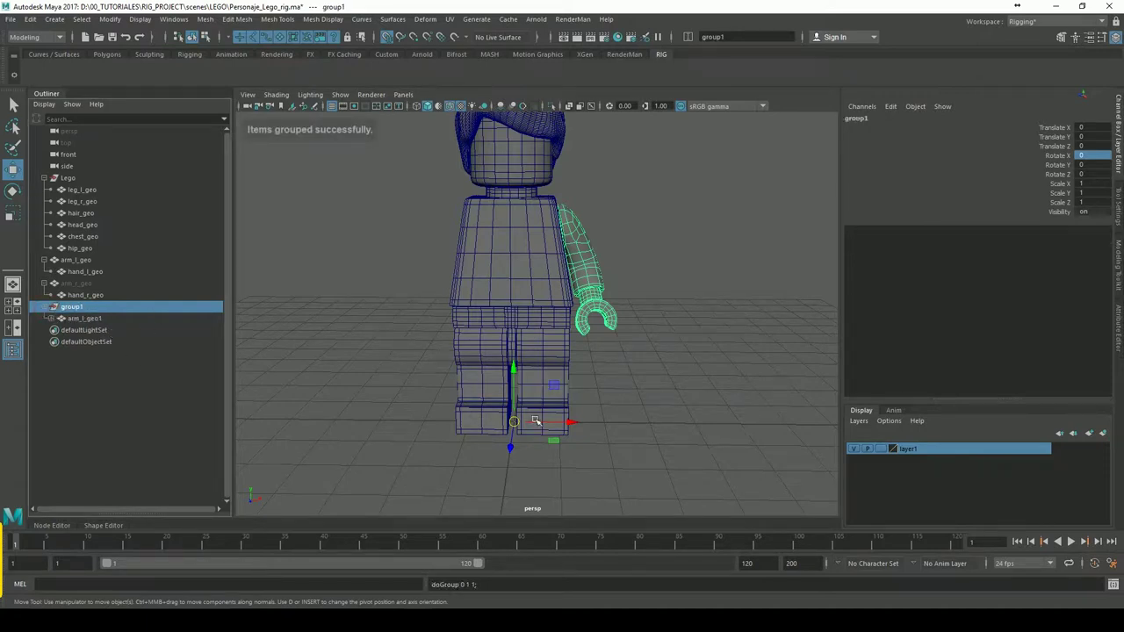
click(117, 365)
click(92, 307)
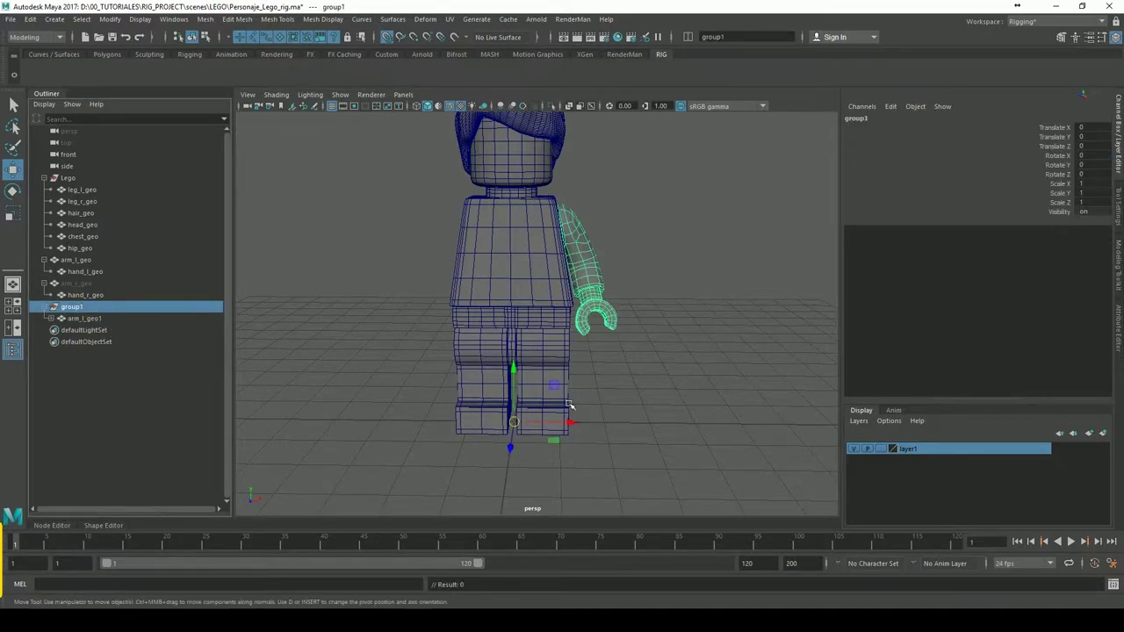
alt+drag(625, 385, 617, 385)
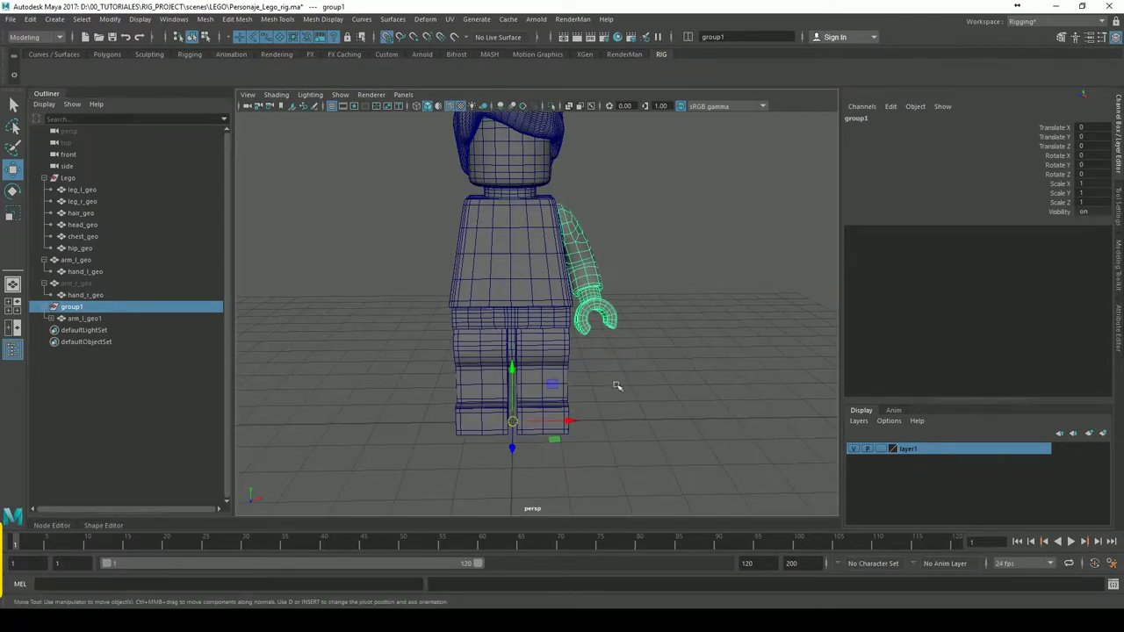
click(83, 318)
click(50, 318)
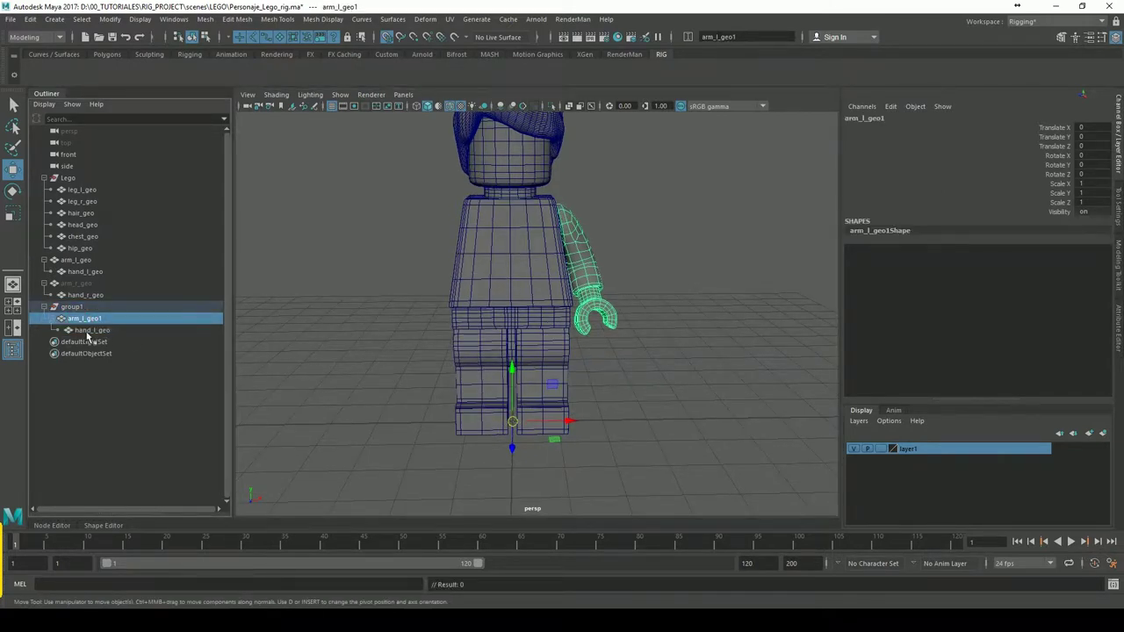
click(69, 308)
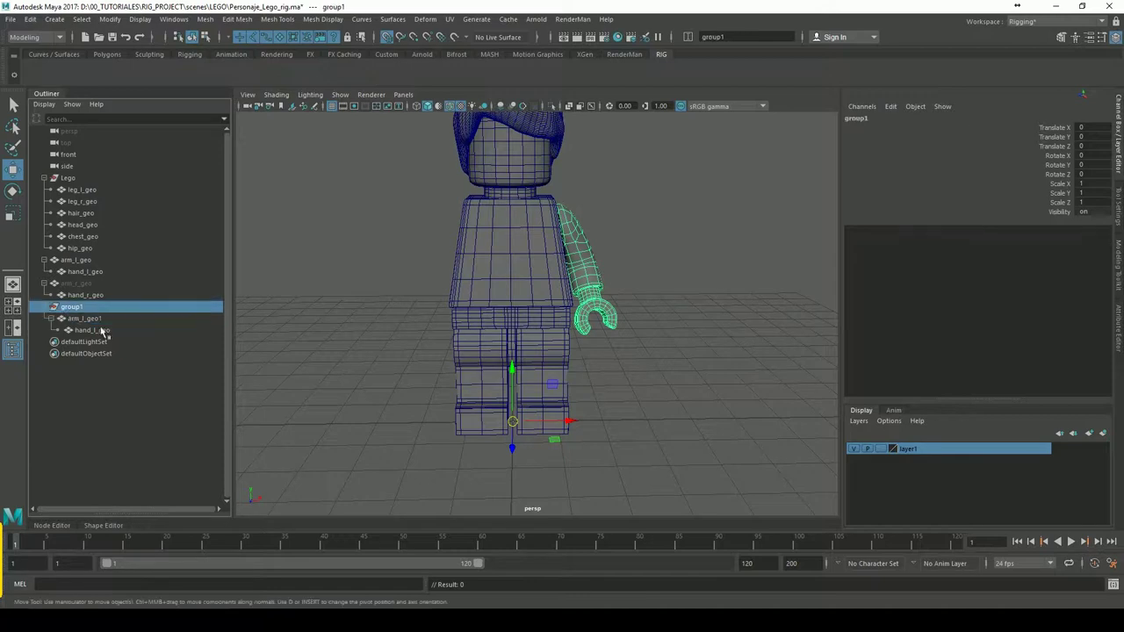
- Set group1's Rotate X to 180 and Scale X/Y/Z to -1 to mirror the arm
click(1089, 155)
text(180)
key(Return)
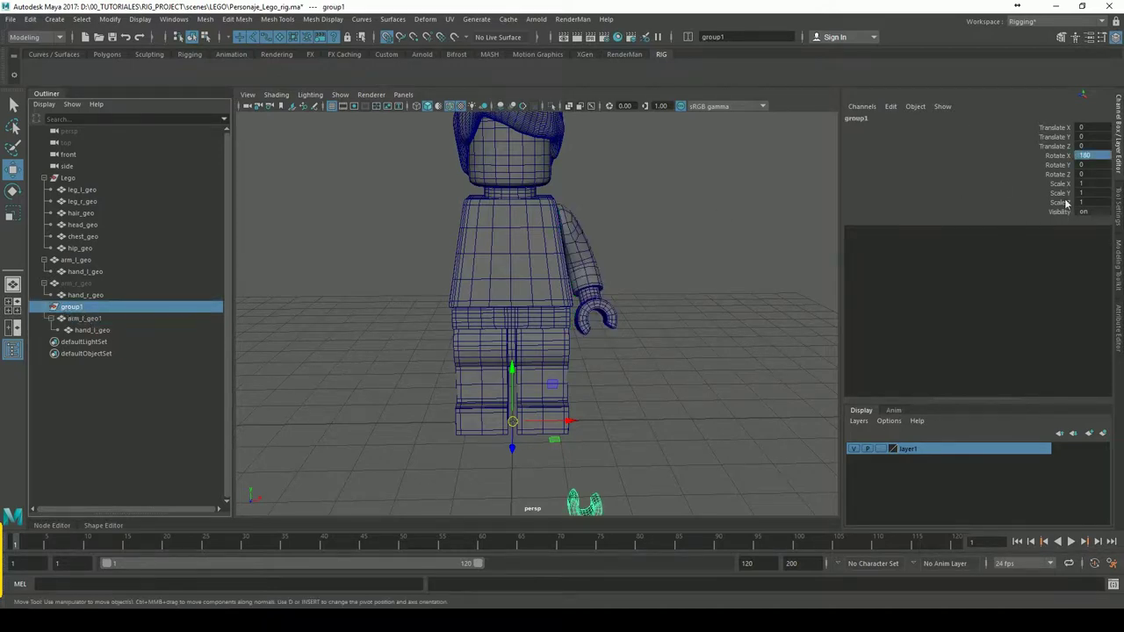
drag(1089, 183, 1091, 203)
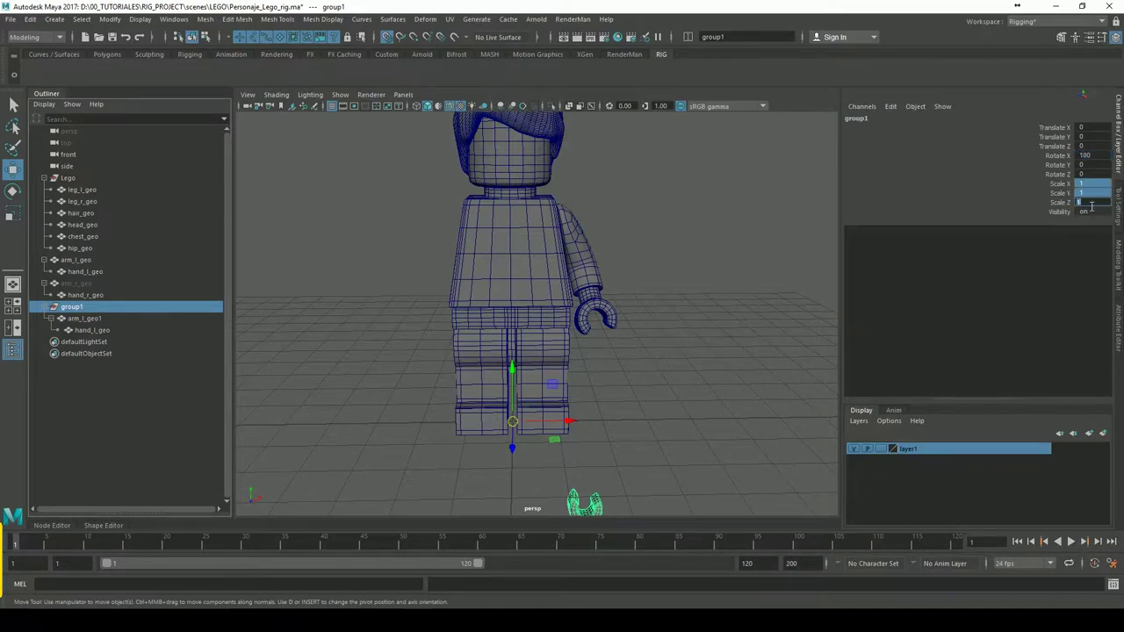
text(-1)
key(Return)
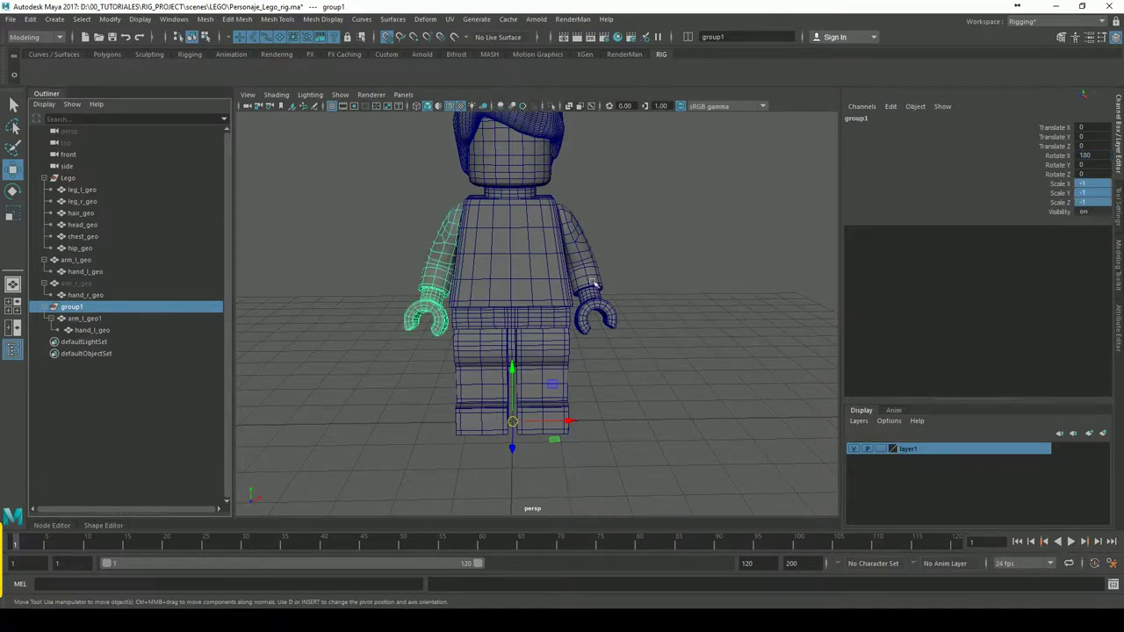
click(594, 283)
alt+drag(593, 284, 618, 279)
alt+drag(467, 292, 325, 250)
- Unparent arm_l_geo1 from group1 and delete the empty group1
click(84, 319)
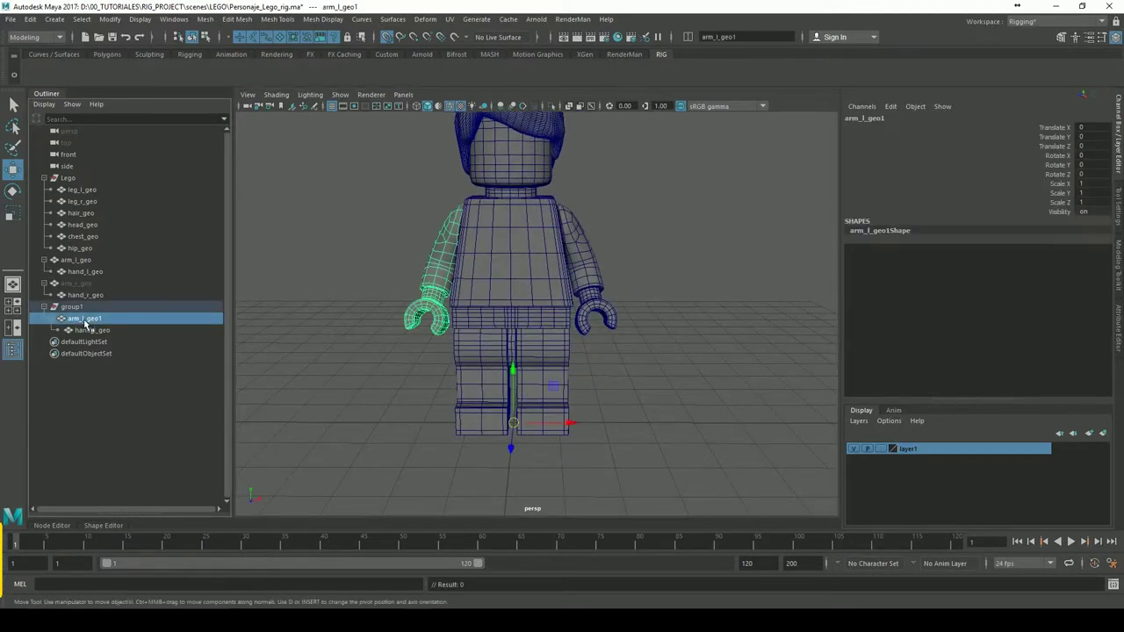
key(shift+p)
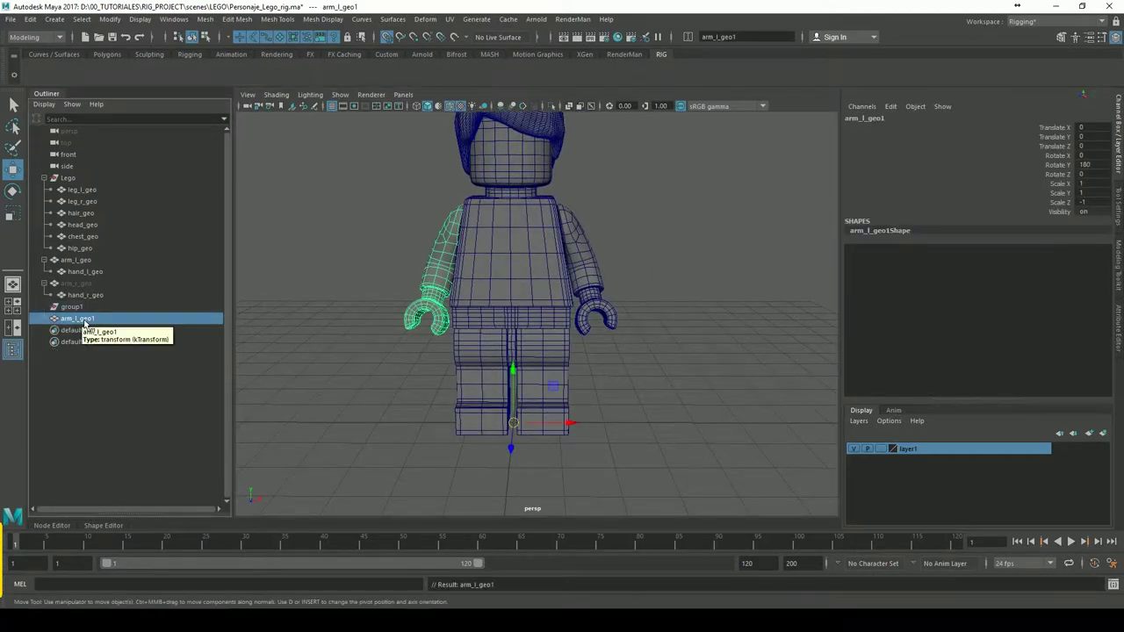
click(84, 307)
key(Delete)
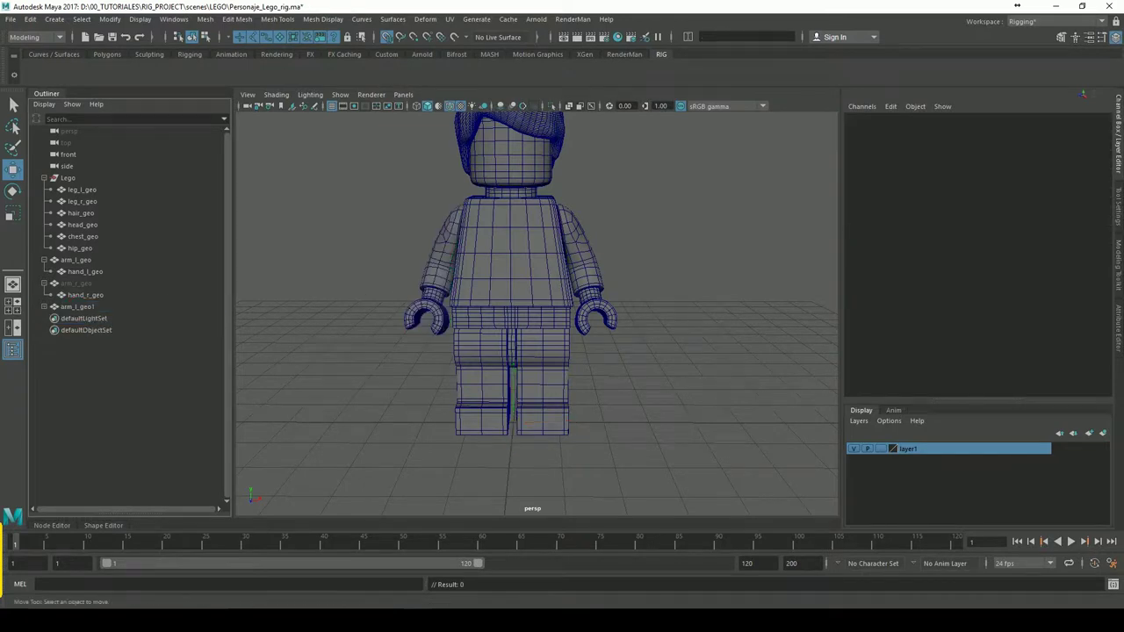
- Delete the hidden old arm_r_geo, then reselect arm_l_geo1 and its translate and rotate channels
click(46, 308)
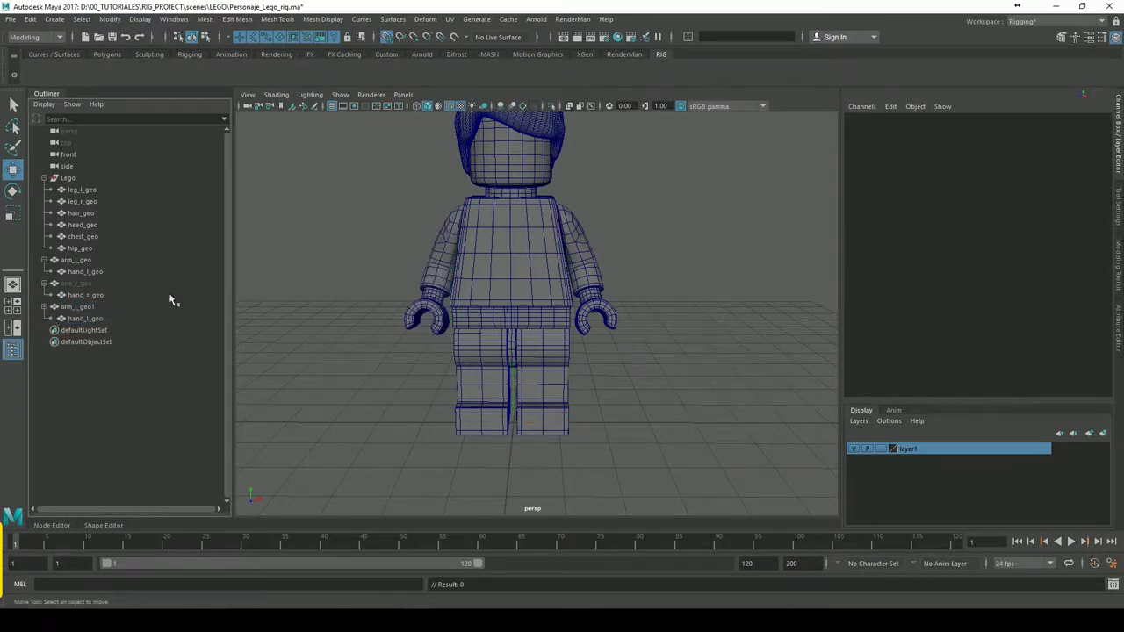
click(79, 283)
key(Delete)
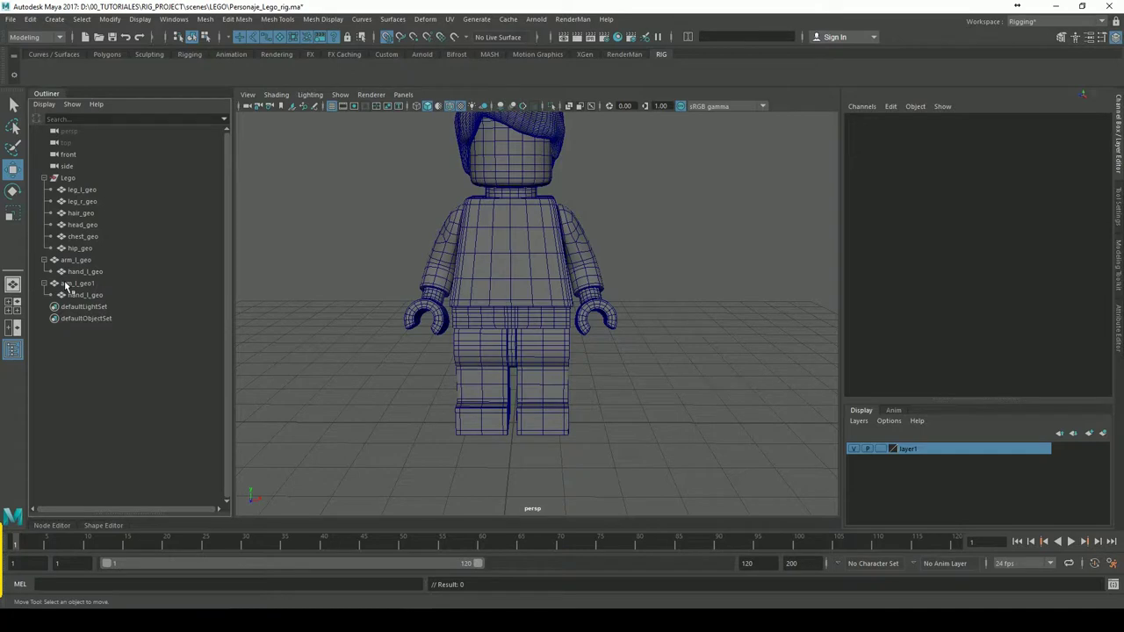
click(67, 284)
click(77, 260)
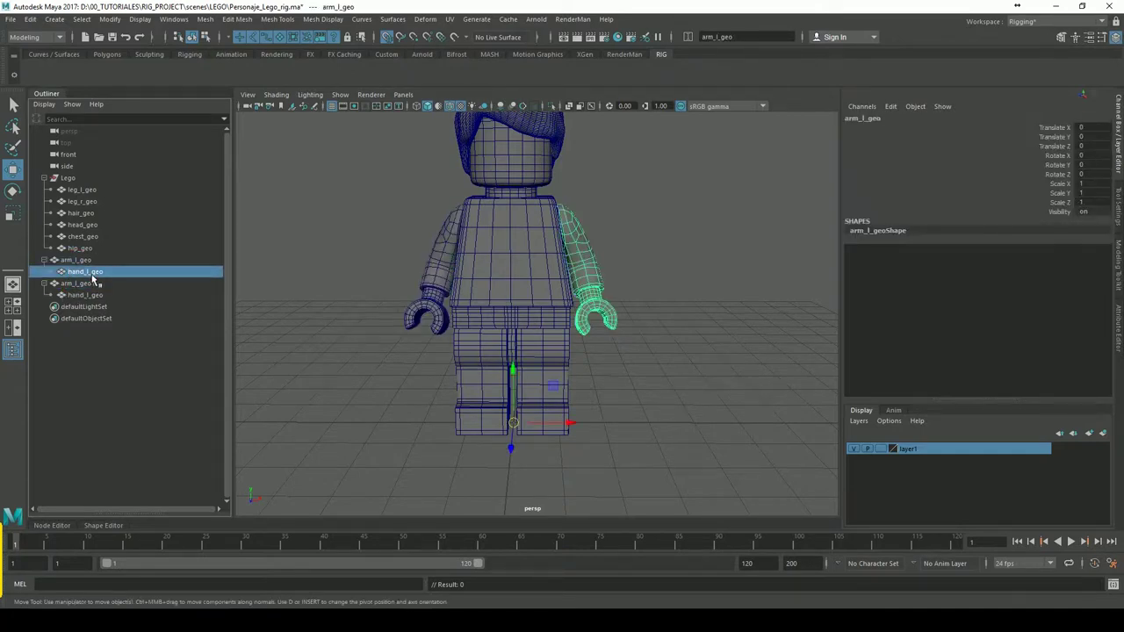
click(85, 271)
click(83, 283)
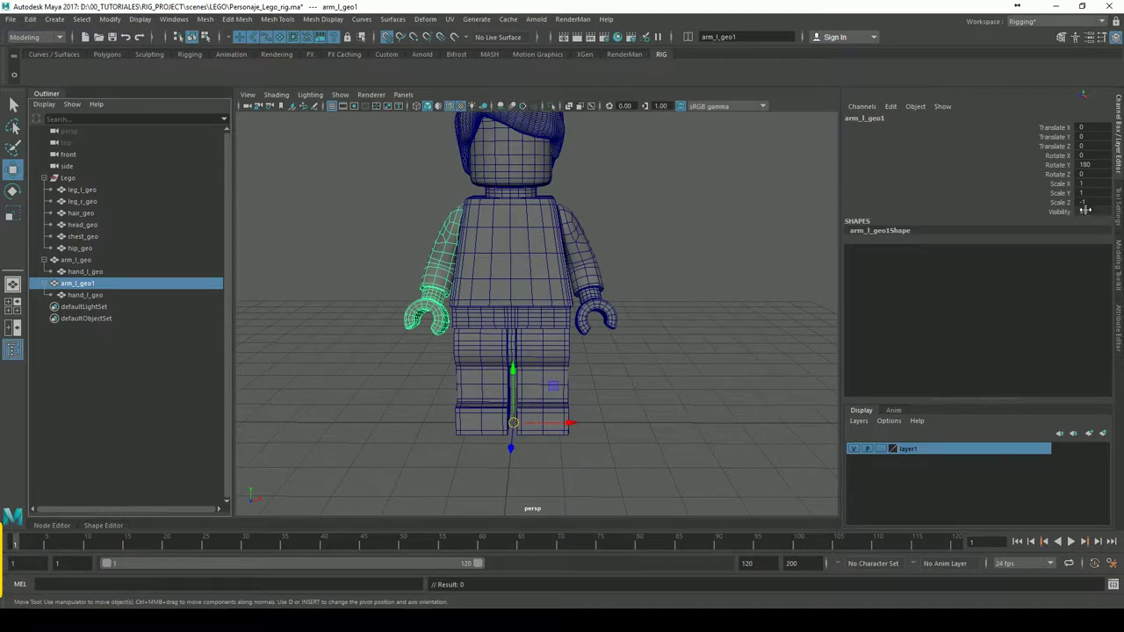
drag(1065, 128, 1062, 166)
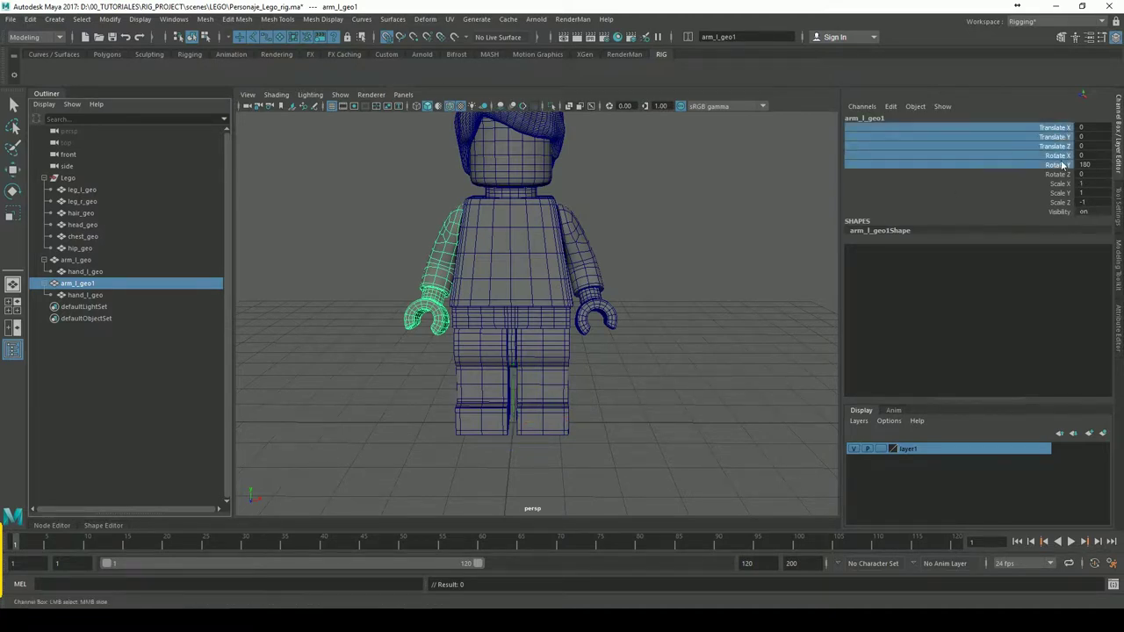
- Apply Freeze > Rotate to arm_l_geo1's channels, then reselect it in the Outliner
click(688, 285)
click(426, 277)
mouse_move(439, 290)
alt+mouse_down()
mouse_move(566, 397)
mouse_move(676, 361)
mouse_move(680, 338)
alt+mouse_up()
drag(1065, 129, 1066, 201)
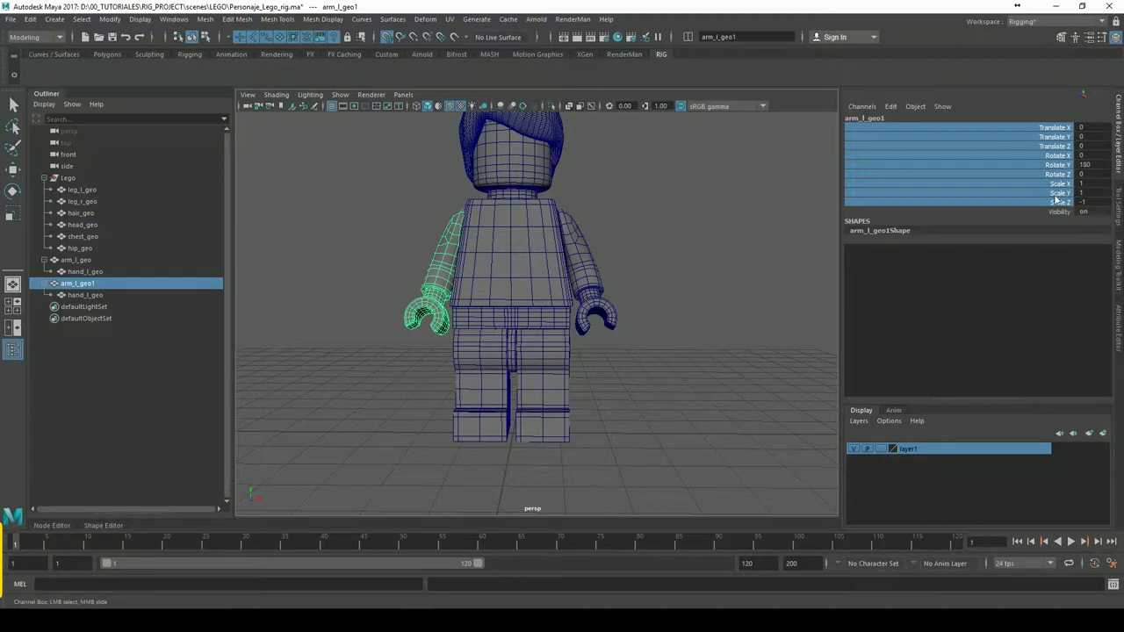
right_click(1057, 201)
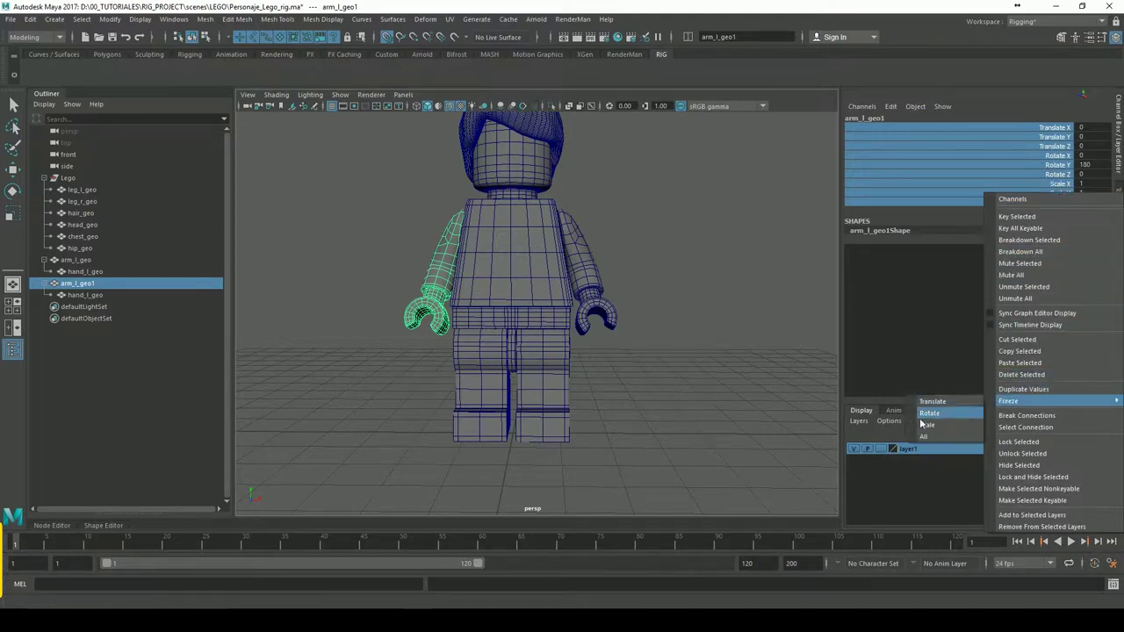
click(929, 413)
click(434, 278)
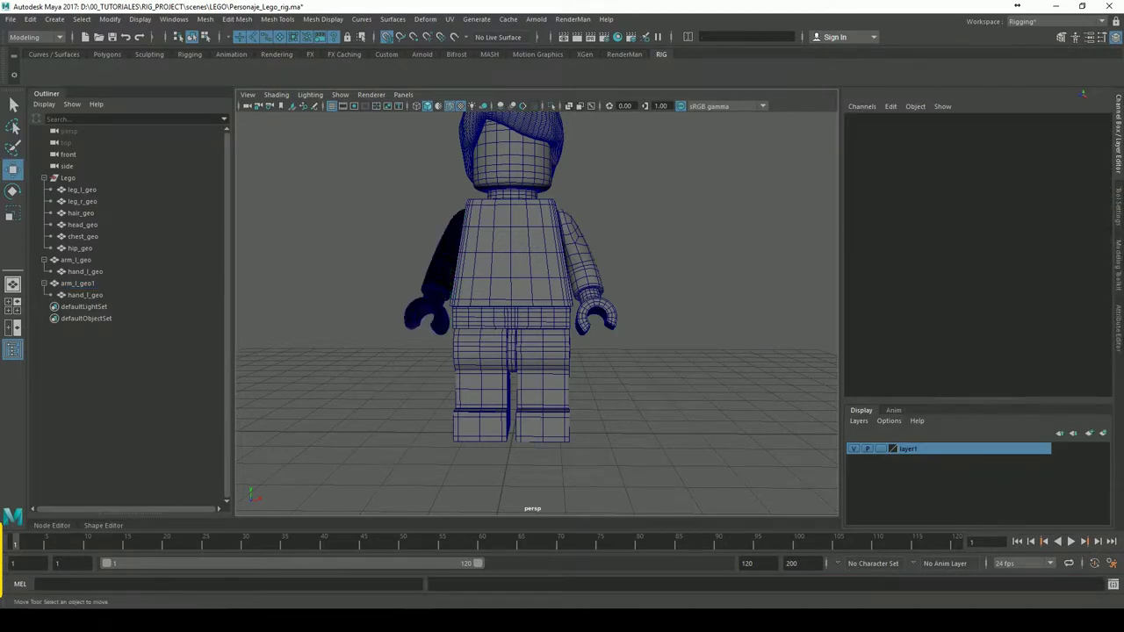
click(79, 285)
- Unparent hand_l_geo from arm_l_geo1, then undo and place it back under the arm
click(86, 296)
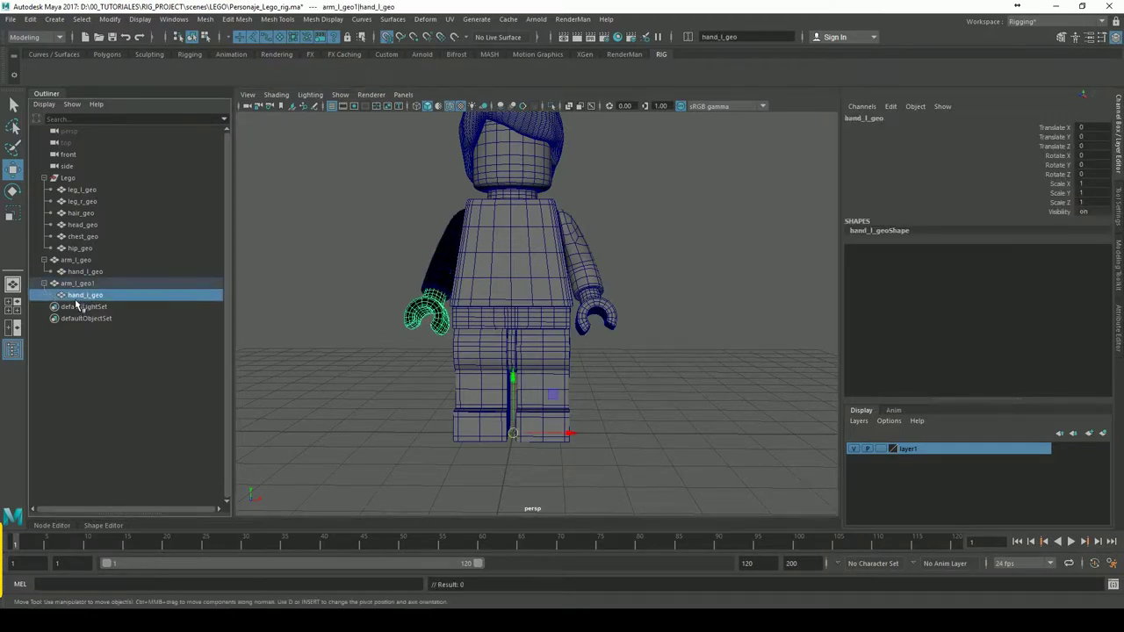
click(301, 280)
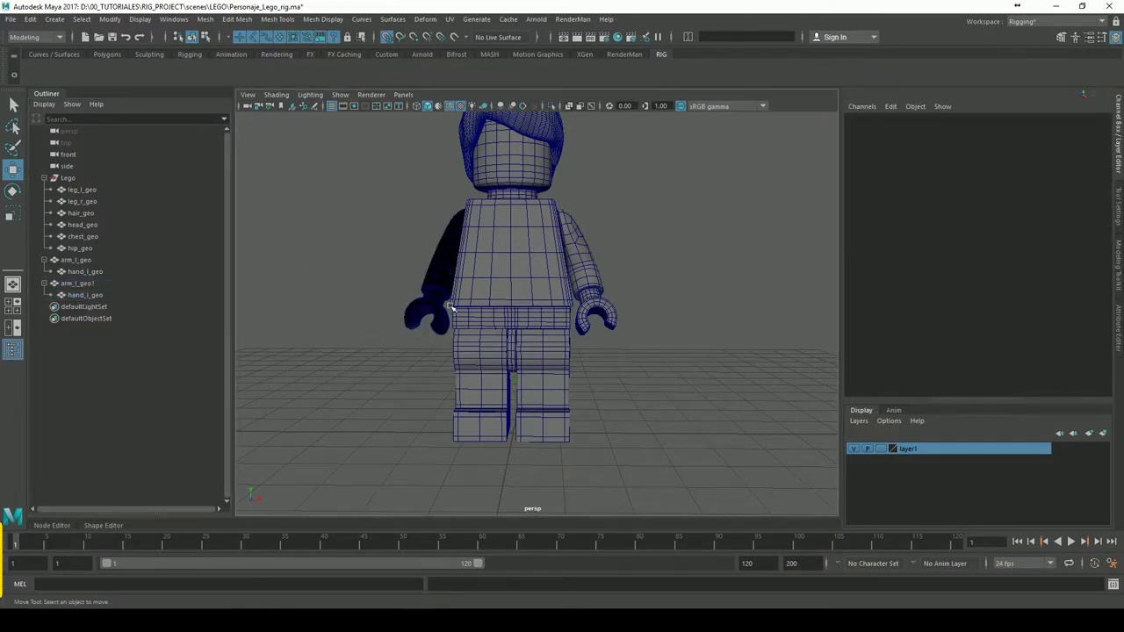
click(90, 296)
key(shift+p)
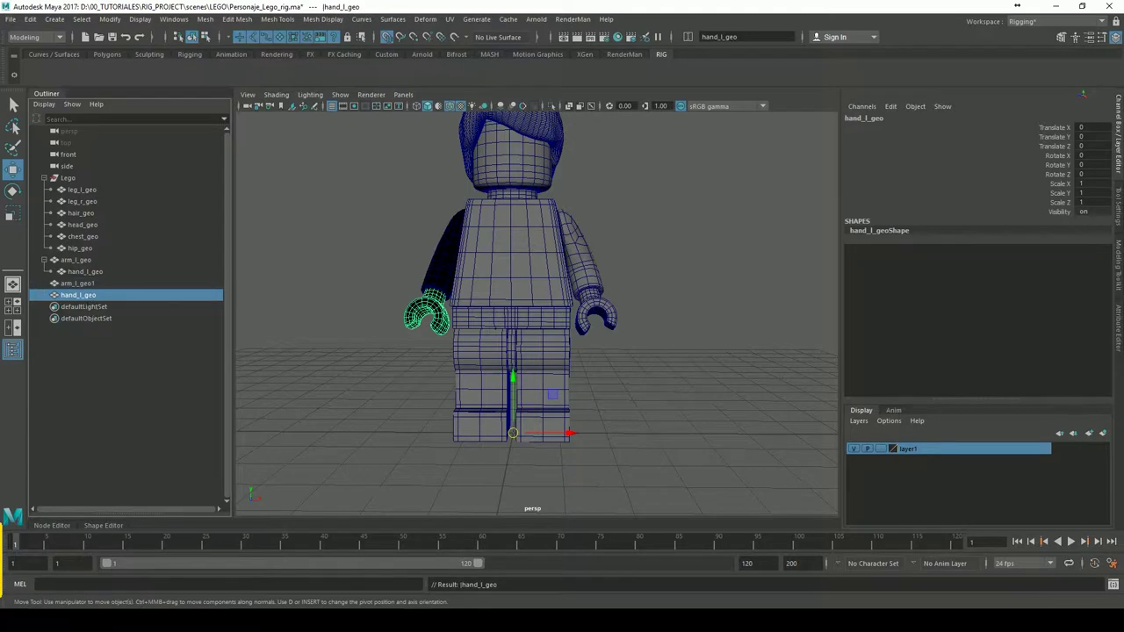
click(372, 312)
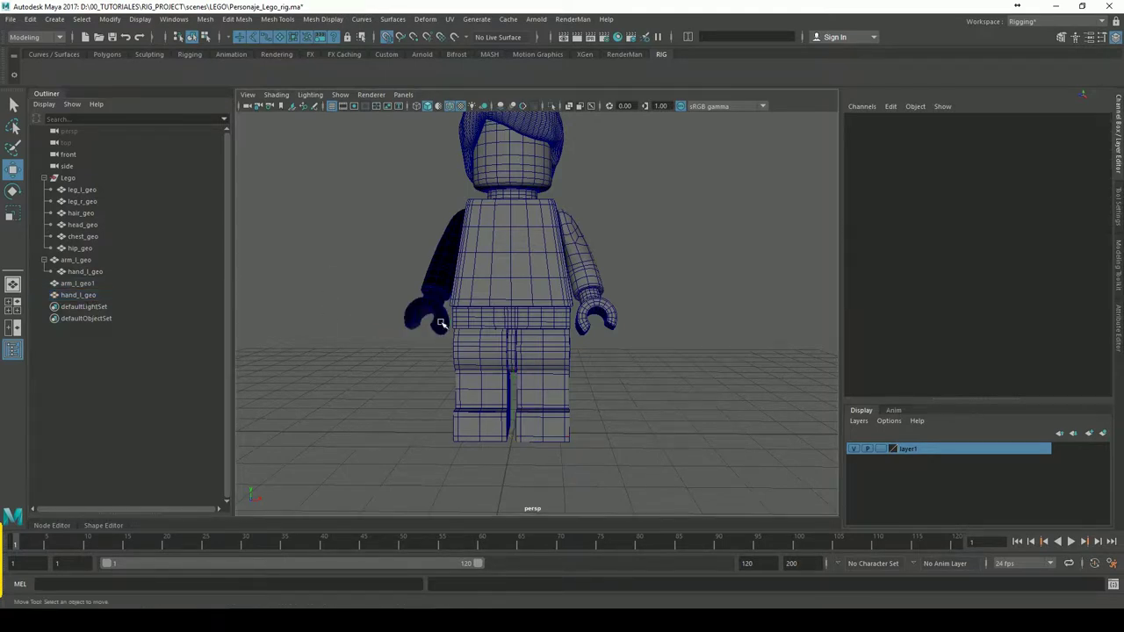
key(ctrl+z)
alt+drag(351, 384, 356, 377)
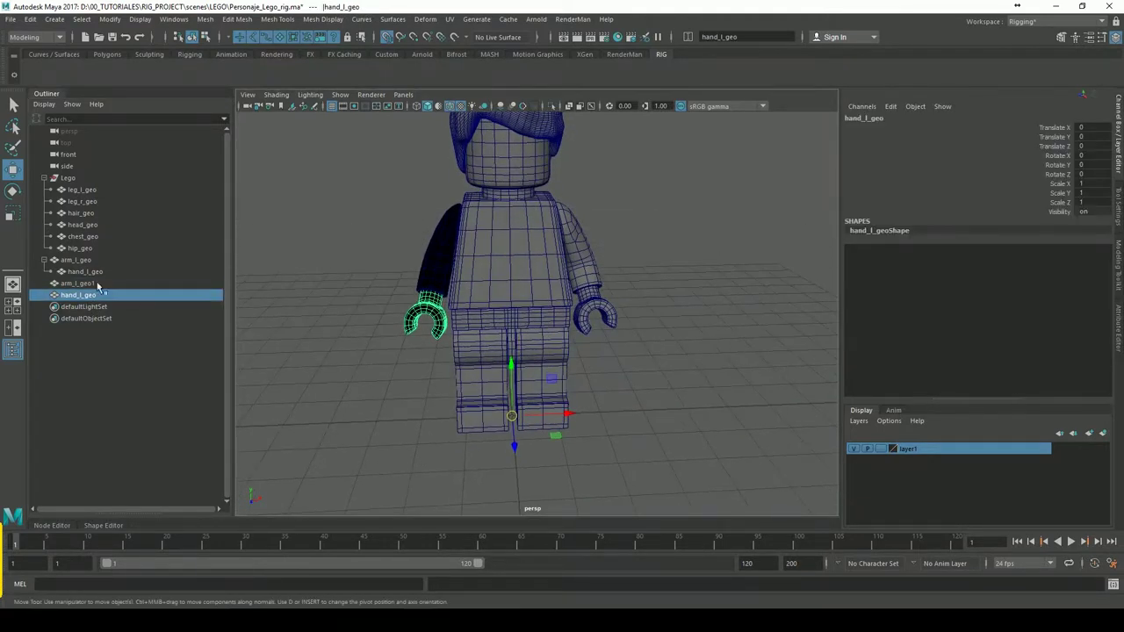
middle_drag(110, 295, 97, 284)
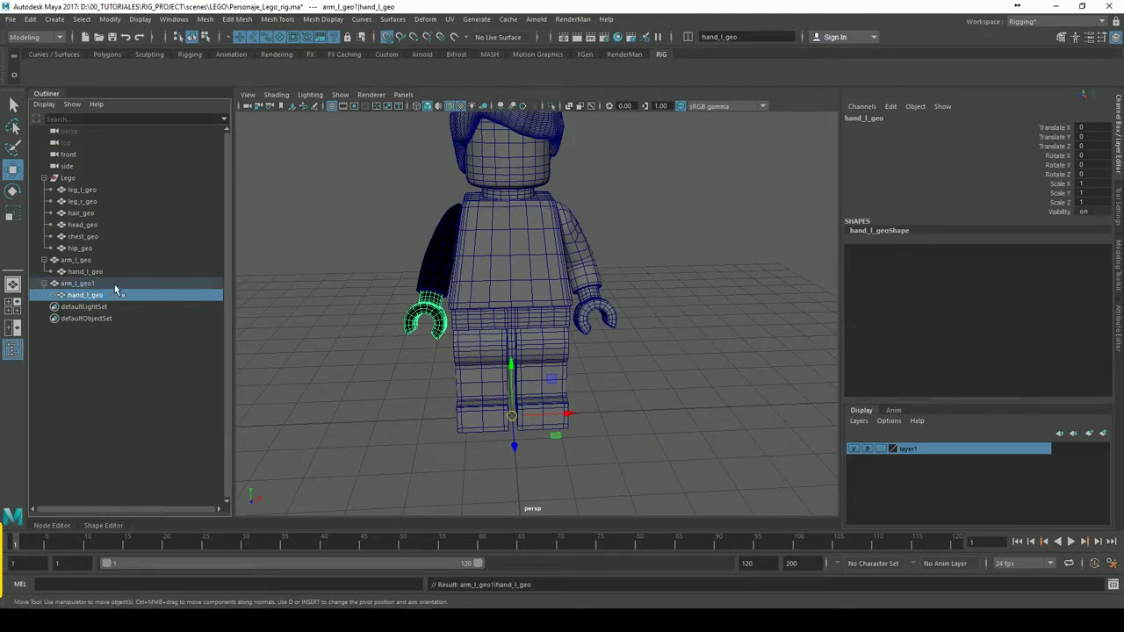
- Detach hand_l_geo from arm_l_geo1 again with Shift+P, leaving both at the top level
click(88, 283)
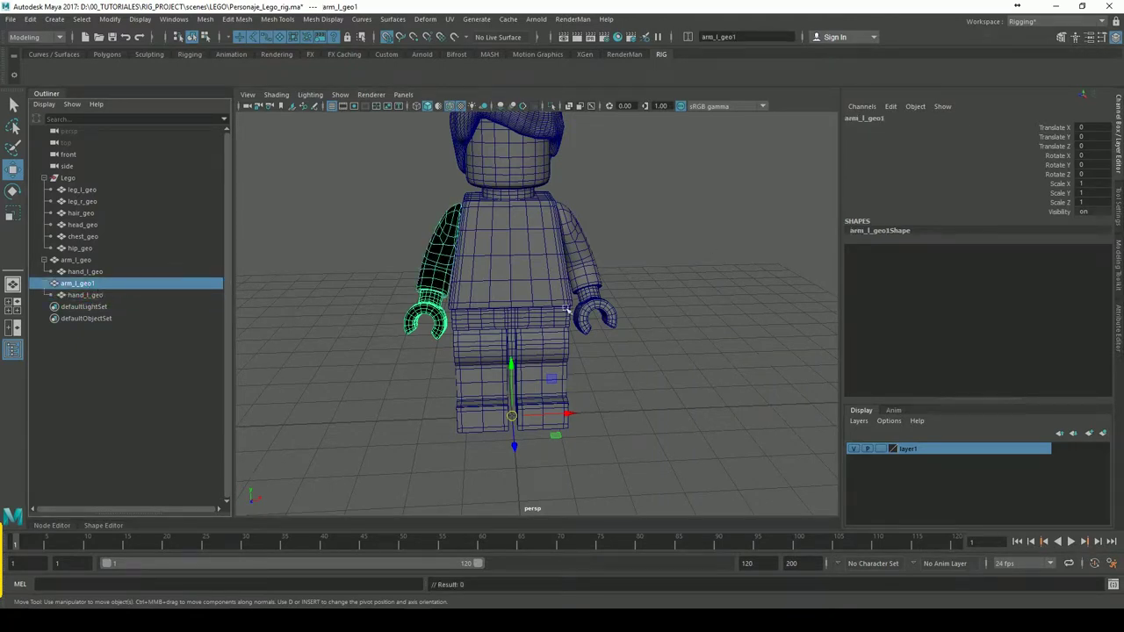
alt+drag(475, 299, 593, 281)
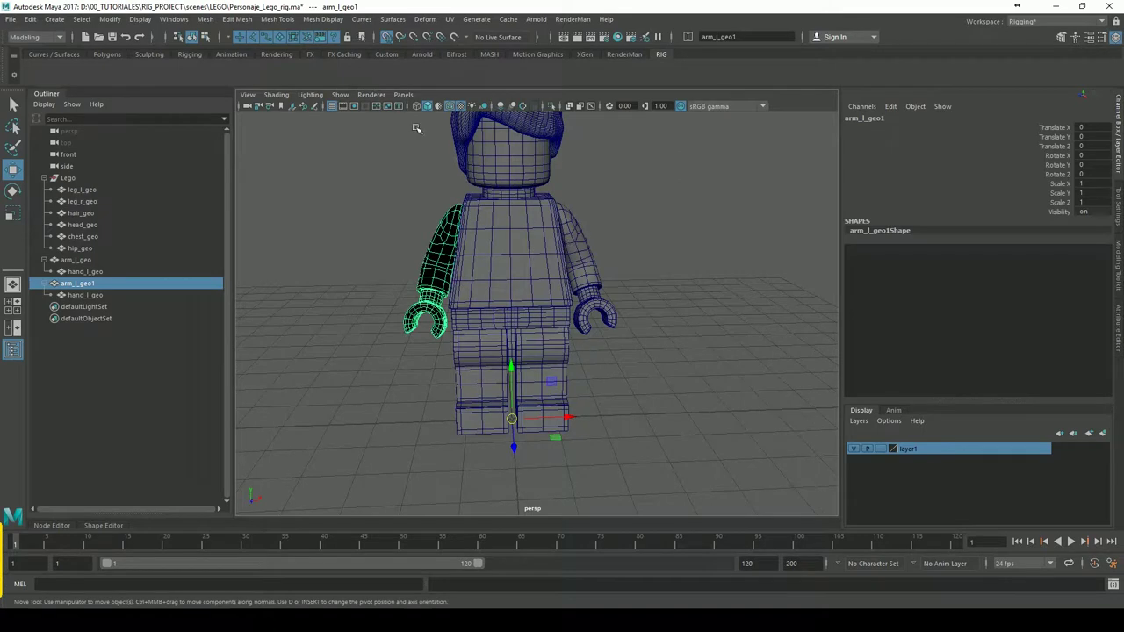
click(94, 284)
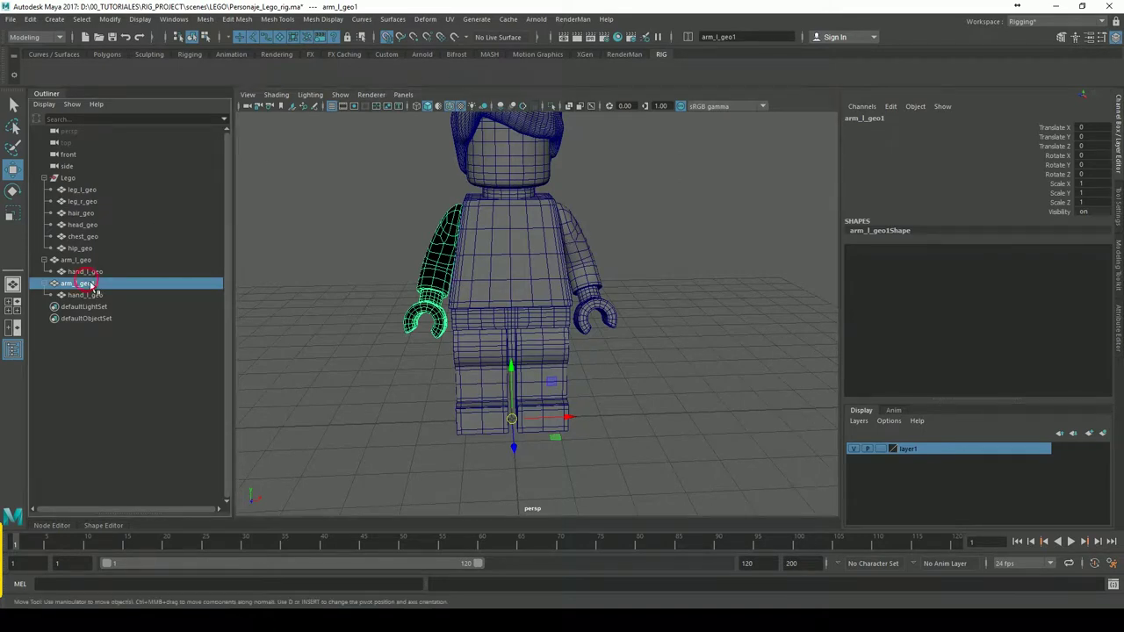
click(97, 297)
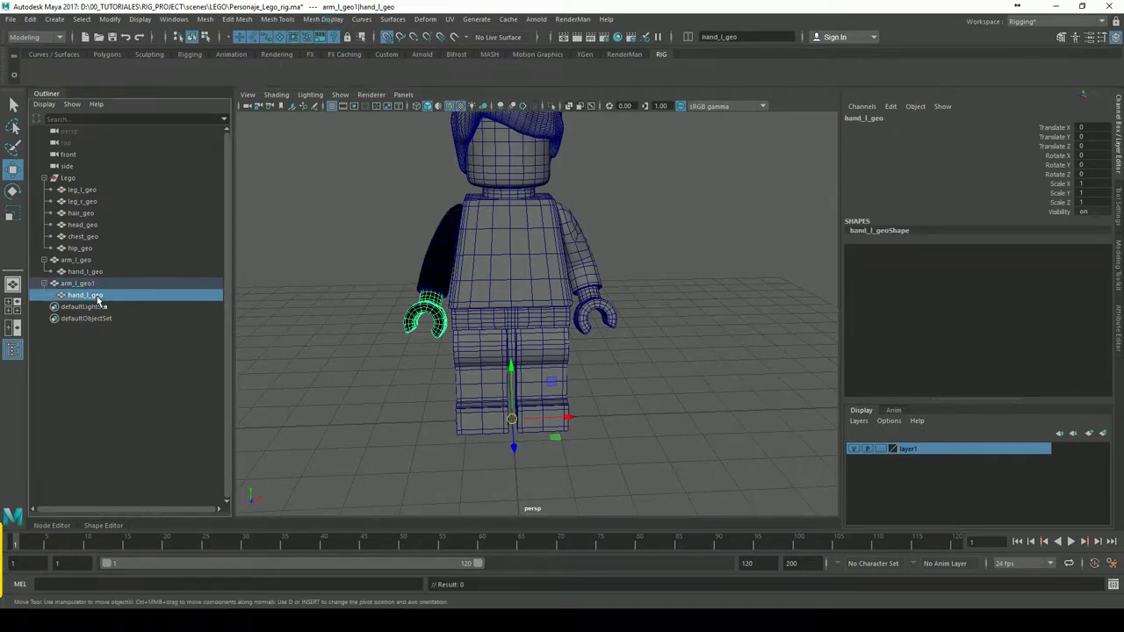
key(shift+p)
key(Up)
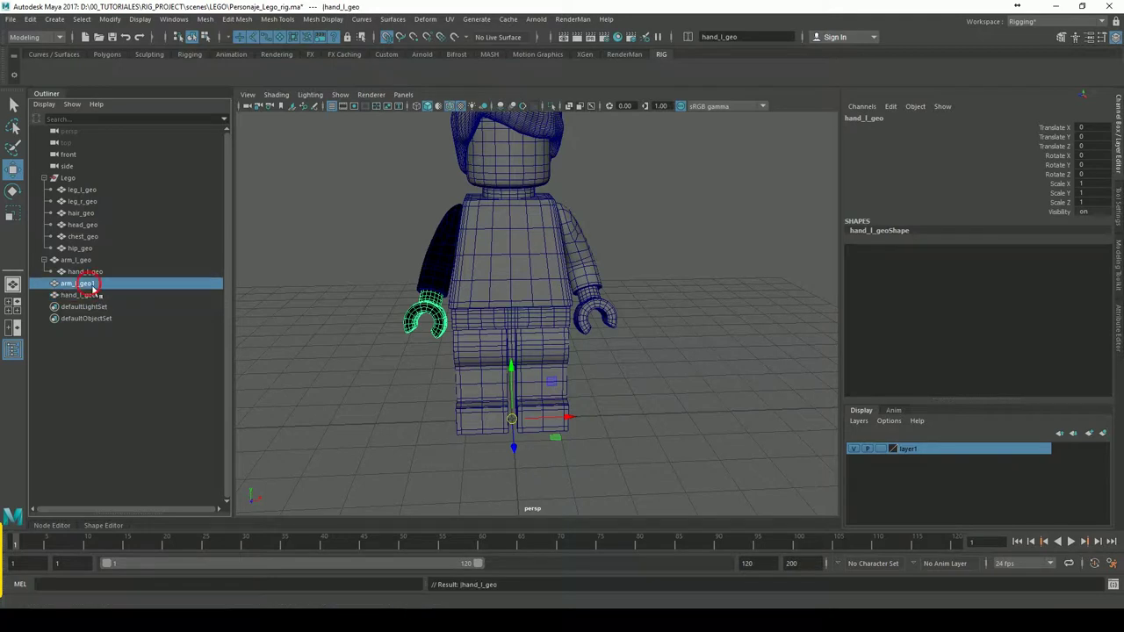
click(79, 296)
key(Up)
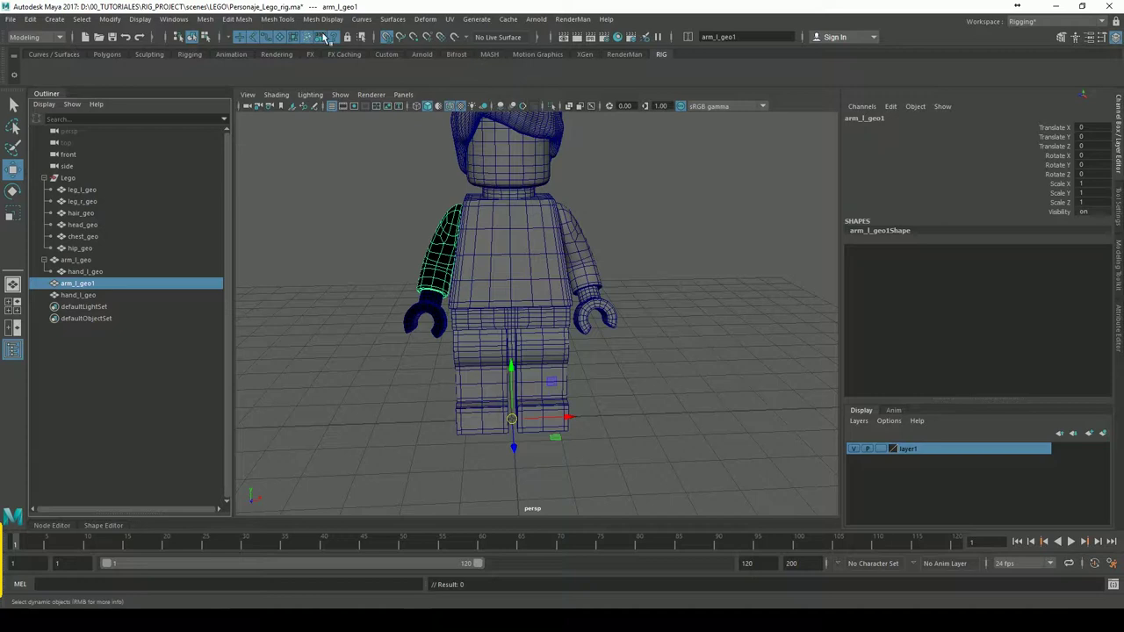
- Reverse the normals of arm_l_geo1 and then hand_l_geo with Mesh Display > Reverse
click(278, 24)
mouse_move(322, 20)
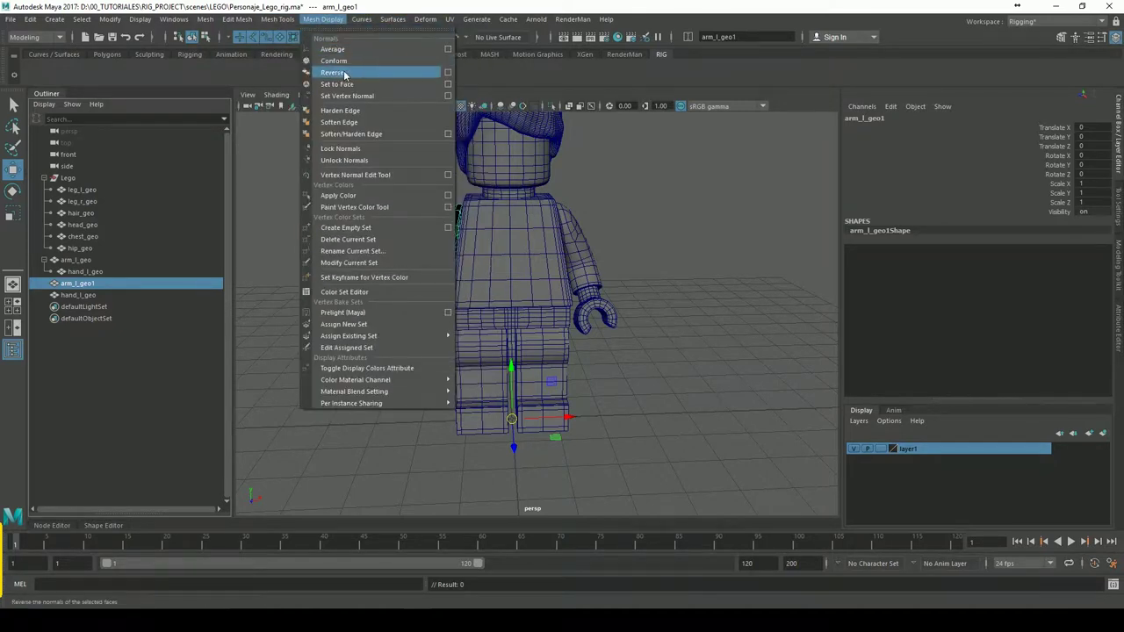
click(332, 72)
click(413, 167)
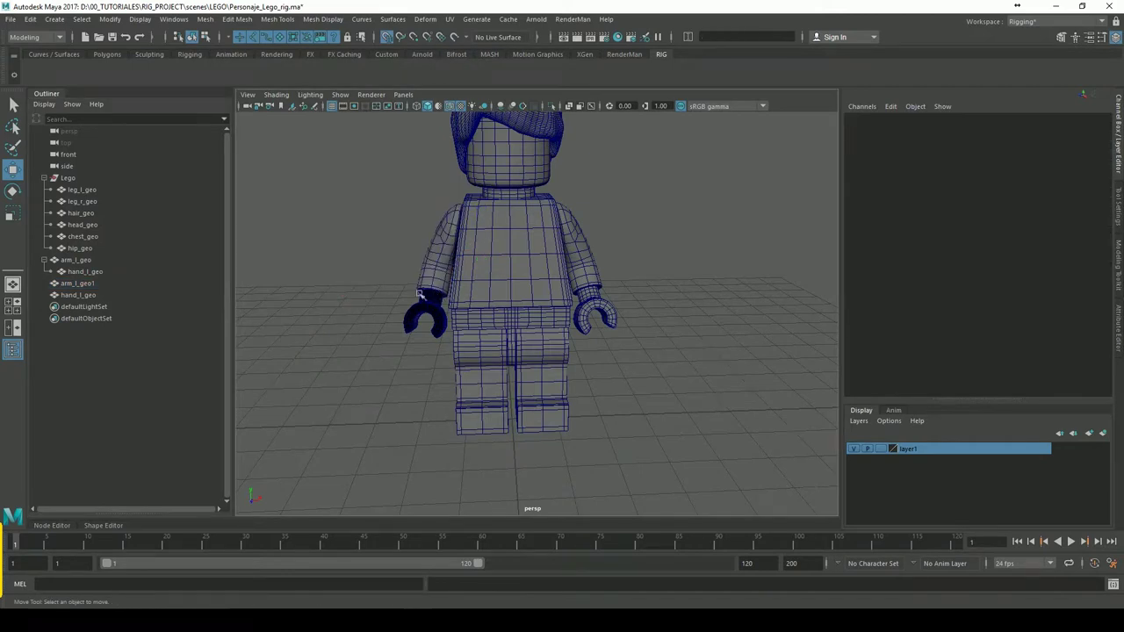
click(78, 297)
click(277, 19)
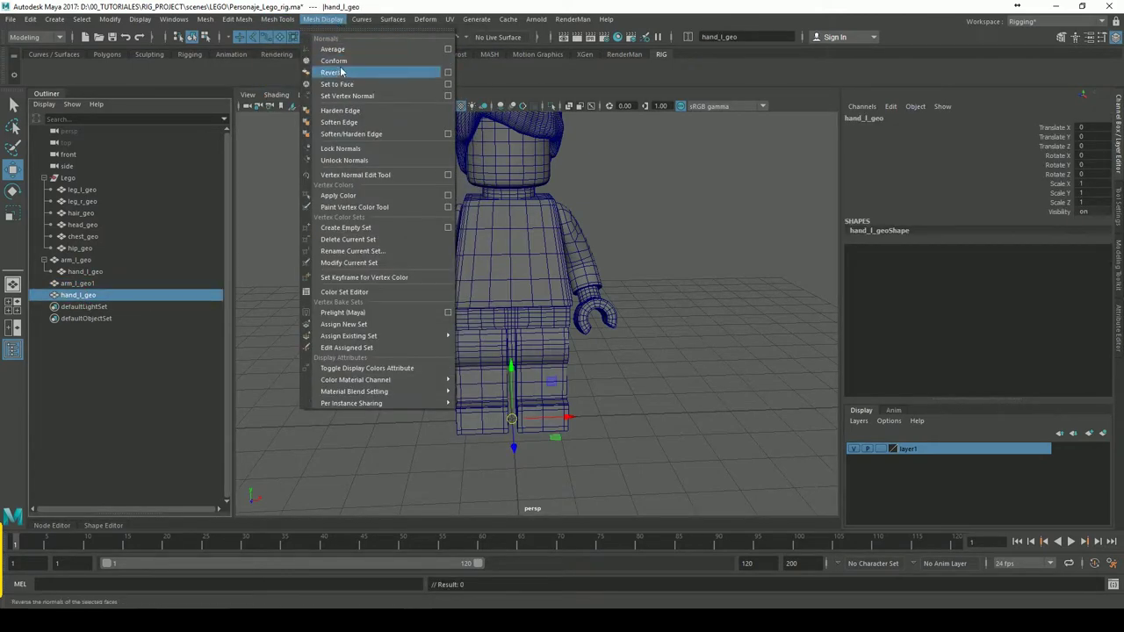
click(332, 72)
click(342, 155)
click(83, 284)
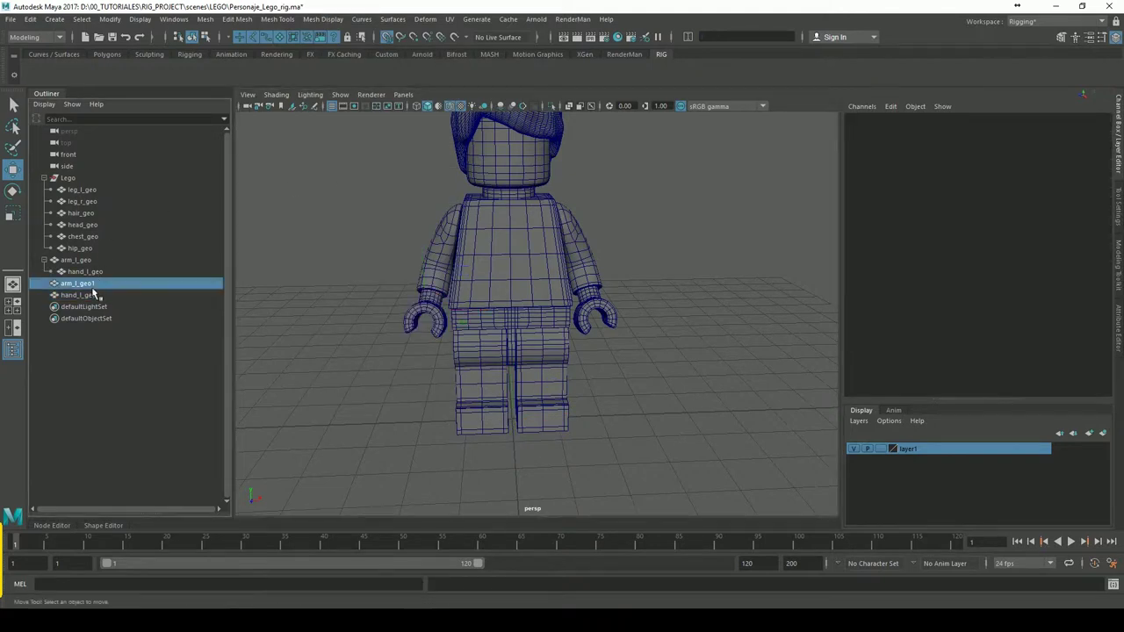
- Rename arm_l_geo1 to arm_r_geo and hand_l_geo to hand_r_geo, then parent the hand under the arm
click(77, 296)
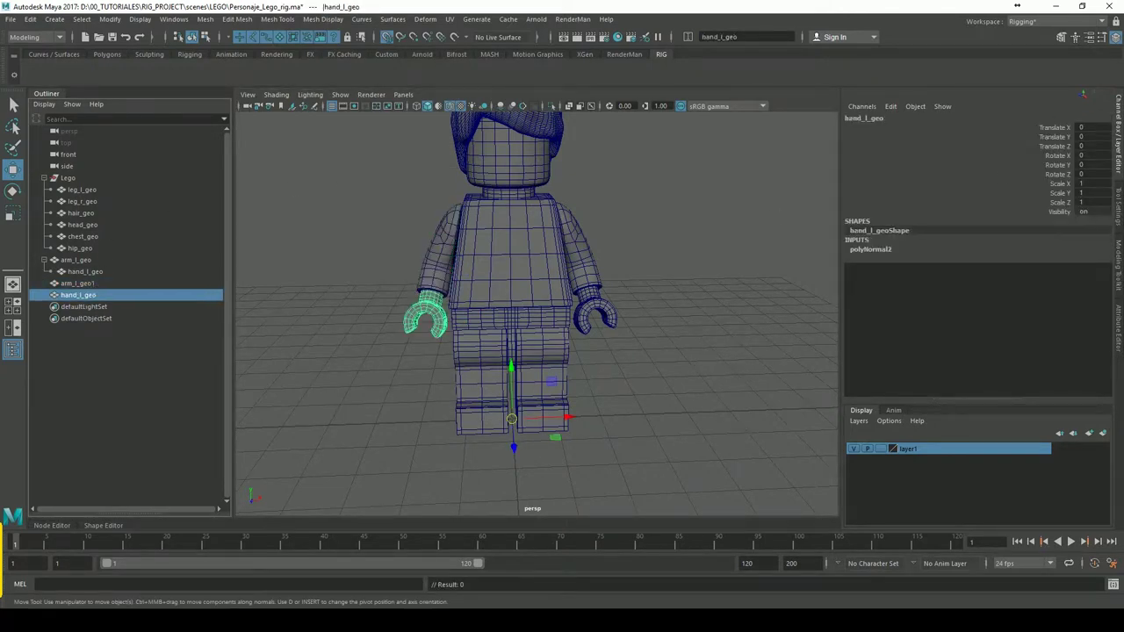
double_click(78, 284)
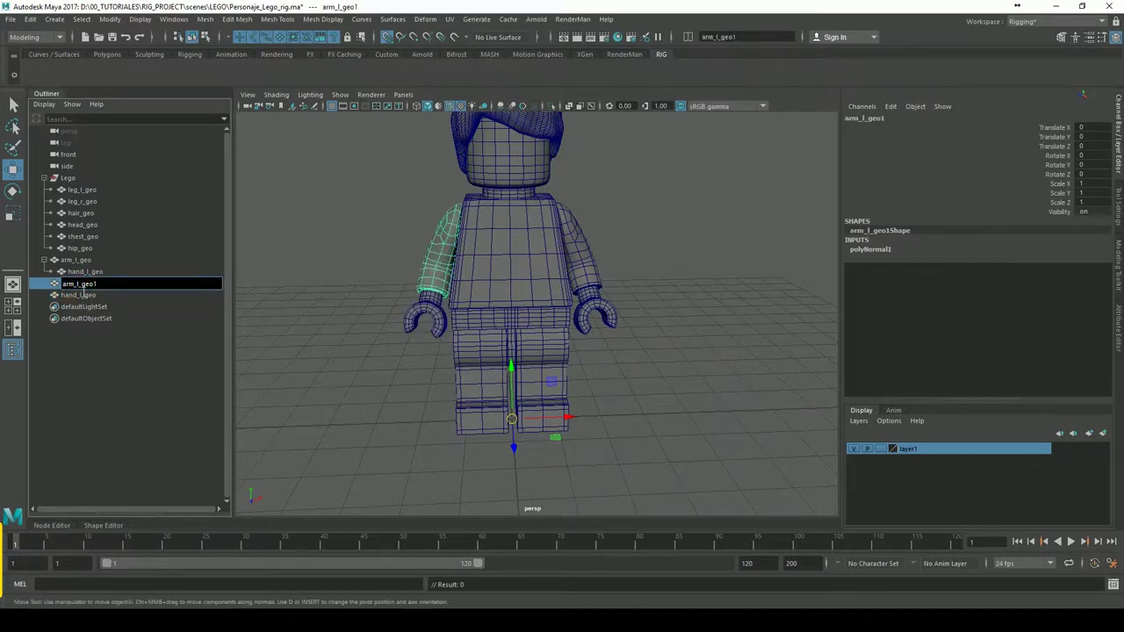
text(r)
key(BackSpace)
key(Return)
double_click(88, 300)
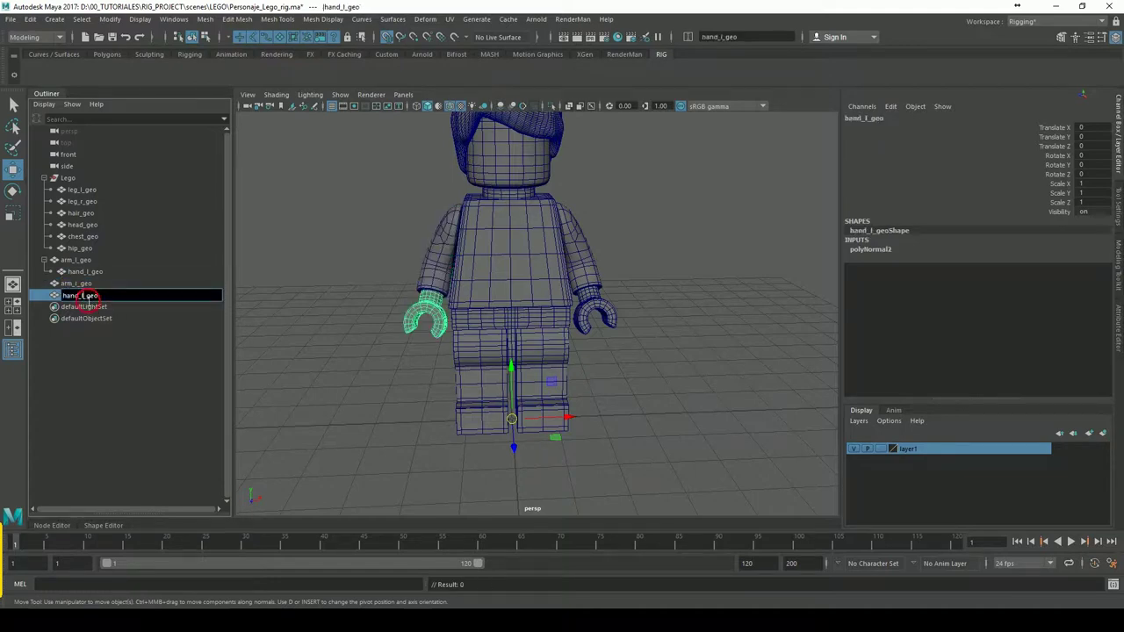
key(BackSpace)
text(r)
key(Return)
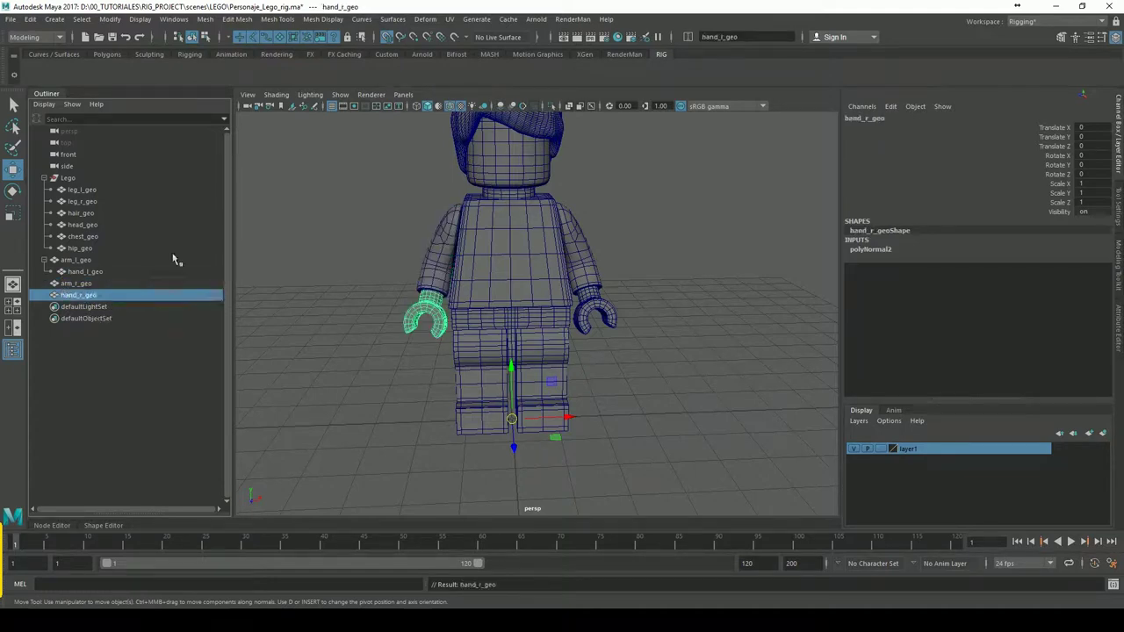
middle_drag(80, 298, 75, 284)
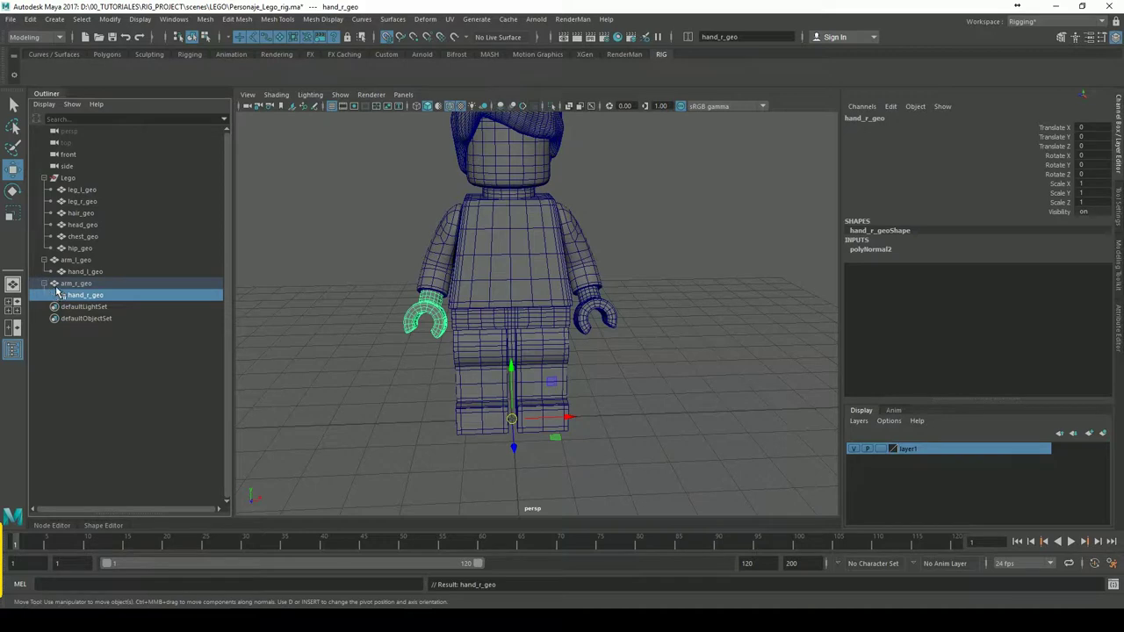
- Parent arm_l_geo and arm_r_geo under the Lego group in the Outliner
click(316, 287)
click(76, 260)
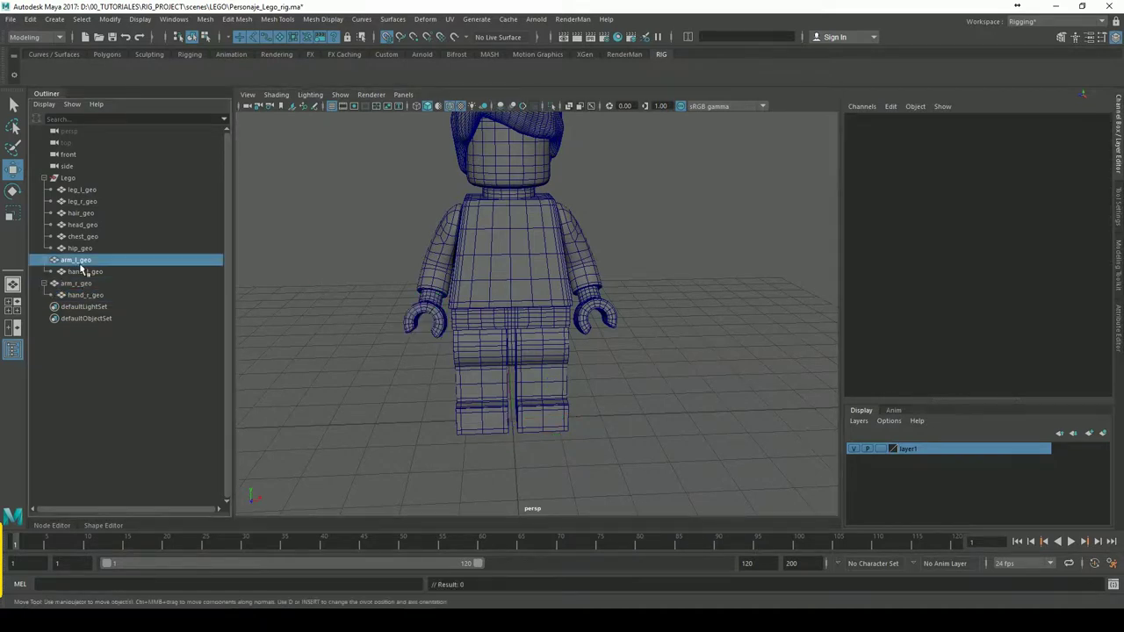
middle_drag(79, 179, 79, 179)
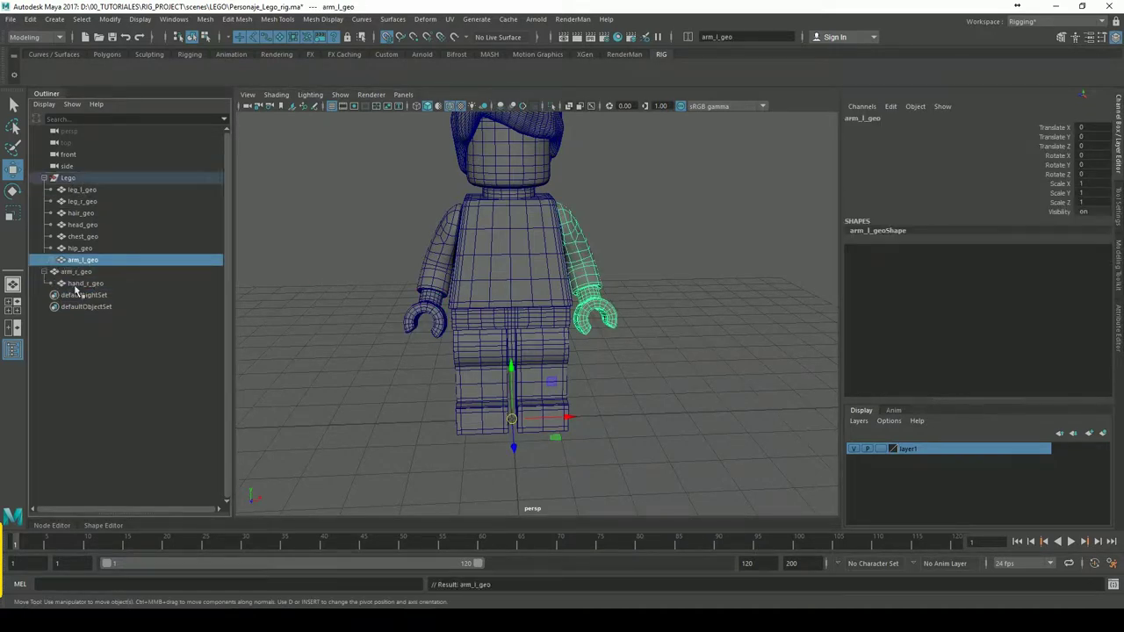
click(75, 273)
middle_drag(75, 273, 72, 178)
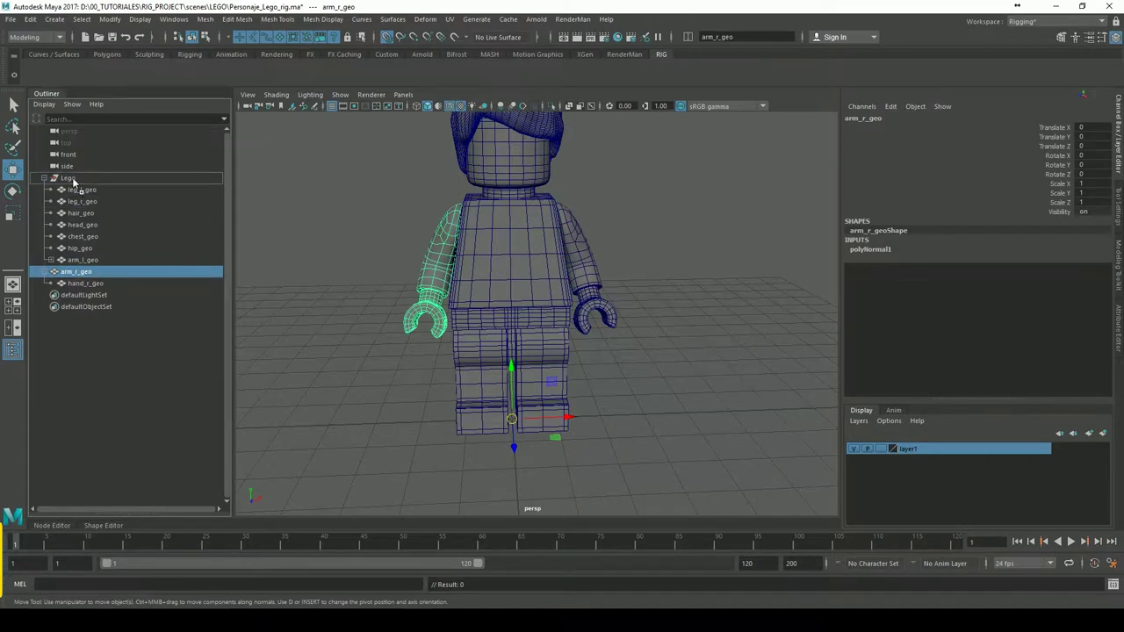
- Frame the whole figure from the front and select the right arm arm_r_geo
click(302, 211)
scroll(510, 246, down, 3)
mouse_move(509, 246)
alt+mouse_down()
mouse_move(598, 233)
mouse_move(555, 316)
mouse_move(610, 304)
alt+mouse_up()
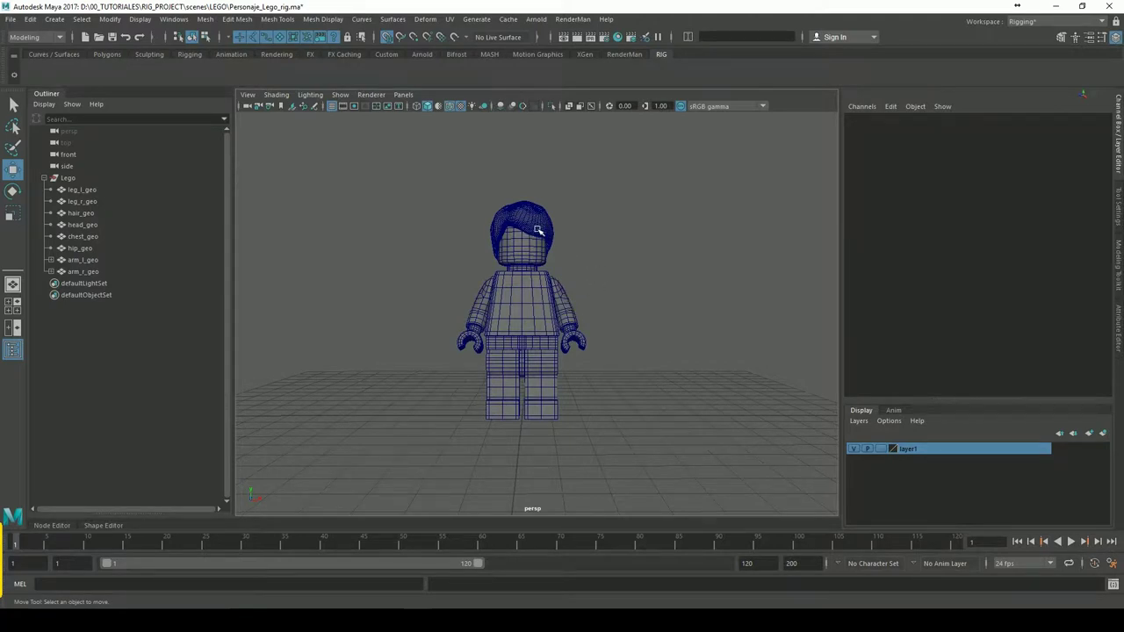
alt+drag(449, 321, 432, 328)
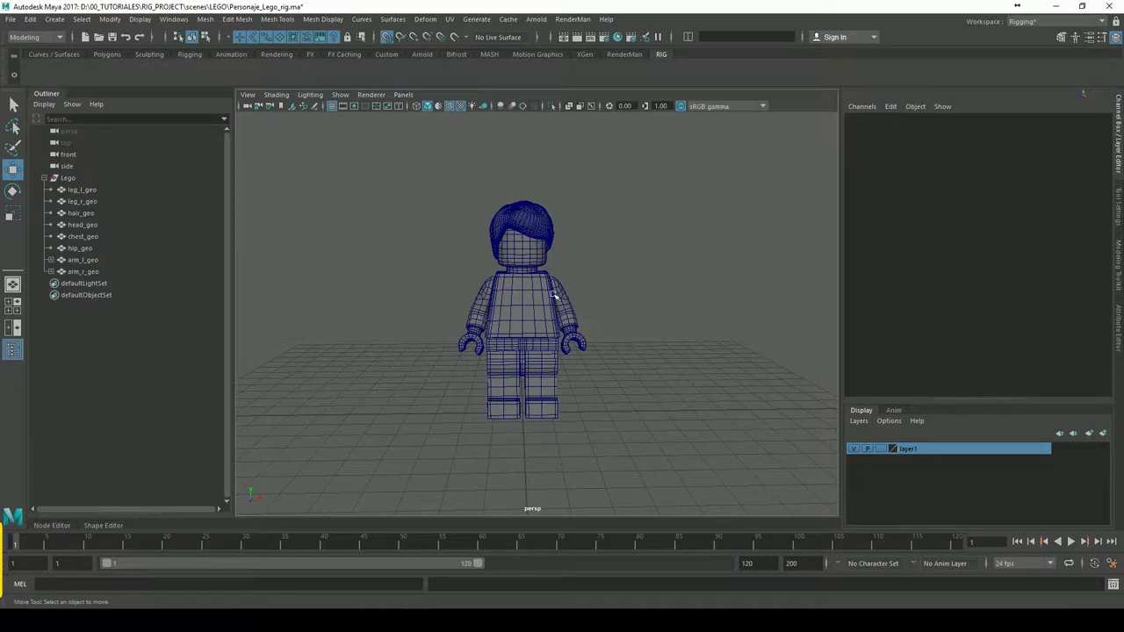
click(481, 312)
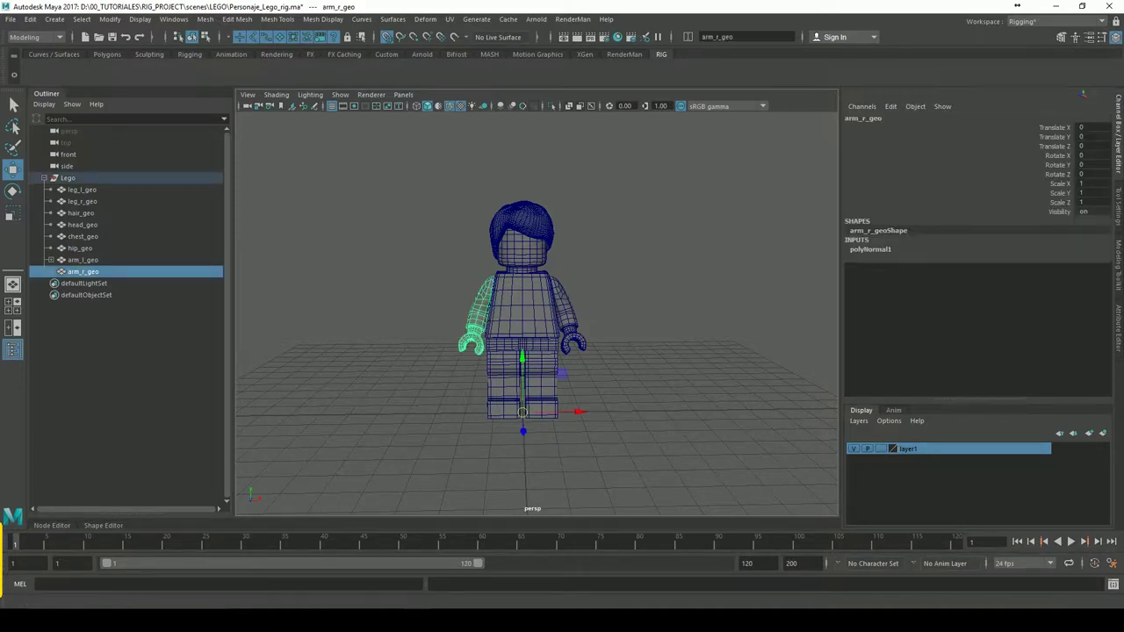
click(448, 18)
- Open the UV Editor and compare the UV layouts of arm_l_geo and arm_r_geo
click(483, 40)
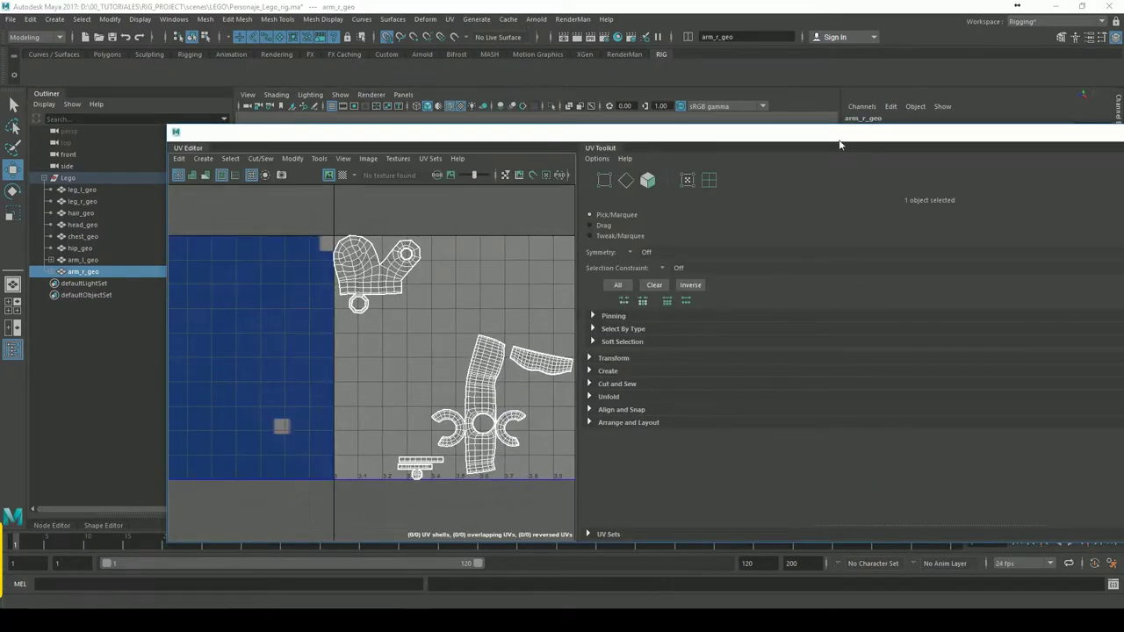
drag(524, 132, 417, 125)
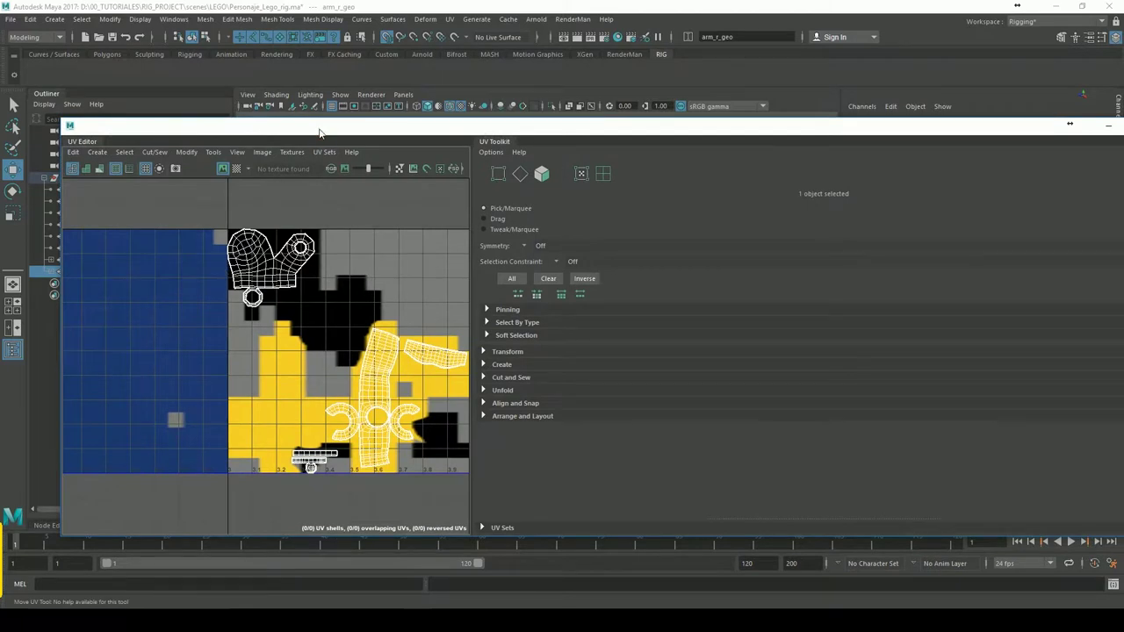
drag(320, 132, 507, 131)
click(83, 260)
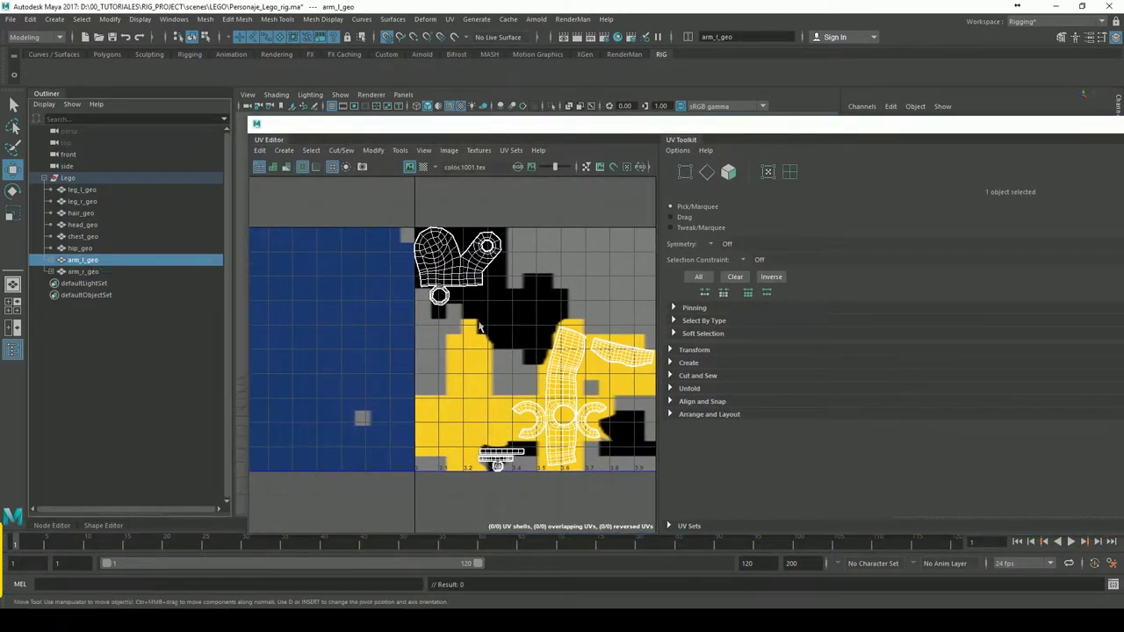
click(105, 272)
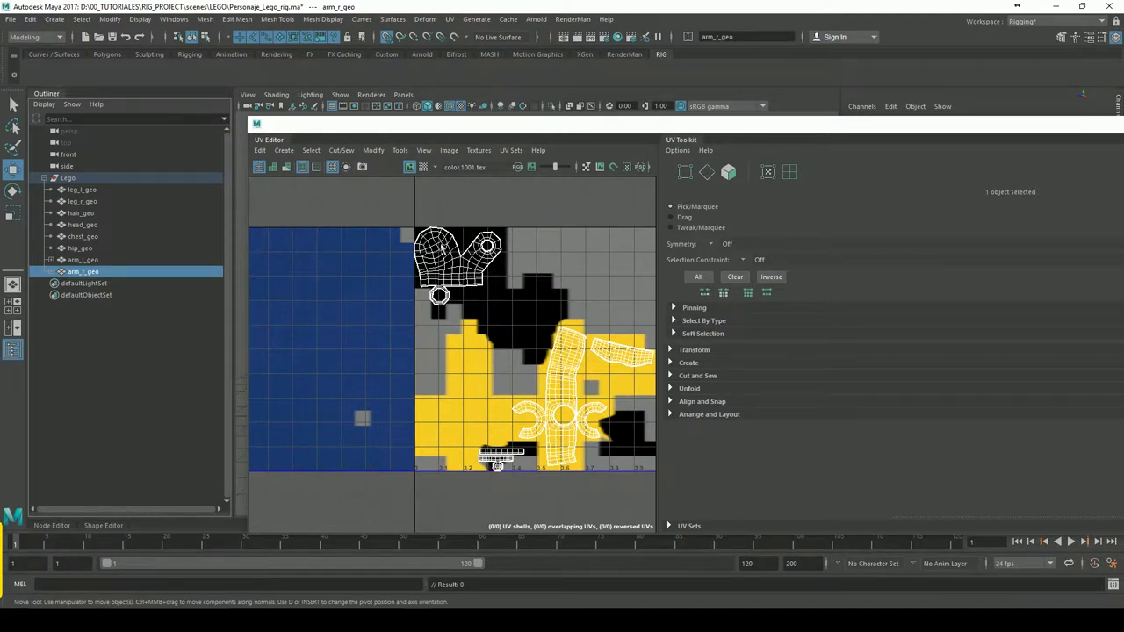
- Move the UV Editor aside, close it, and undo the right-arm selection
drag(841, 138, 640, 131)
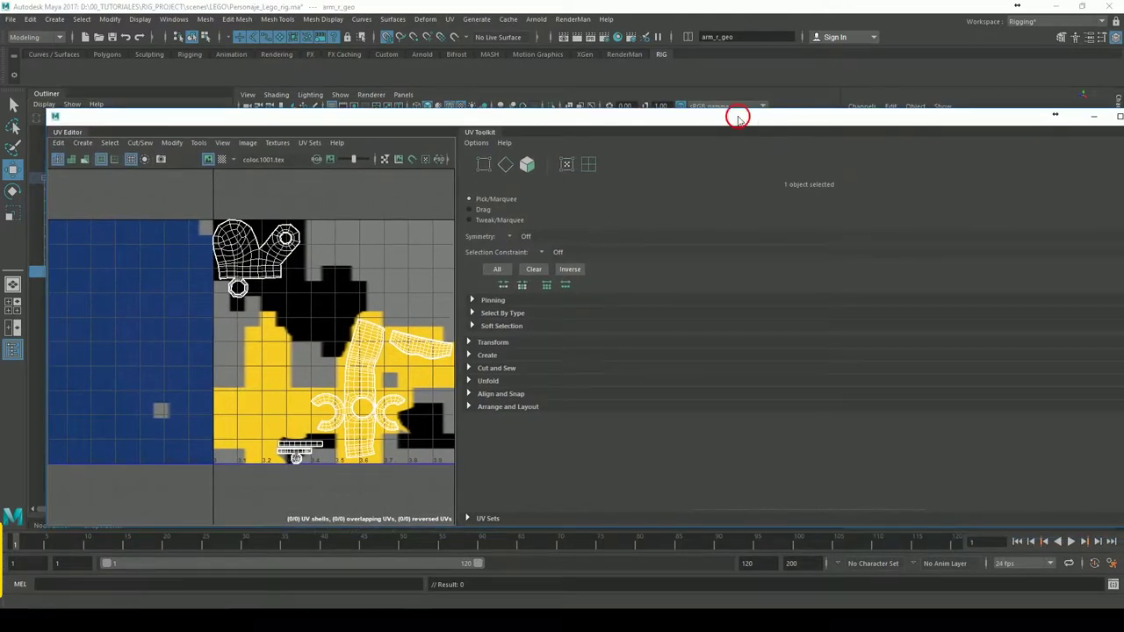
drag(735, 114, 562, 122)
click(973, 125)
click(326, 317)
key(ctrl+z)
key(ctrl+z)
key(ctrl+z)
key(ctrl+z)
key(ctrl+z)
- Undo back through the mirrored duplicate arm and group1 until the original arm_r_geo returns
key(ctrl+z)
key(ctrl+z)
key(ctrl+z)
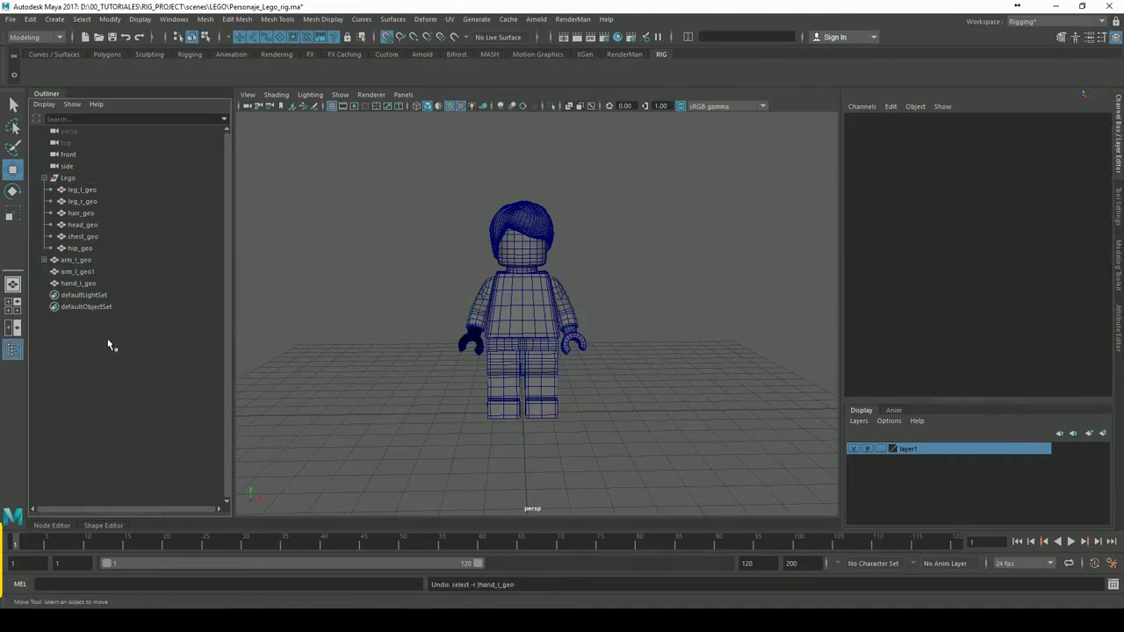
key(ctrl+z)
key(ctrl+z)
key(ctrl+z)
key(ctrl+z)
key(ctrl+z)
key(ctrl+z)
key(ctrl+z)
key(ctrl+z)
key(ctrl+z)
key(ctrl+z)
key(shift+z)
key(ctrl+z)
key(shift+z)
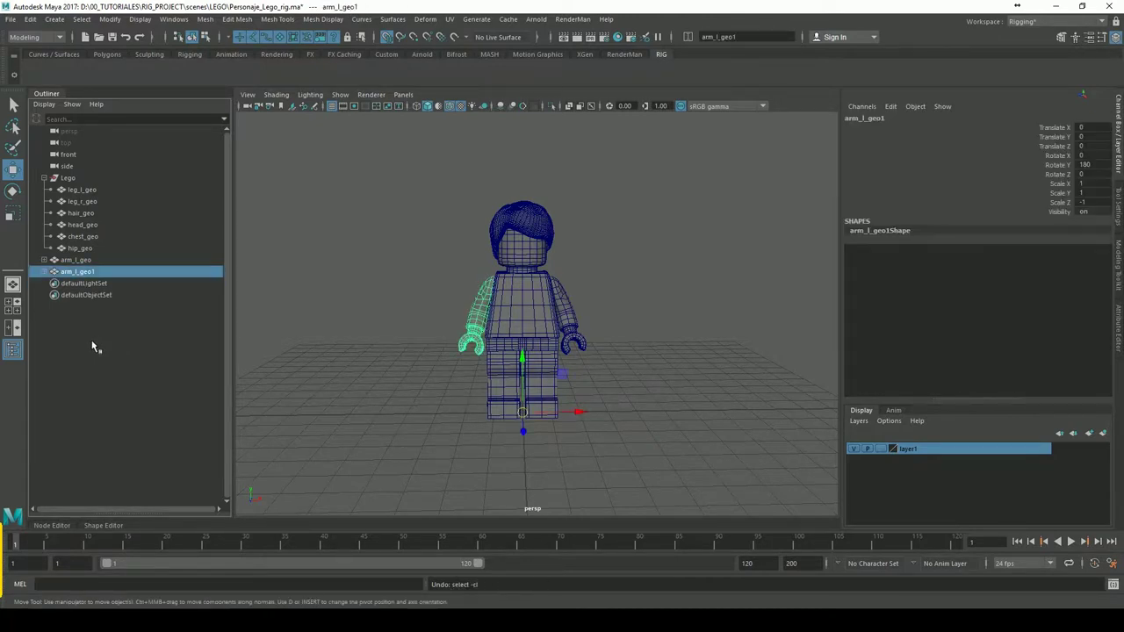
key(shift+z)
key(ctrl+z)
key(ctrl+z)
key(shift+z)
key(ctrl+z)
key(shift+z)
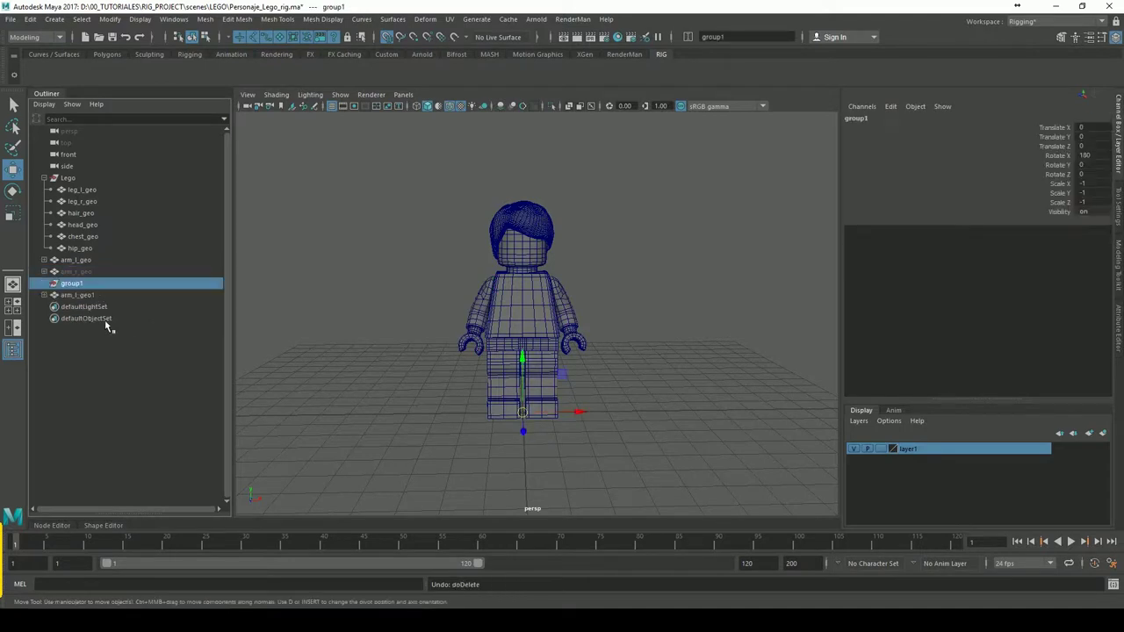
key(ctrl+z)
key(ctrl+z)
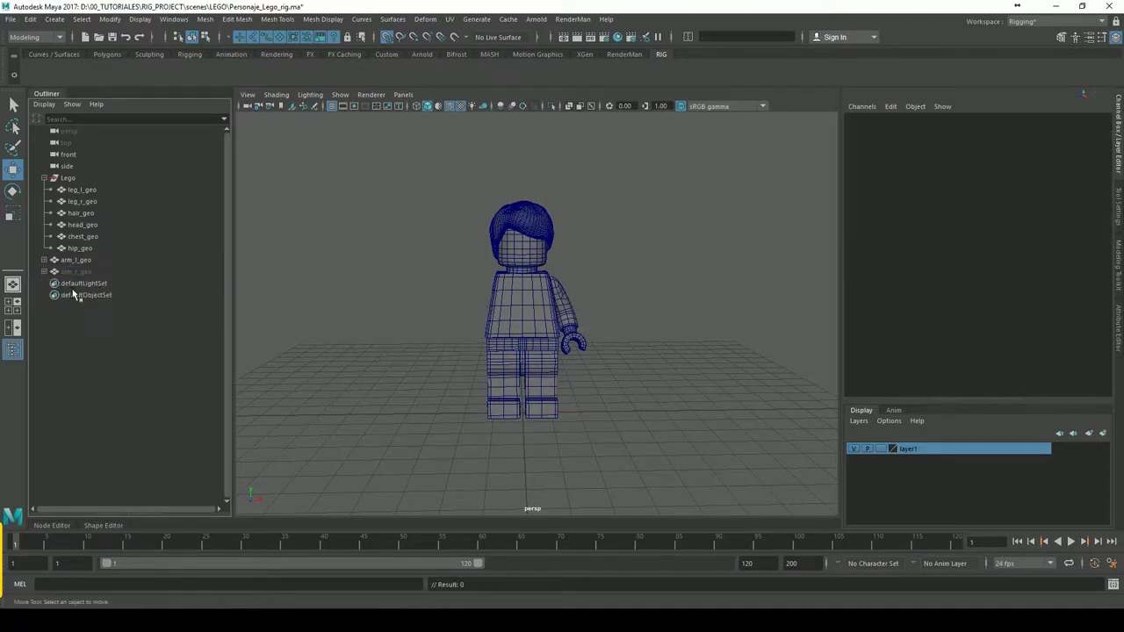
key(ctrl+z)
- Freeze all of arm_r_geo's transforms so translate and rotate read 0 and scale 1
key(shift+z)
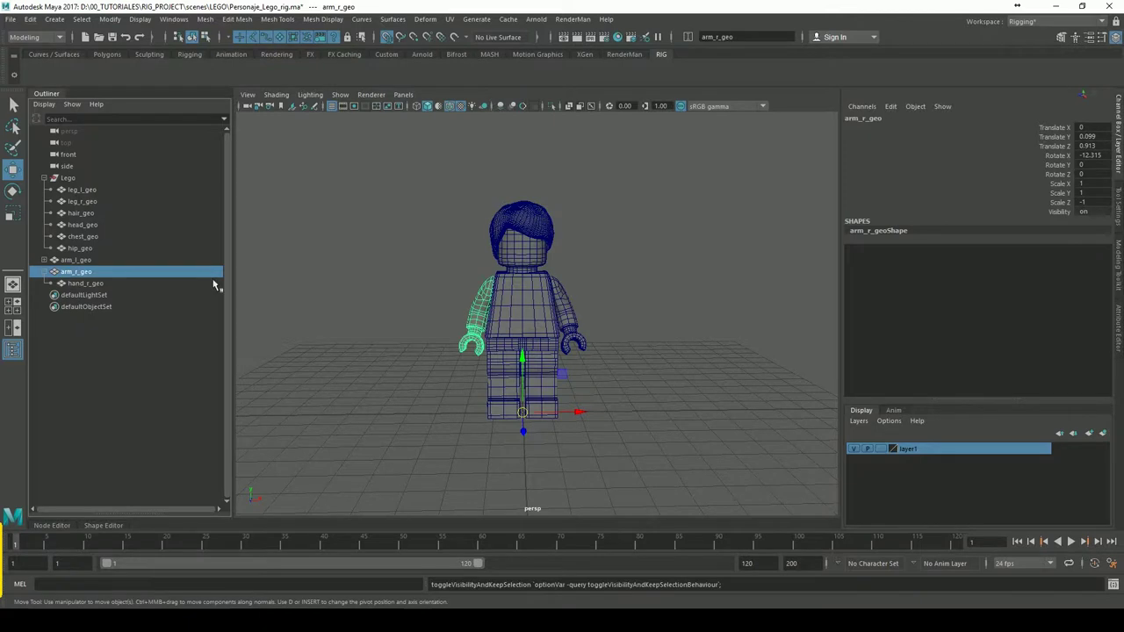
click(414, 251)
alt+right_drag(393, 331, 584, 318)
key(ctrl+z)
mouse_move(527, 333)
alt+mouse_down()
mouse_move(569, 360)
mouse_move(584, 352)
alt+mouse_up()
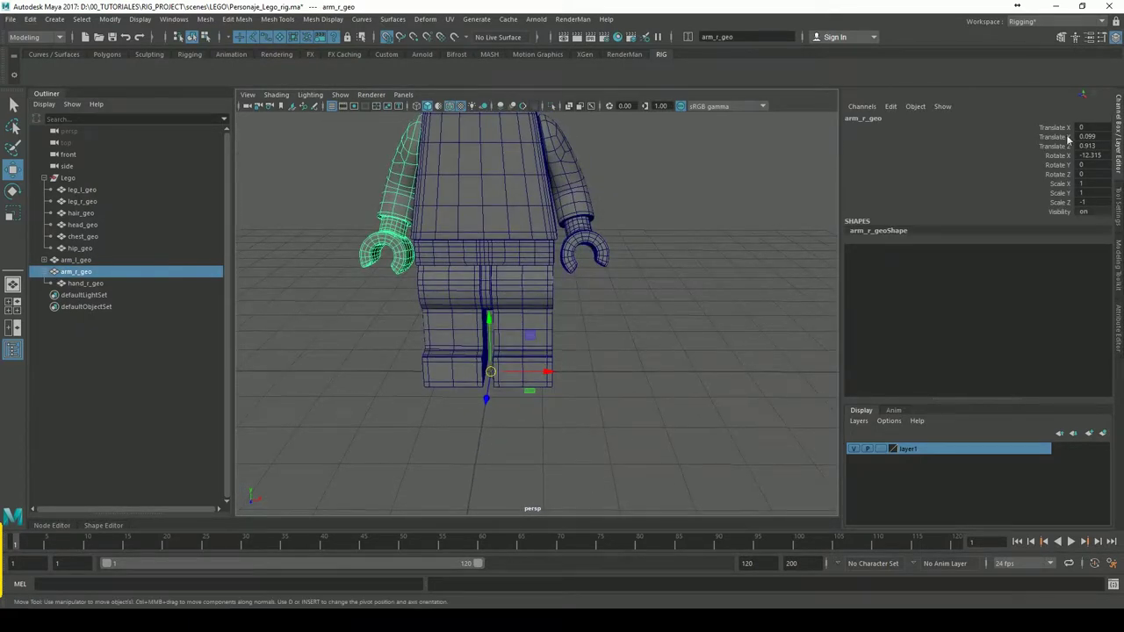
drag(1063, 128, 1050, 203)
right_click(1043, 204)
mouse_move(1008, 413)
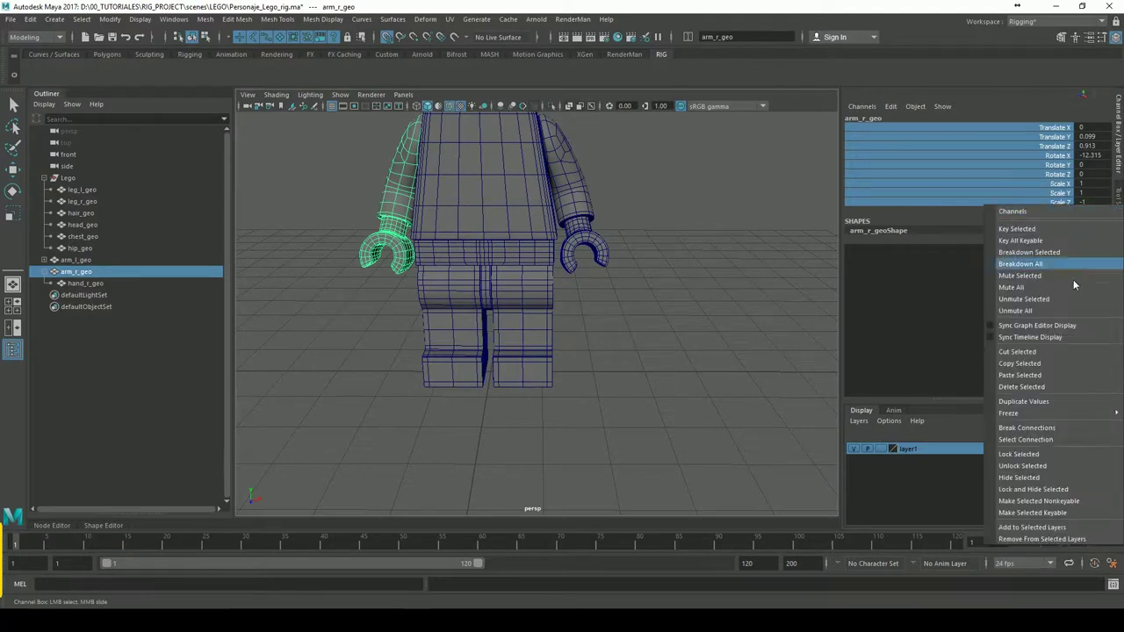
click(940, 446)
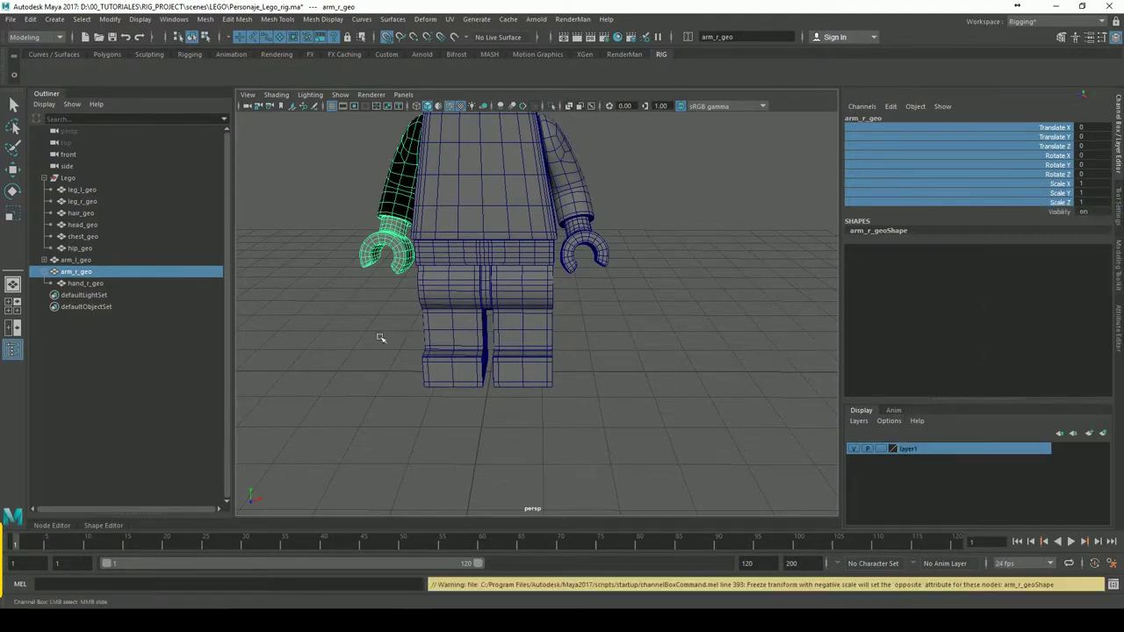
- Unparent hand_r_geo from arm_r_geo with Shift+P
click(77, 283)
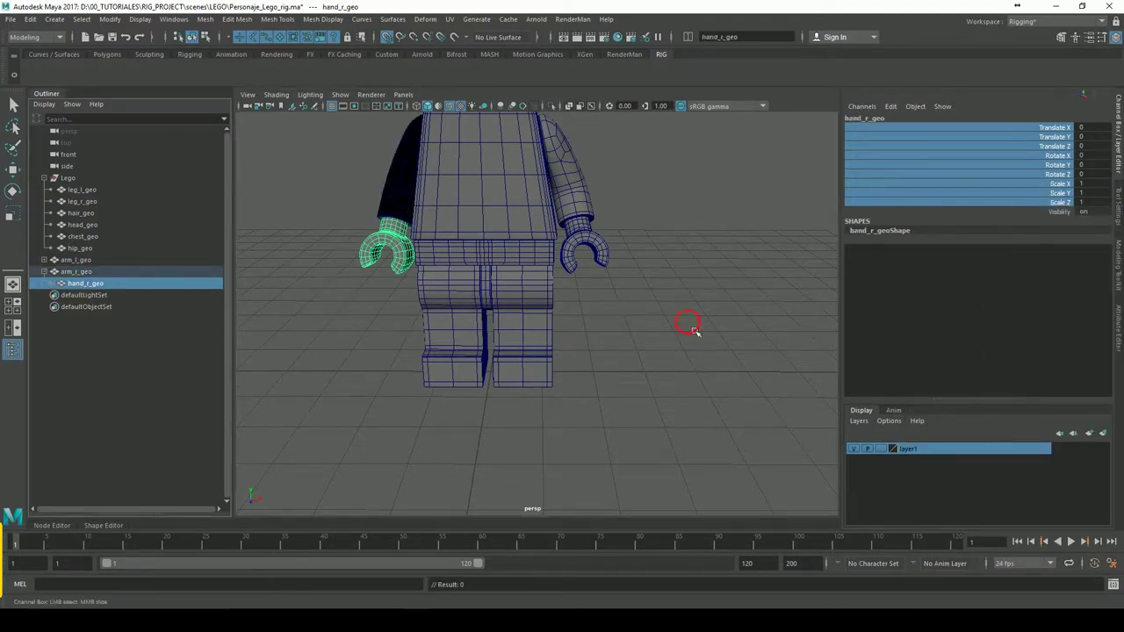
key(w)
key(shift+p)
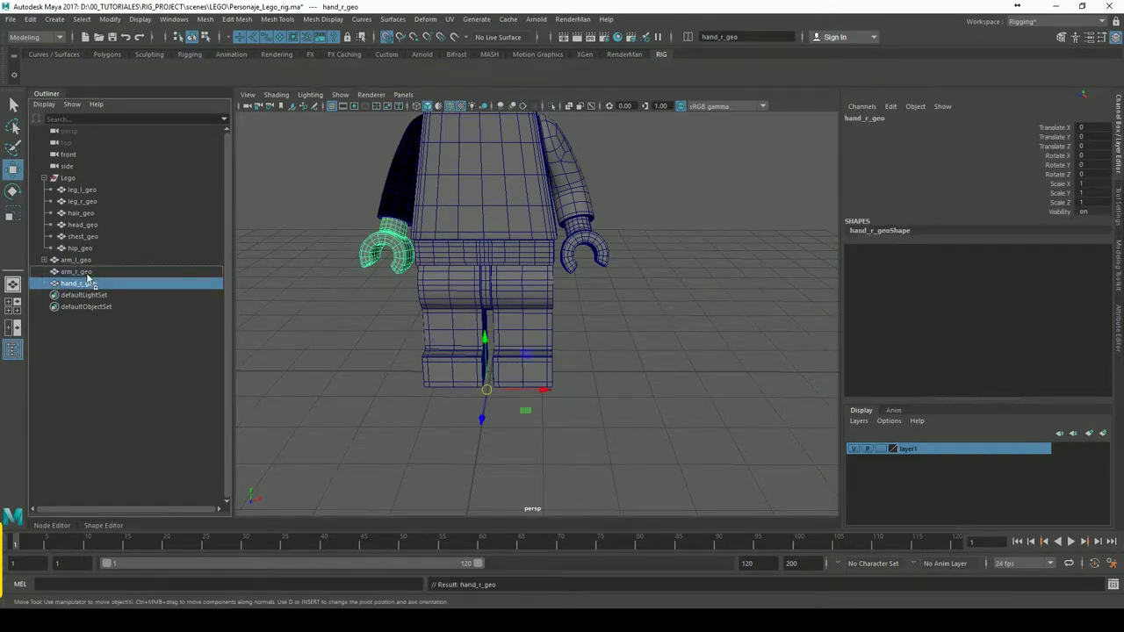
middle_drag(98, 286, 88, 273)
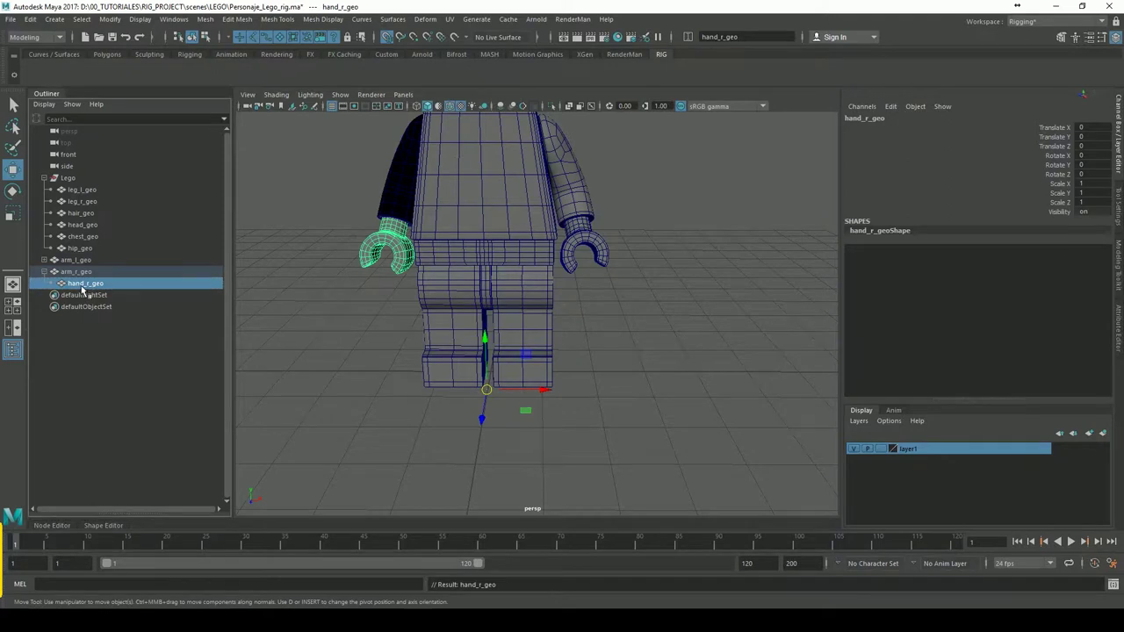
key(shift+p)
- Conform arm_r_geo's normals via Mesh Display so it no longer shades dark
click(84, 272)
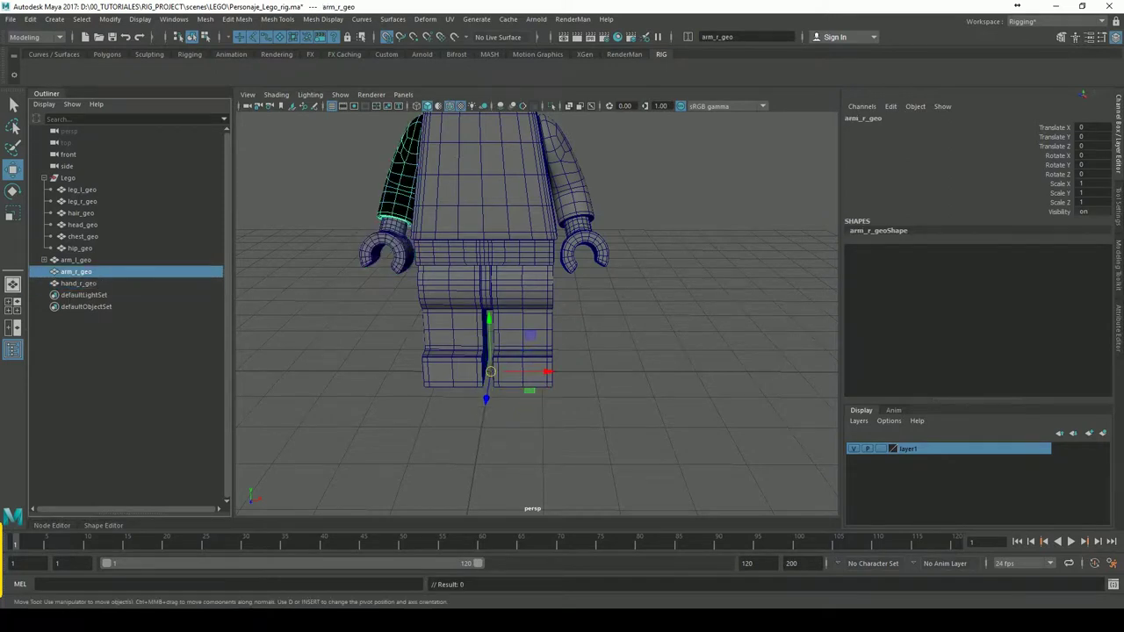
click(360, 18)
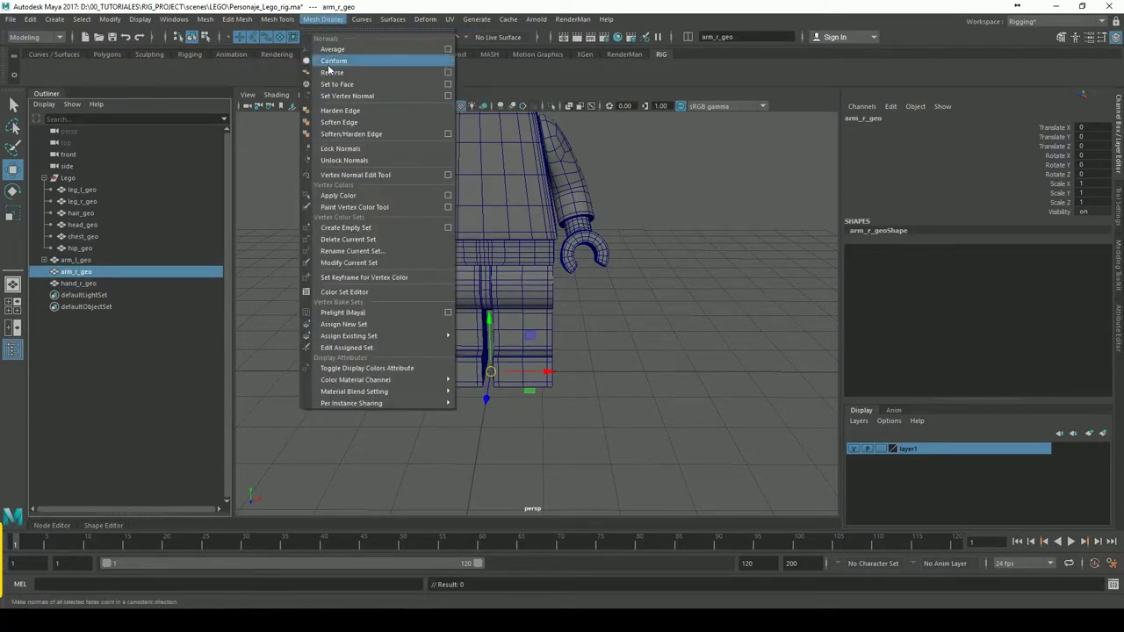
click(333, 73)
- Parent hand_r_geo under arm_r_geo and collapse the arm's hierarchy
click(77, 284)
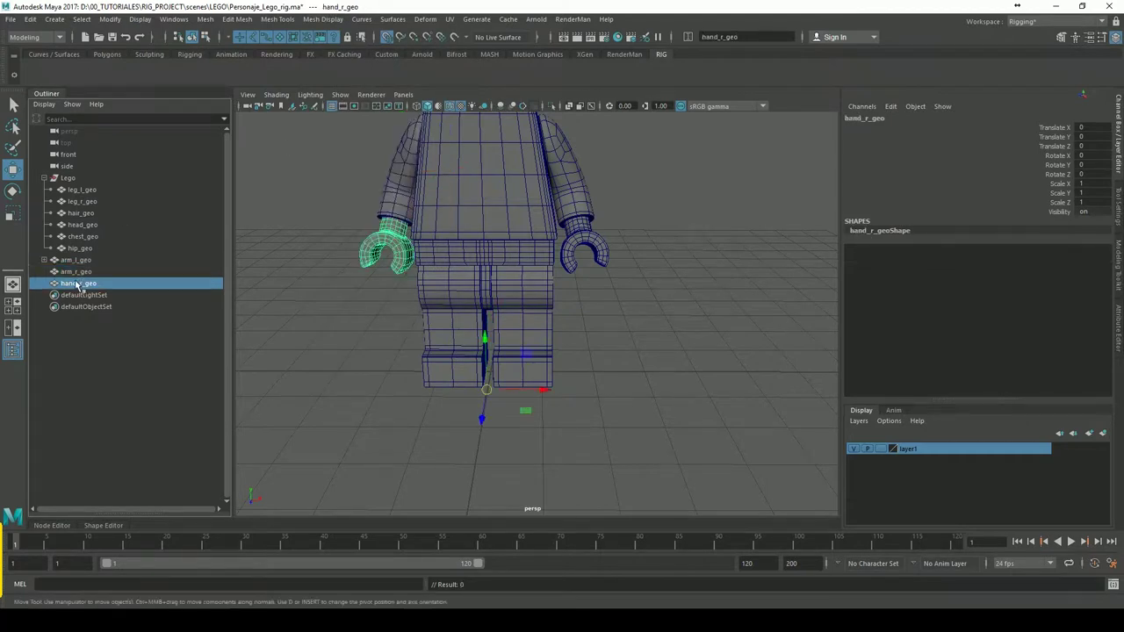
middle_drag(73, 280, 79, 273)
click(325, 307)
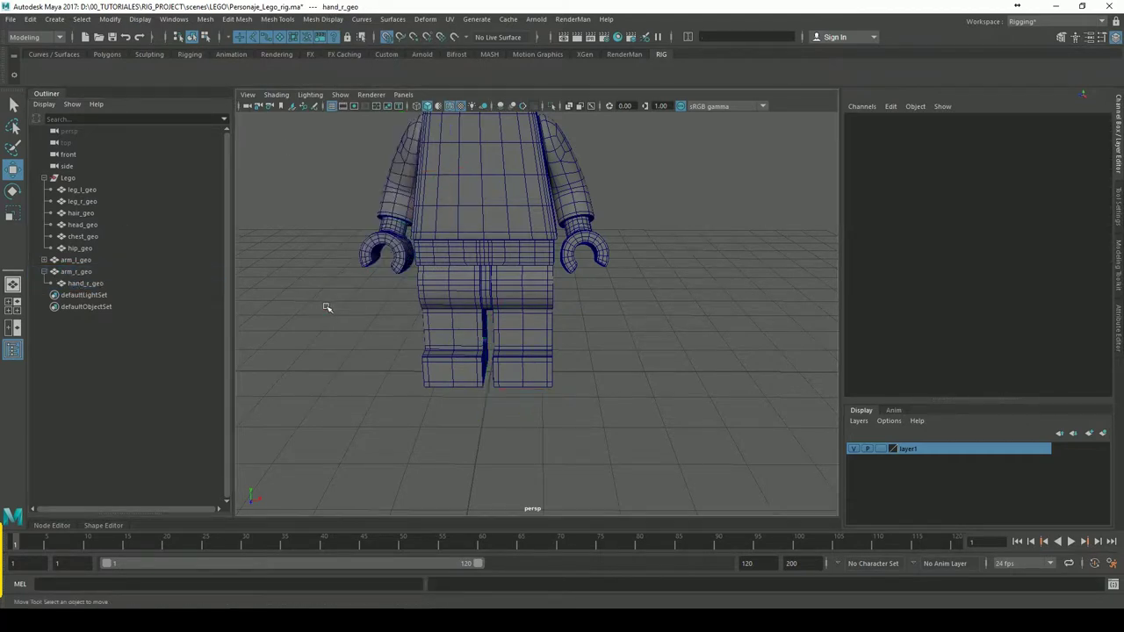
click(44, 271)
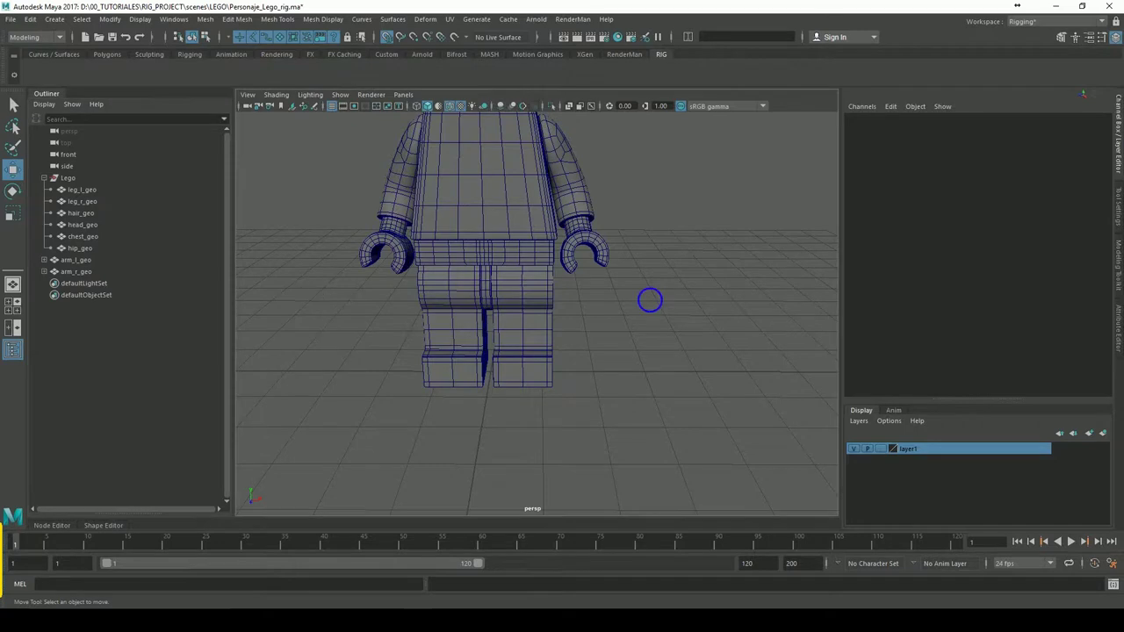
- Zoom out and marquee-select all of the minifigure's geometry
scroll(647, 302, down, 3)
scroll(585, 389, down, 3)
scroll(545, 351, down, 2)
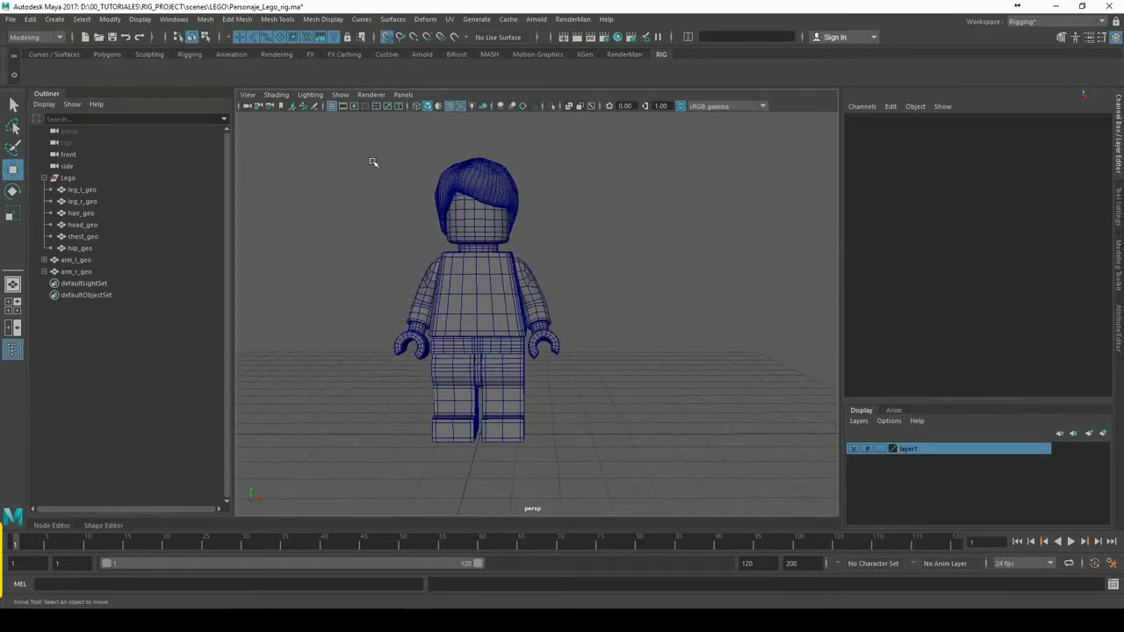
drag(363, 168, 625, 451)
- Open the UV Editor for all selected pieces and resize its window
click(449, 18)
click(479, 41)
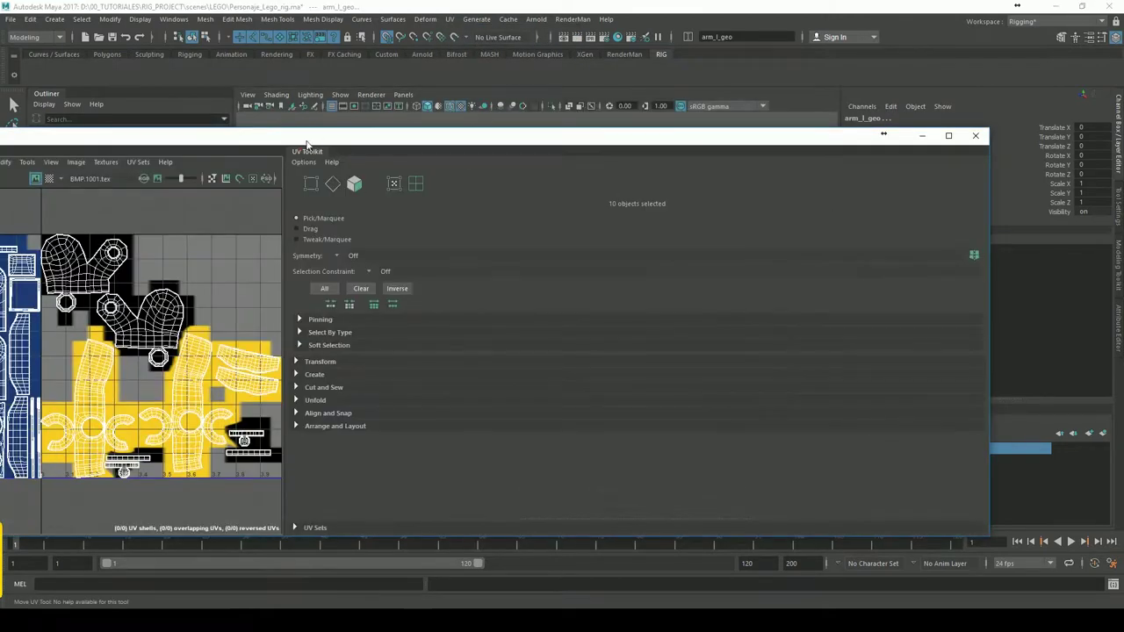
drag(430, 138, 398, 132)
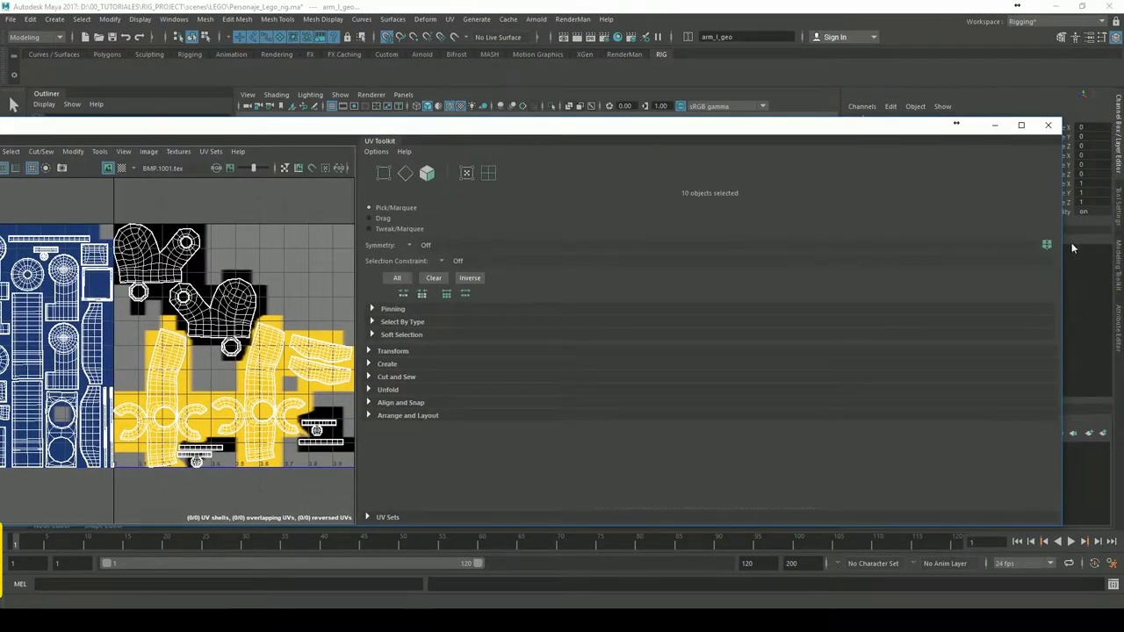
drag(1068, 246, 646, 233)
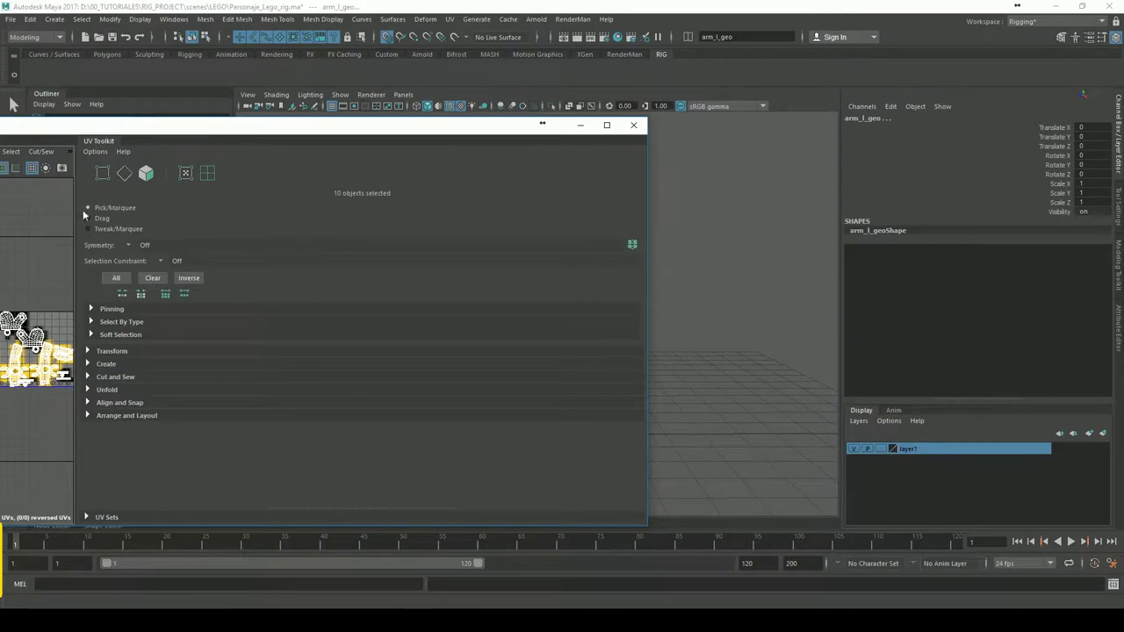
drag(85, 214, 351, 215)
mouse_move(248, 131)
mouse_down()
mouse_move(484, 136)
mouse_move(458, 119)
mouse_up()
- Zoom and pan to frame all the UV shells, then close the UV Editor
scroll(356, 338, down, 2)
scroll(356, 338, down, 2)
scroll(356, 338, down, 2)
scroll(356, 338, up, 1)
scroll(356, 339, up, 1)
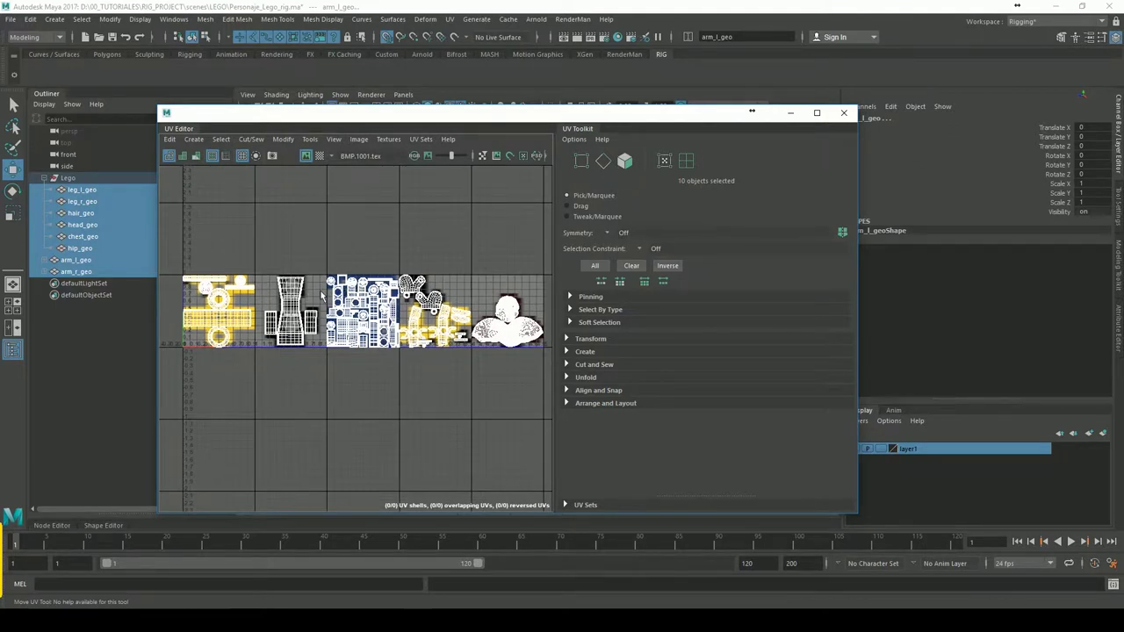
alt+middle_drag(442, 318, 466, 321)
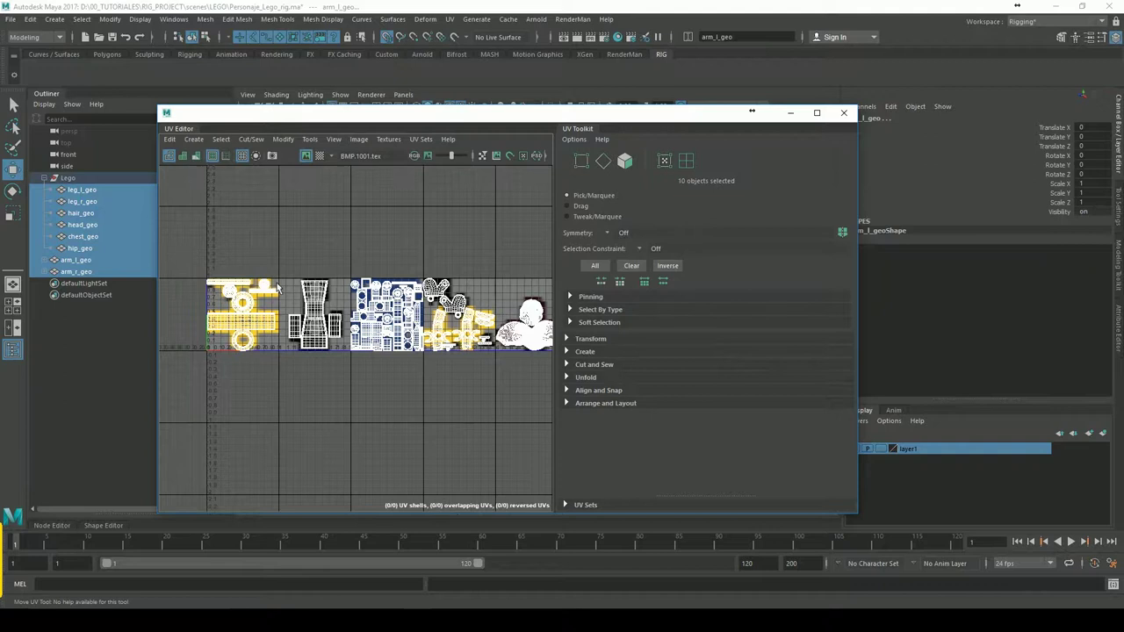
alt+right_drag(439, 317, 652, 318)
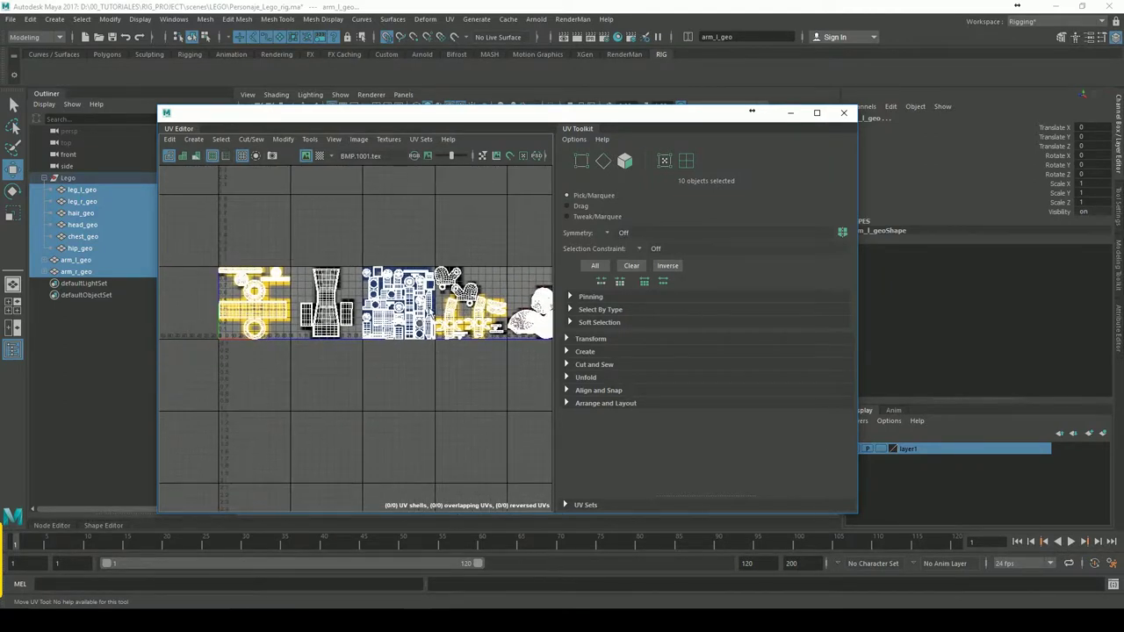
alt+middle_drag(652, 318, 615, 317)
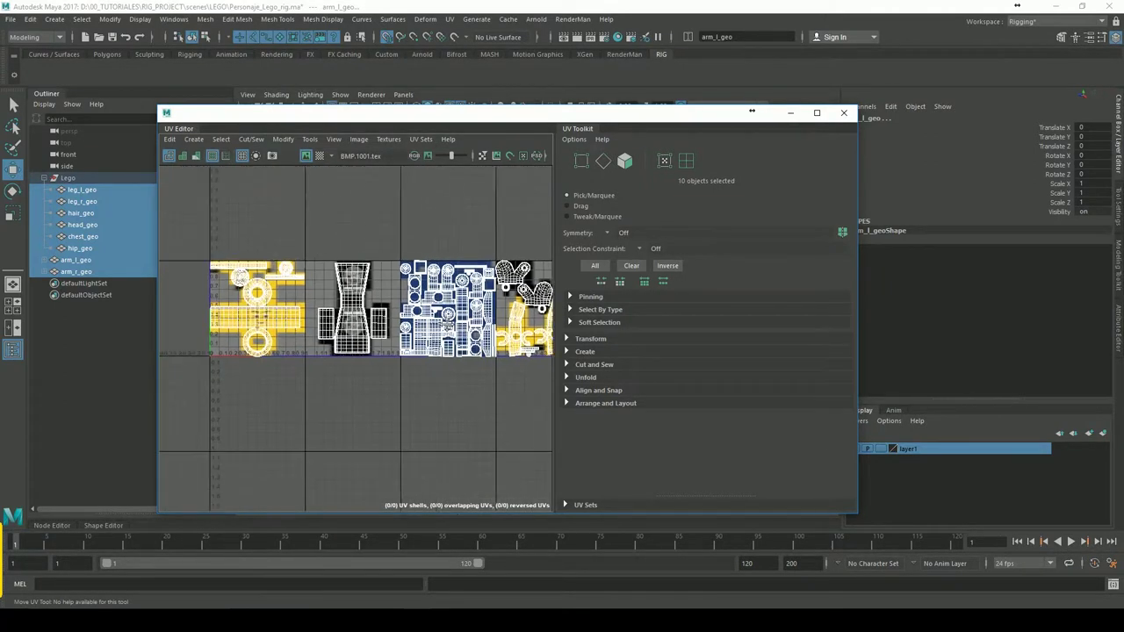
click(844, 113)
- Clear the selection and save the scene
click(654, 278)
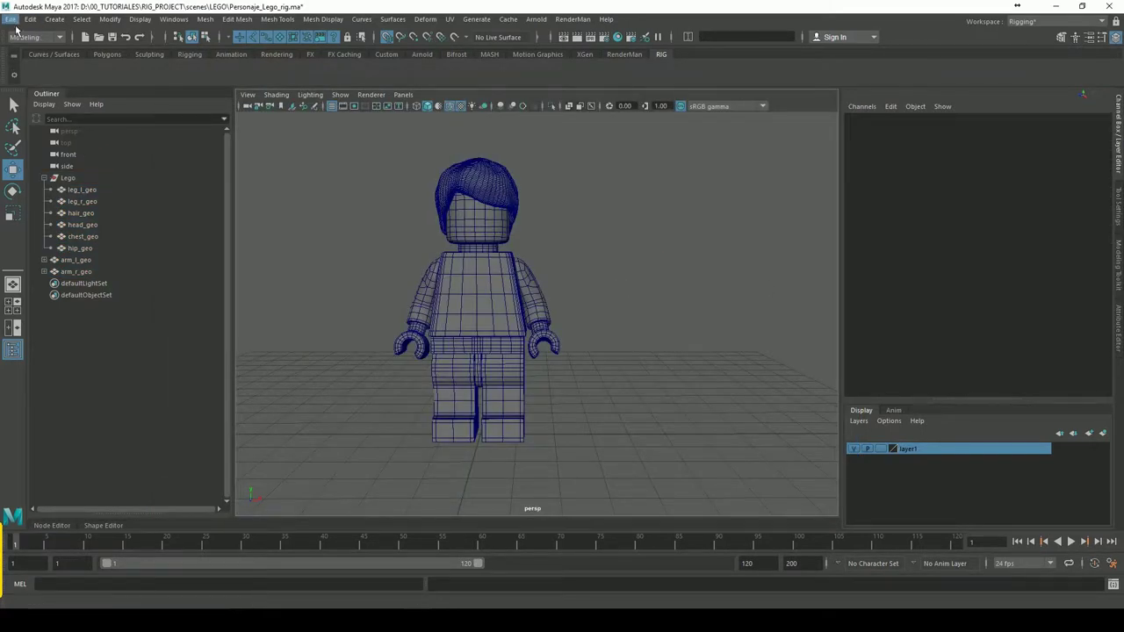
click(10, 18)
click(42, 68)
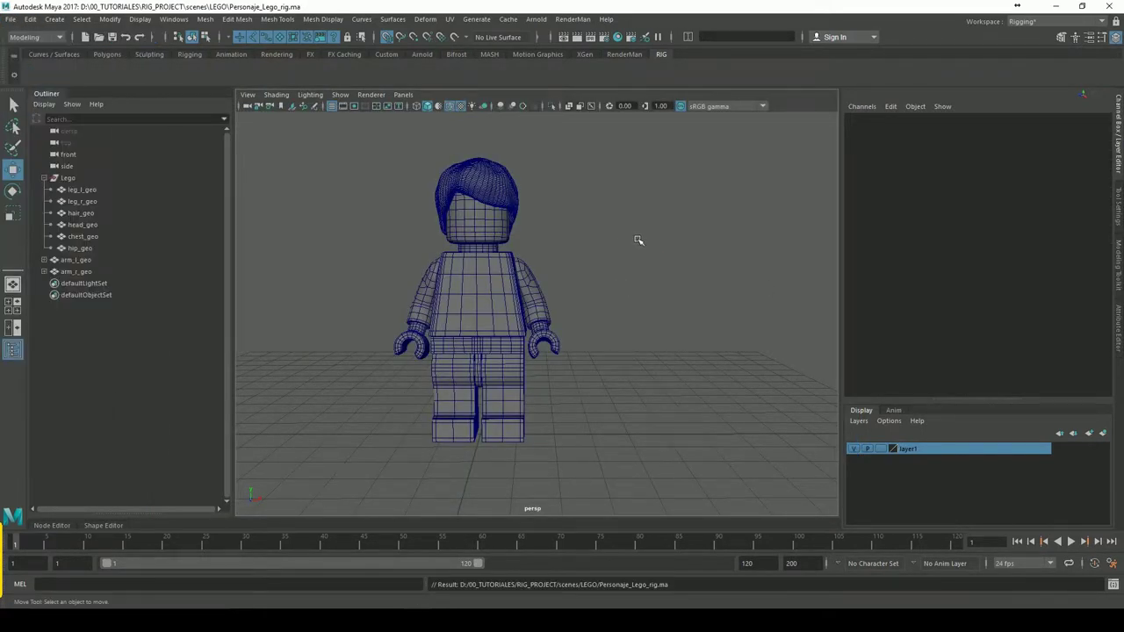
- Move arm_l_geo and arm_r_geo together into the Lego group
click(89, 260)
shift+click(88, 271)
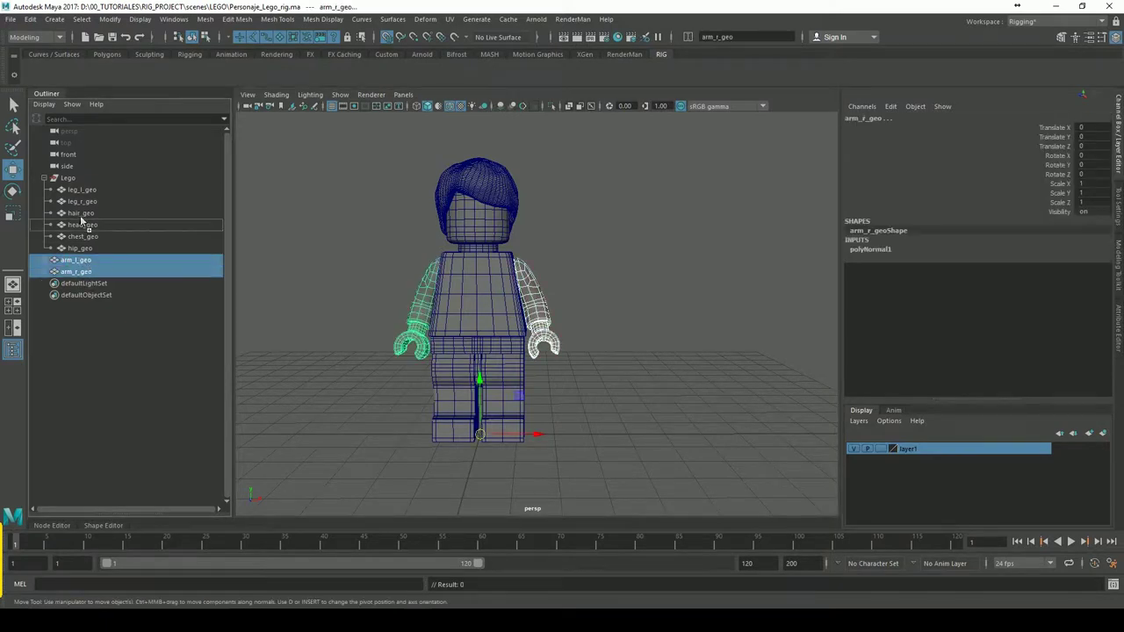
middle_drag(71, 182, 70, 180)
click(299, 245)
- Create an empty group and name it Lego_geo
click(111, 376)
key(ctrl+g)
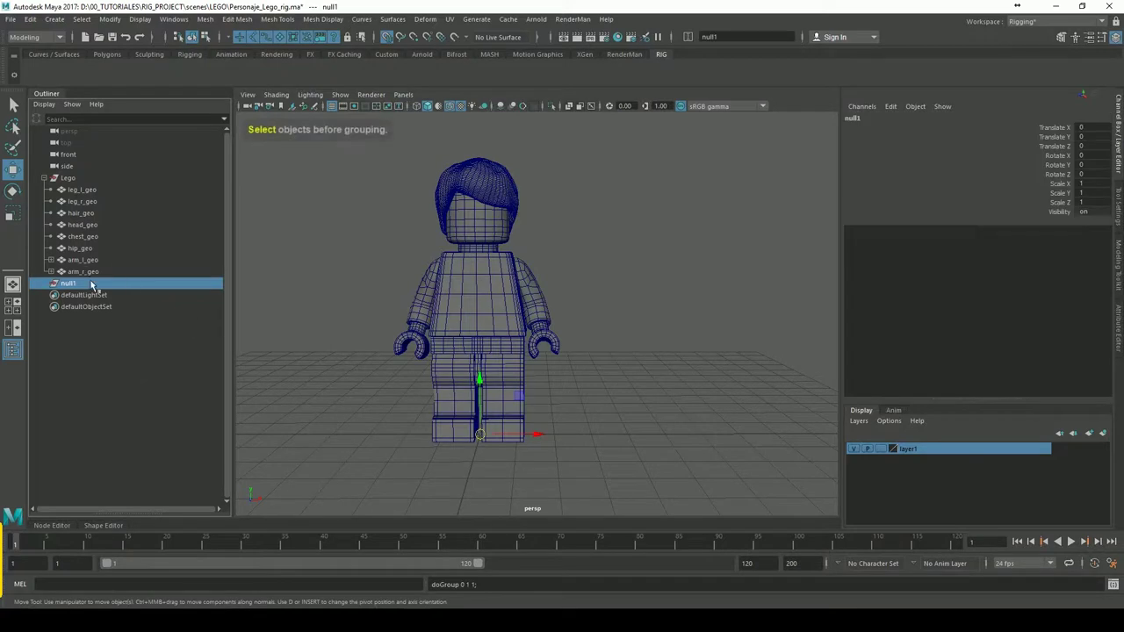
double_click(71, 284)
text(Le)
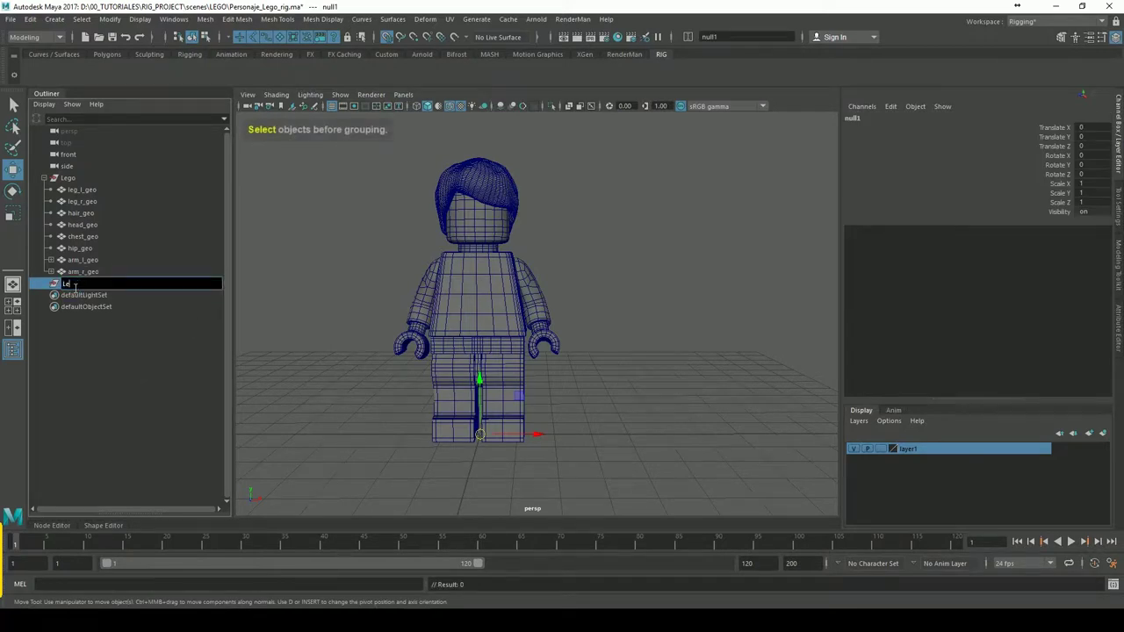
text(go_geo)
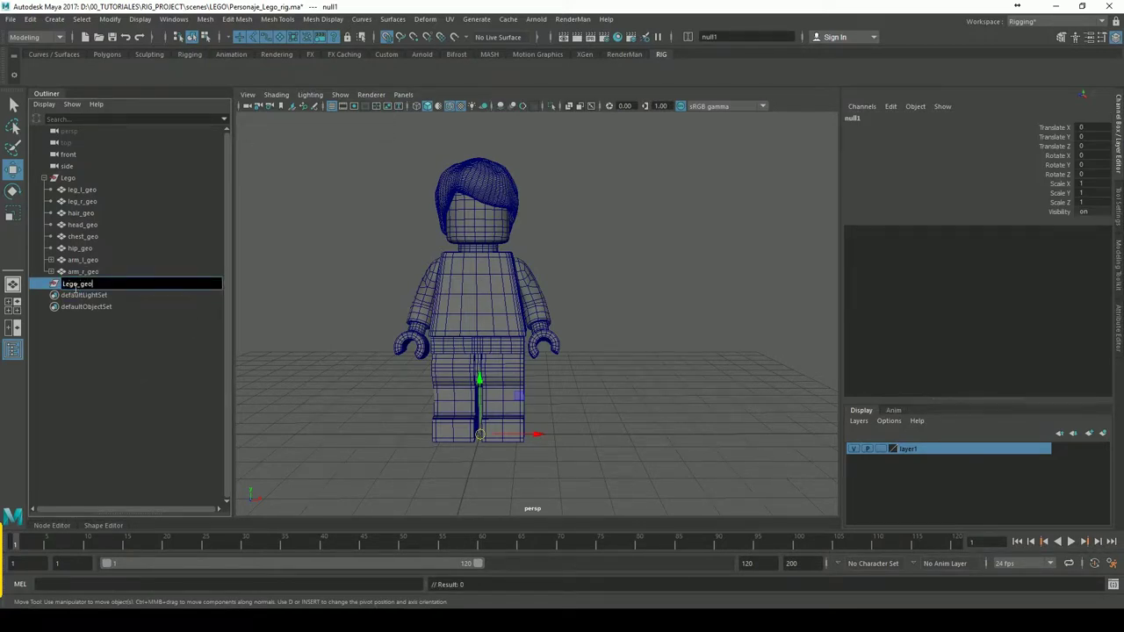
key(Return)
- Move leg_l_geo through arm_r_geo under Lego_geo, then nest Lego_geo inside Lego
click(98, 190)
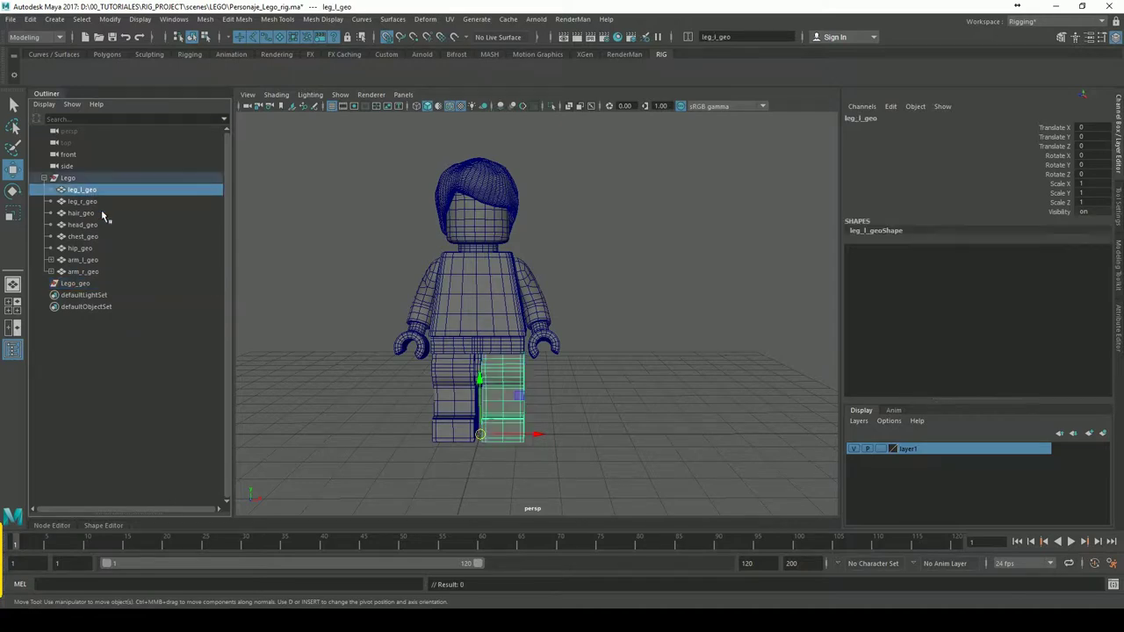
shift+click(84, 271)
middle_drag(91, 197, 81, 283)
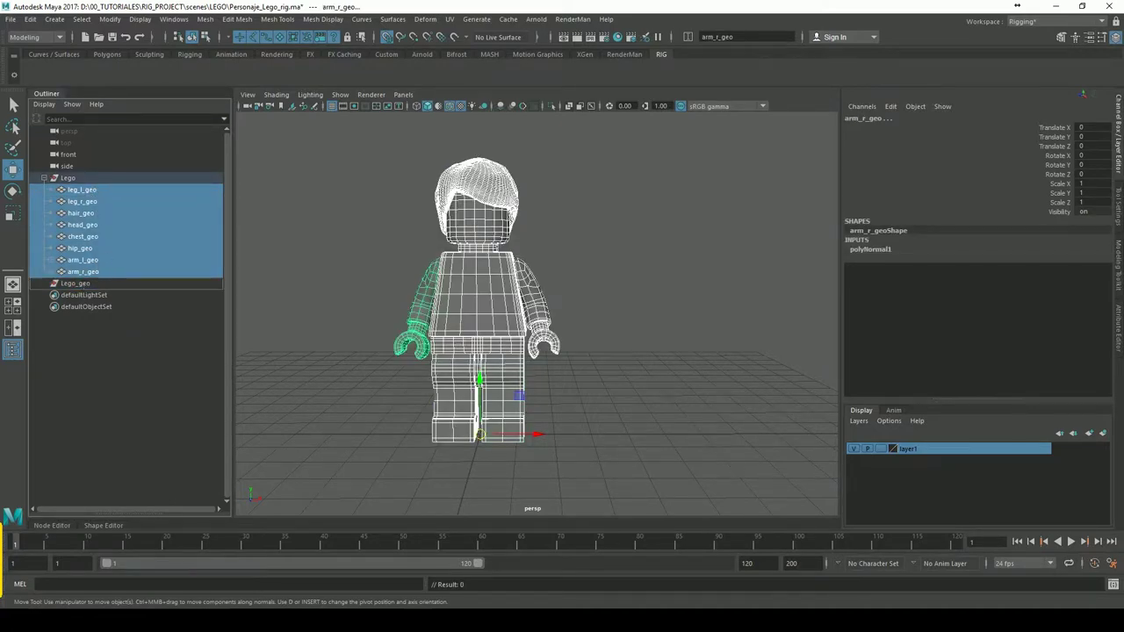
click(79, 192)
middle_drag(77, 182, 76, 179)
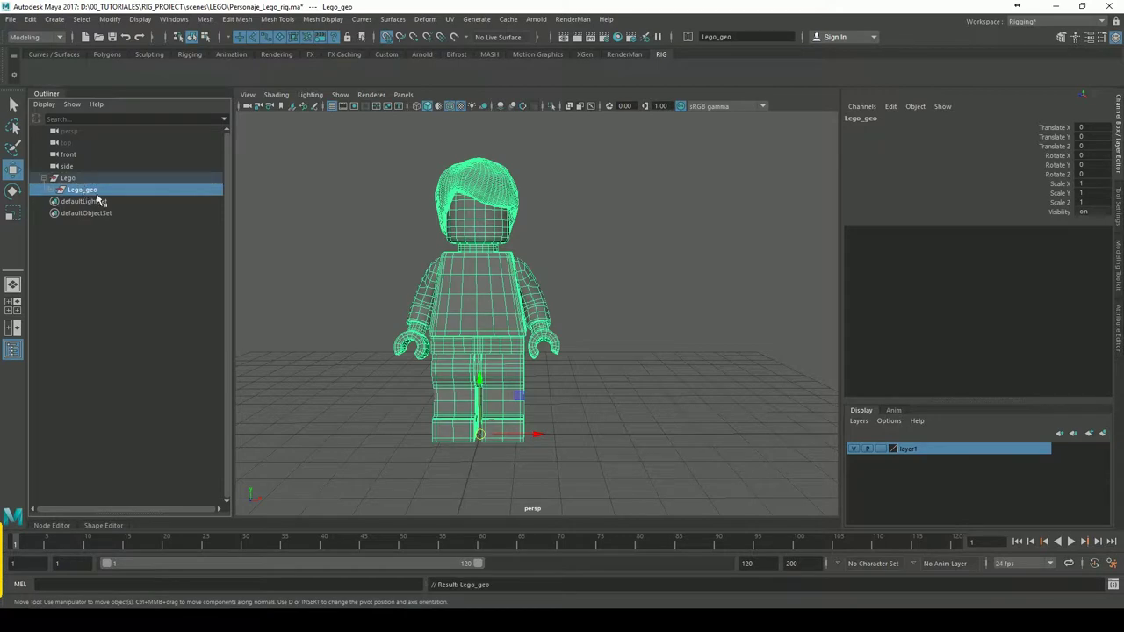
click(56, 190)
click(315, 225)
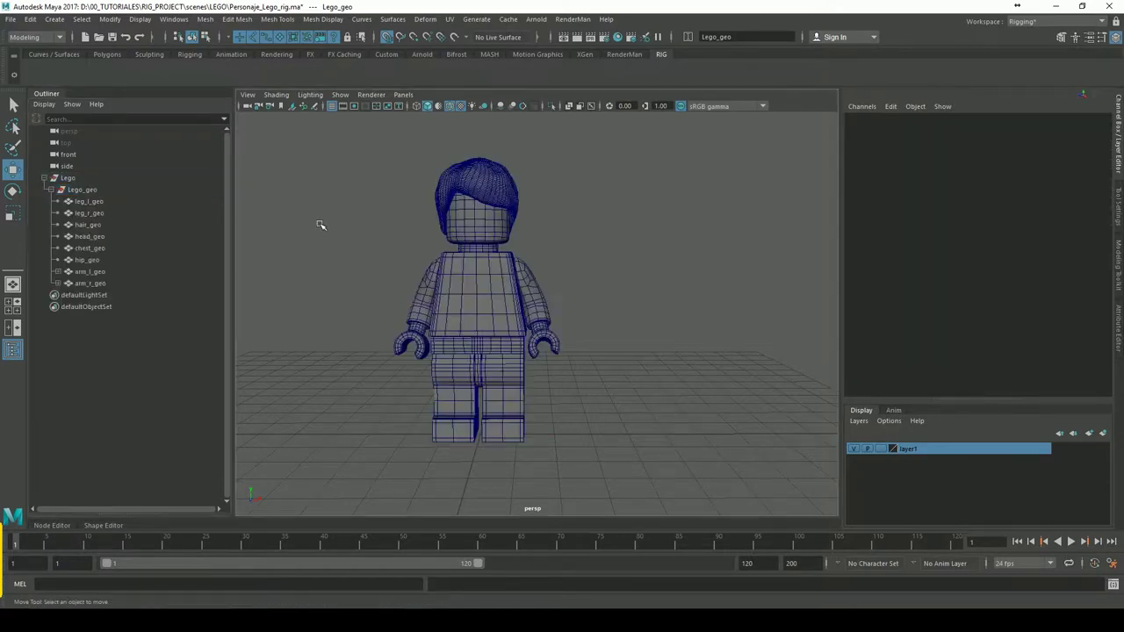
mouse_move(595, 223)
alt+middle_down()
mouse_move(600, 243)
mouse_move(640, 224)
alt+middle_up()
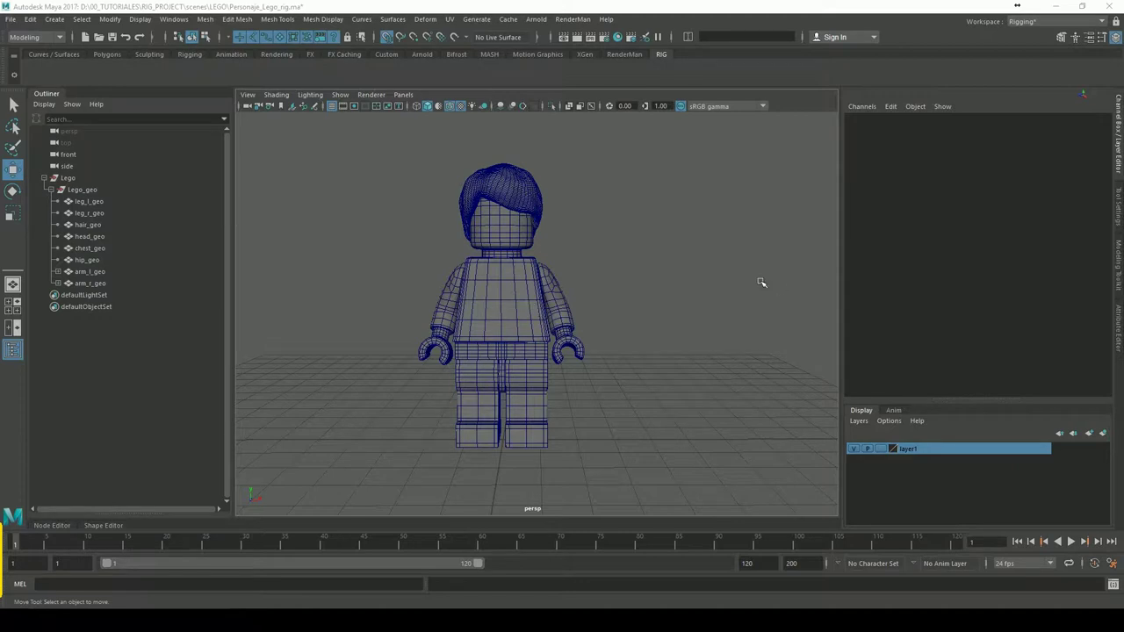
- Select the chest and left arm pieces and orbit around the minifigure
click(509, 322)
click(569, 314)
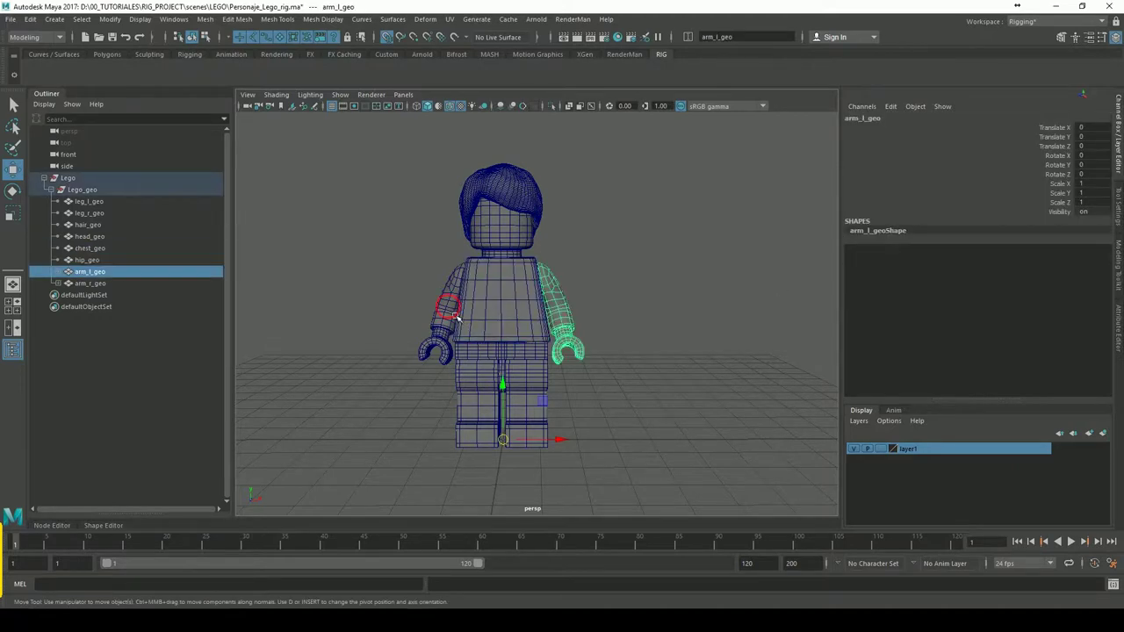
click(637, 284)
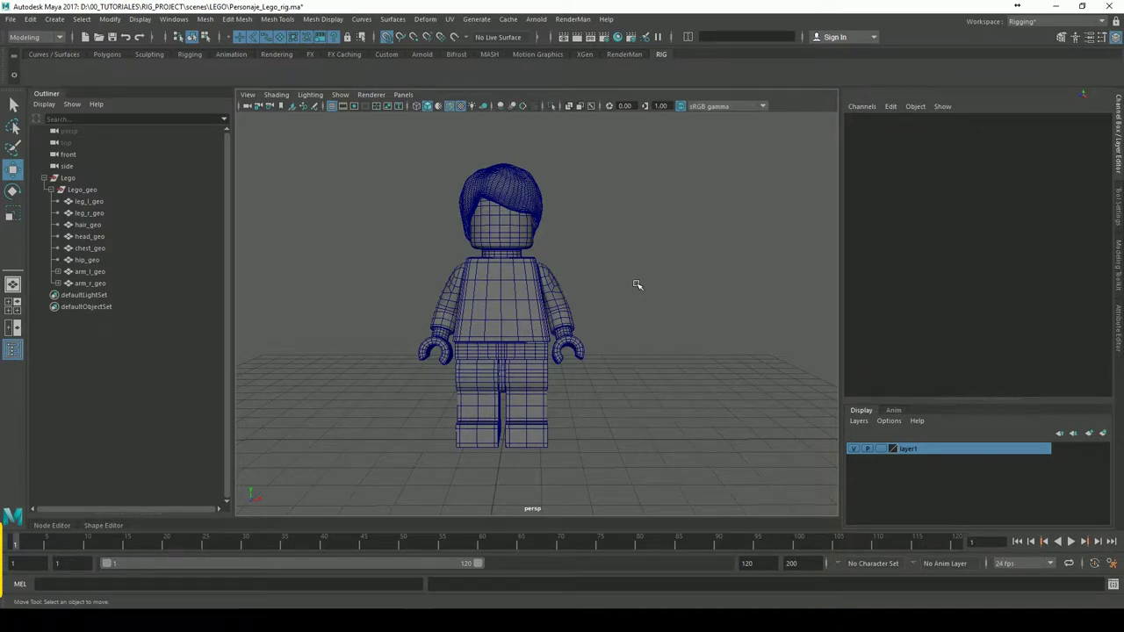
click(564, 306)
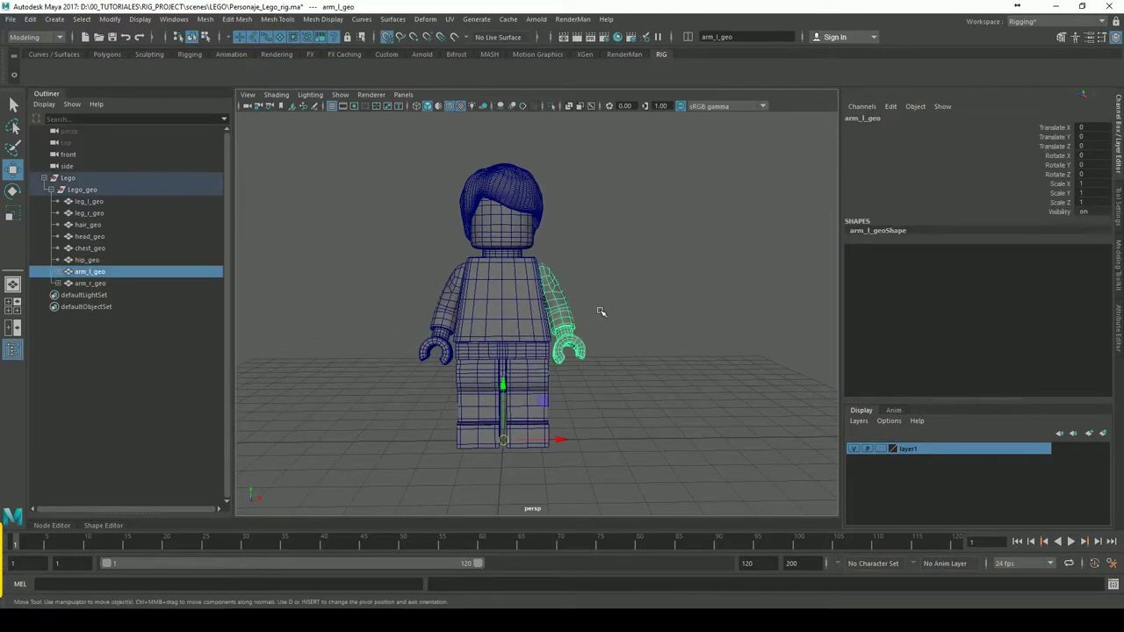
alt+drag(598, 311, 647, 300)
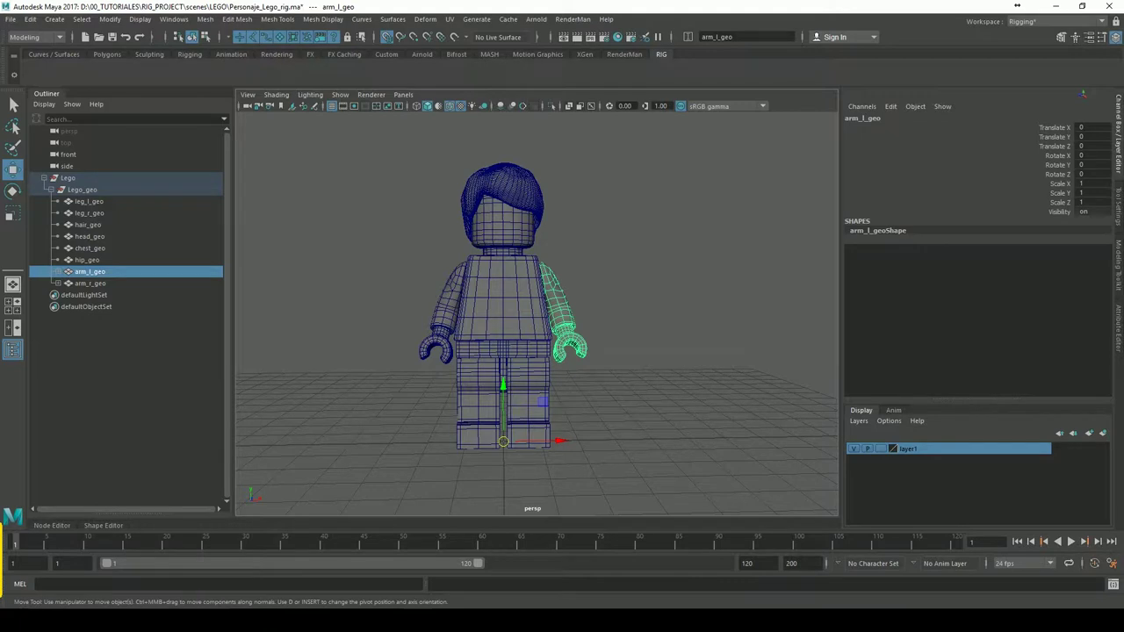
alt+drag(625, 297, 638, 291)
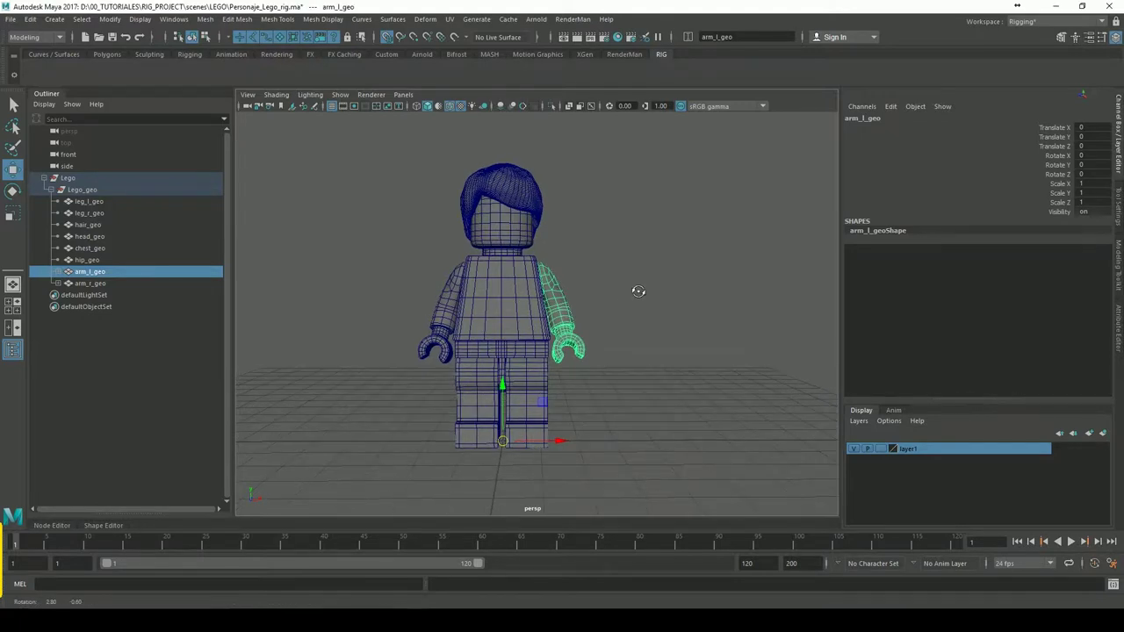
- Parent hip_geo under chest_geo, then select head_geo
click(110, 249)
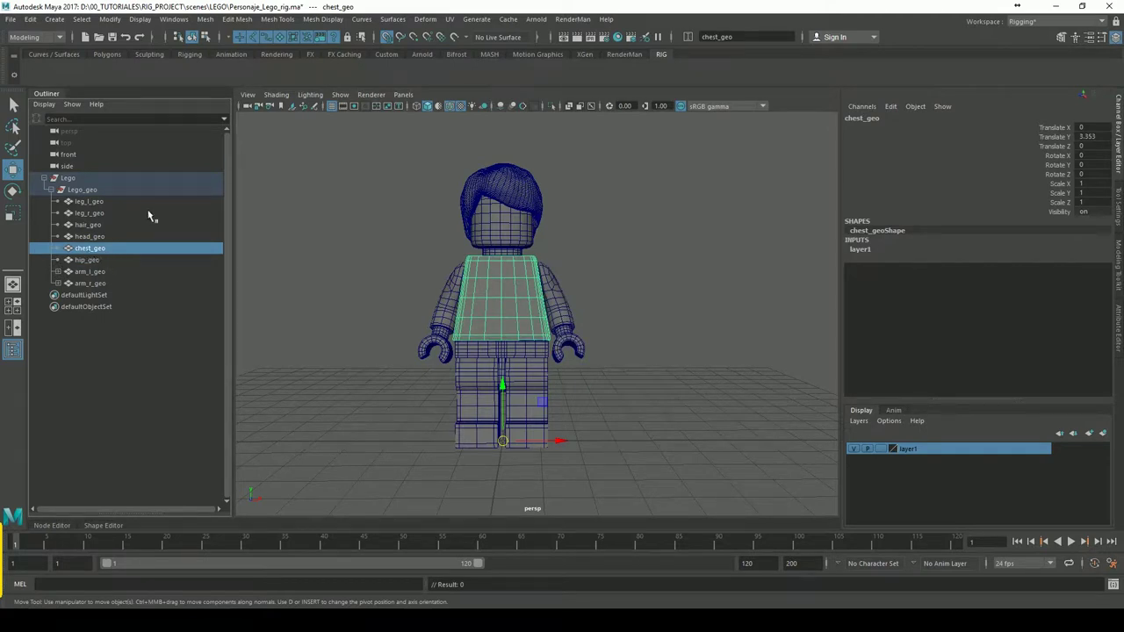
click(86, 261)
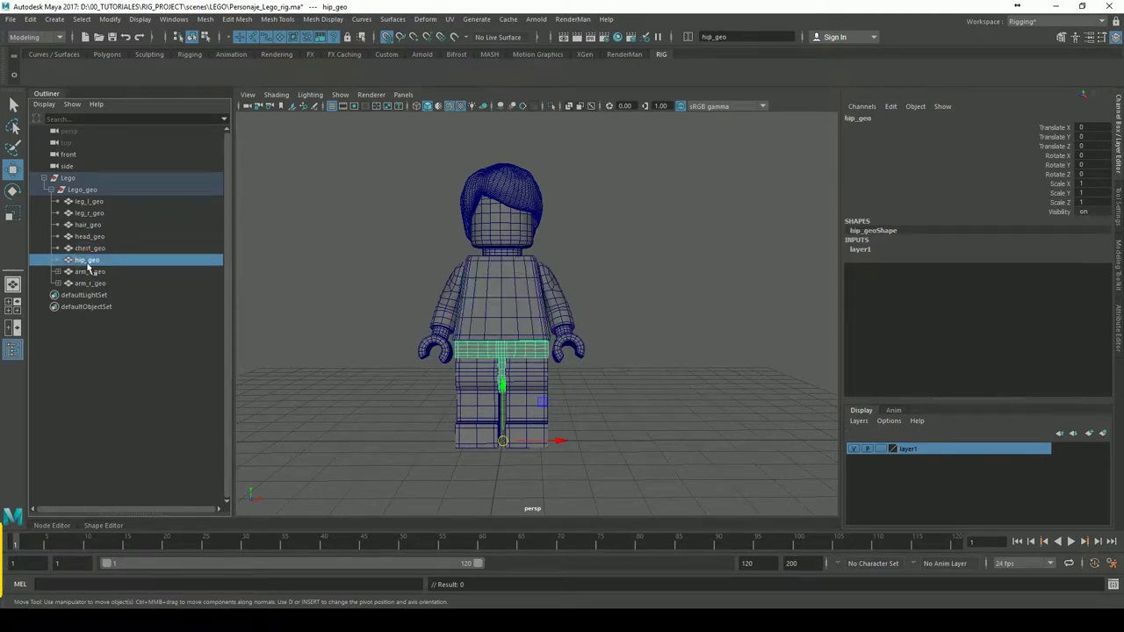
middle_drag(88, 261, 88, 249)
click(110, 250)
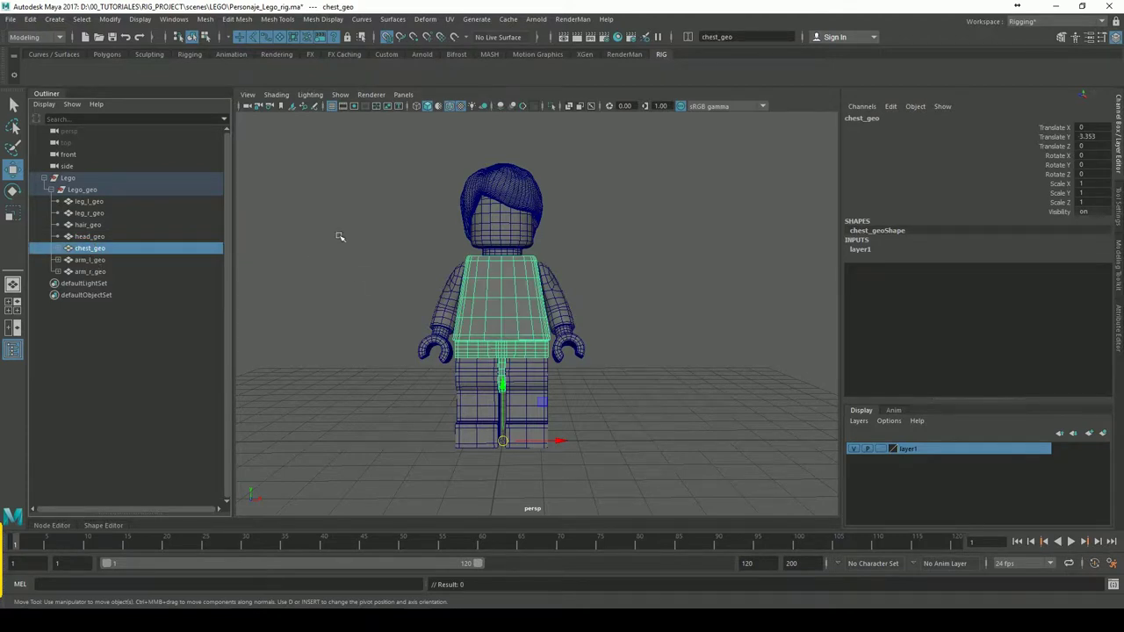
mouse_move(628, 364)
alt+mouse_down()
mouse_move(519, 367)
mouse_move(627, 366)
alt+mouse_up()
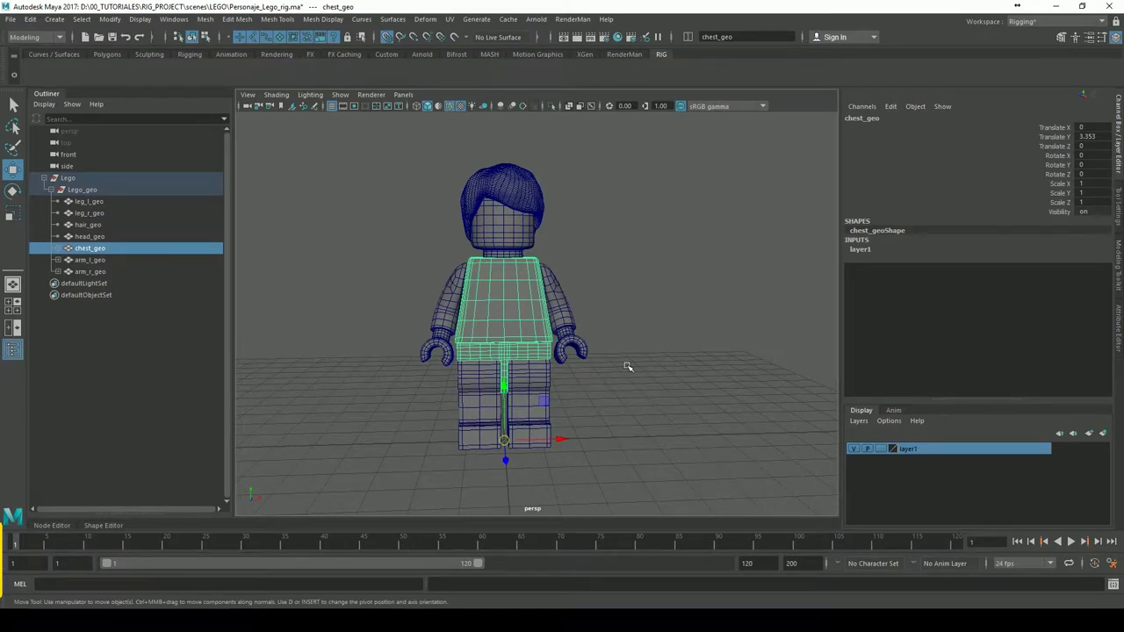
click(508, 251)
click(13, 190)
drag(532, 465, 505, 466)
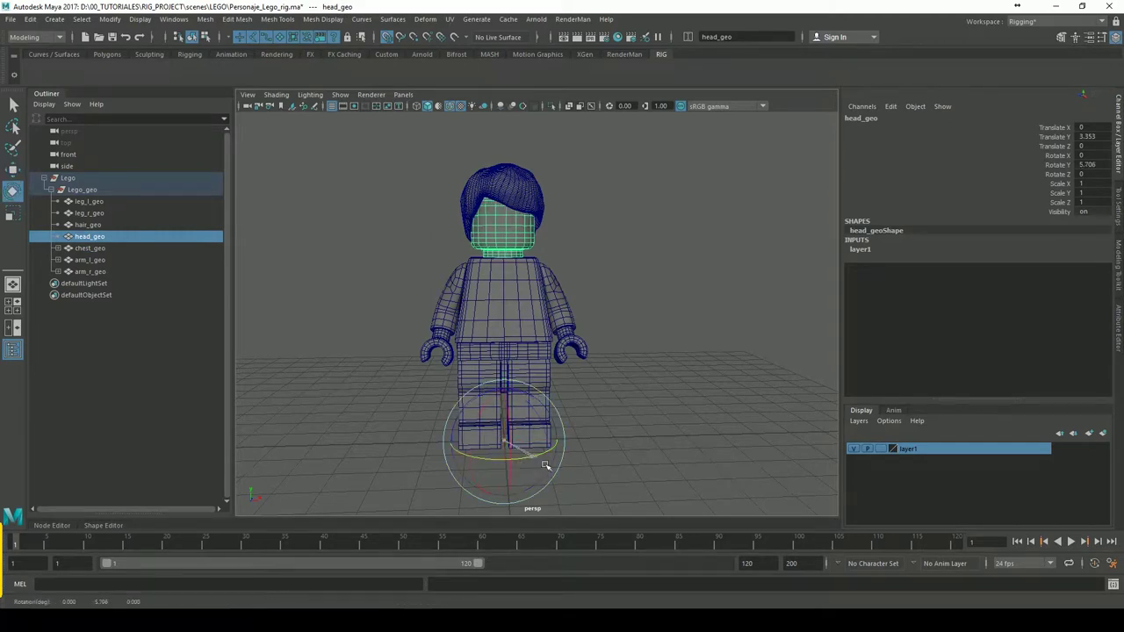
key(ctrl+z)
click(566, 312)
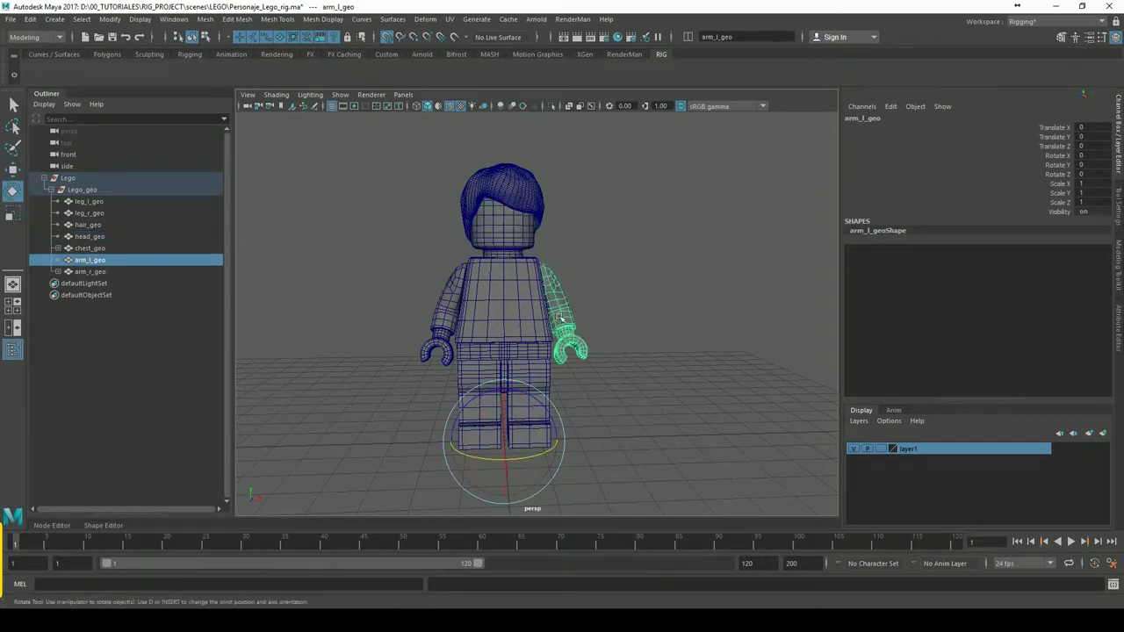
drag(513, 419, 505, 439)
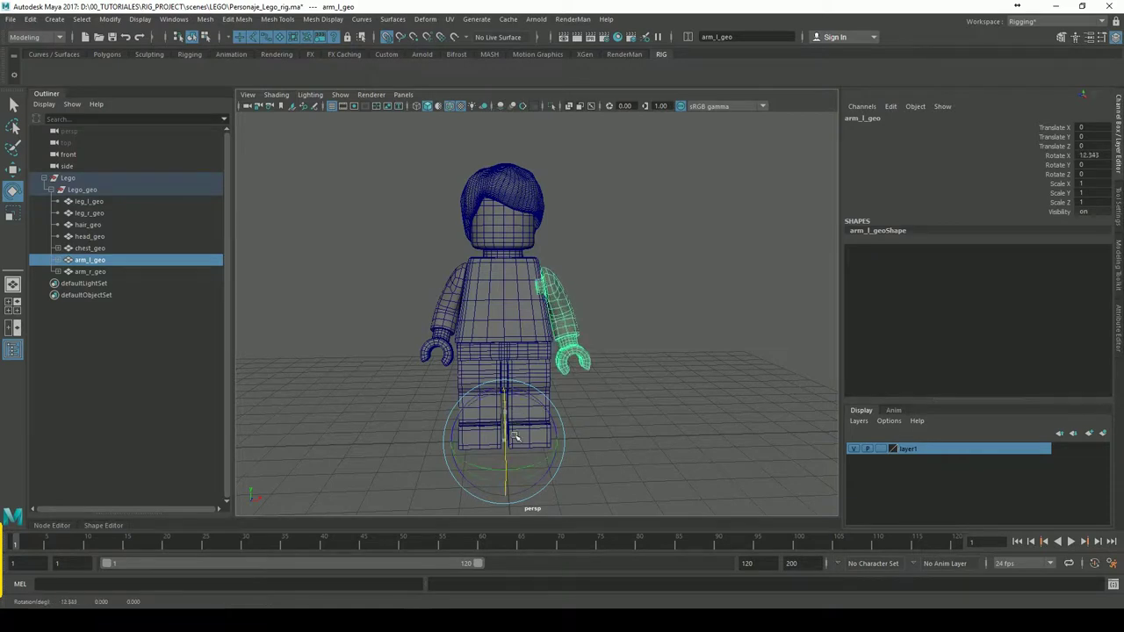
key(ctrl+z)
mouse_move(673, 316)
alt+mouse_down()
mouse_move(554, 324)
mouse_move(758, 320)
mouse_move(571, 330)
alt+mouse_up()
mouse_move(673, 285)
alt+mouse_down()
mouse_move(667, 196)
mouse_move(581, 287)
alt+mouse_up()
click(581, 287)
click(479, 291)
alt+drag(479, 291, 526, 298)
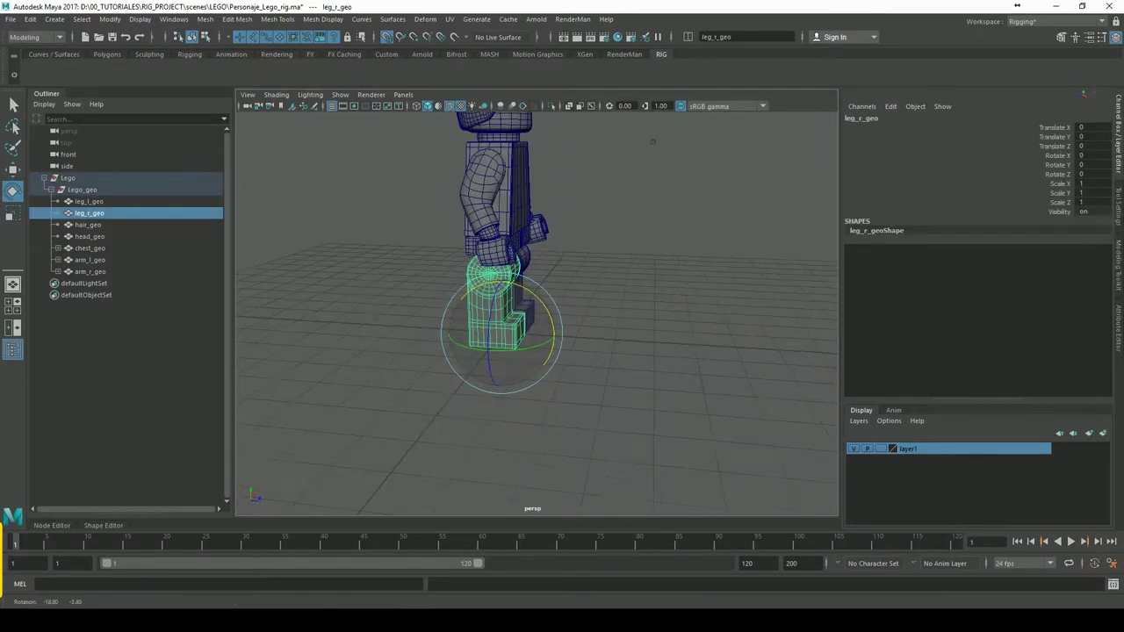
mouse_move(638, 305)
alt+mouse_down()
mouse_move(652, 319)
mouse_move(678, 256)
mouse_move(687, 306)
alt+mouse_up()
click(688, 307)
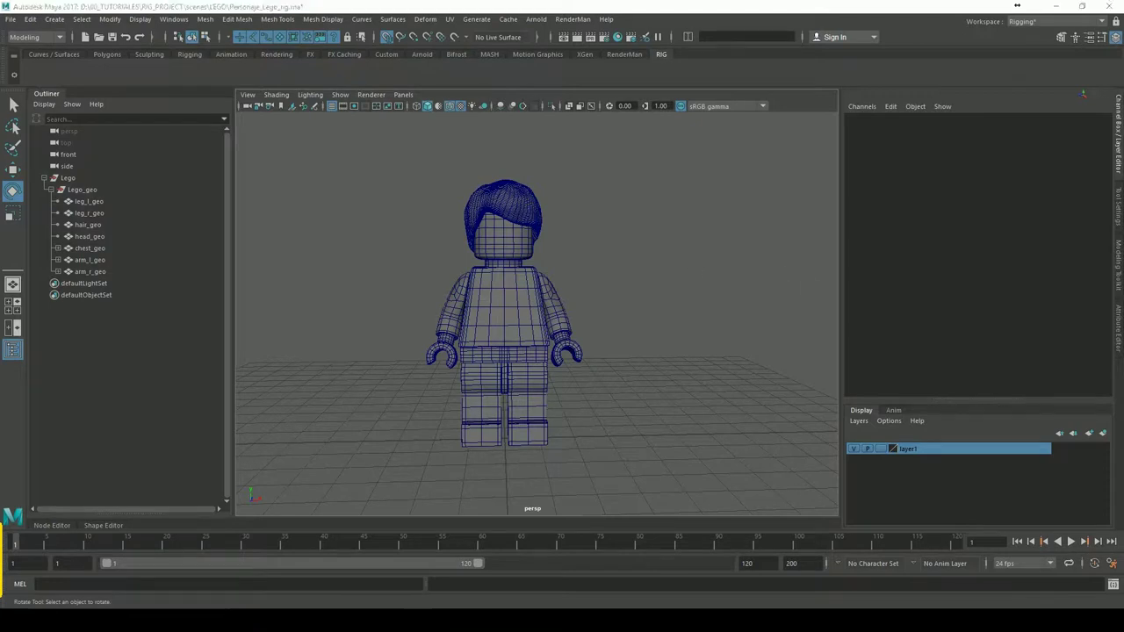
mouse_move(669, 375)
alt+mouse_down()
mouse_move(632, 377)
mouse_move(646, 379)
alt+mouse_up()
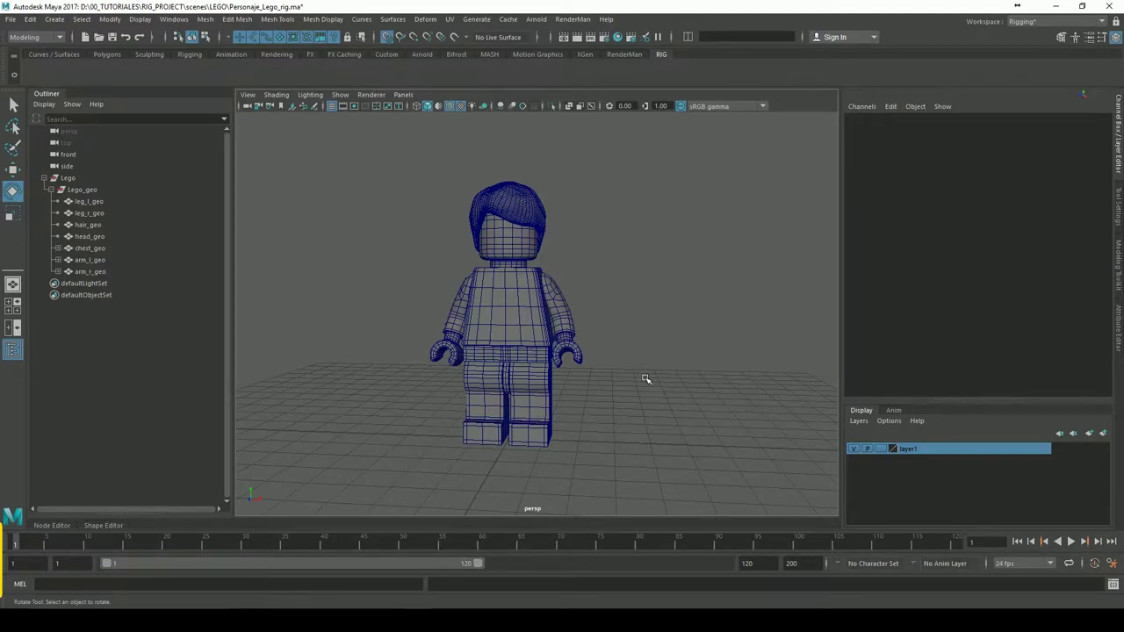
alt+drag(624, 289, 661, 275)
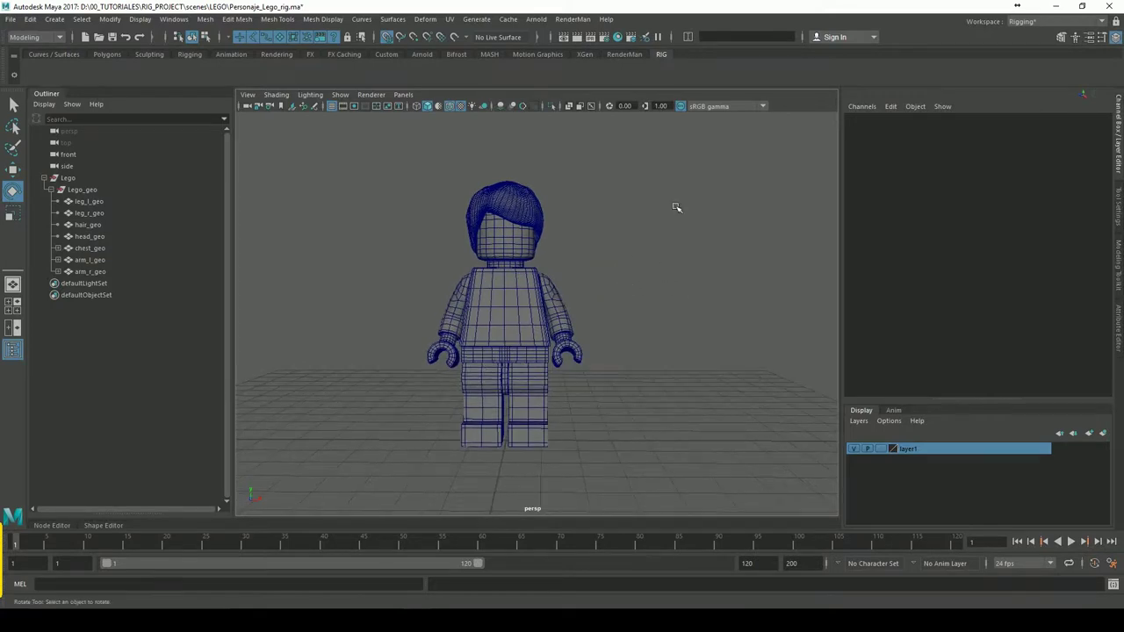
mouse_move(668, 246)
alt+middle_down()
mouse_move(614, 272)
mouse_move(635, 278)
mouse_move(625, 301)
alt+middle_up()
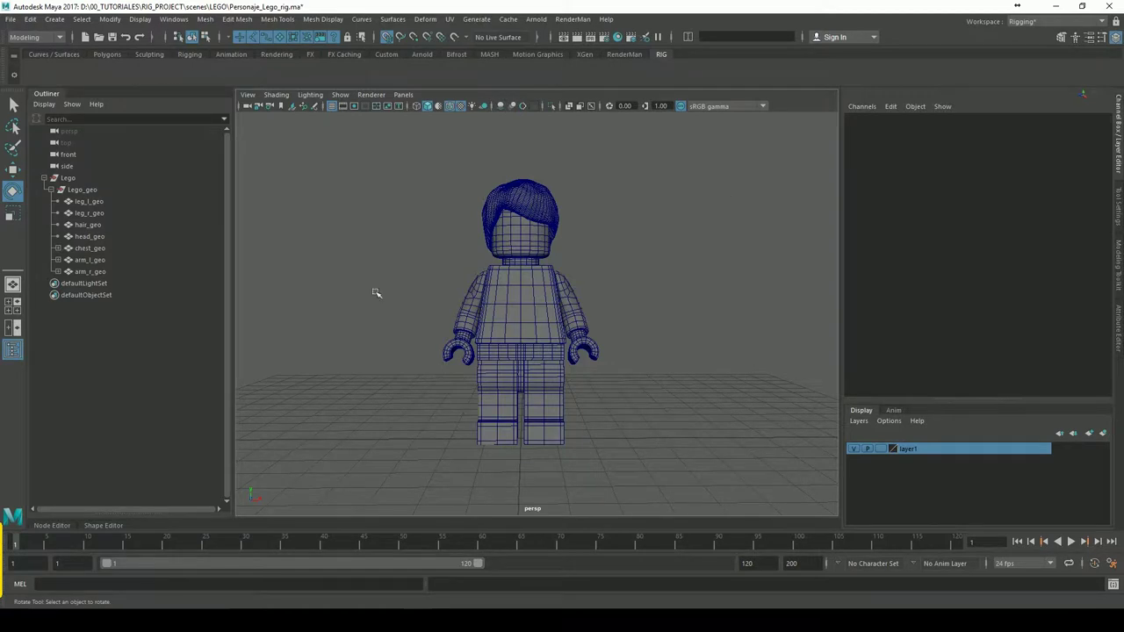
alt+drag(603, 292, 602, 293)
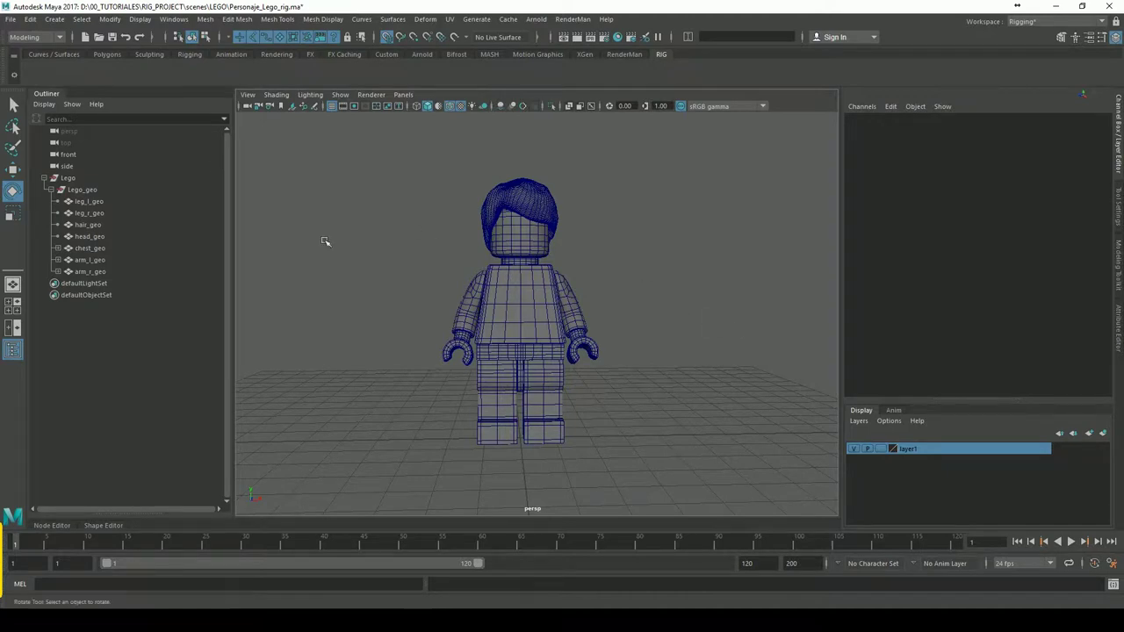
mouse_move(679, 289)
alt+mouse_down()
mouse_move(603, 284)
mouse_move(659, 288)
mouse_move(659, 314)
mouse_move(685, 316)
mouse_move(527, 306)
mouse_move(669, 305)
alt+mouse_up()
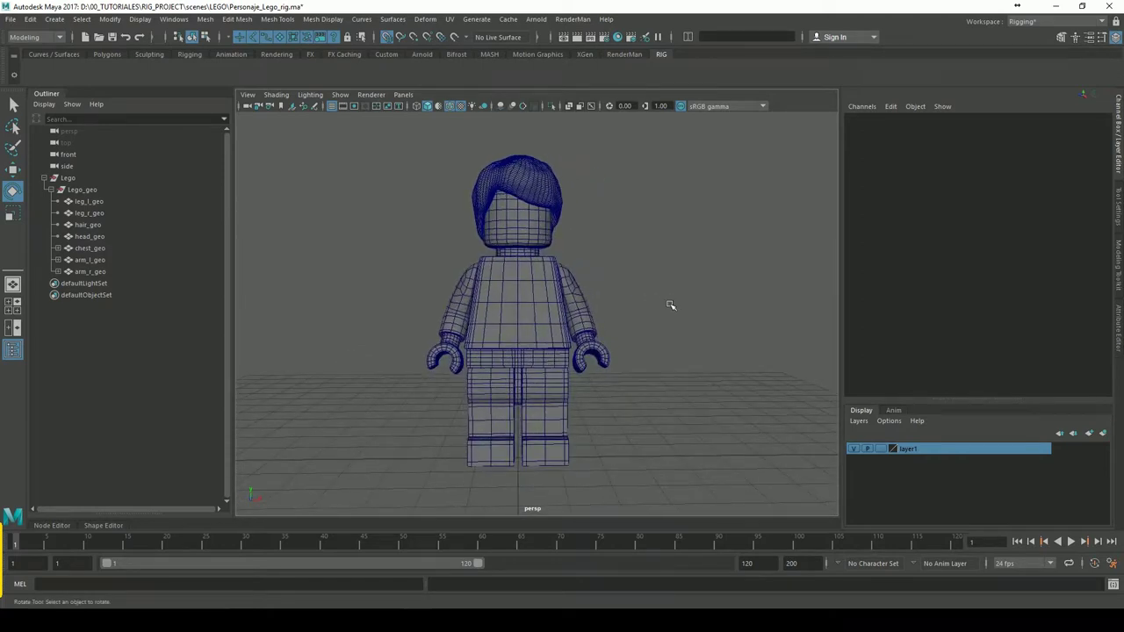
- Switch the menu set to Rigging
click(54, 18)
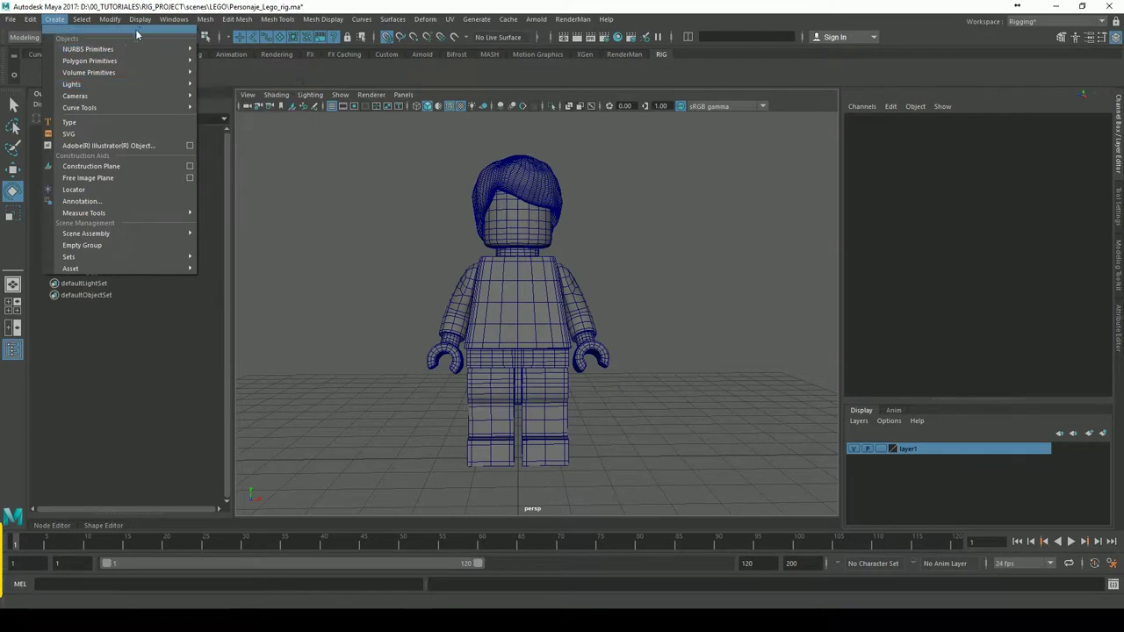
click(61, 44)
click(60, 38)
click(53, 62)
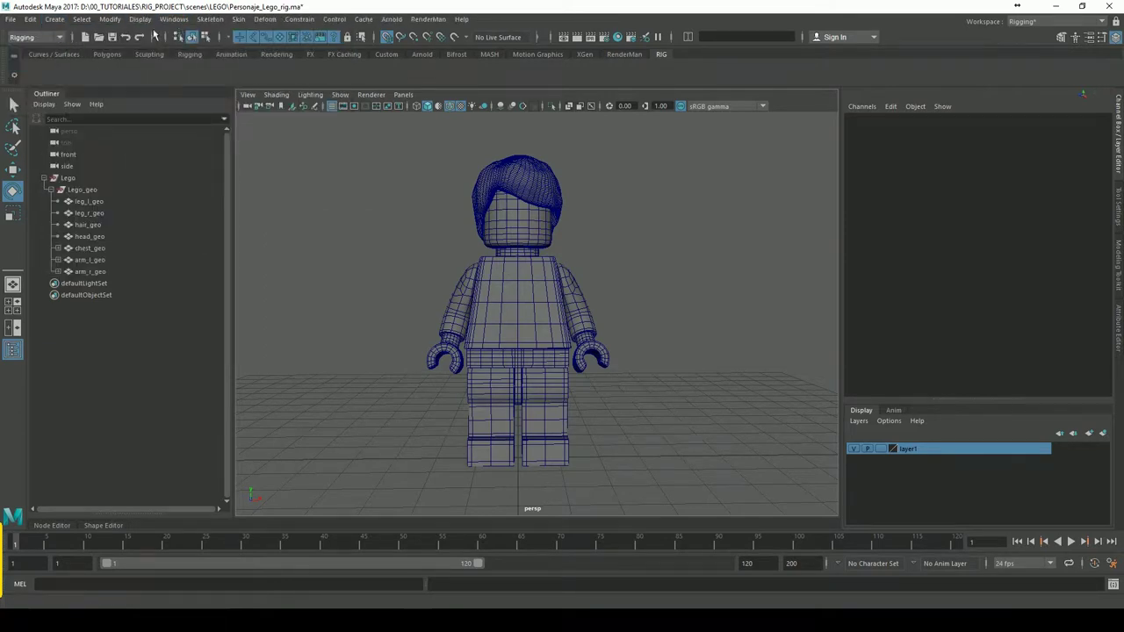
- Create locator1 at the world origin and activate the Move tool
click(85, 20)
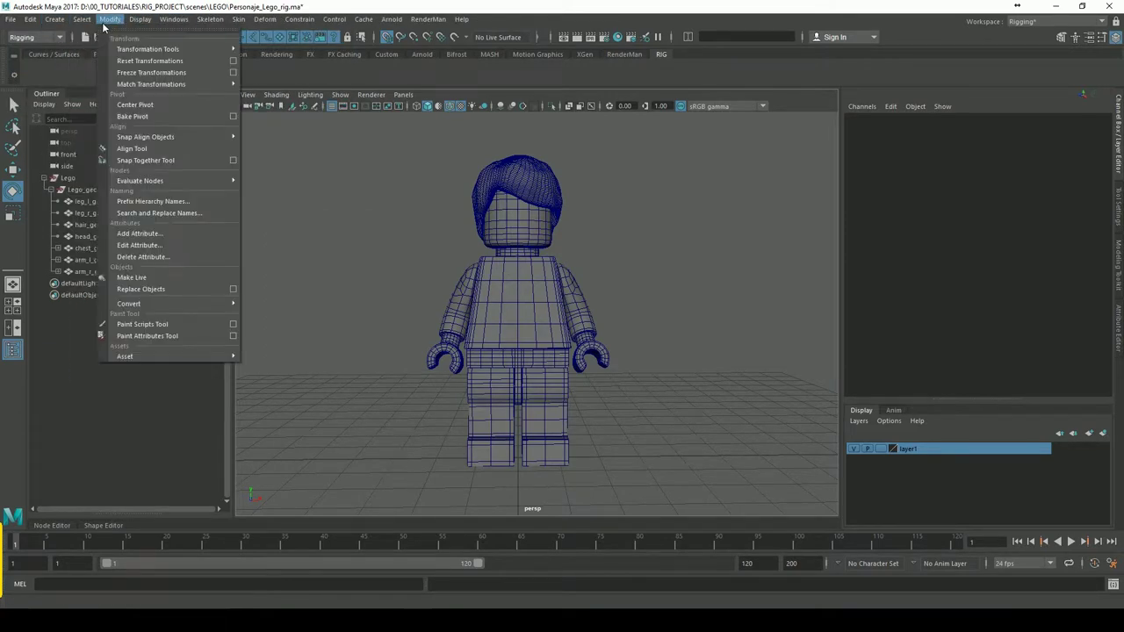
mouse_move(54, 19)
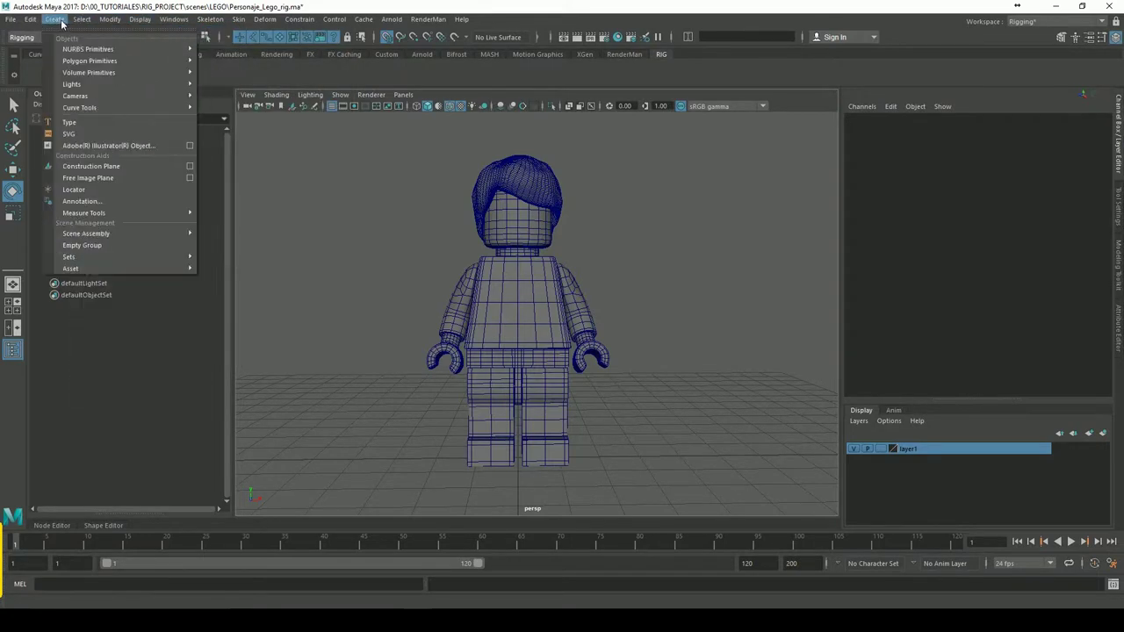
click(88, 190)
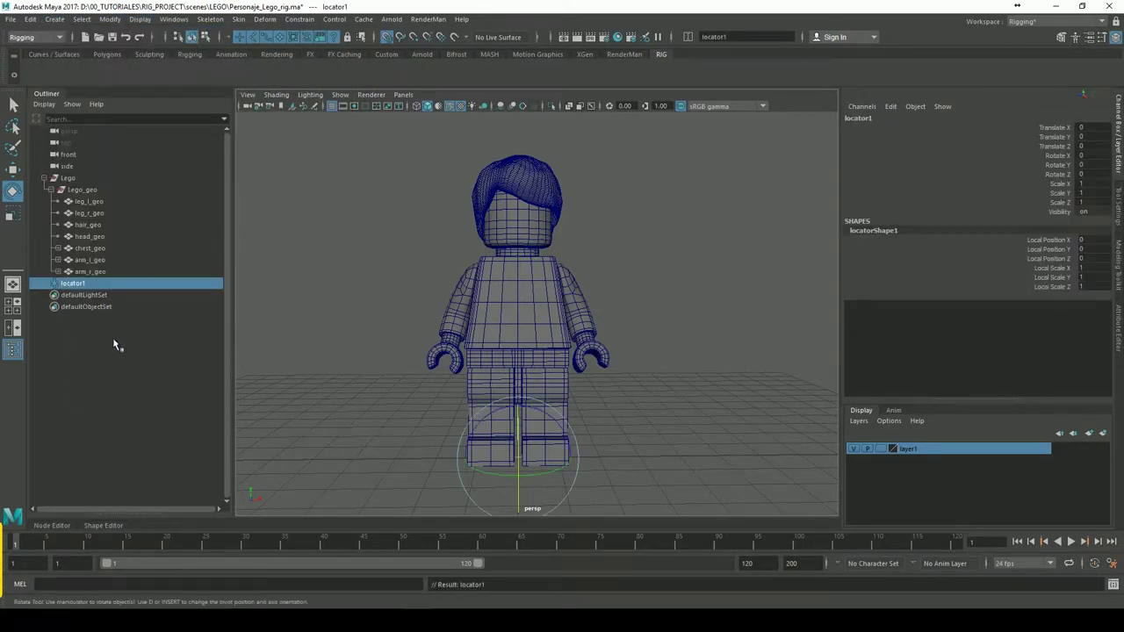
alt+drag(523, 335, 668, 352)
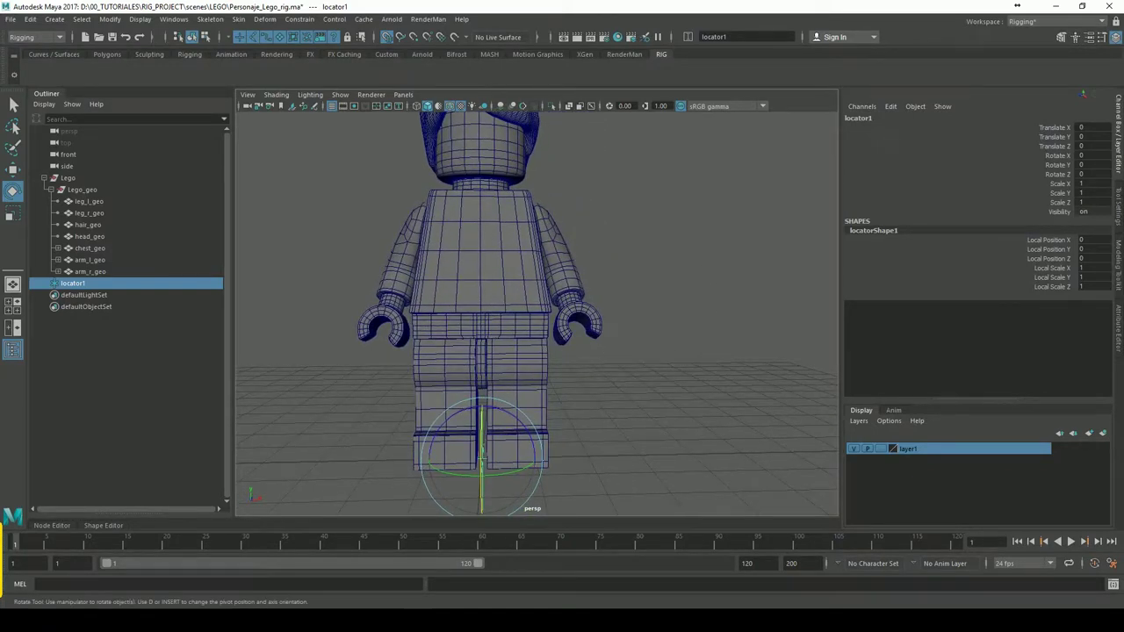
key(w)
scroll(669, 343, down, 3)
scroll(655, 326, down, 1)
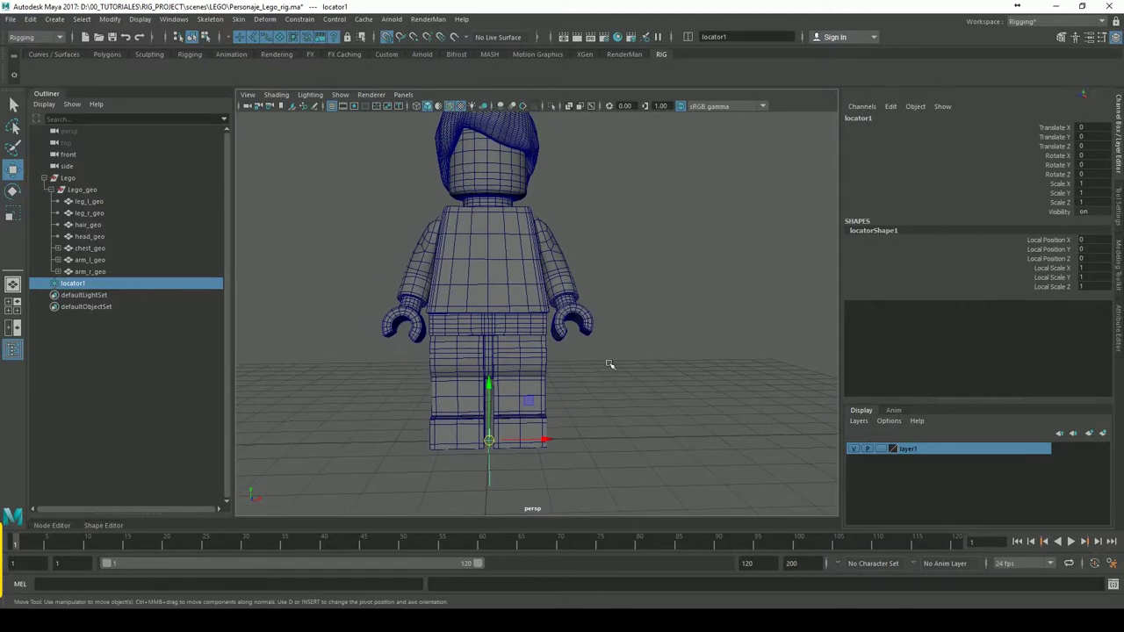
- Raise locator1 along Y to the waist, checking it in side and front views
mouse_move(617, 366)
alt+mouse_down()
mouse_move(739, 369)
mouse_move(617, 363)
mouse_move(619, 384)
alt+mouse_up()
key(space)
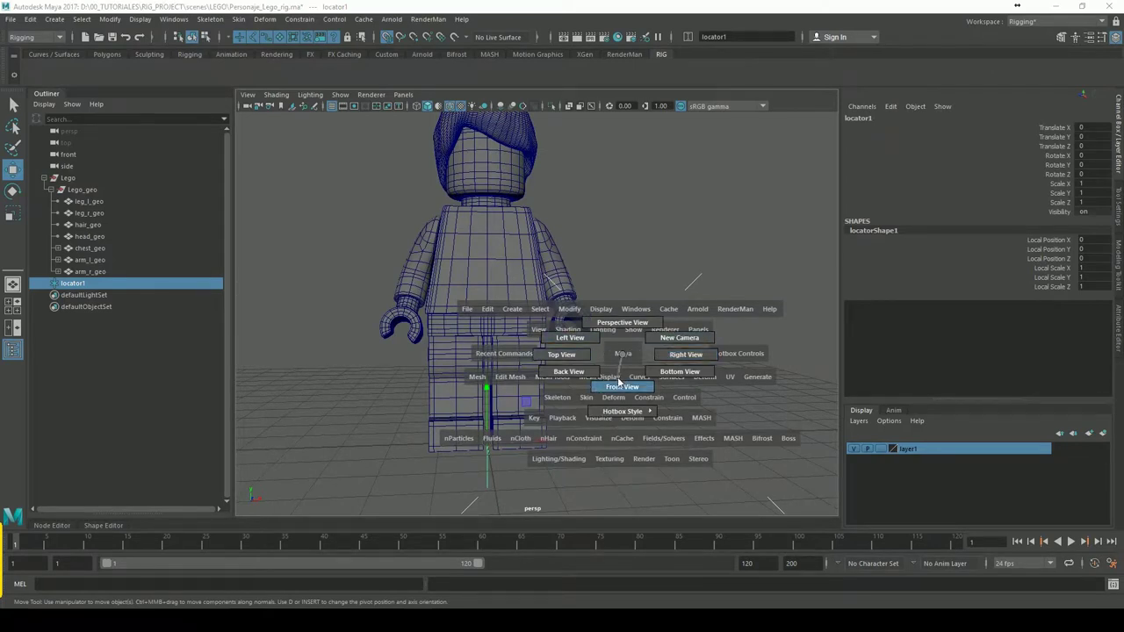
scroll(681, 318, up, 5)
scroll(635, 293, up, 2)
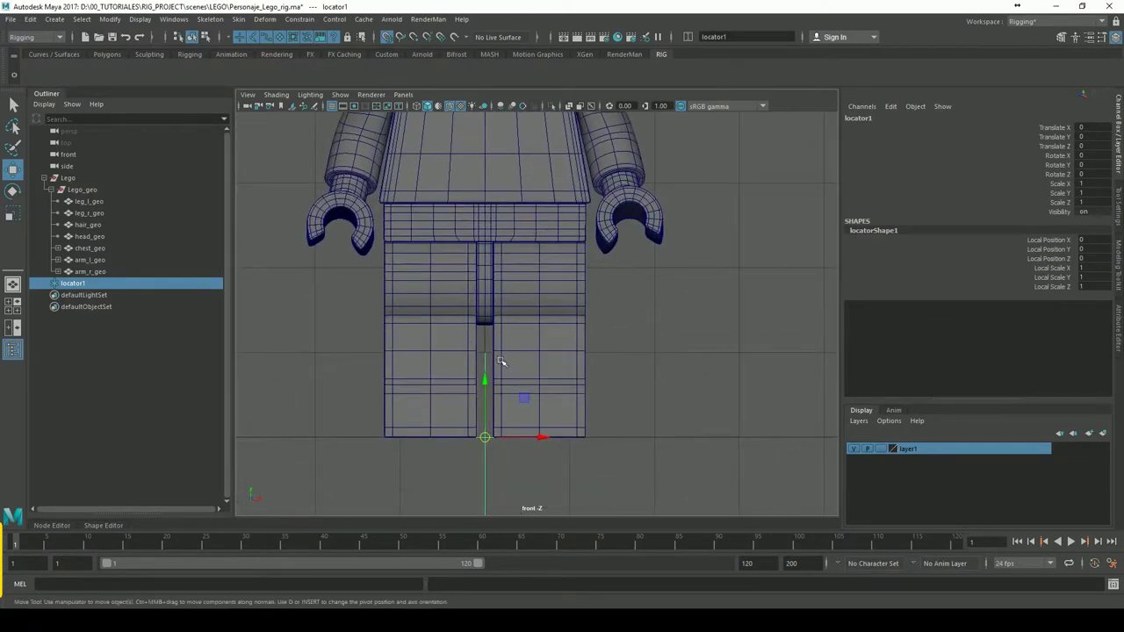
drag(494, 380, 497, 179)
key(space)
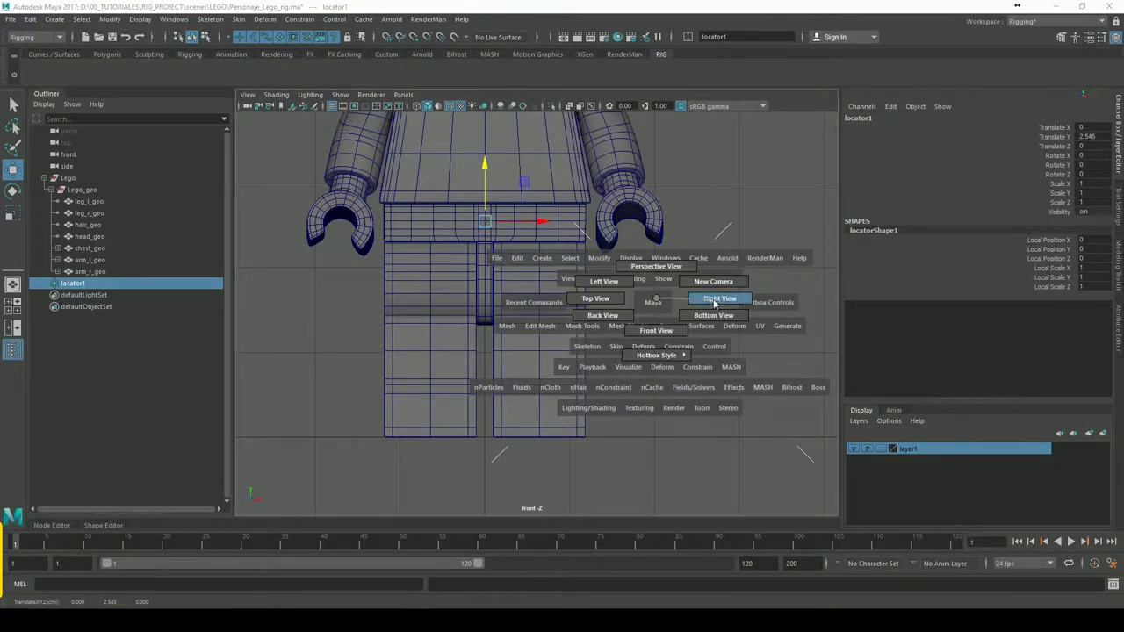
click(715, 303)
key(space)
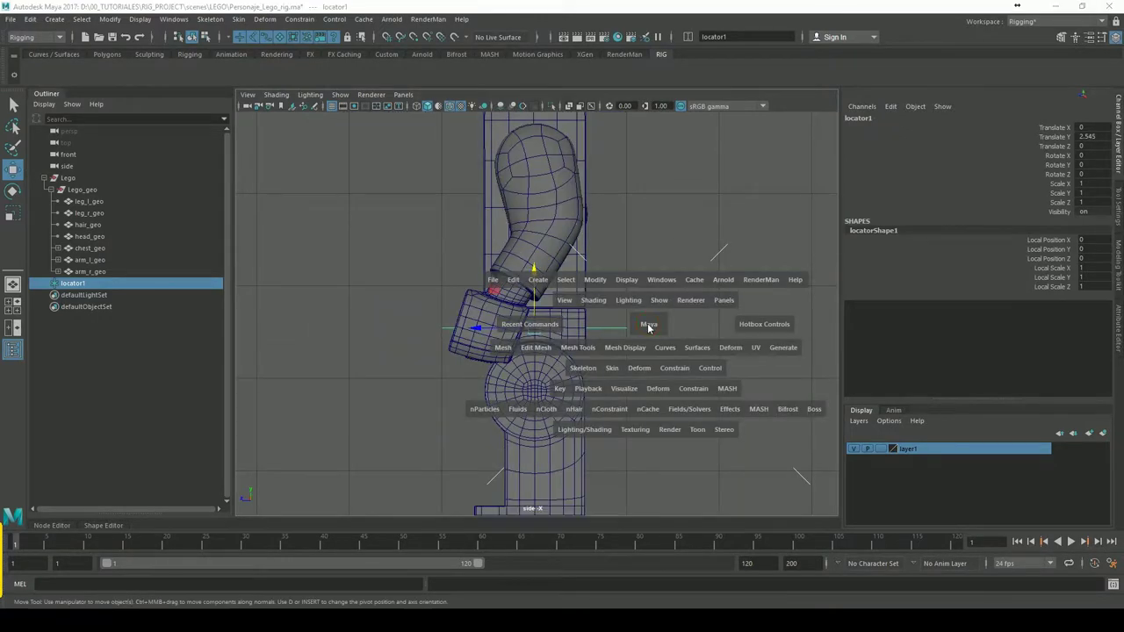
drag(649, 329, 653, 343)
key(a)
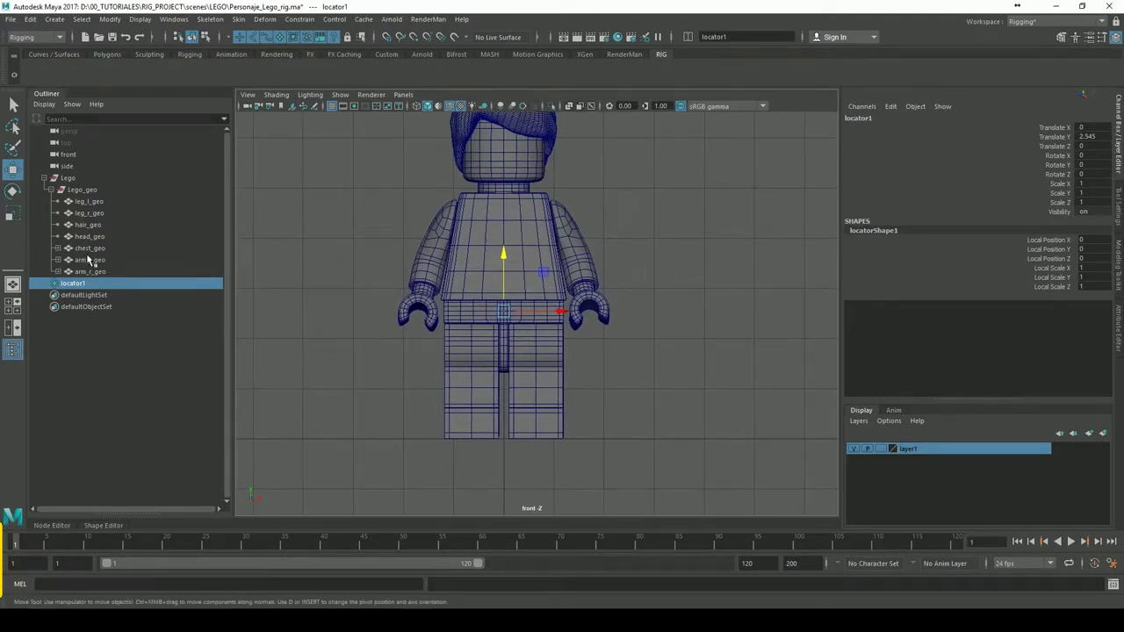
- Rename locator1 to root in the Outliner
click(88, 251)
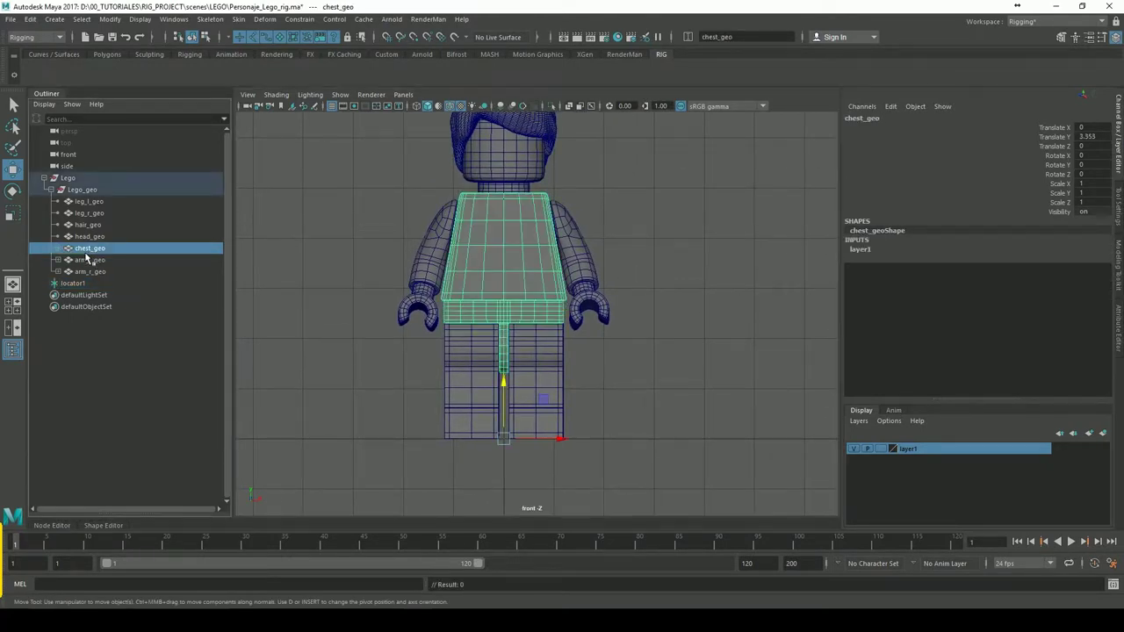
double_click(101, 283)
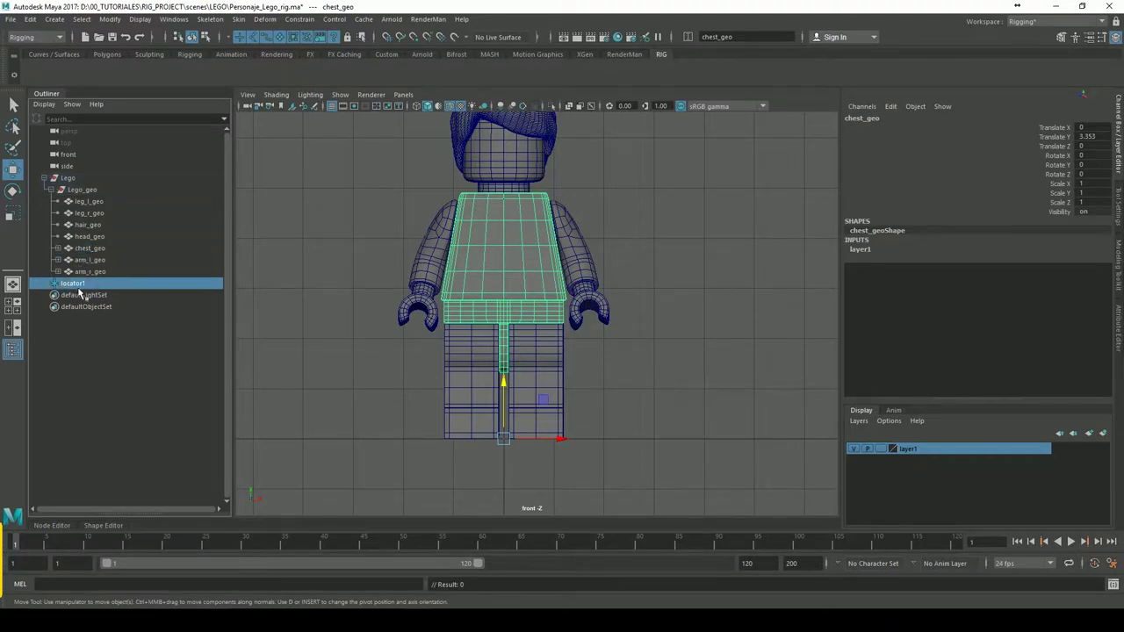
text(root)
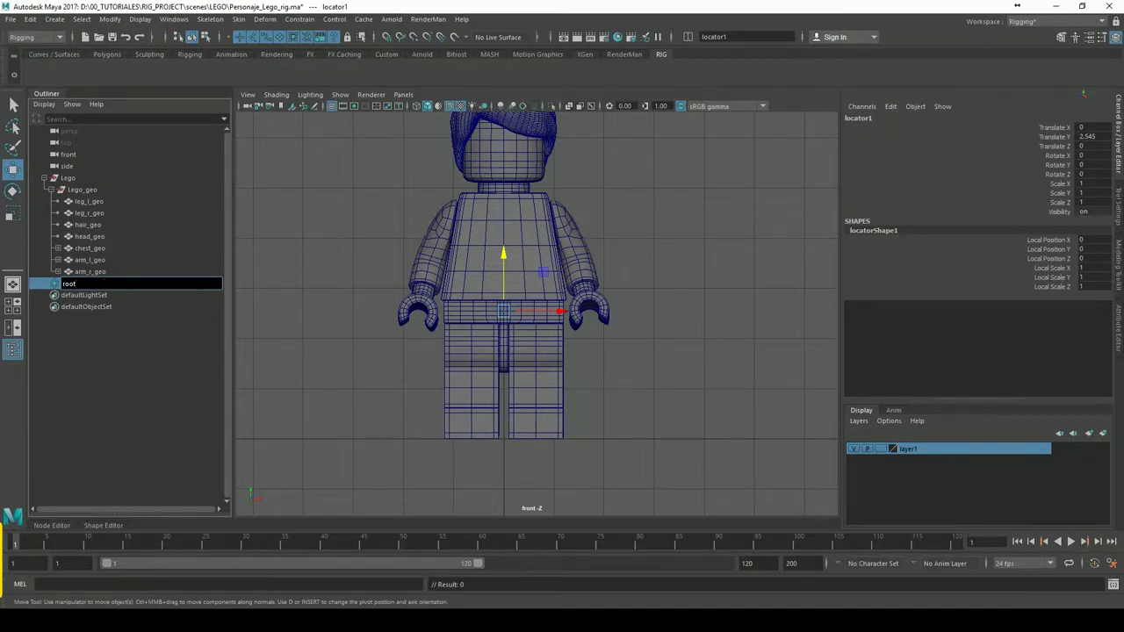
key(Return)
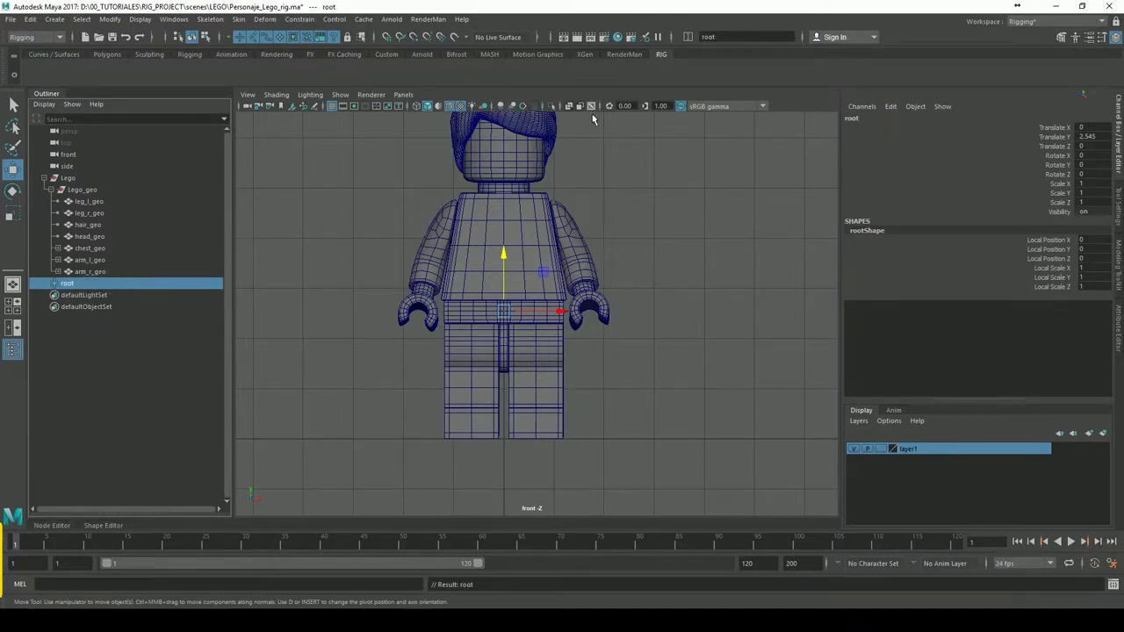
- Toggle X-ray and isolate the root locator to check its position, then show the full figure
click(569, 106)
click(641, 192)
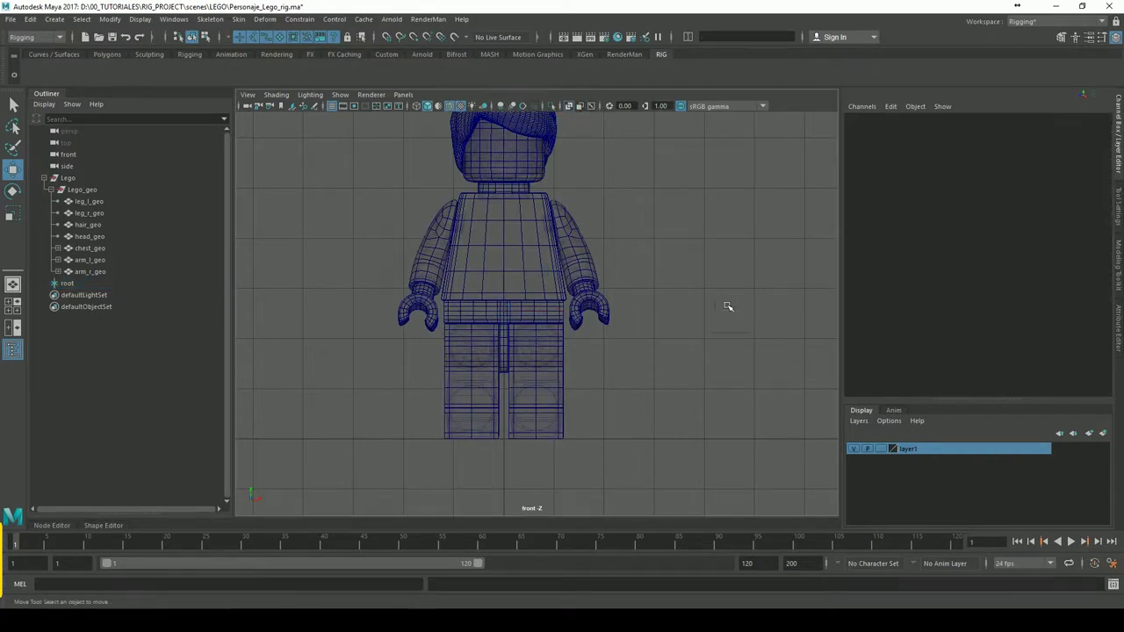
click(572, 108)
click(639, 152)
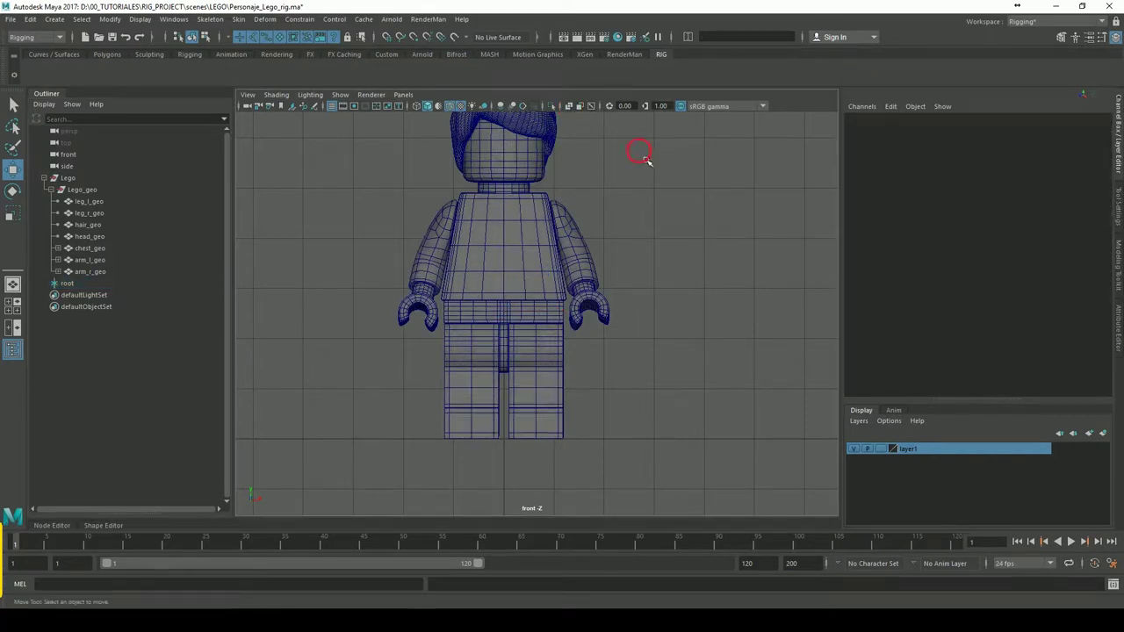
click(69, 283)
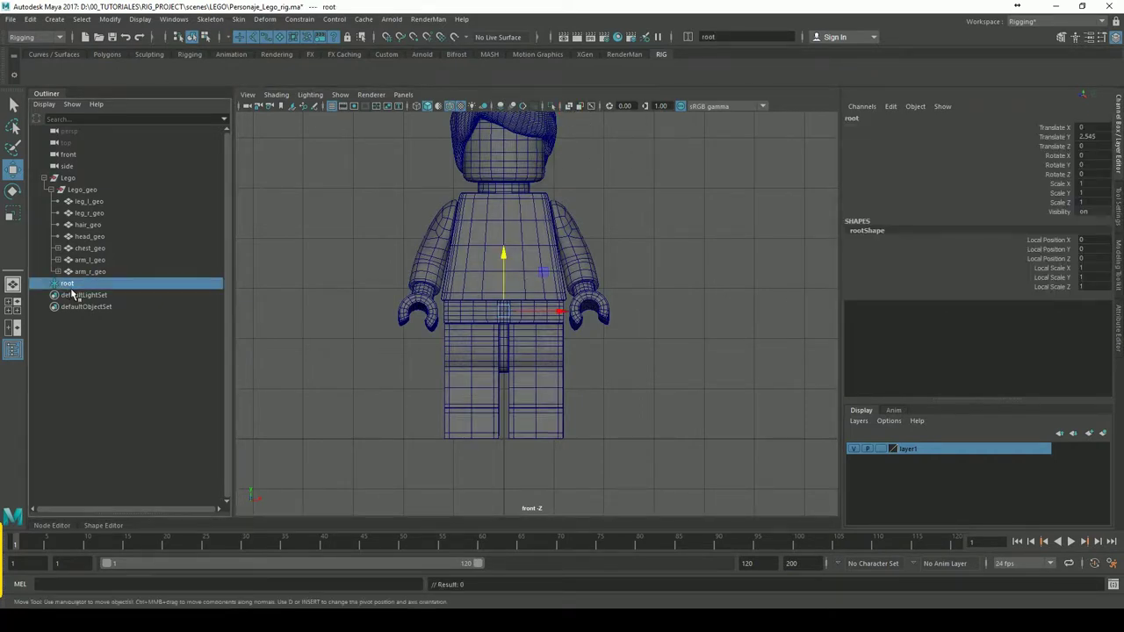
click(552, 106)
key(ctrl+1)
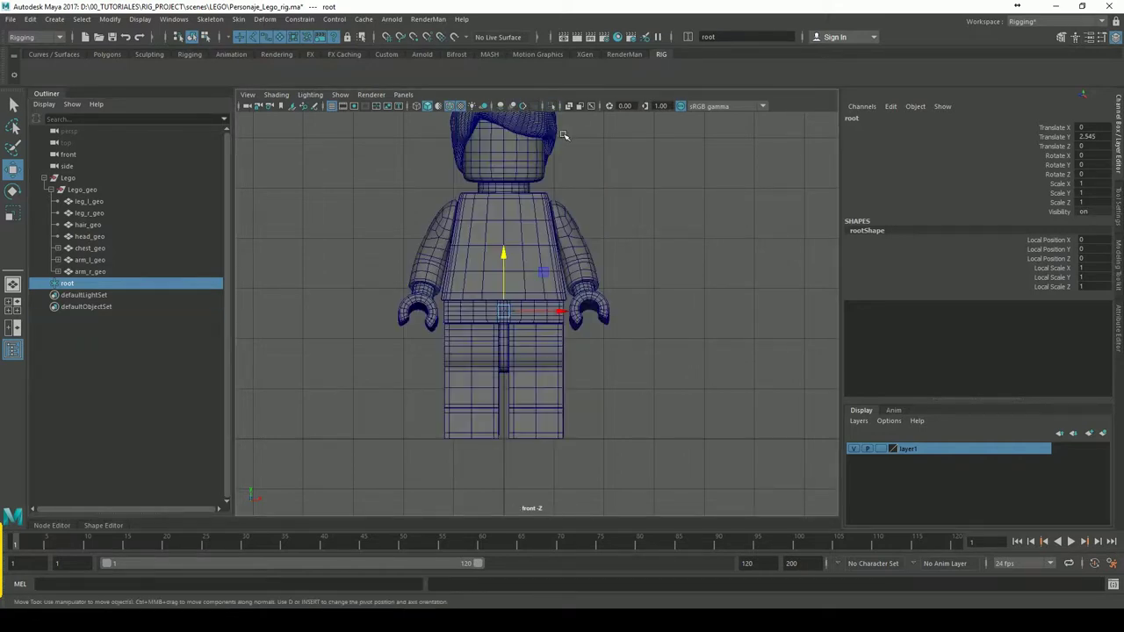
- Return to the perspective view and reselect the root locator
key(space)
mouse_move(633, 198)
mouse_down()
mouse_move(628, 232)
mouse_move(634, 167)
mouse_up()
click(657, 230)
mouse_move(657, 230)
alt+mouse_down()
mouse_move(609, 261)
mouse_move(521, 261)
mouse_move(669, 259)
alt+mouse_up()
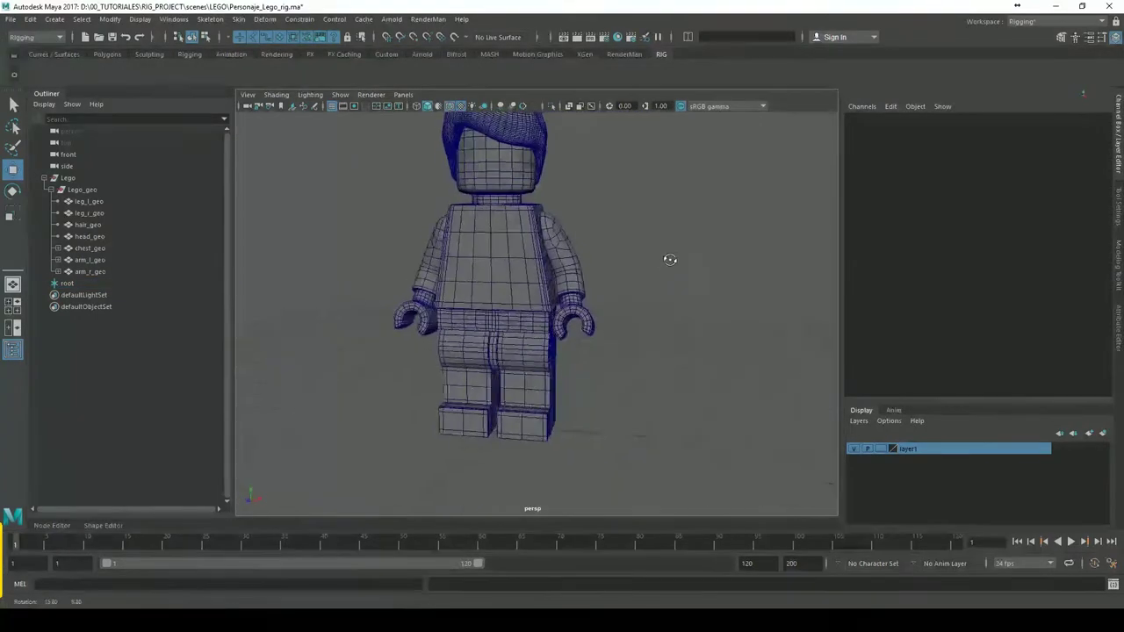
click(70, 284)
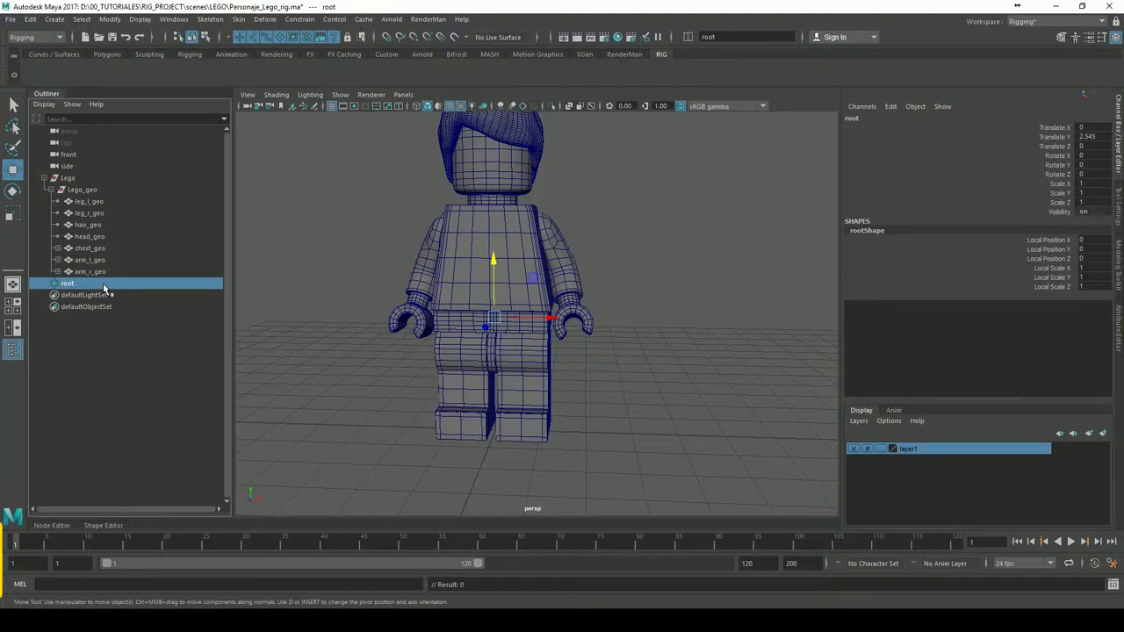
- Duplicate the root locator and, in Front view with point snapping, move the copy onto the left leg
key(ctrl+d)
alt+drag(690, 273, 707, 276)
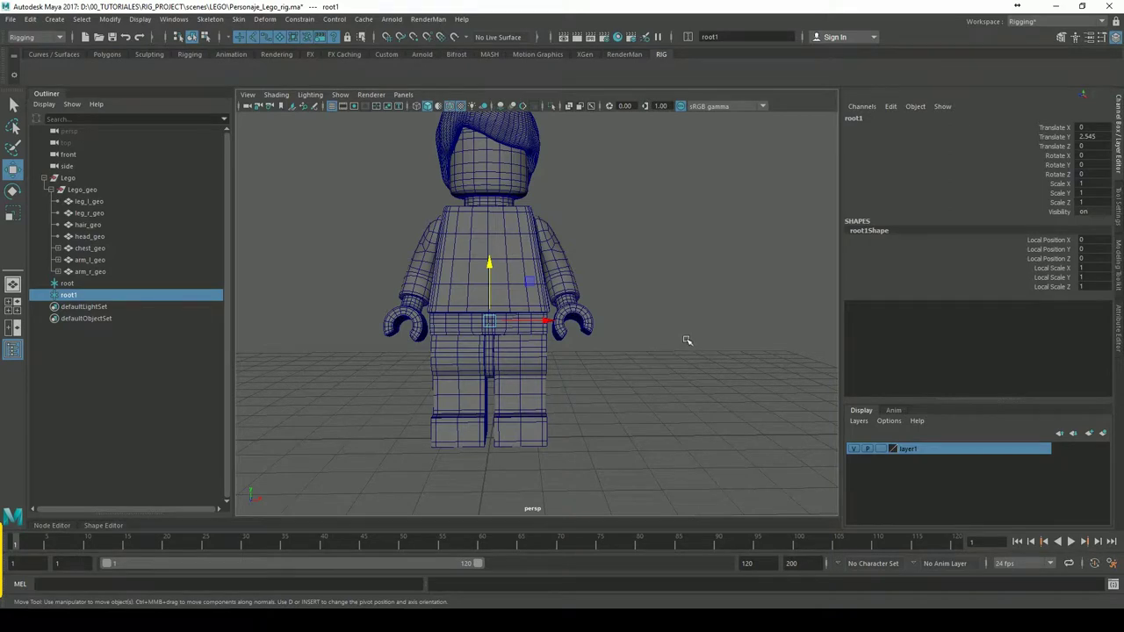
key(space)
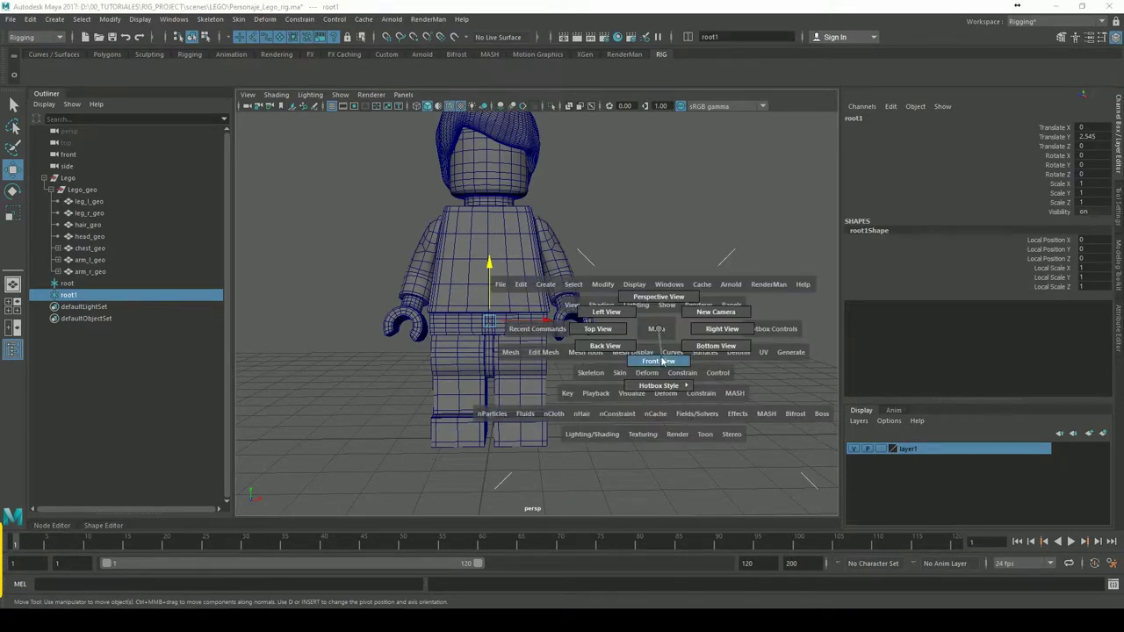
click(661, 361)
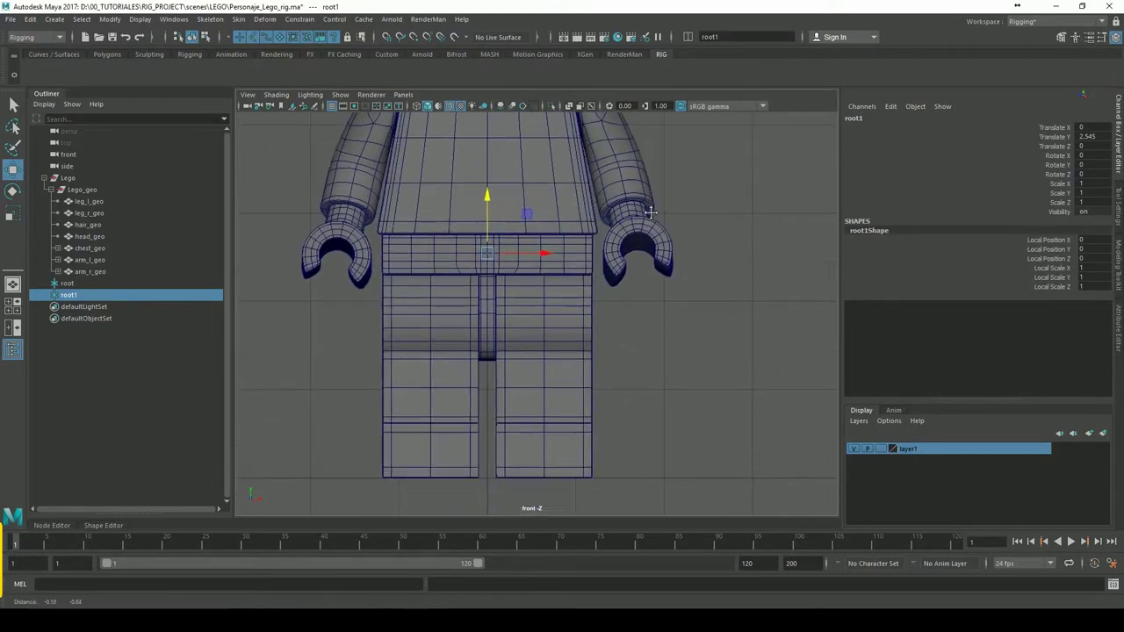
drag(548, 264, 606, 270)
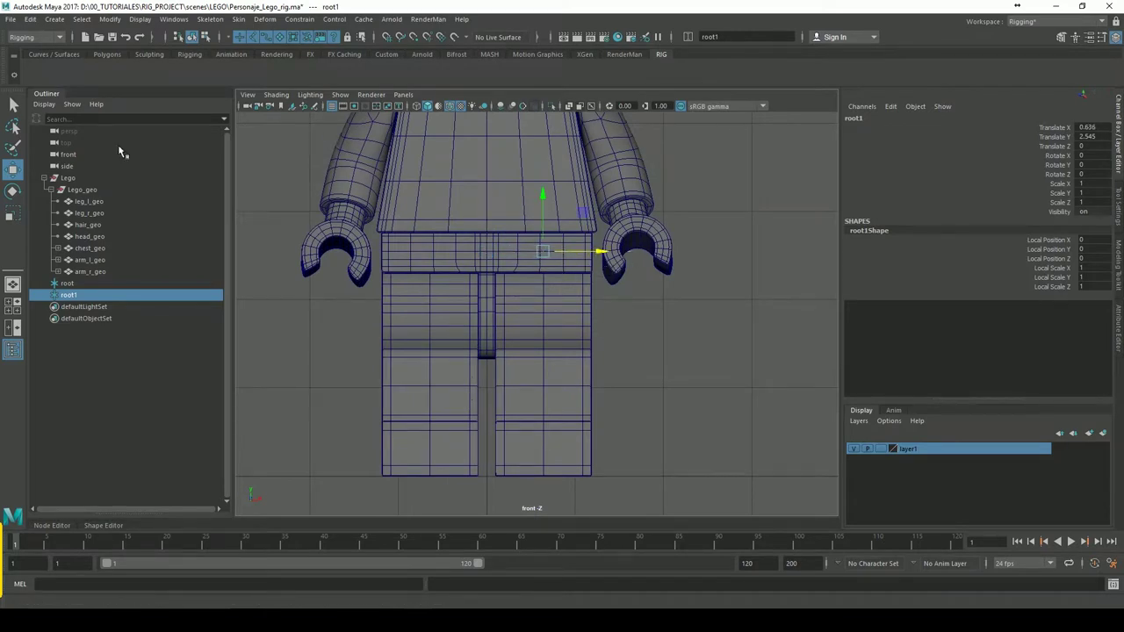
click(414, 37)
drag(544, 211, 554, 324)
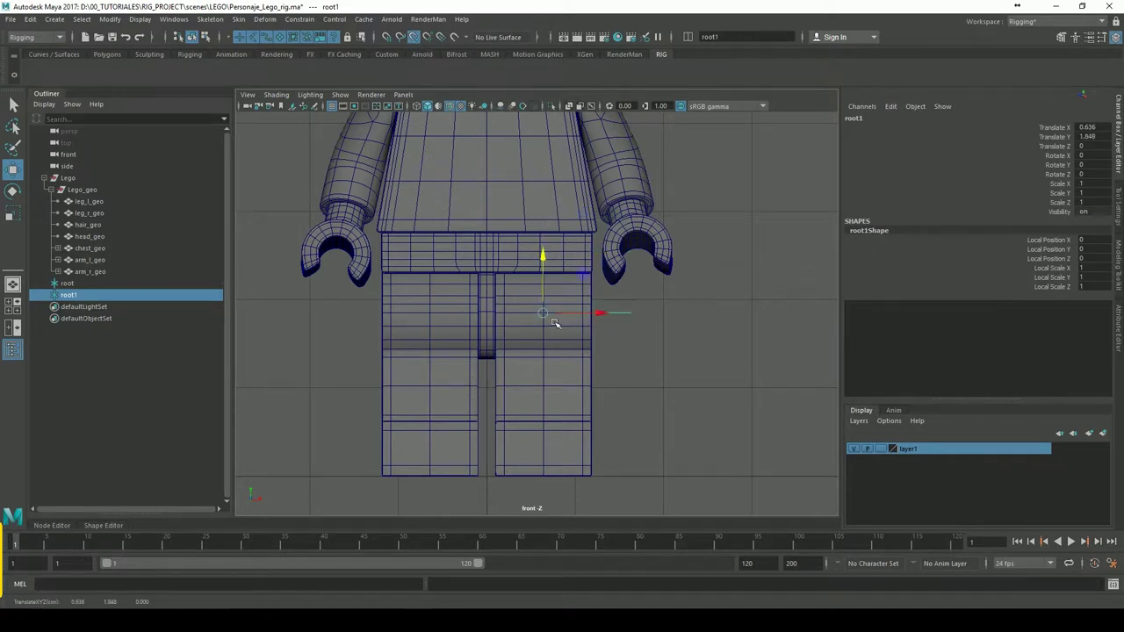
- Check the copy in the Right view and centre it on the leg's joint sphere
key(space)
drag(703, 345, 751, 350)
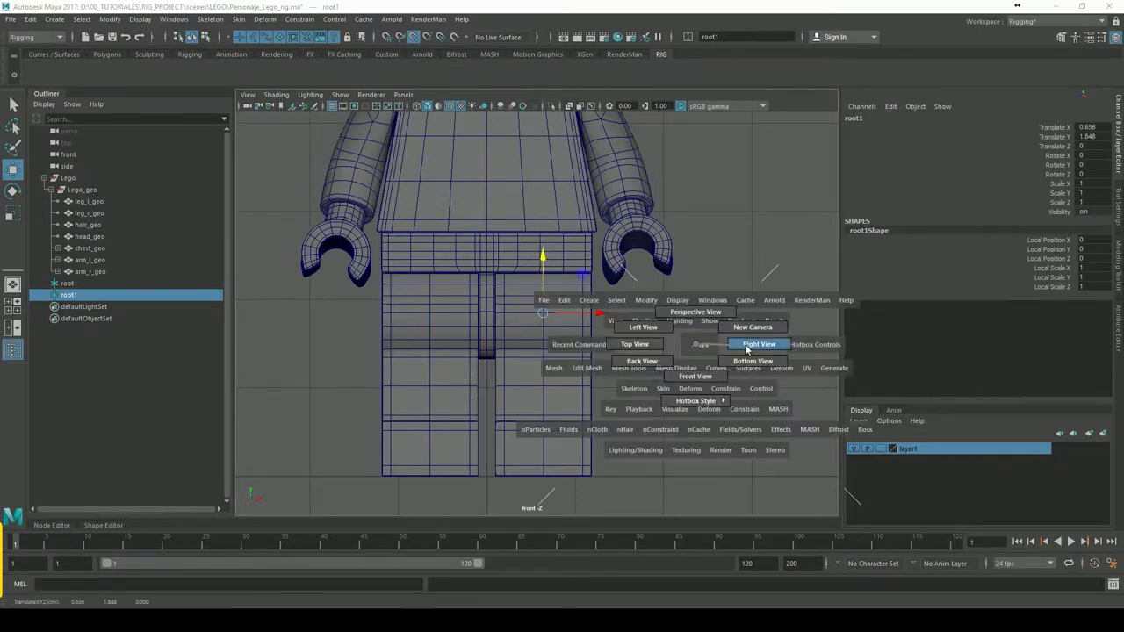
scroll(580, 395, up, 4)
scroll(581, 394, up, 3)
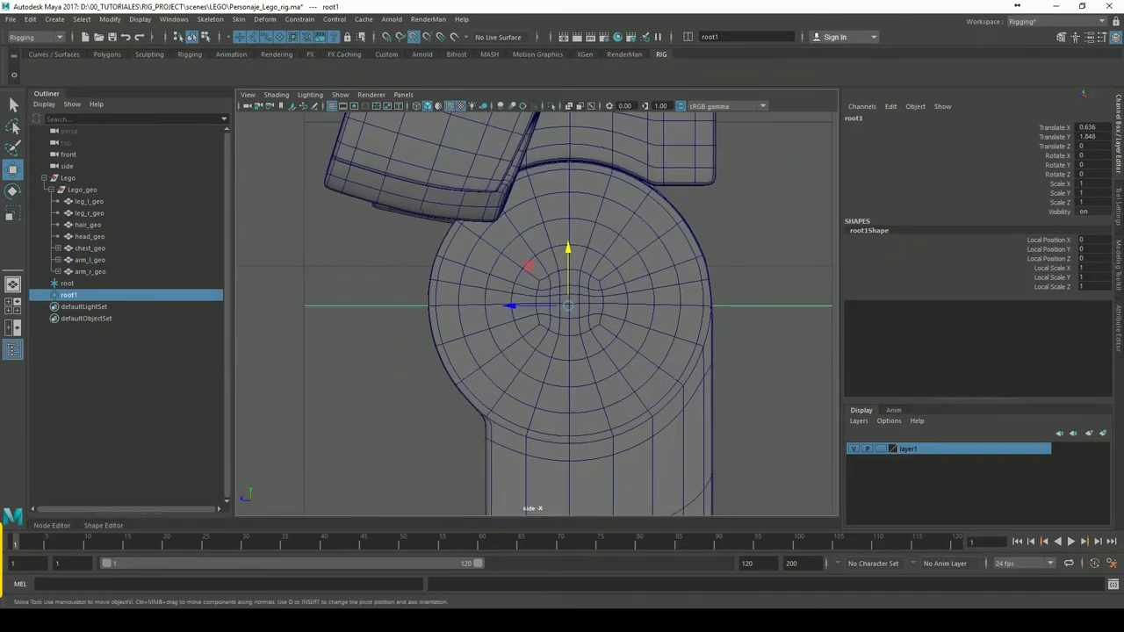
scroll(615, 296, up, 4)
drag(614, 297, 607, 296)
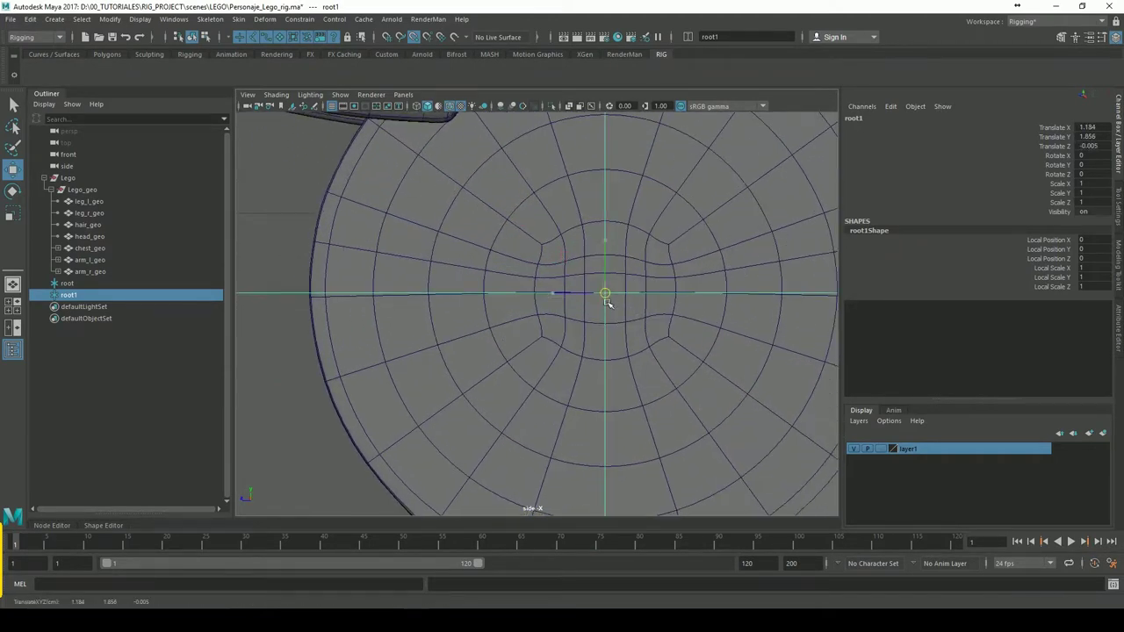
scroll(647, 263, down, 4)
scroll(663, 265, down, 5)
scroll(663, 265, up, 5)
scroll(703, 281, up, 5)
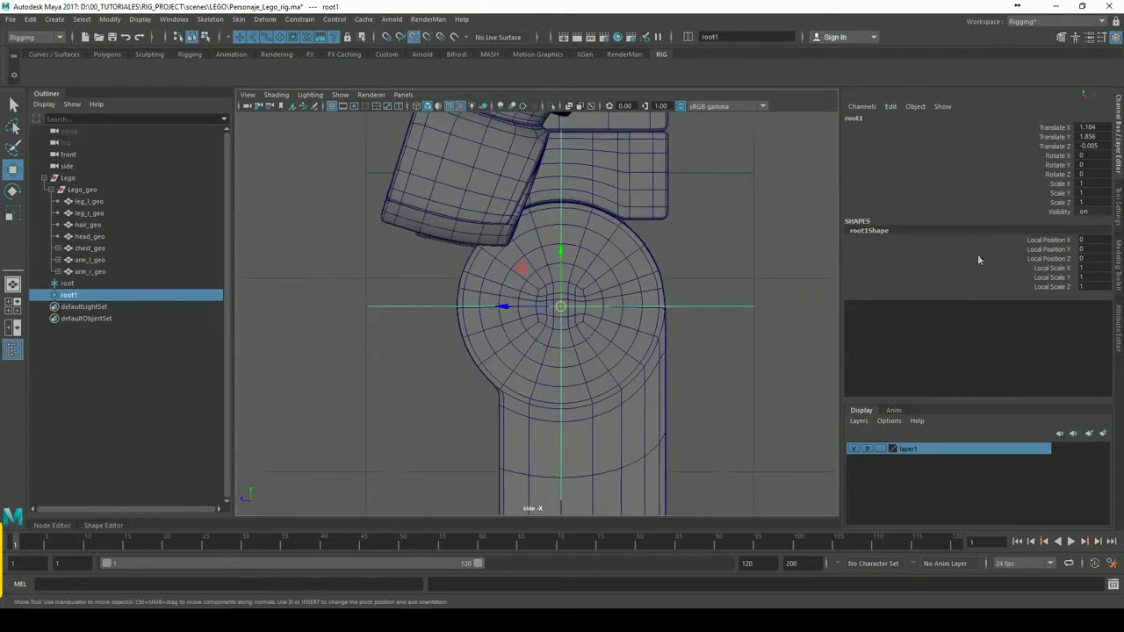
- Back in Front view, slide the copy left over the hip socket to X 0.642, Y 1.856
key(space)
drag(710, 312, 703, 340)
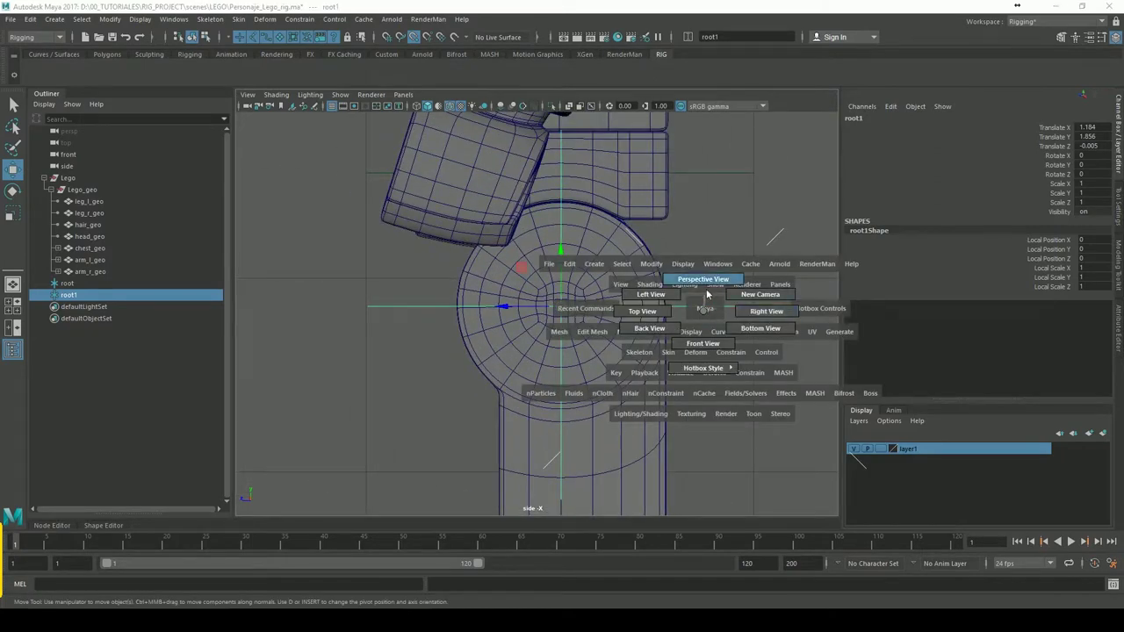
drag(648, 313, 551, 321)
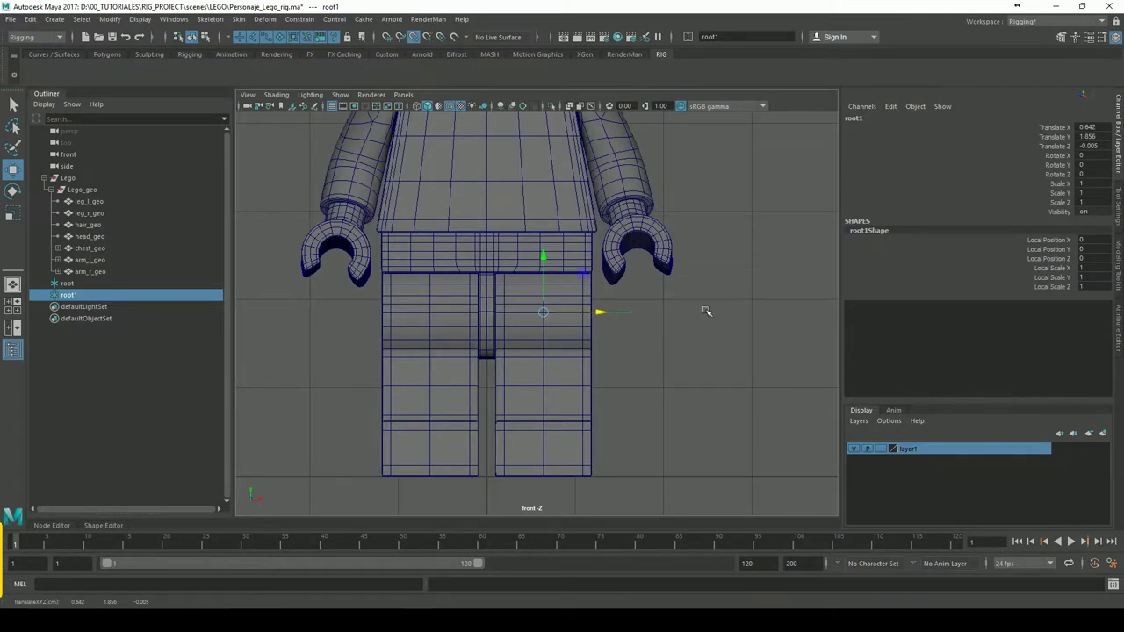
scroll(693, 310, down, 3)
scroll(654, 306, down, 2)
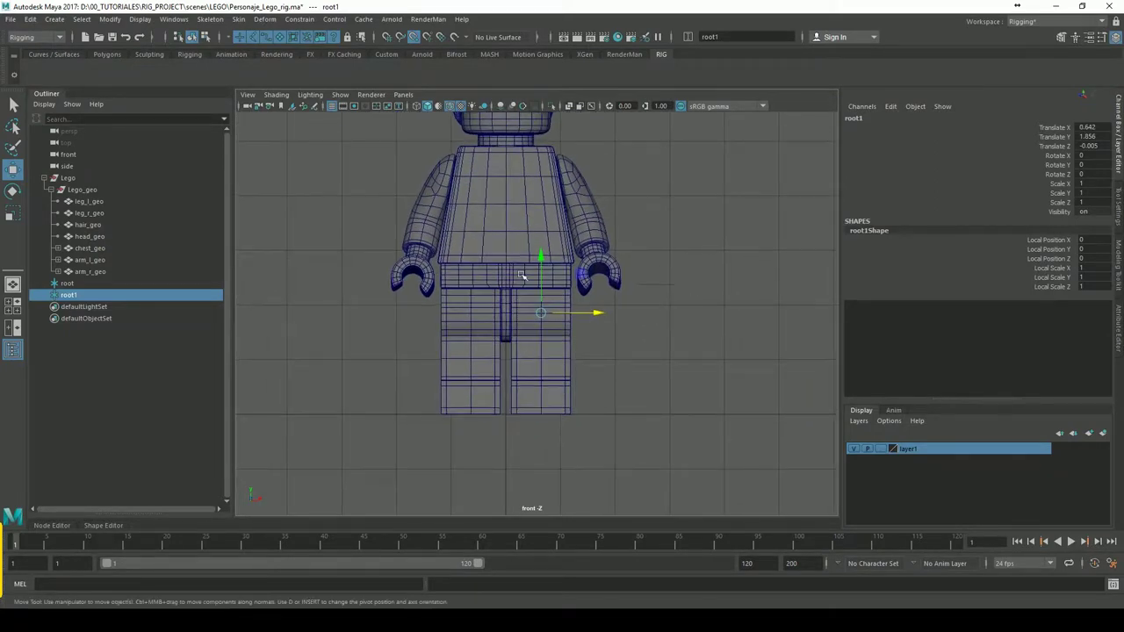
- In the Outliner, rename root to root_locator and the hip copy root1 to leg_l_locator
double_click(70, 296)
text(leg_l)
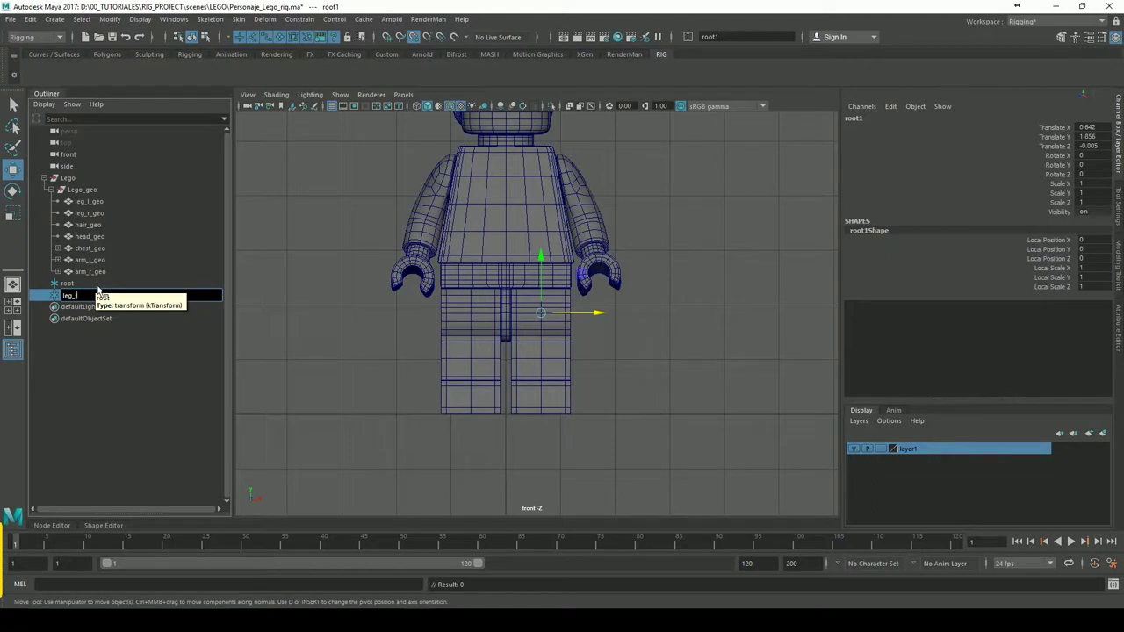
key(Return)
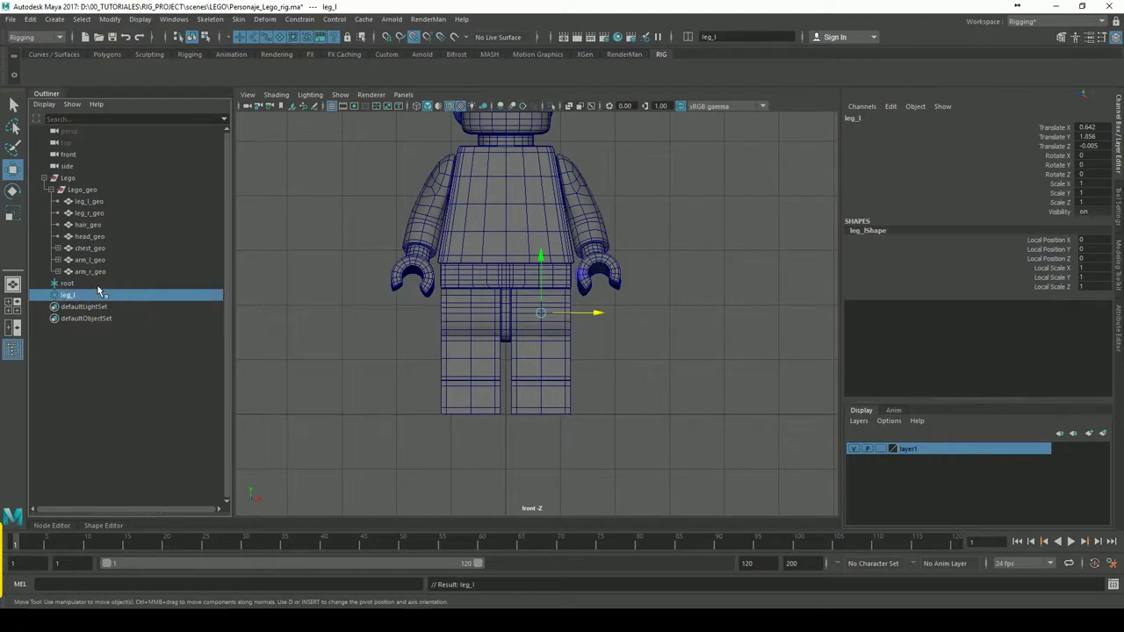
click(681, 317)
click(82, 285)
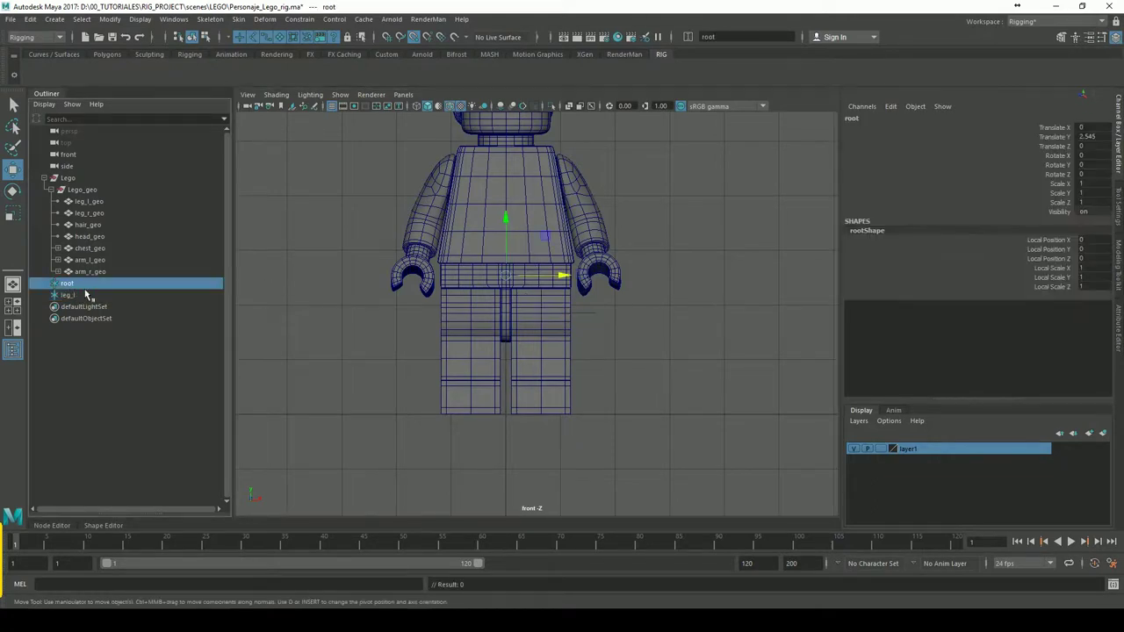
double_click(71, 285)
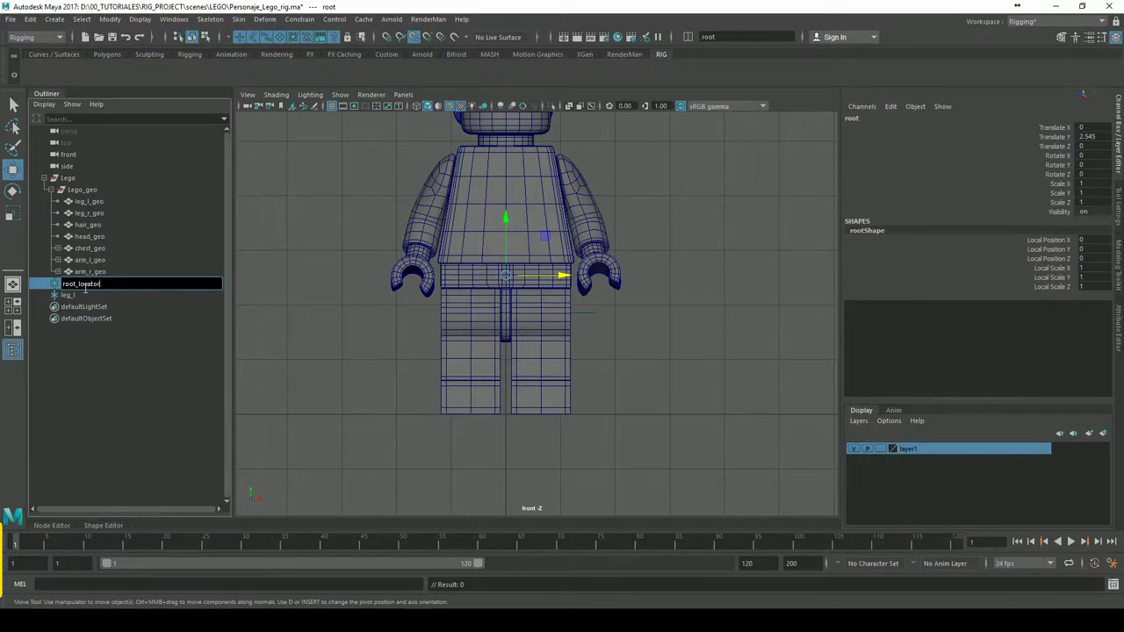
key(Return)
double_click(83, 298)
text(_locato)
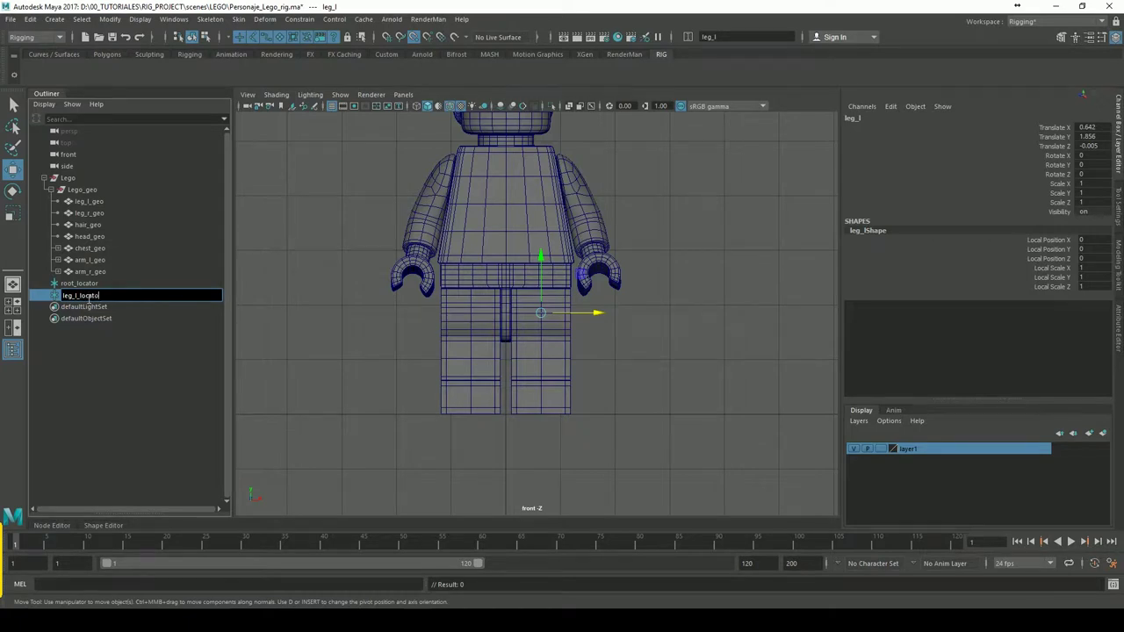
text(r)
key(Return)
click(751, 375)
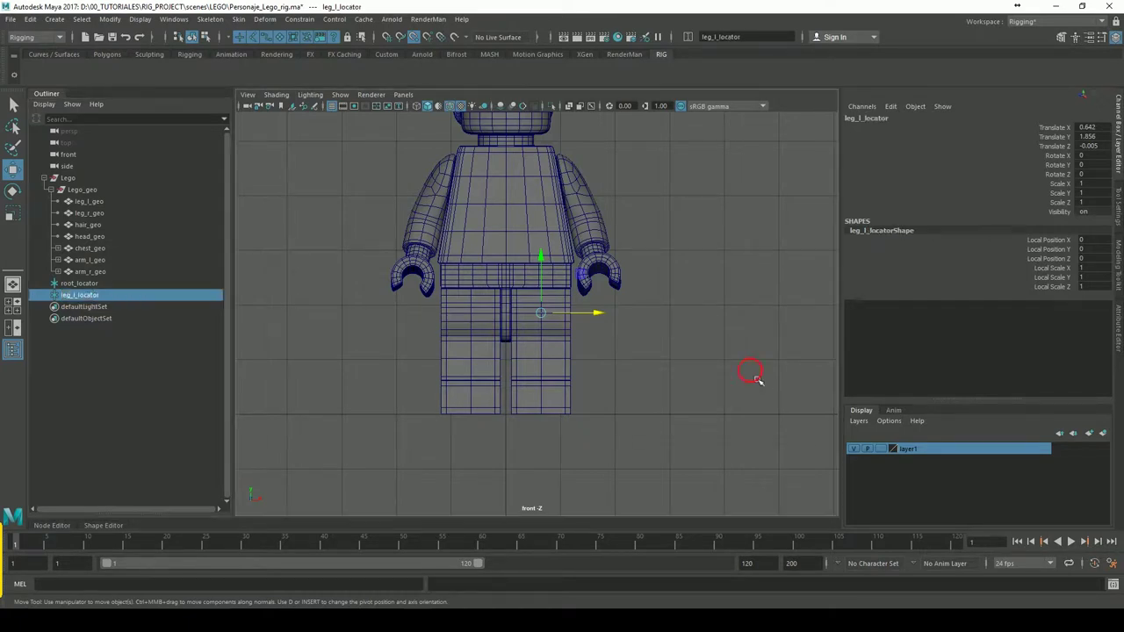
- Duplicate leg_l_locator and raise the copy from the hip up to shoulder height
scroll(651, 220, down, 3)
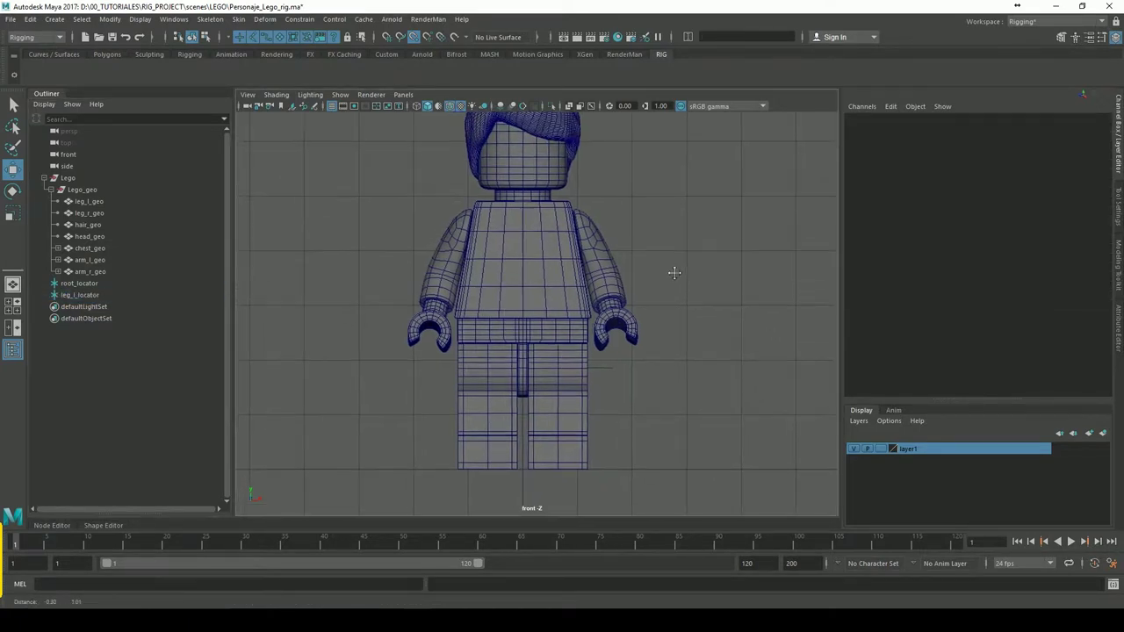
click(112, 299)
key(ctrl+d)
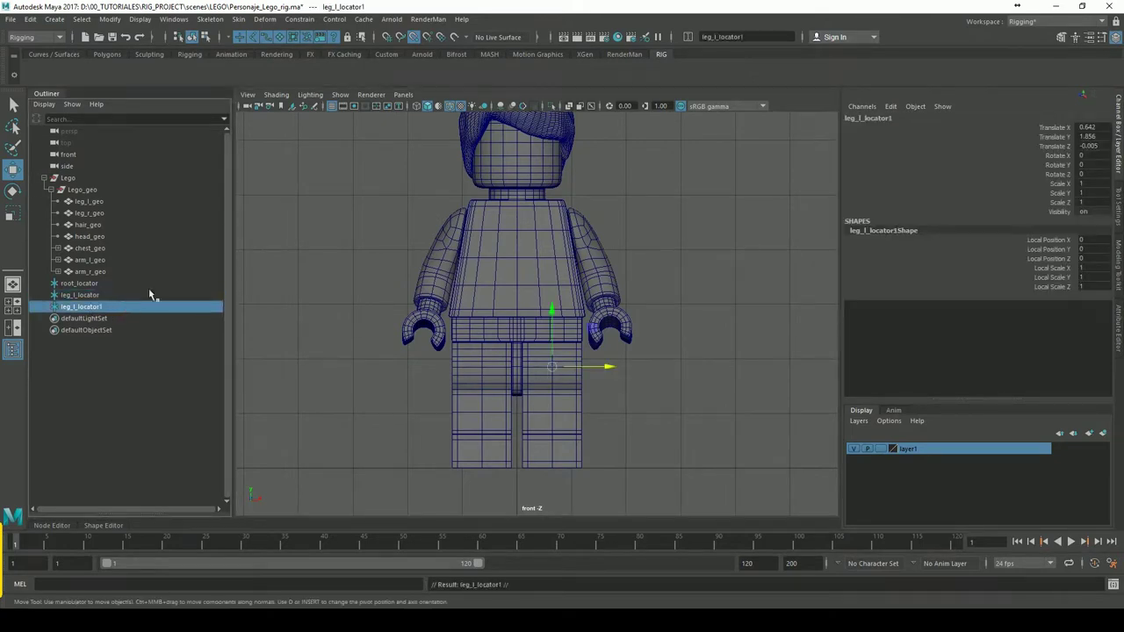
drag(565, 316, 565, 179)
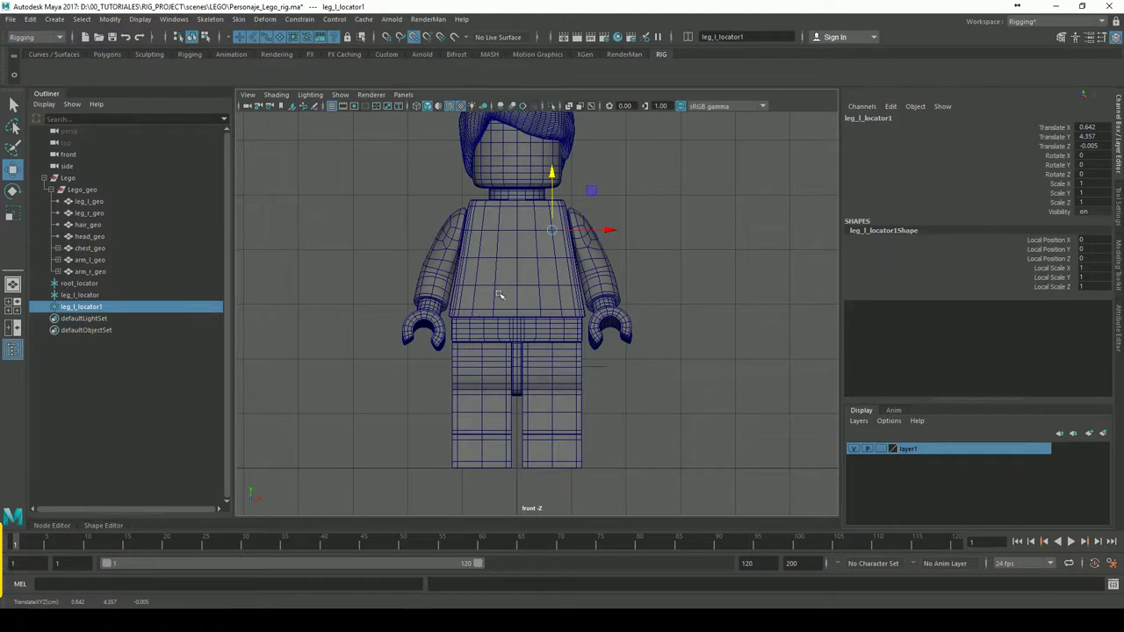
- Hide the chest geometry and view the left arm in perspective with leg_l_locator1 selected
click(536, 293)
key(h)
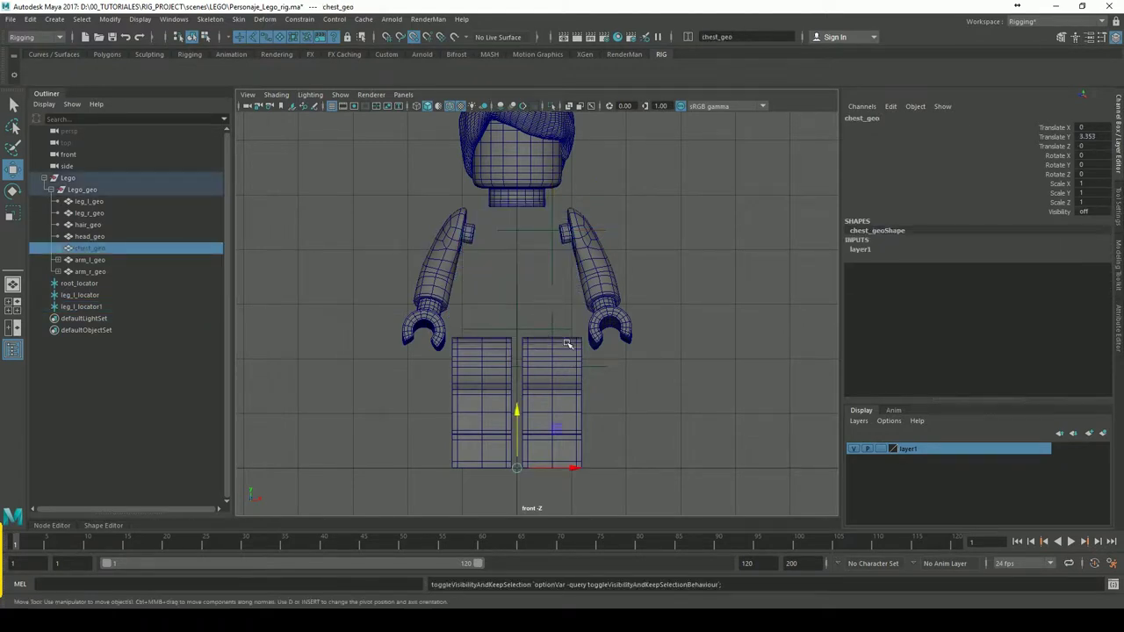
mouse_move(578, 248)
alt+right_down()
mouse_move(668, 238)
mouse_move(723, 201)
mouse_move(801, 259)
mouse_move(720, 251)
mouse_move(607, 263)
mouse_move(624, 269)
alt+right_up()
key(space)
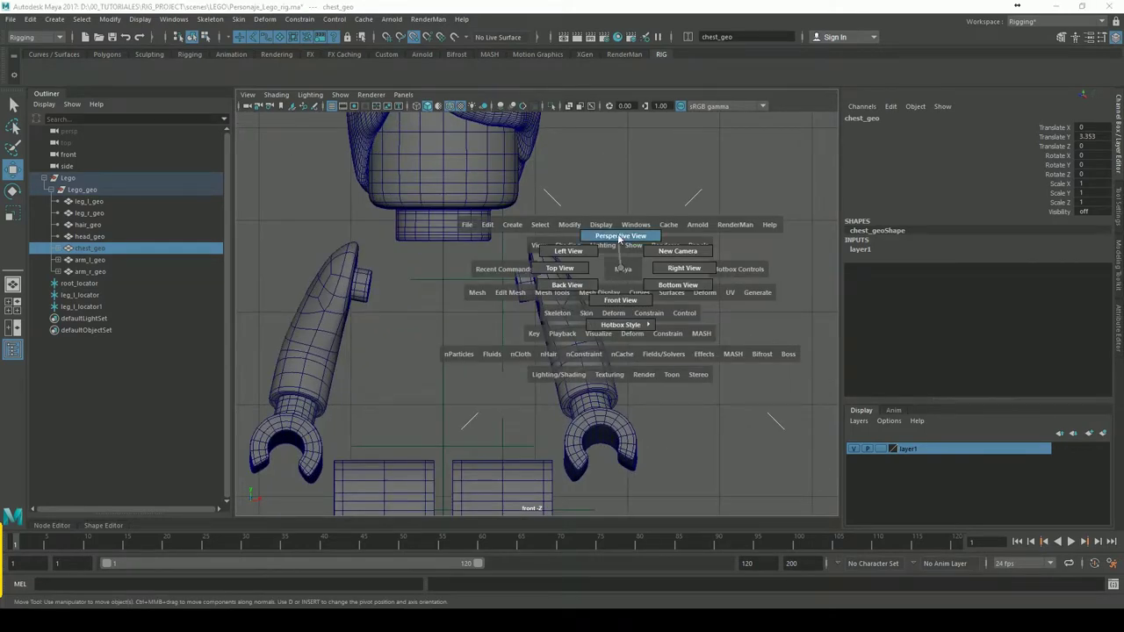
click(620, 237)
mouse_move(615, 246)
alt+right_down()
mouse_move(677, 244)
mouse_move(638, 263)
alt+right_up()
mouse_move(638, 263)
alt+mouse_down()
mouse_move(588, 315)
mouse_move(709, 329)
mouse_move(461, 337)
mouse_move(665, 326)
mouse_move(395, 281)
alt+mouse_up()
alt+right_drag(395, 281, 560, 281)
mouse_move(560, 281)
alt+mouse_down()
mouse_move(489, 276)
mouse_move(613, 295)
mouse_move(527, 156)
mouse_move(510, 268)
alt+mouse_up()
click(503, 145)
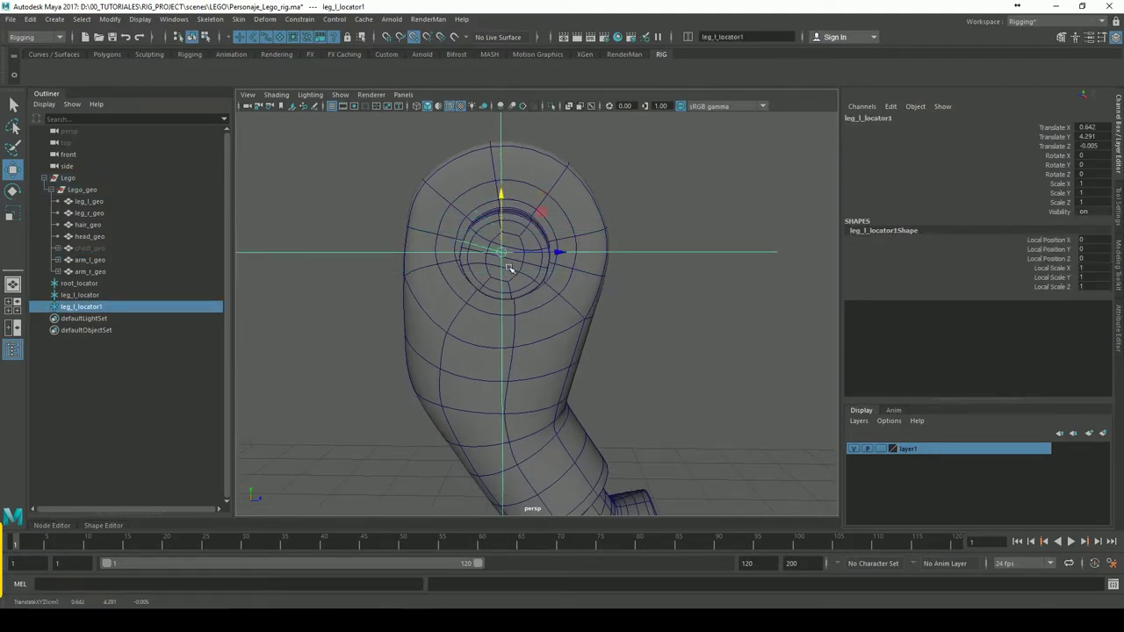
- In the side view, move leg_l_locator1 along Z into the shoulder socket
key(space)
drag(663, 279, 739, 309)
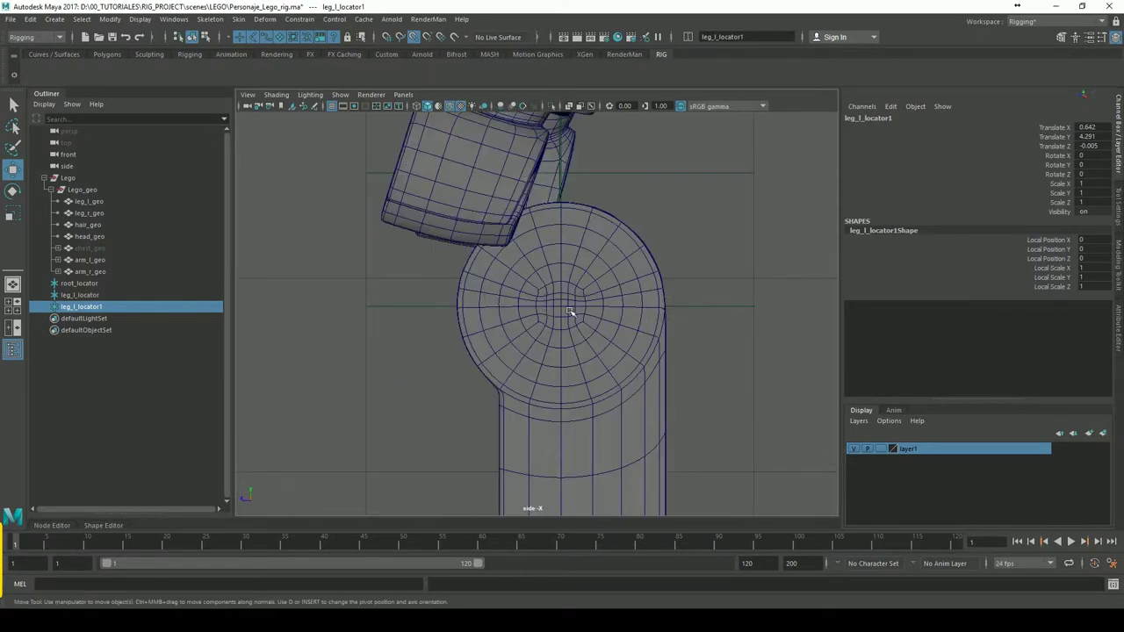
scroll(684, 294, down, 8)
scroll(691, 212, up, 10)
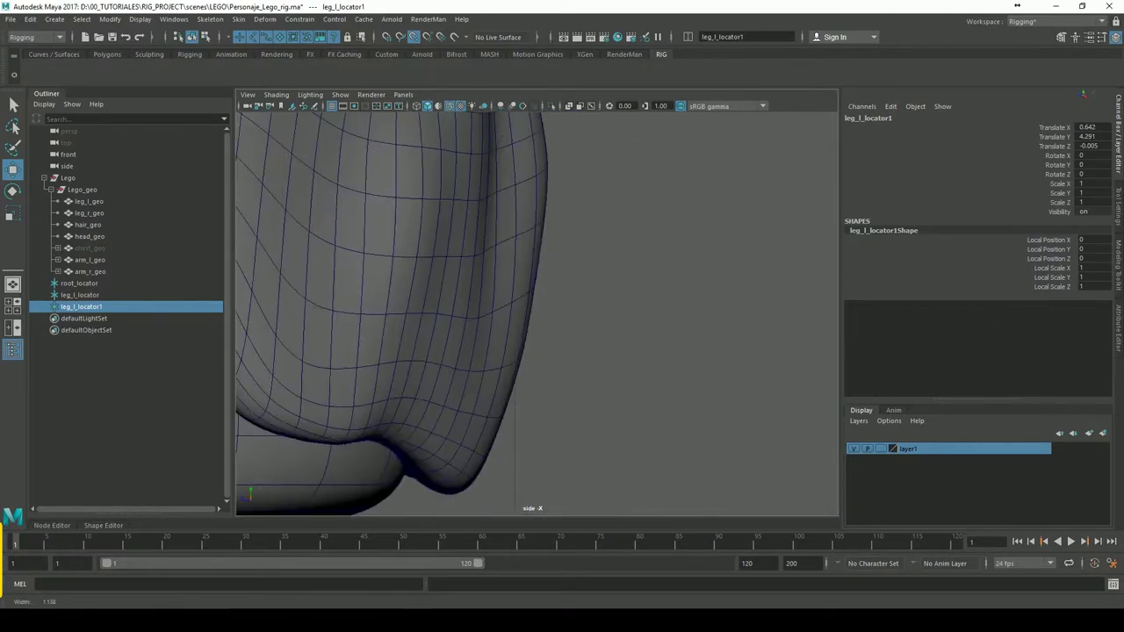
alt+middle_drag(691, 213, 653, 319)
scroll(652, 319, up, 4)
scroll(607, 234, down, 5)
scroll(715, 225, up, 5)
scroll(716, 226, down, 3)
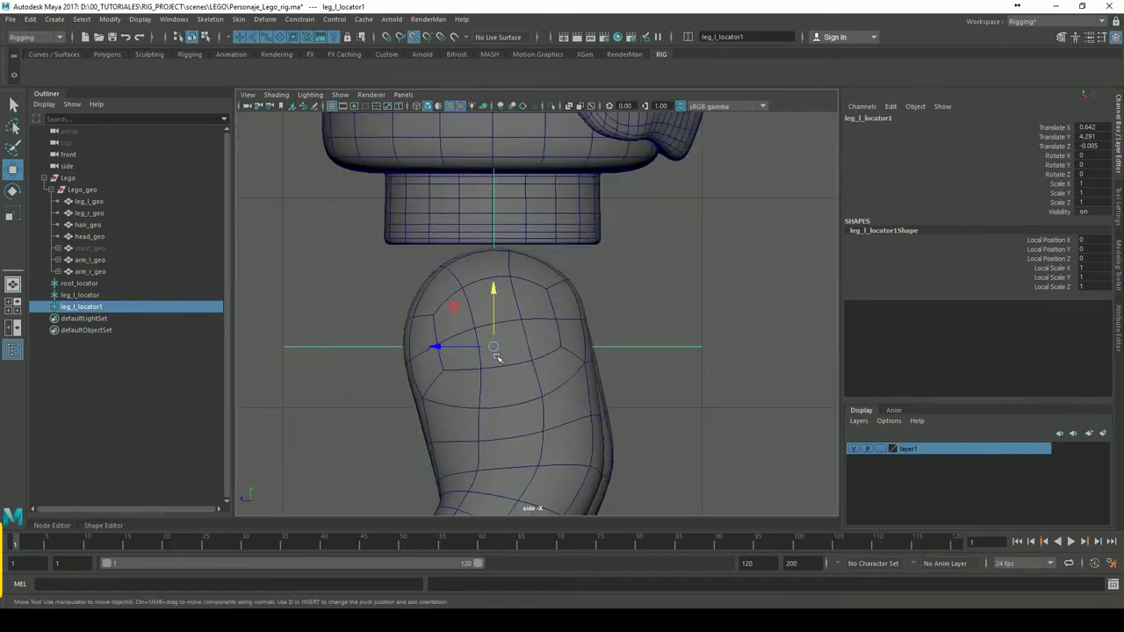
click(460, 343)
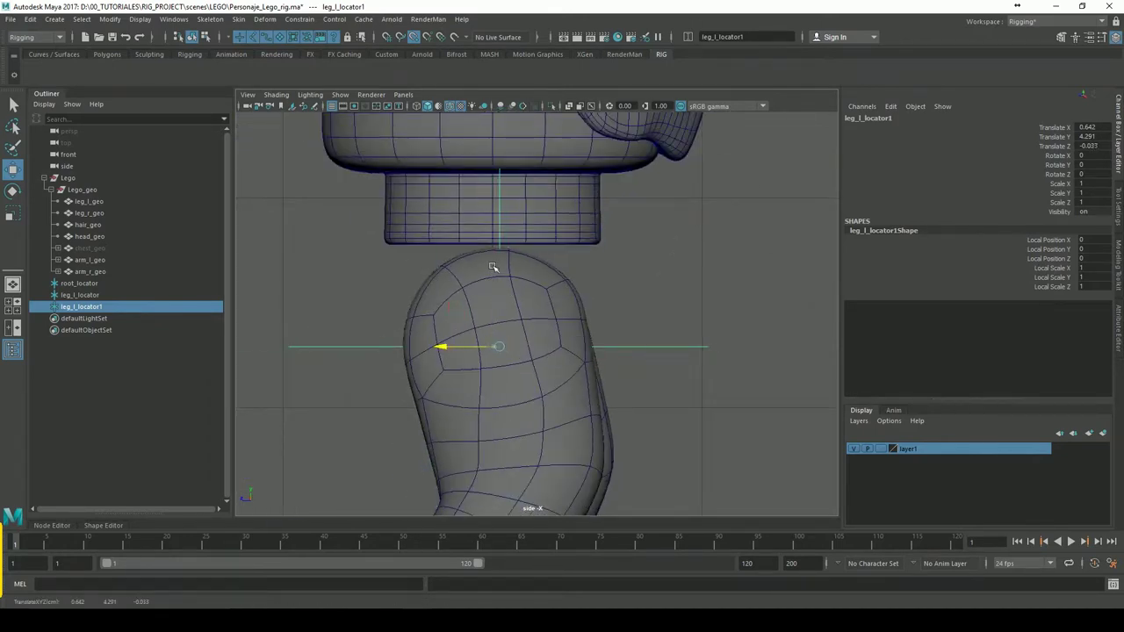
scroll(631, 227, down, 5)
scroll(685, 241, up, 4)
scroll(685, 241, up, 1)
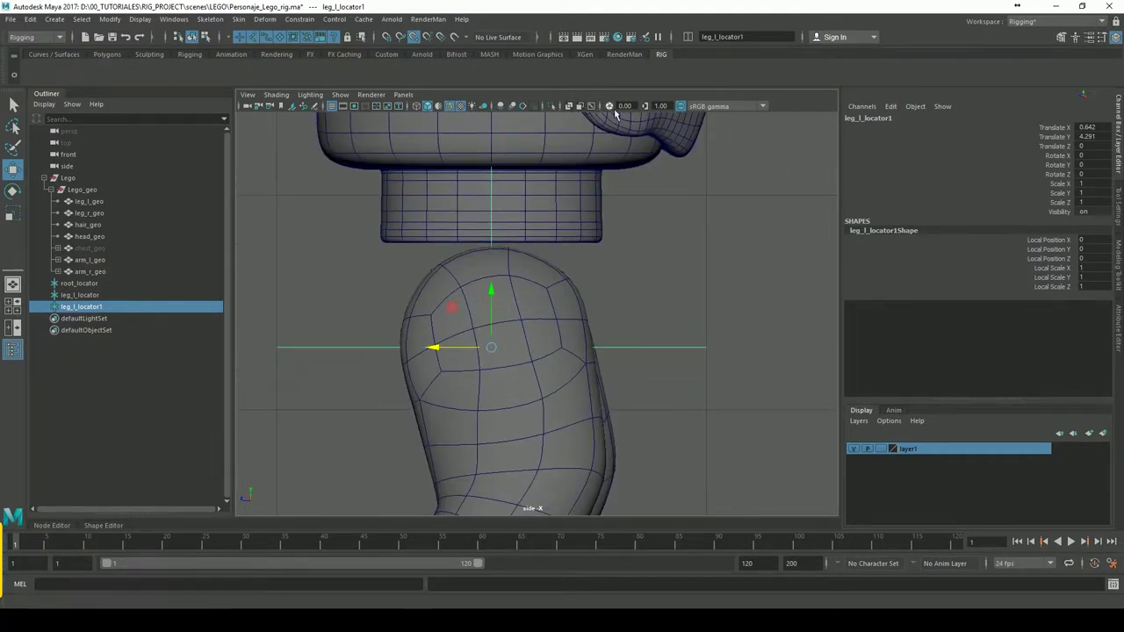
- Turn on X-Ray to check the locator inside the shoulder, then frame it in perspective
click(569, 106)
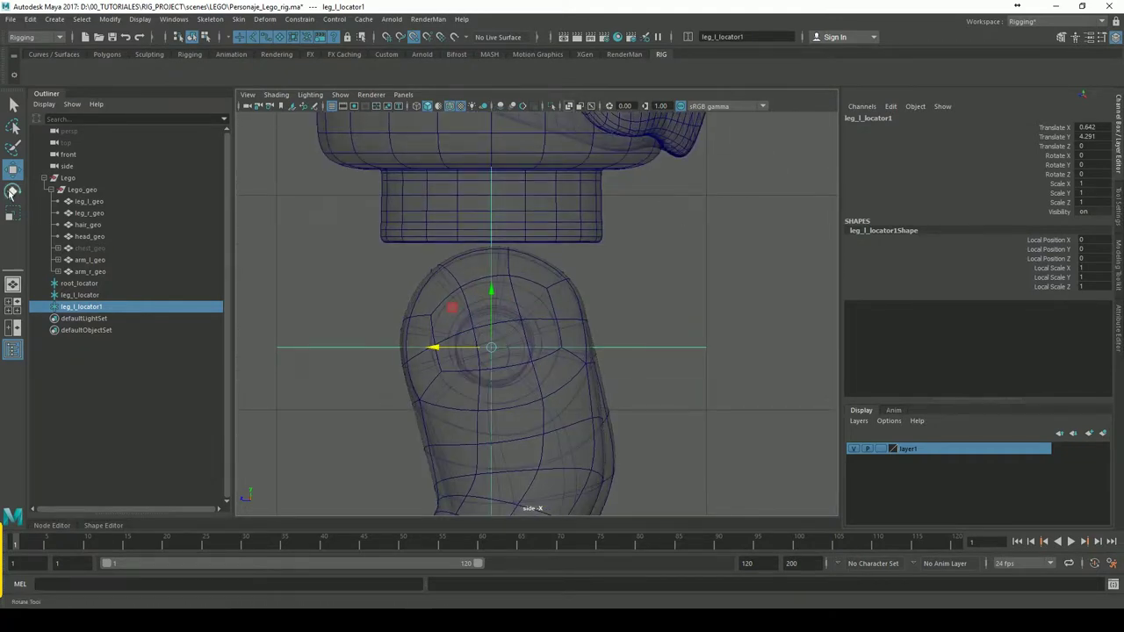
click(497, 302)
drag(498, 302, 498, 267)
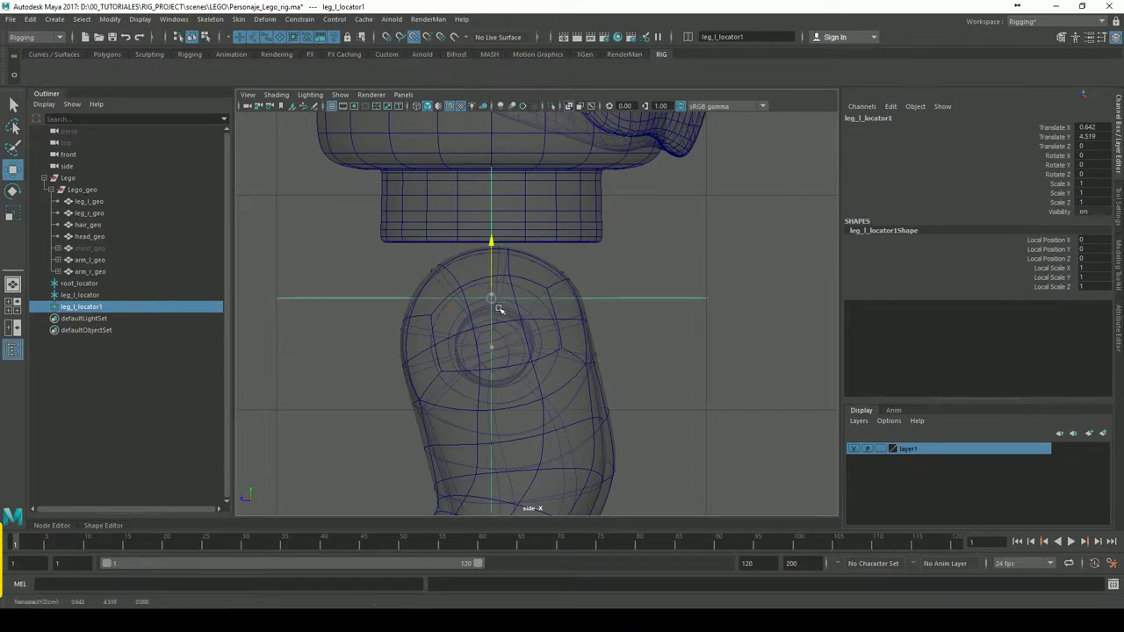
key(ctrl+z)
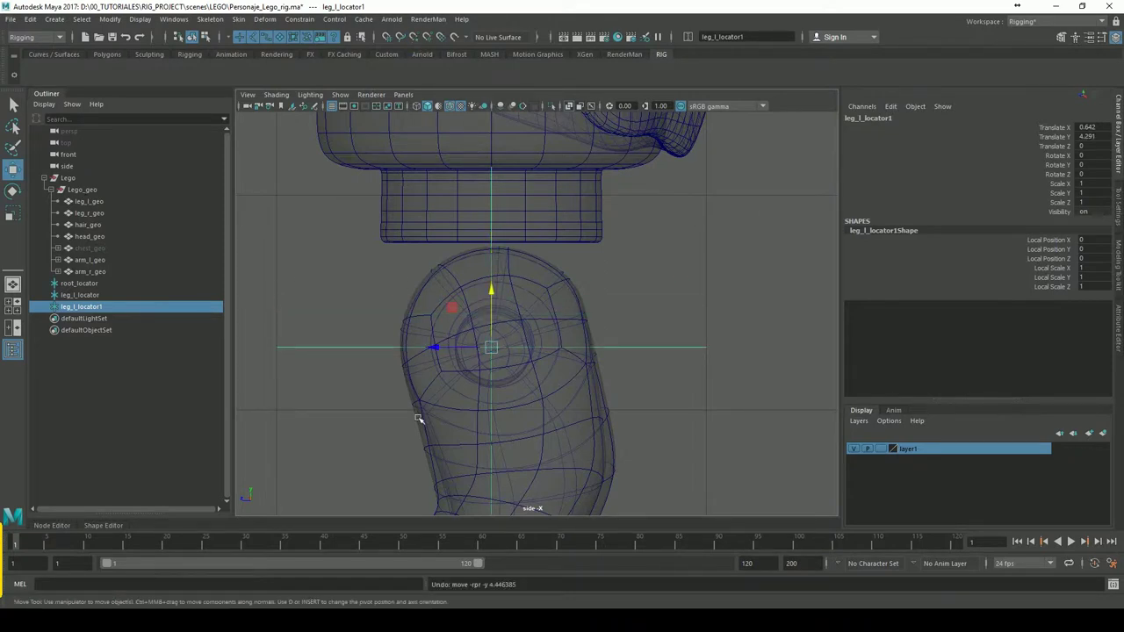
key(space)
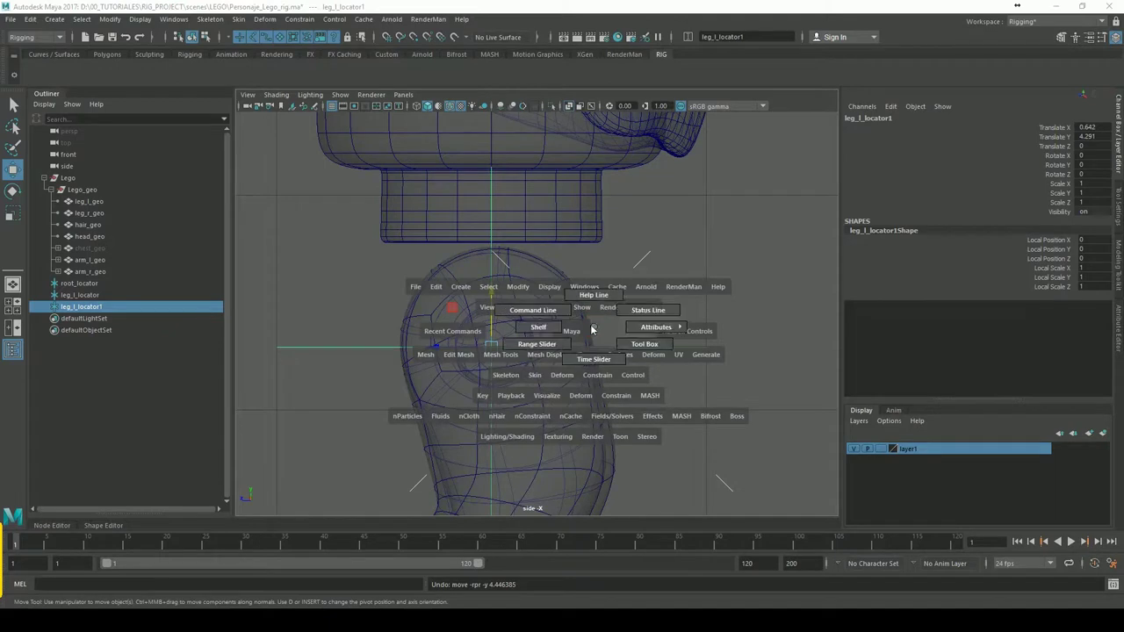
key(space)
drag(590, 332, 595, 301)
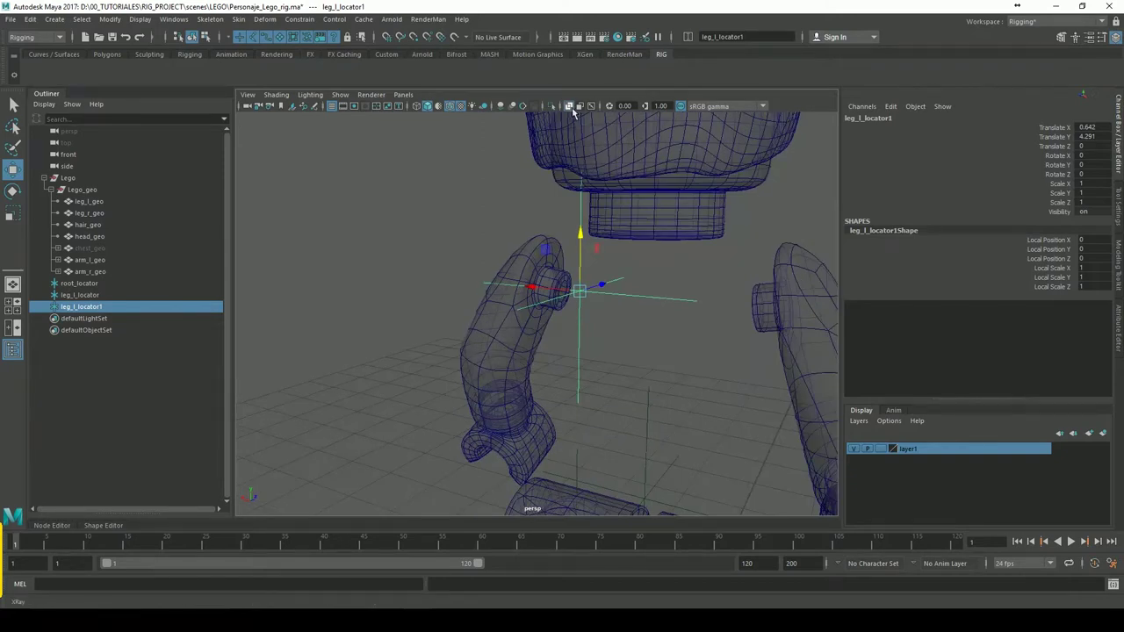
key(f)
mouse_move(723, 261)
alt+mouse_down()
mouse_move(549, 326)
mouse_move(498, 265)
mouse_move(643, 285)
mouse_move(615, 277)
alt+mouse_up()
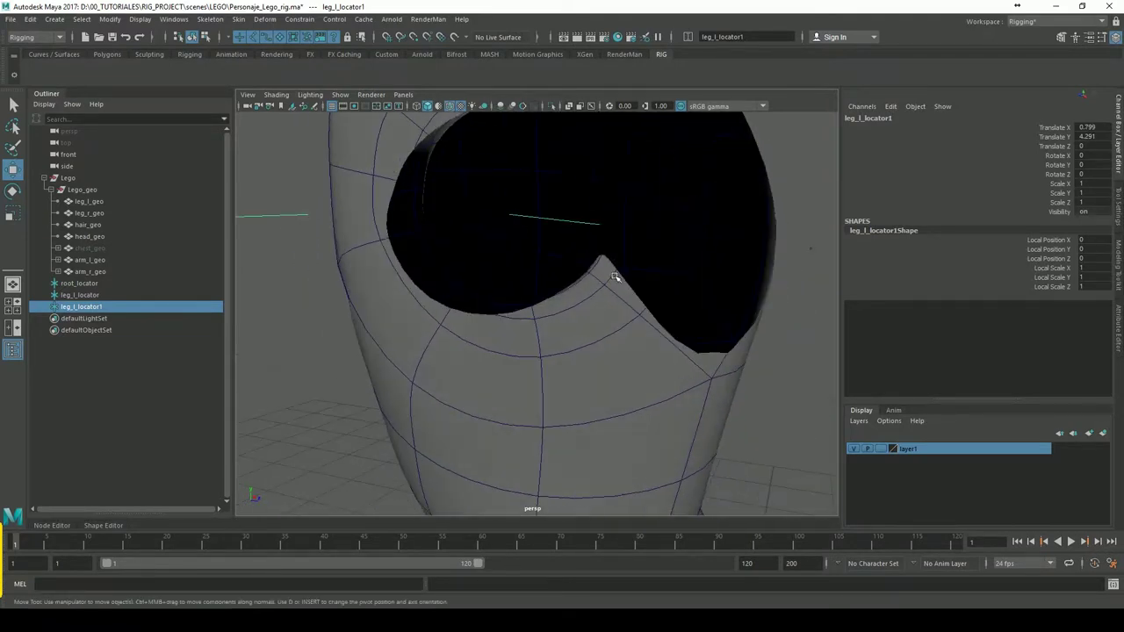
- Set the perspective camera's Near Clip Plane to 0.5 in the Attribute Editor
click(248, 106)
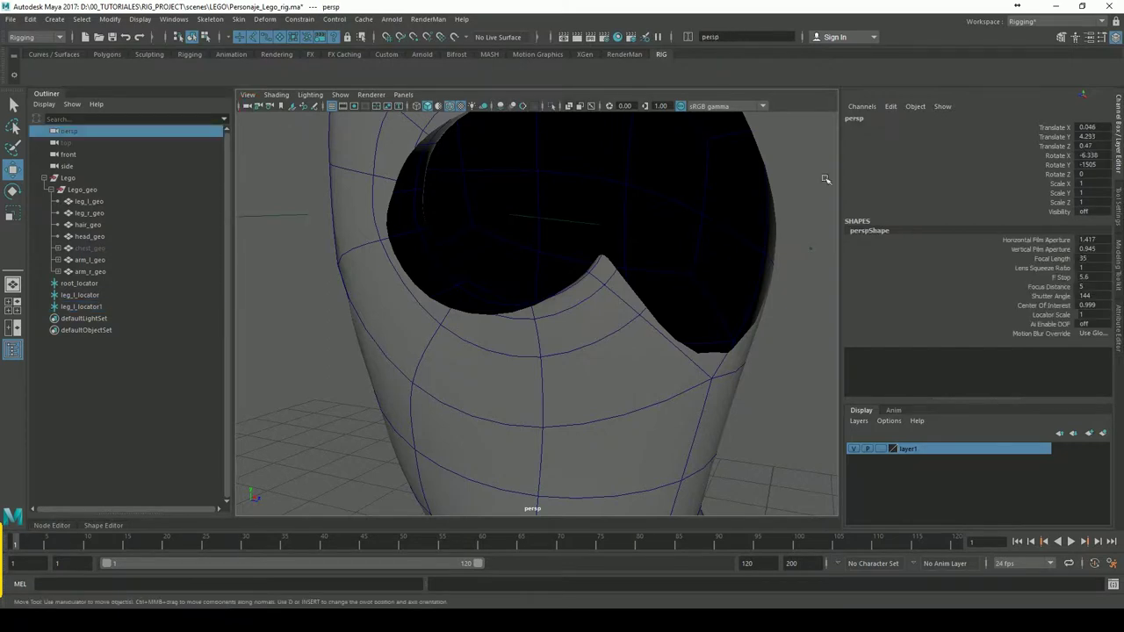
click(1119, 206)
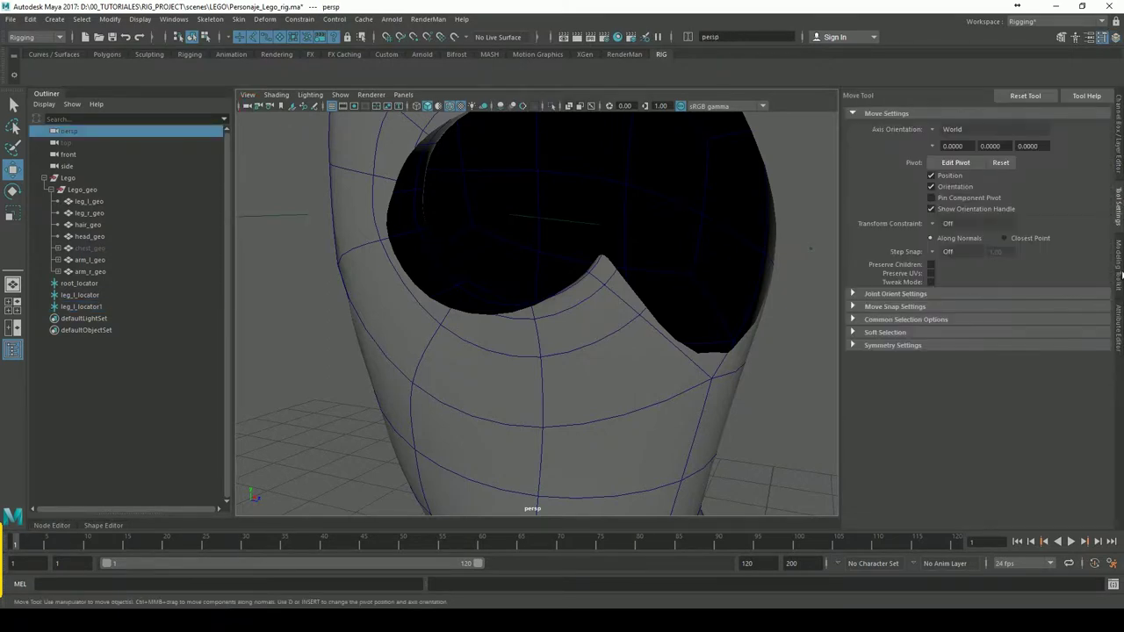
click(1121, 274)
click(1120, 322)
click(957, 299)
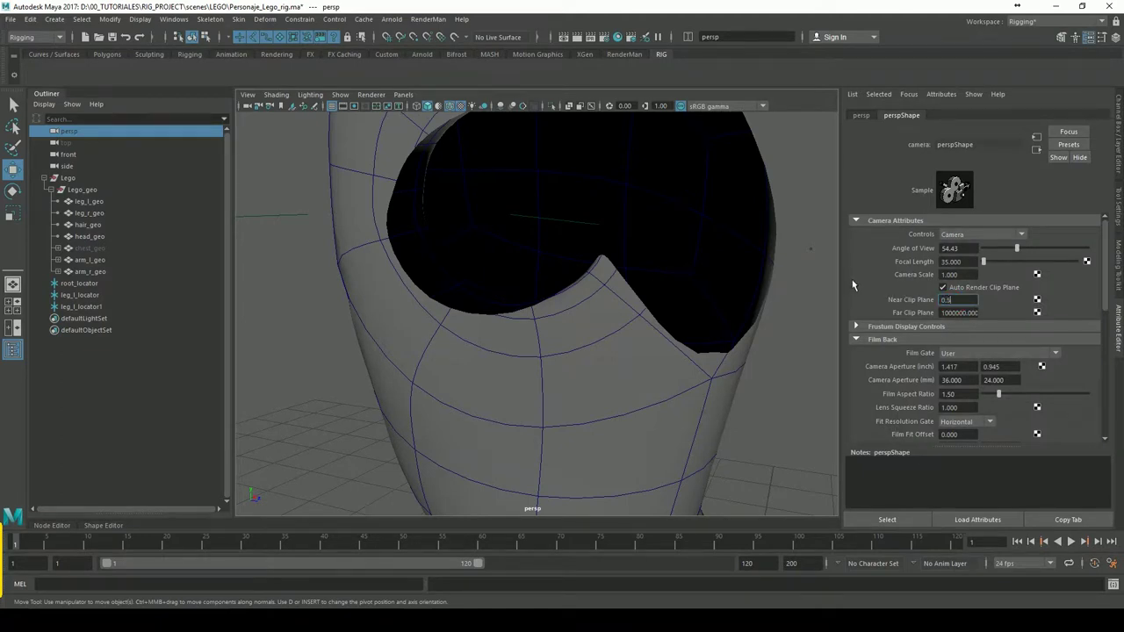
key(Return)
mouse_move(446, 256)
alt+mouse_down()
mouse_move(487, 243)
mouse_move(608, 254)
mouse_move(626, 314)
mouse_move(693, 319)
mouse_move(534, 319)
mouse_move(670, 276)
mouse_move(409, 276)
mouse_move(490, 271)
mouse_move(615, 339)
mouse_move(597, 316)
alt+mouse_up()
click(590, 308)
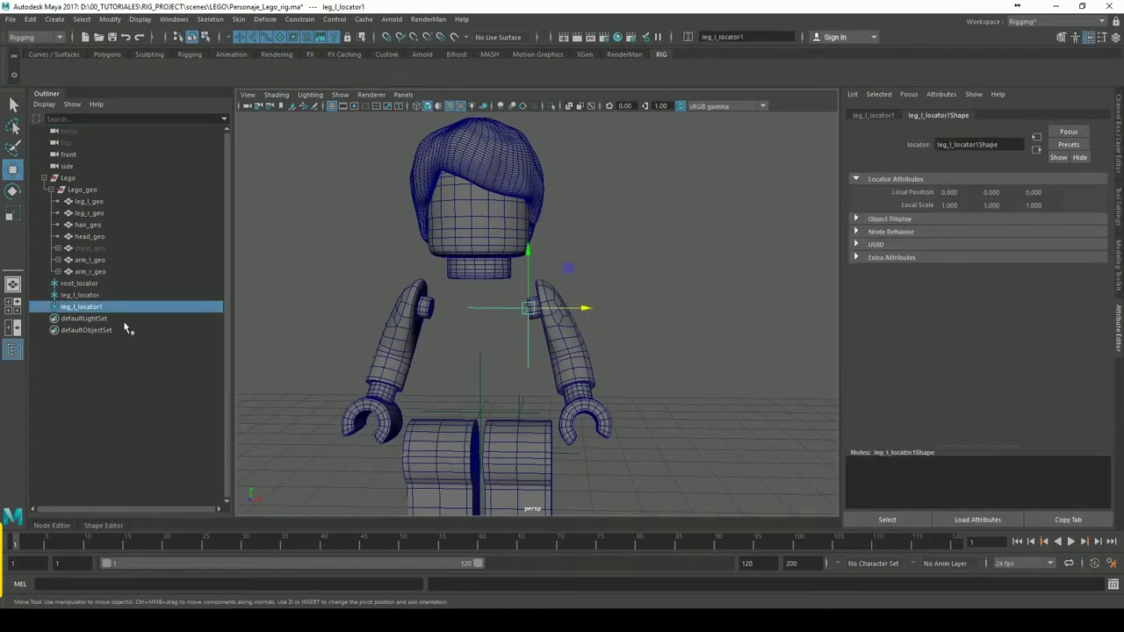
- Rename the shoulder locator leg_l_locator1 to an arm locator name in the Outliner
double_click(90, 309)
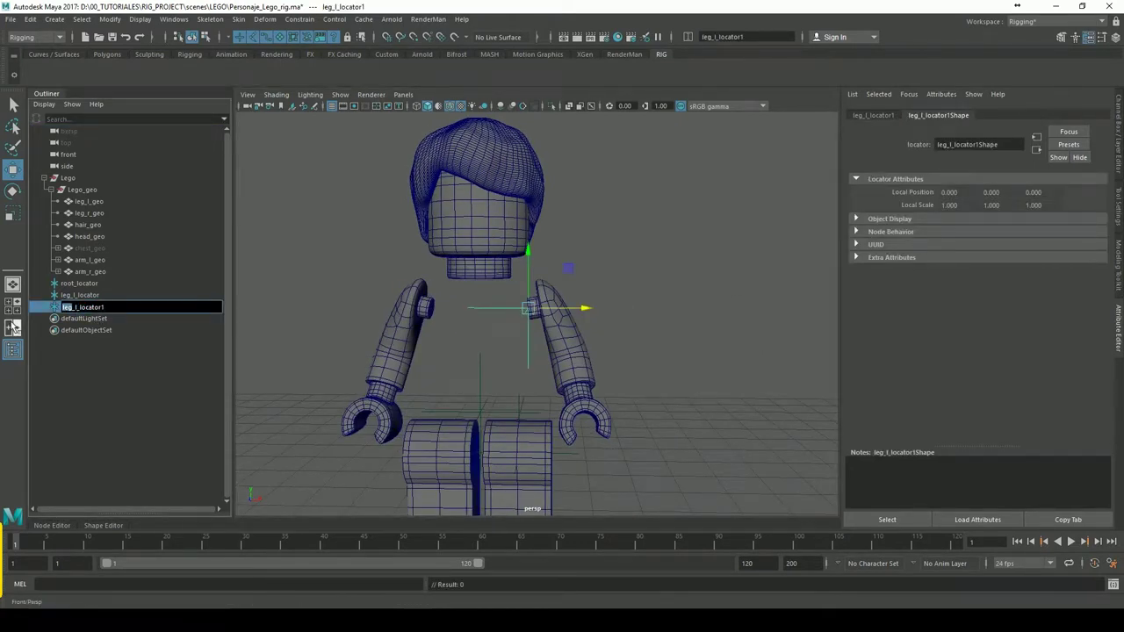
text(arm_)
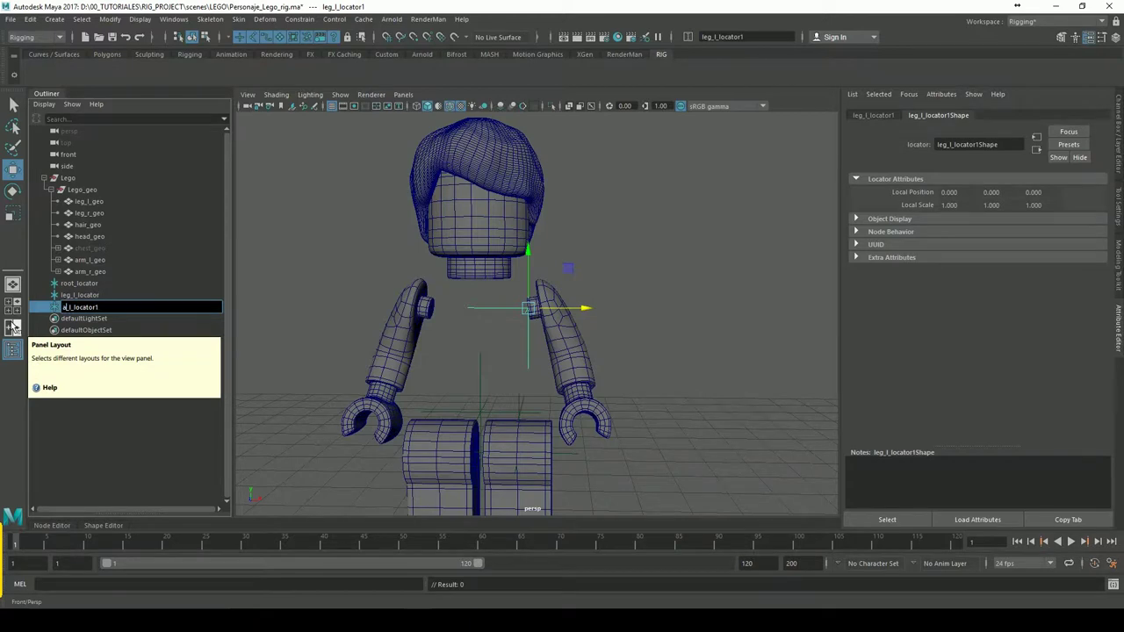
text(locator_l_locator)
key(Return)
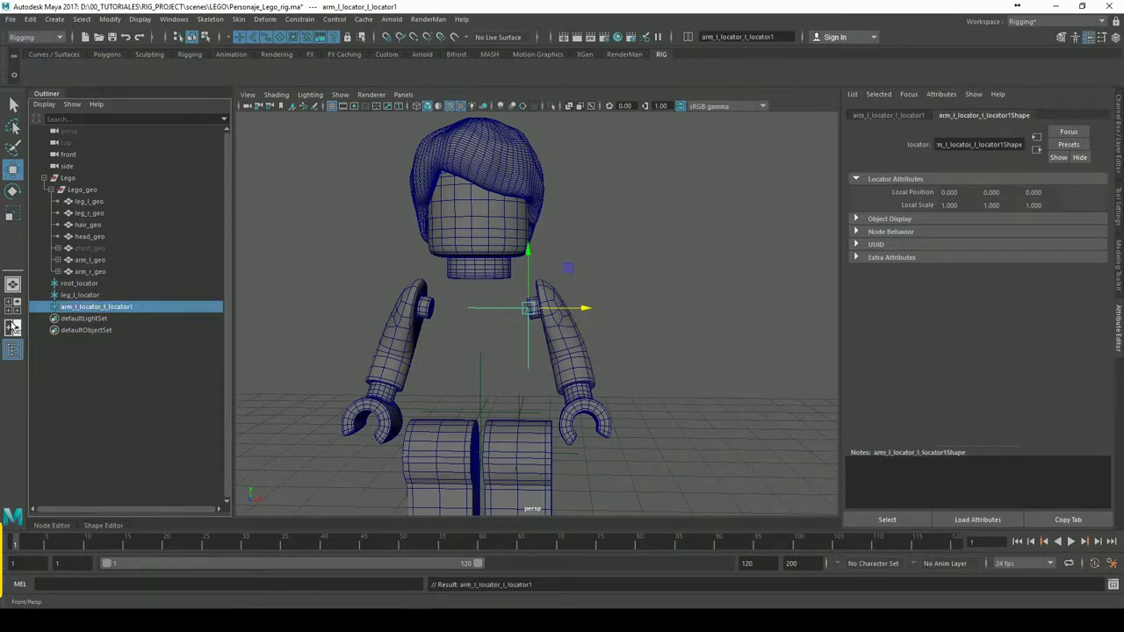
click(693, 251)
click(525, 335)
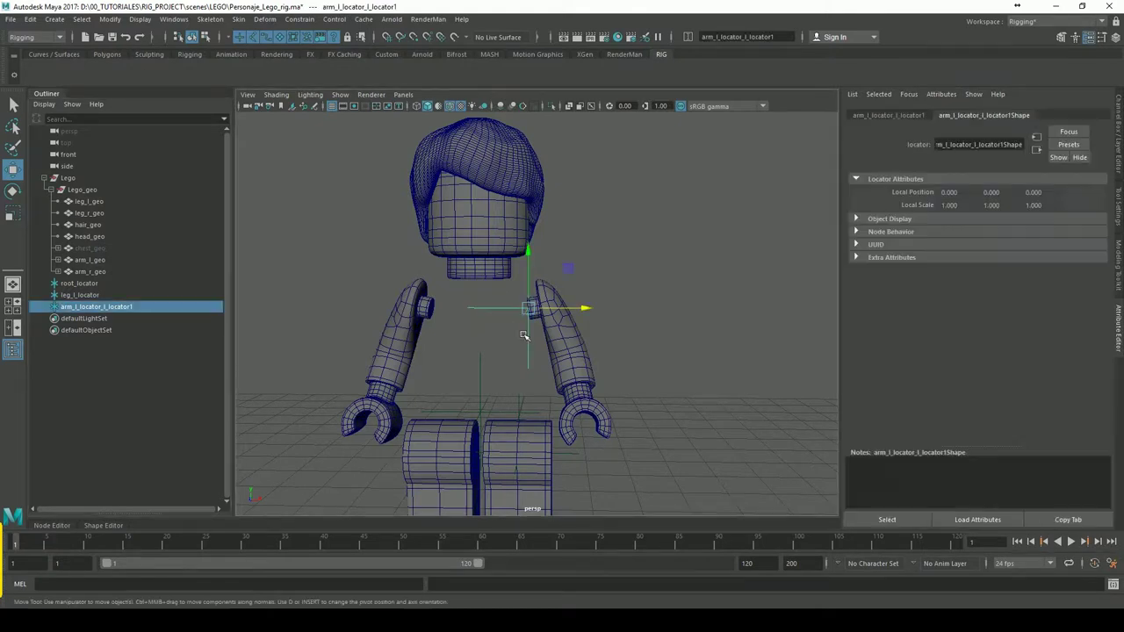
- Duplicate root_locator and move the copy up to the centre of the neck
click(482, 377)
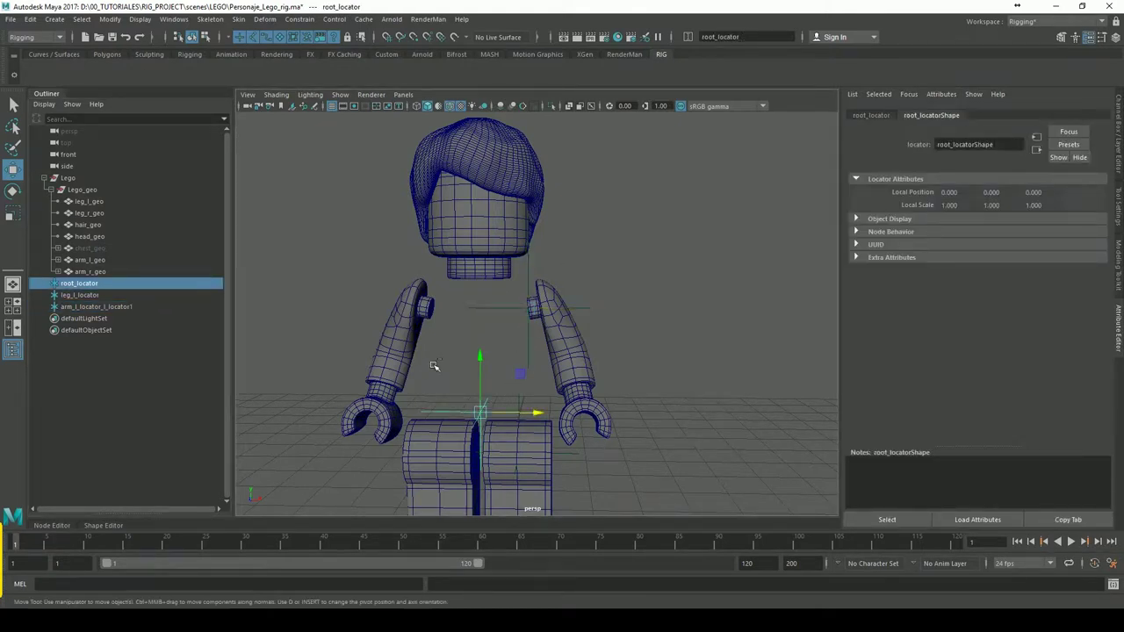
key(ctrl+d)
mouse_move(482, 368)
mouse_down()
mouse_move(562, 259)
mouse_move(627, 236)
mouse_move(372, 266)
mouse_up()
alt+right_drag(371, 266, 730, 246)
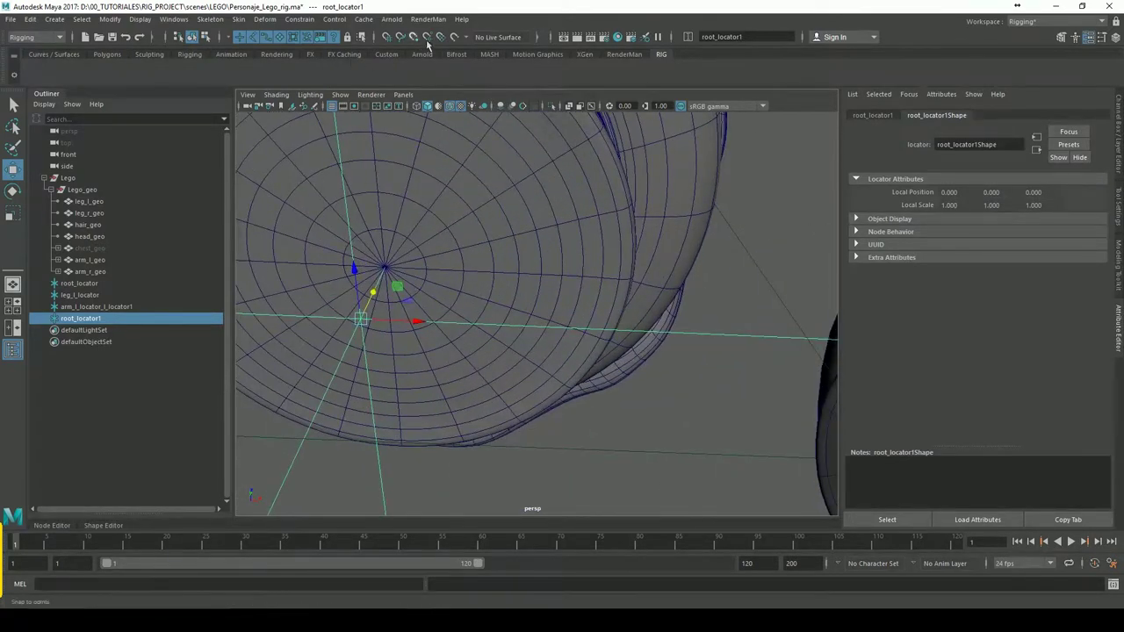
mouse_move(384, 293)
mouse_down()
mouse_move(392, 278)
mouse_move(623, 278)
mouse_up()
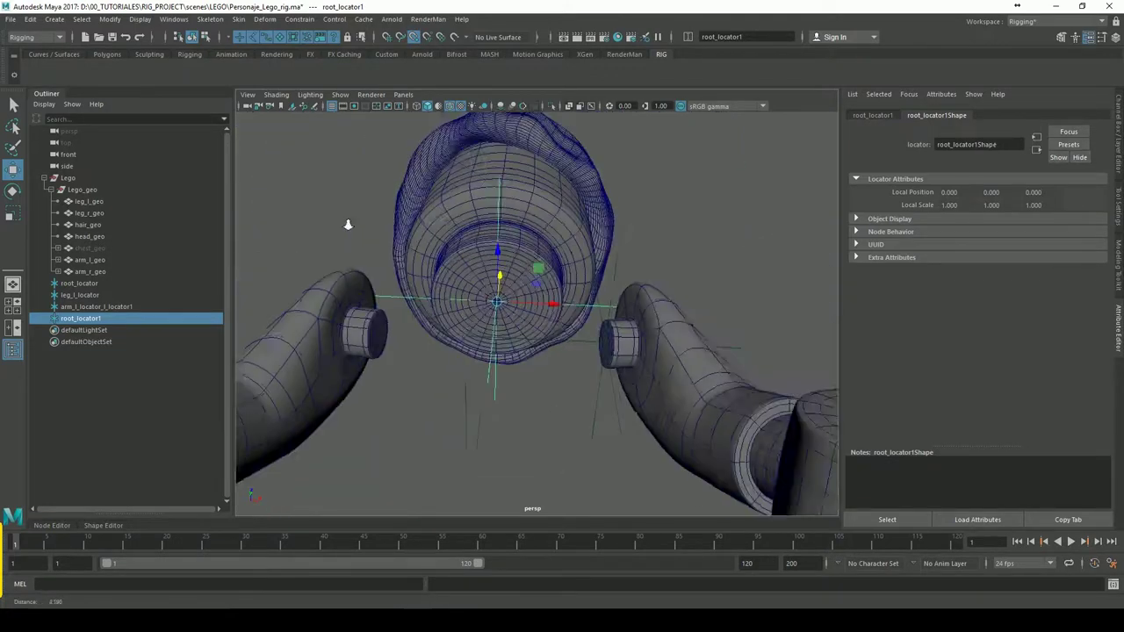
alt+right_drag(623, 278, 594, 254)
alt+drag(595, 254, 594, 266)
- Rename the neck copy head_locator and trim the shoulder locator's name to arm_l_locator
double_click(80, 319)
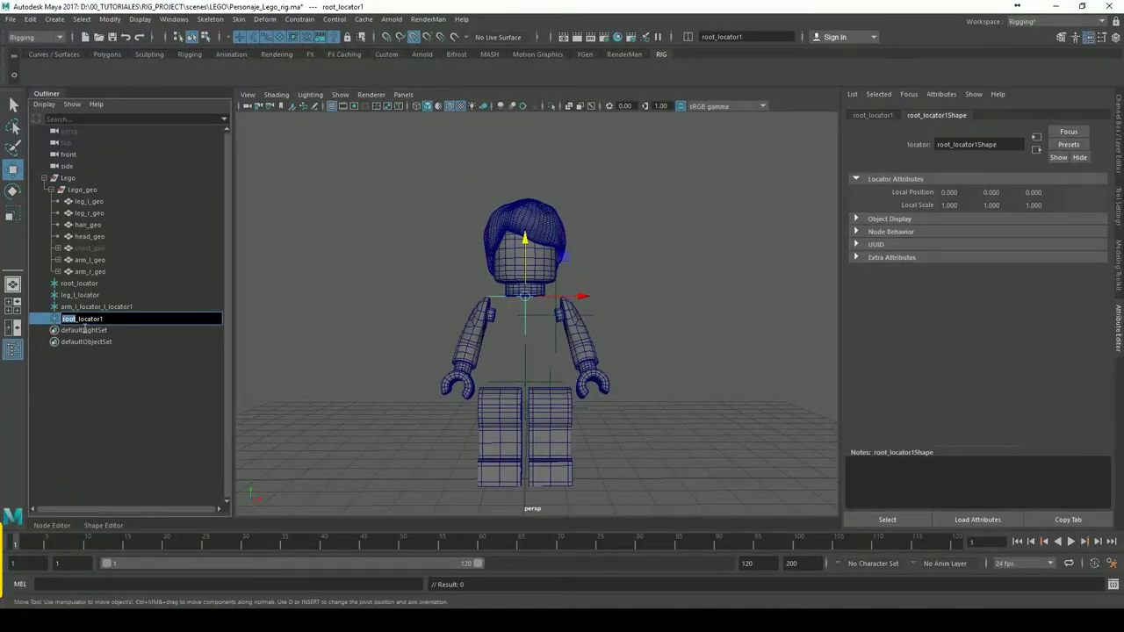
text(hea)
click(107, 309)
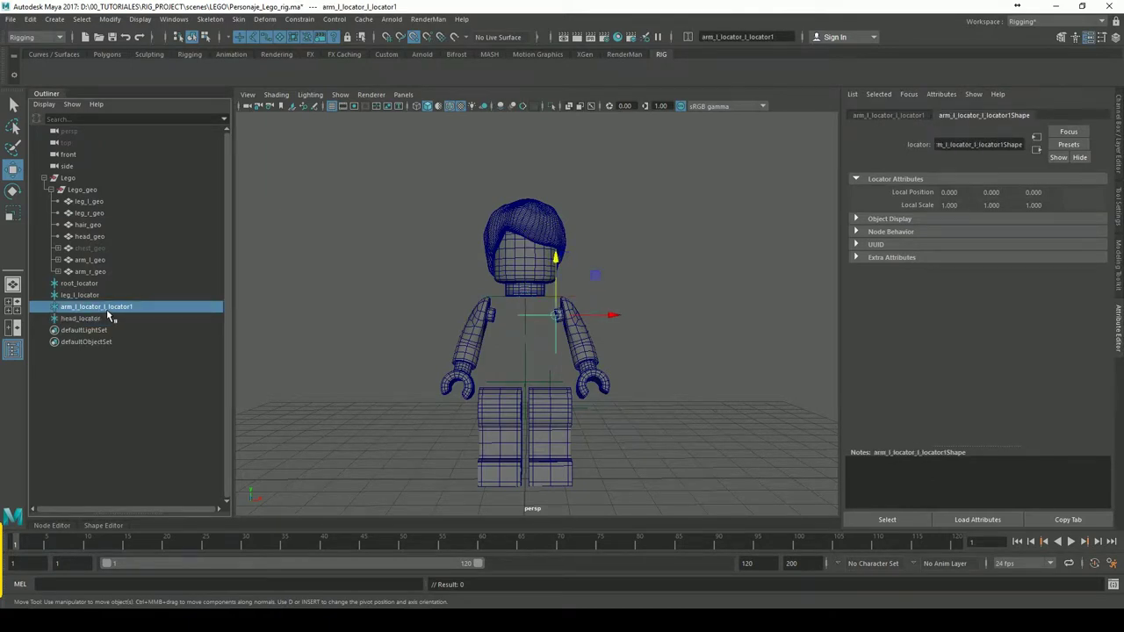
double_click(108, 309)
drag(101, 309, 151, 315)
key(BackSpace)
key(Return)
click(662, 280)
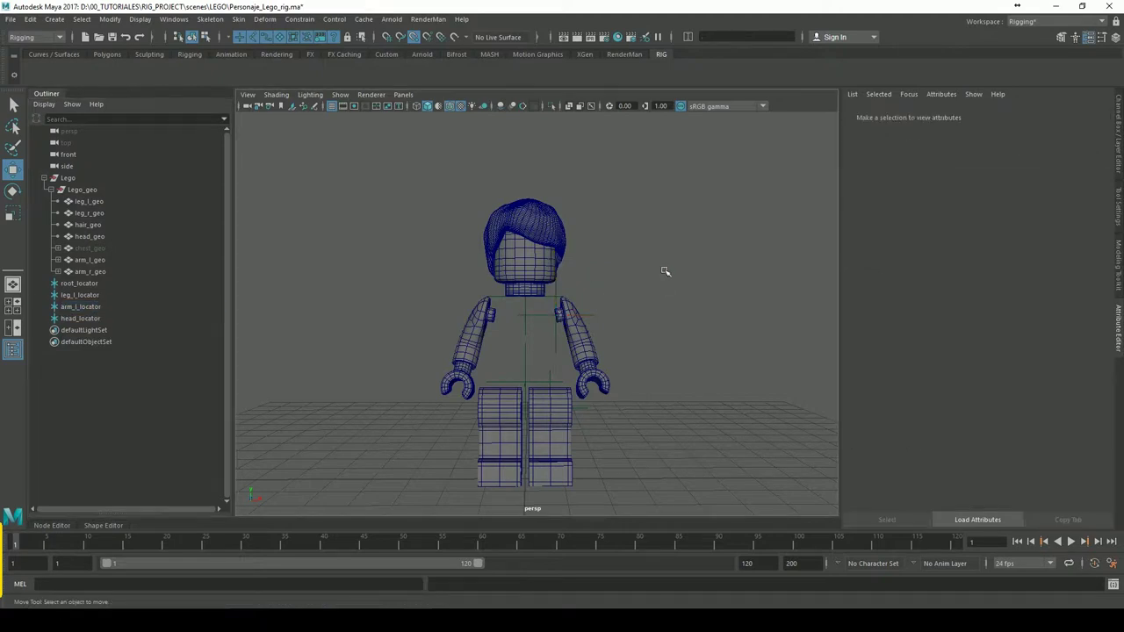
scroll(657, 269, up, 2)
scroll(657, 268, up, 3)
- Duplicate head_locator and, in Front view with X-Ray, raise the copy to the top of the head
click(484, 295)
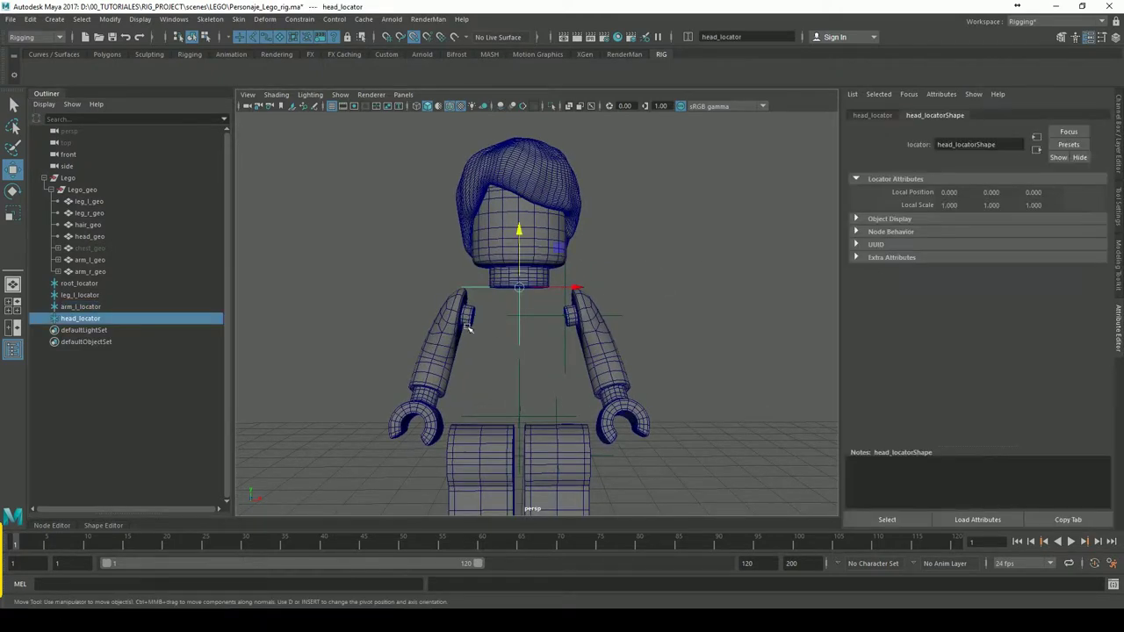
alt+drag(642, 284, 532, 314)
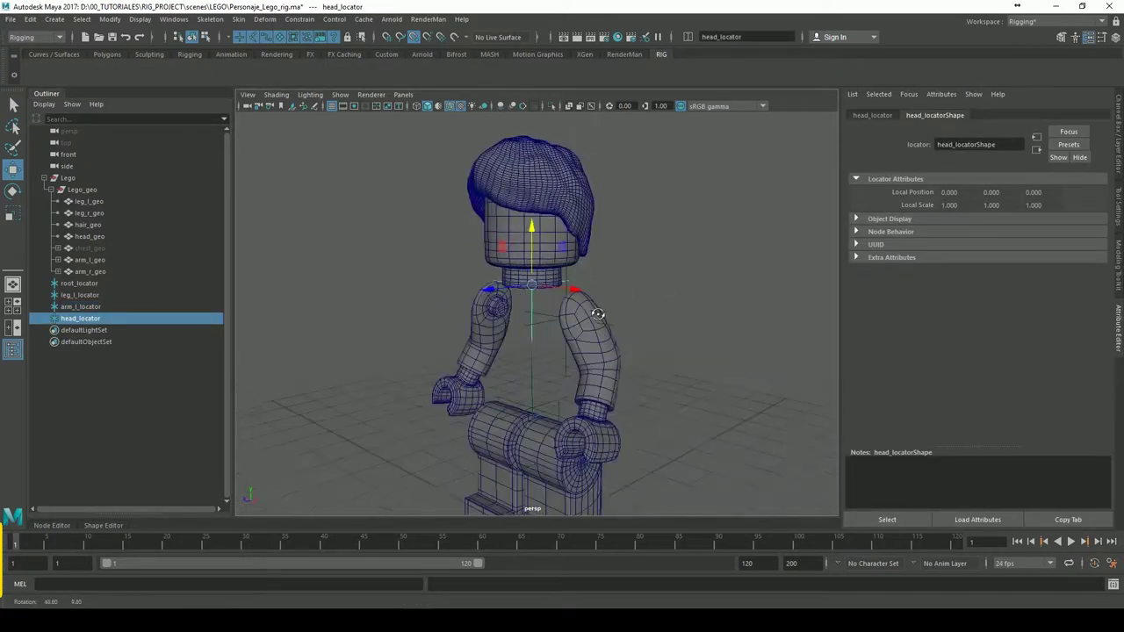
key(ctrl+d)
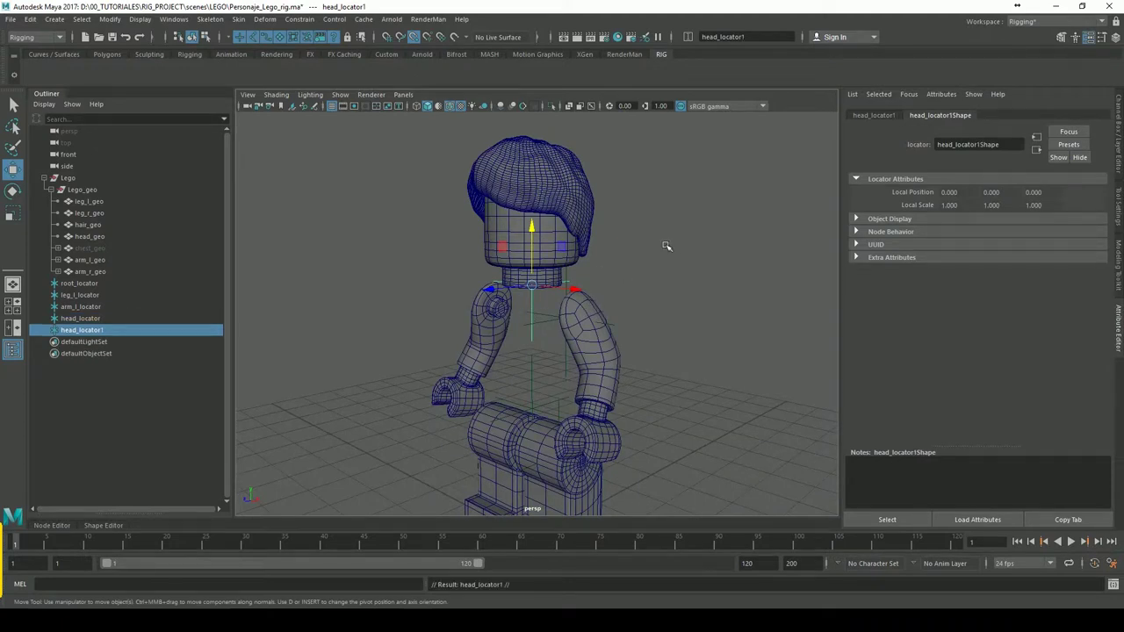
key(space)
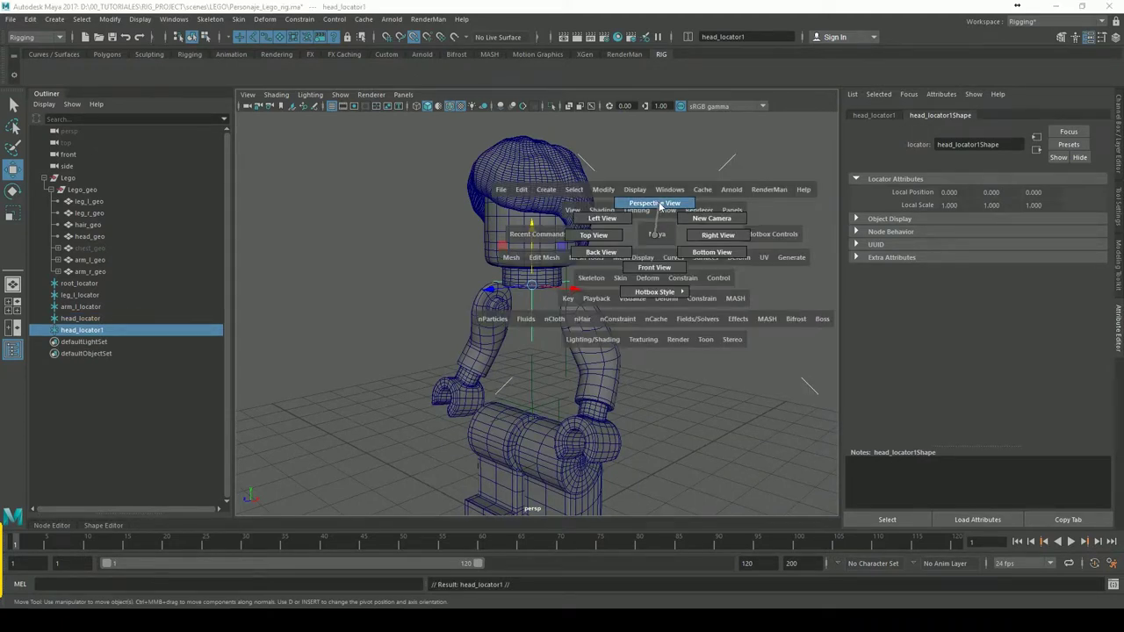
key(space)
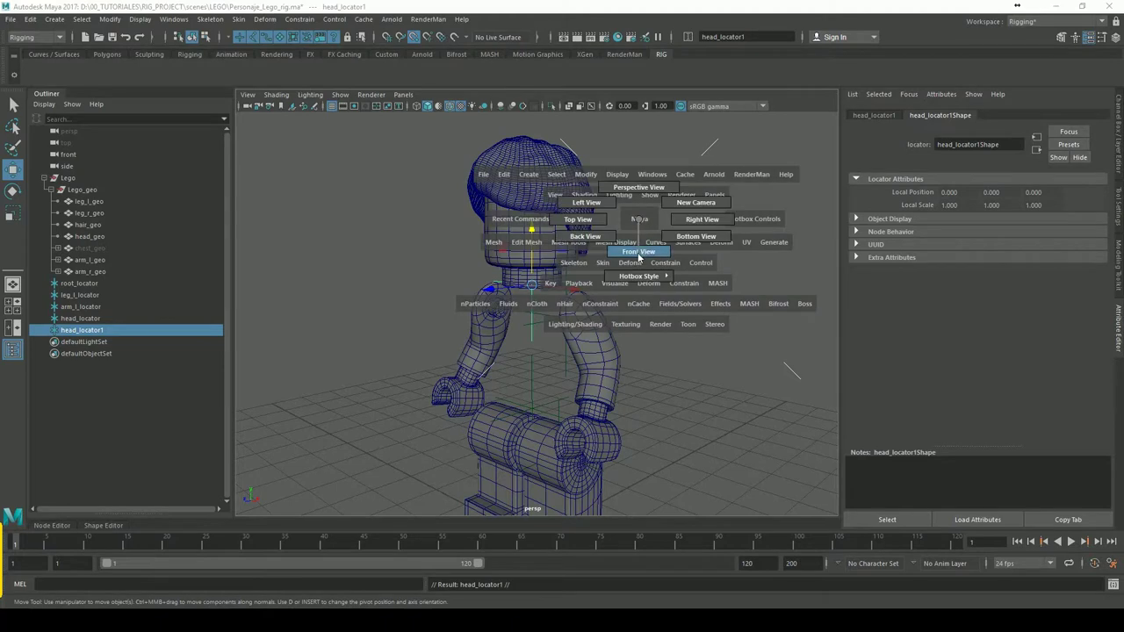
click(639, 255)
alt+right_drag(682, 228, 795, 209)
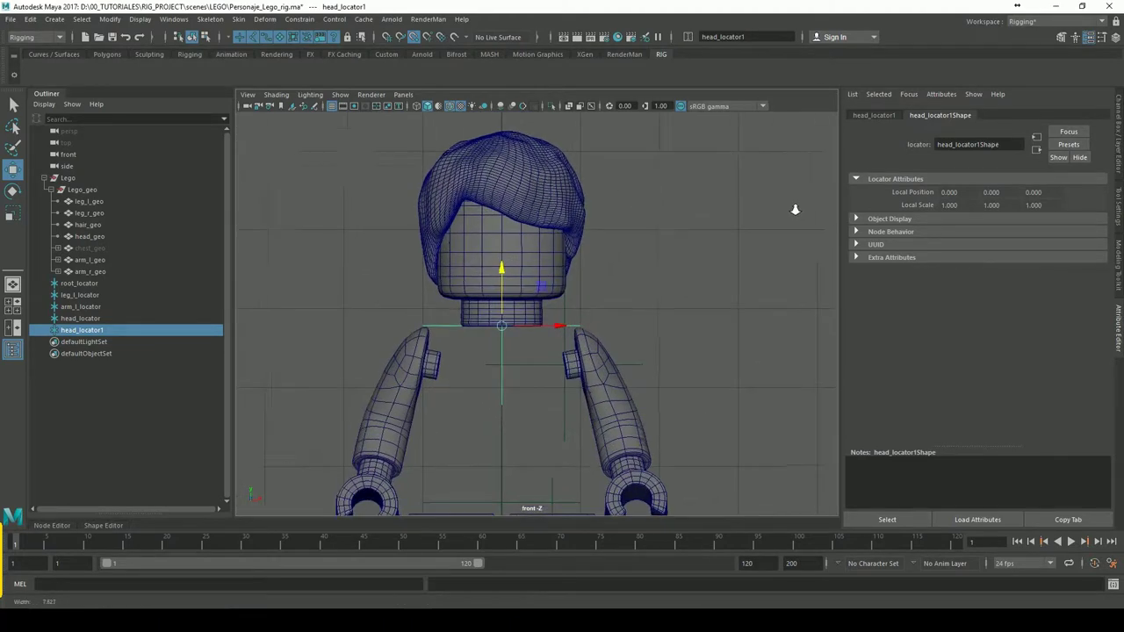
scroll(794, 209, up, 1)
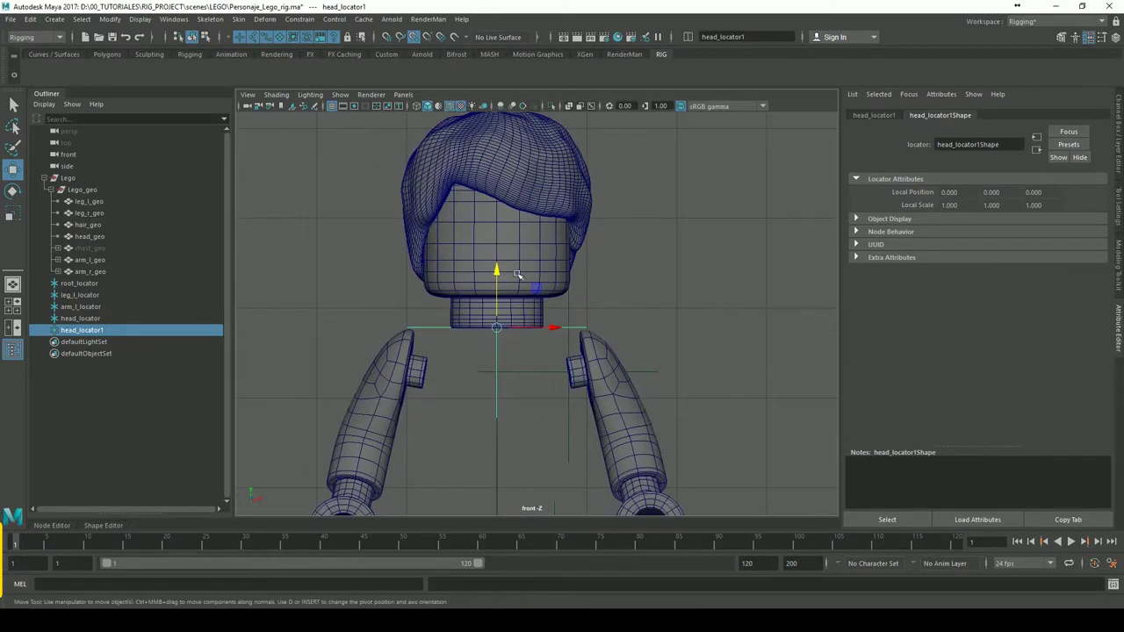
click(576, 110)
drag(497, 271, 498, 176)
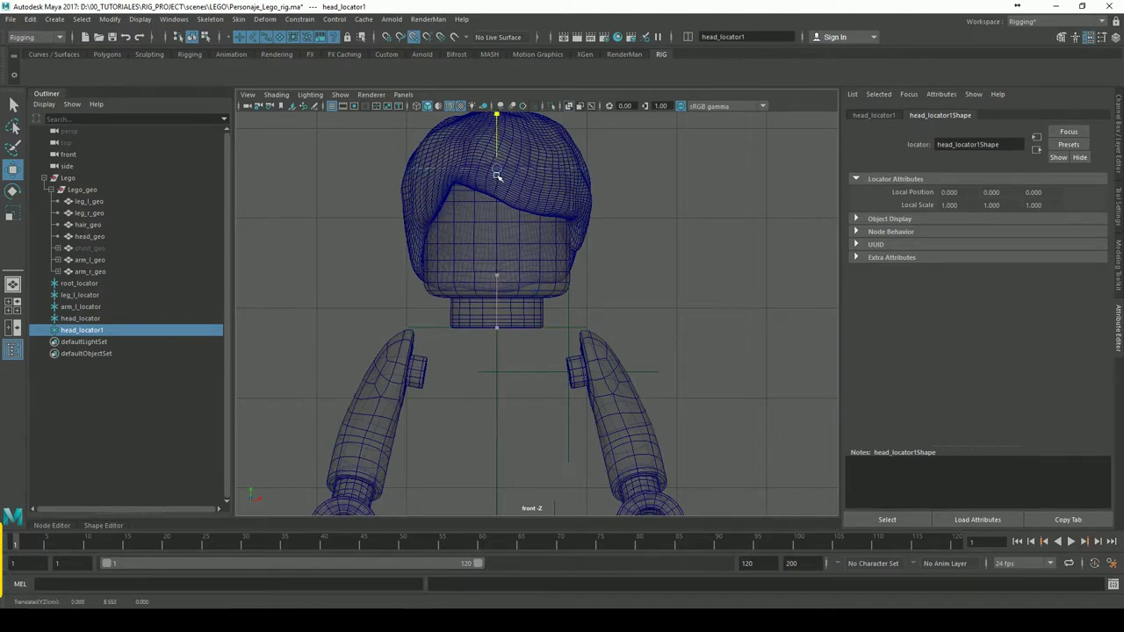
scroll(636, 181, down, 4)
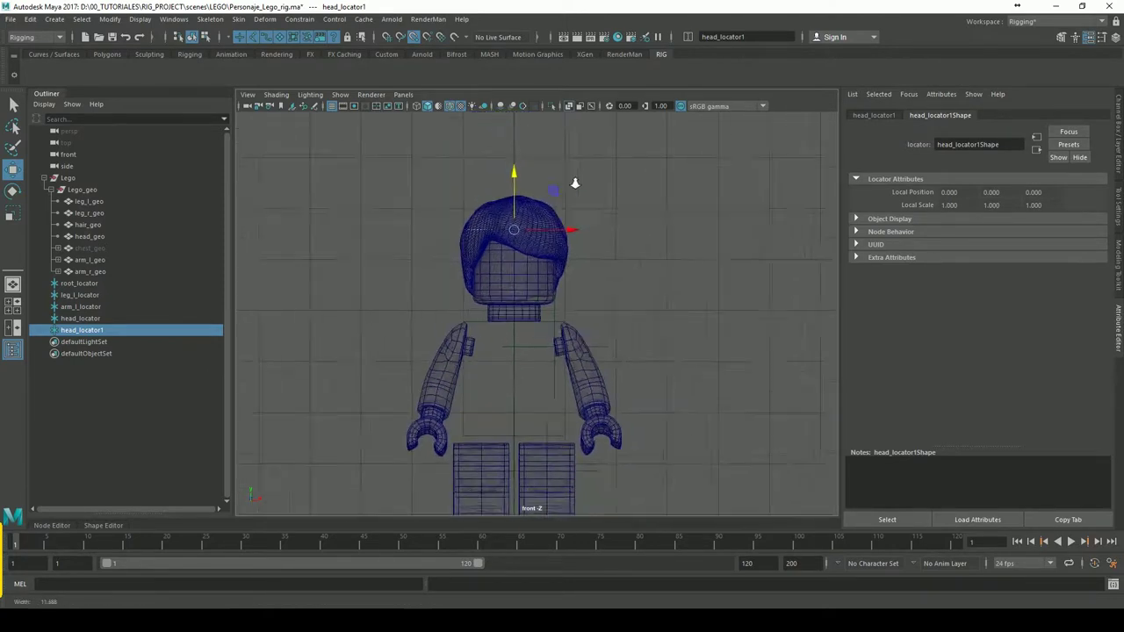
scroll(632, 175, up, 2)
- Back in perspective, rename the copy from head_locator1 to hair_locator
key(space)
drag(642, 204, 628, 161)
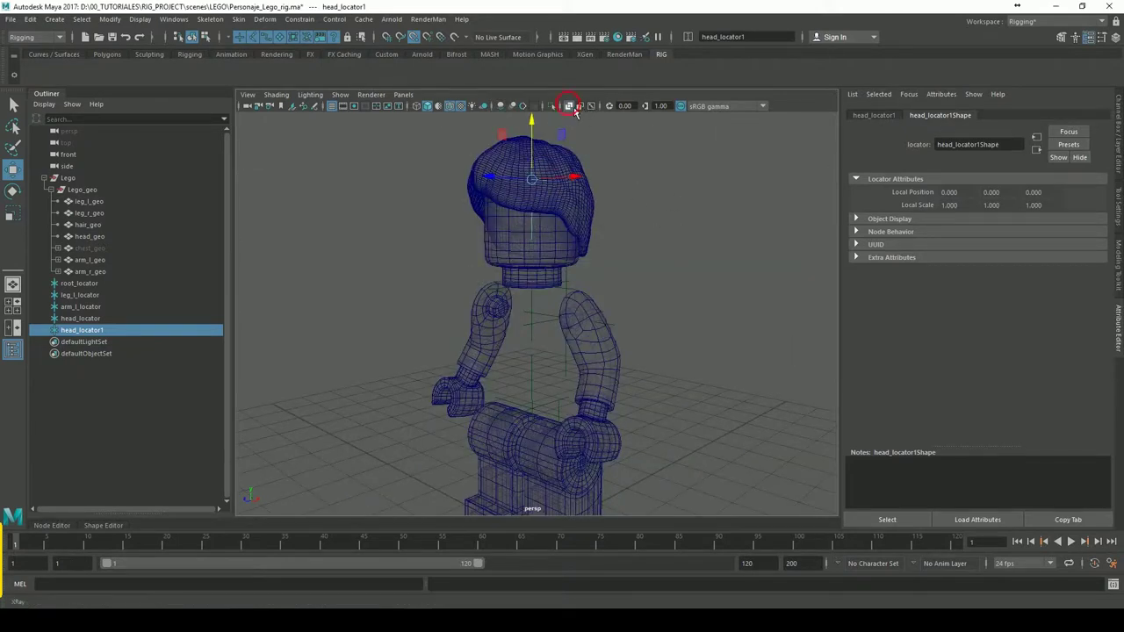
scroll(697, 196, down, 2)
alt+drag(698, 196, 689, 287)
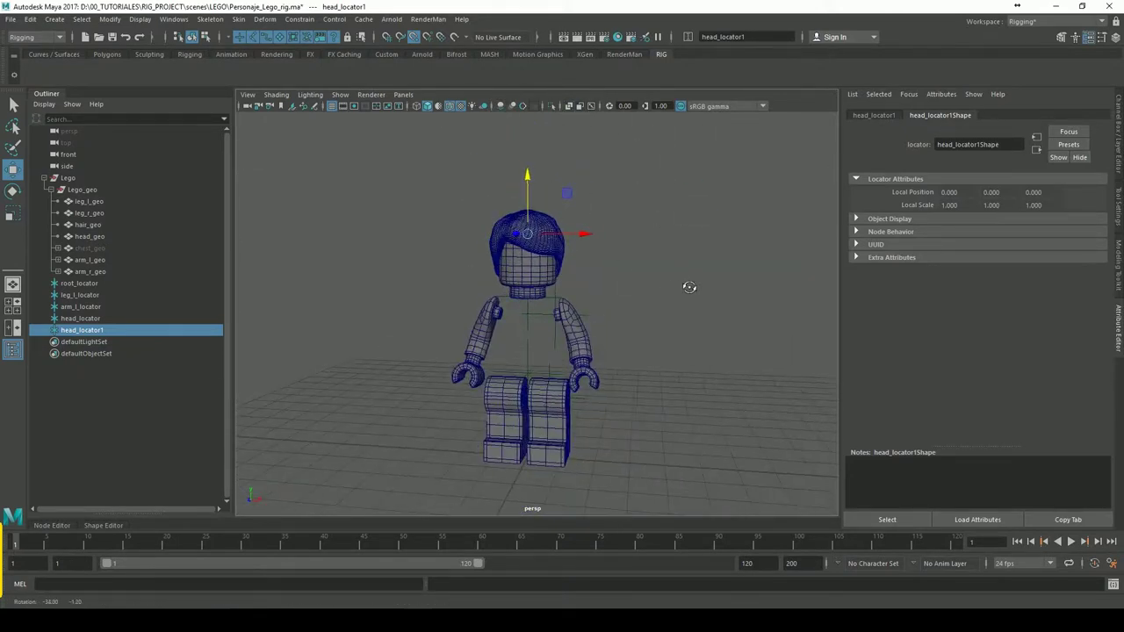
double_click(79, 331)
drag(79, 334, 47, 341)
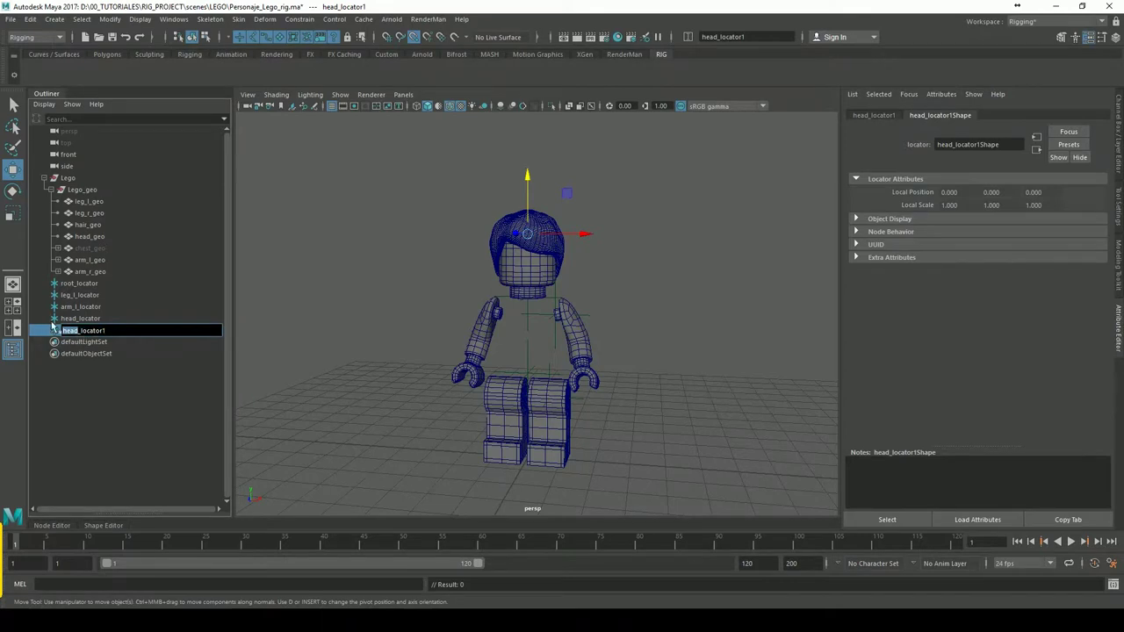
key(Return)
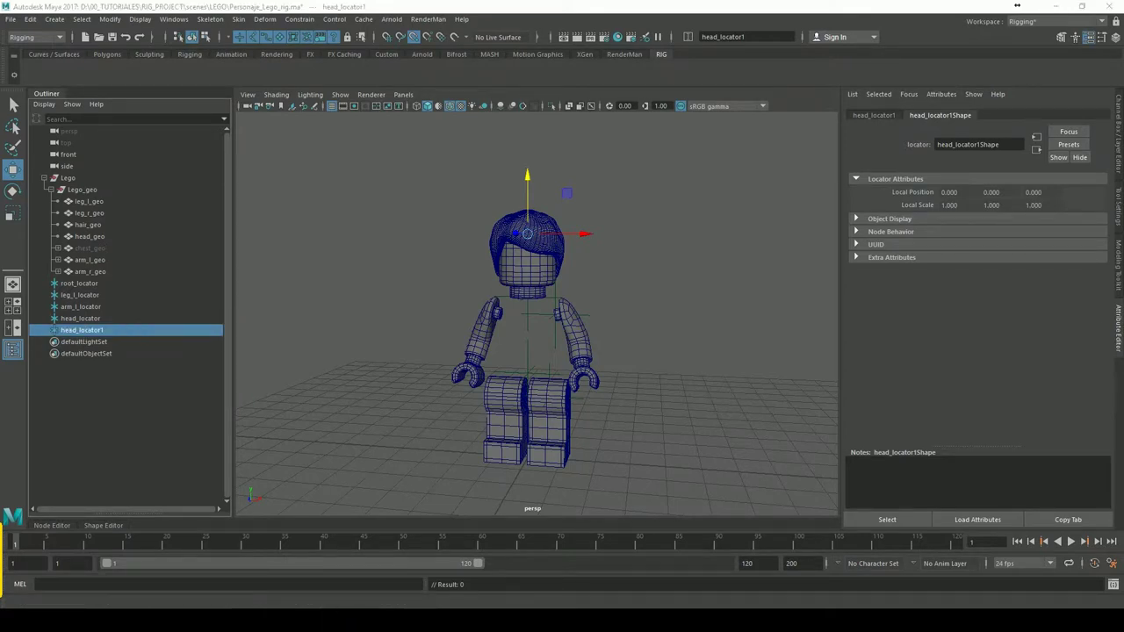
double_click(88, 331)
drag(77, 332, 14, 341)
text(hai)
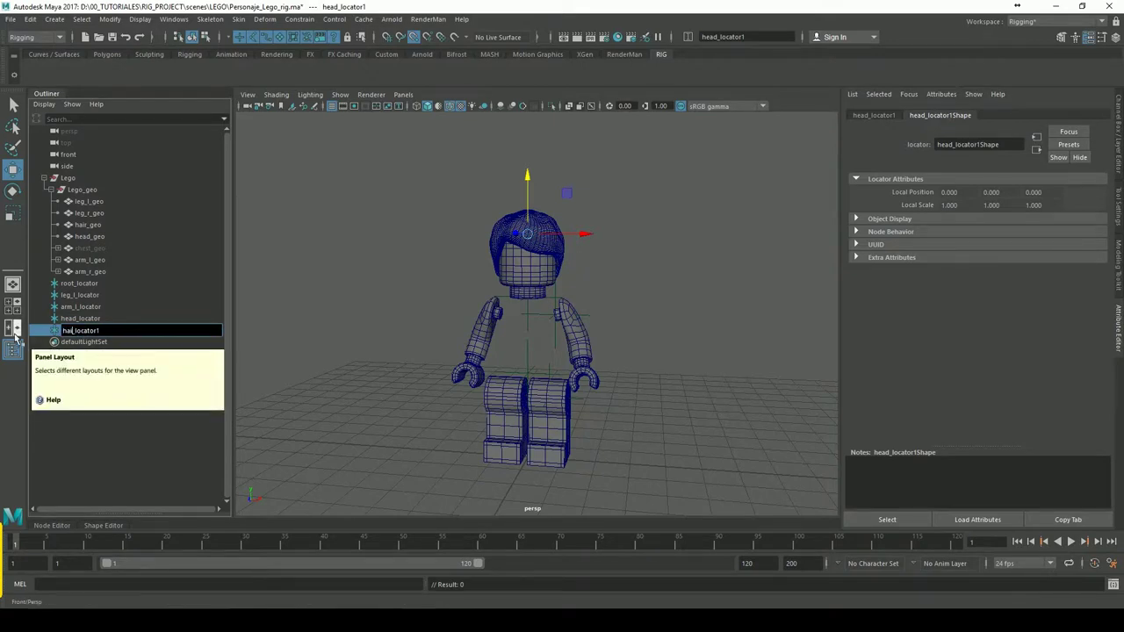
text(r)
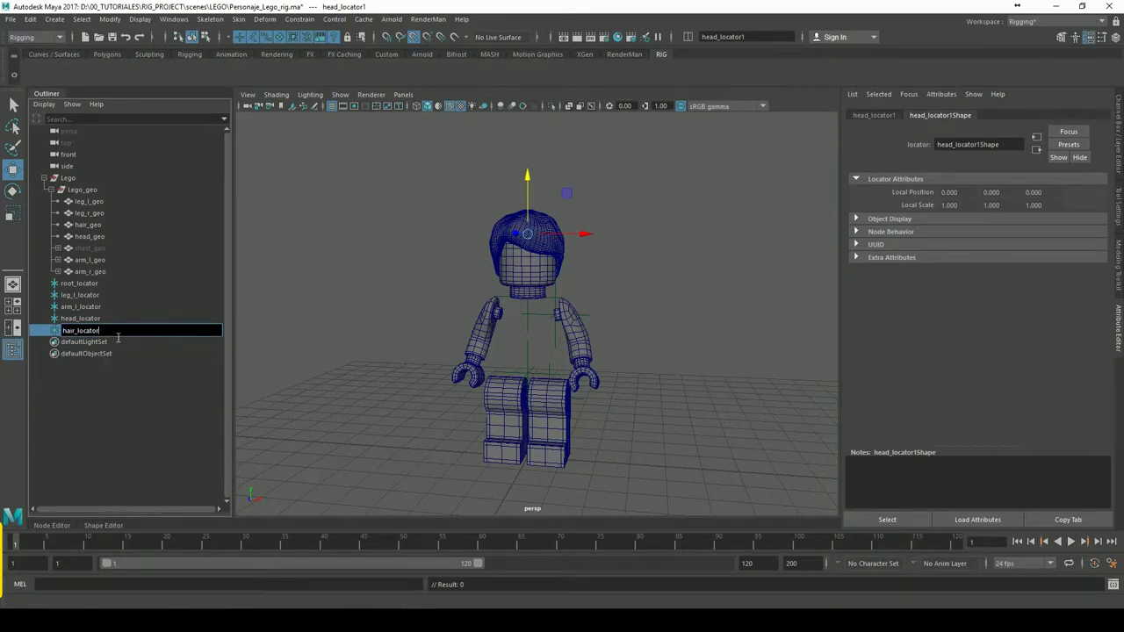
click(319, 296)
scroll(762, 243, up, 3)
mouse_move(763, 244)
alt+mouse_down()
mouse_move(612, 284)
mouse_move(670, 259)
alt+mouse_up()
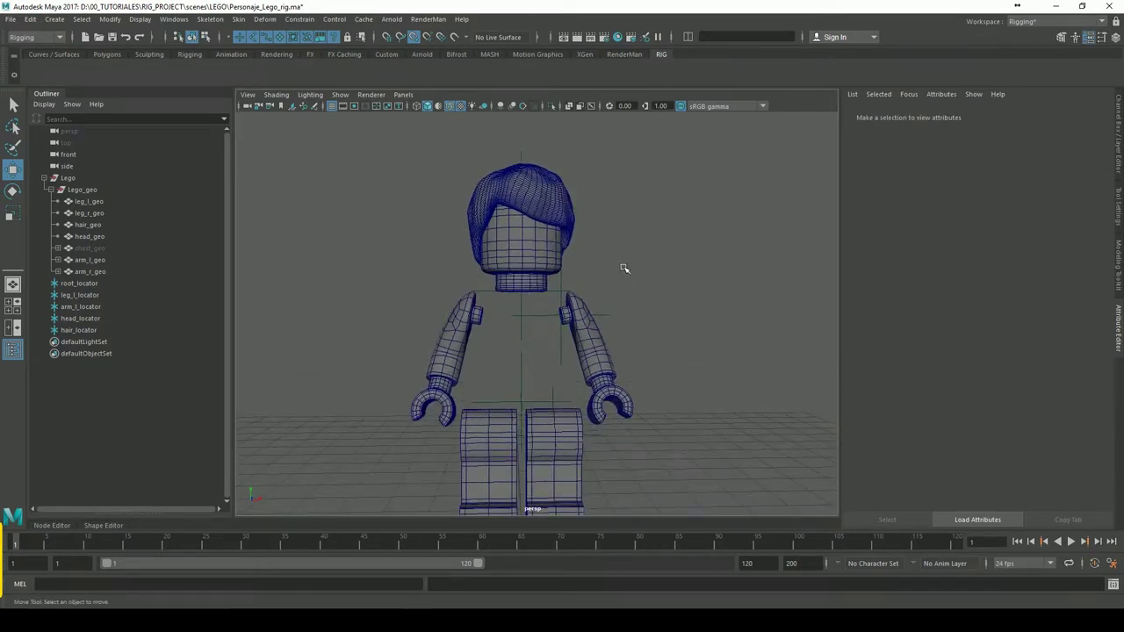
- Parent leg_l_locator, arm_l_locator, head_locator and hair_locator under root_locator in the Outliner
mouse_move(622, 284)
alt+mouse_down()
mouse_move(642, 339)
mouse_move(635, 349)
mouse_move(650, 349)
alt+mouse_up()
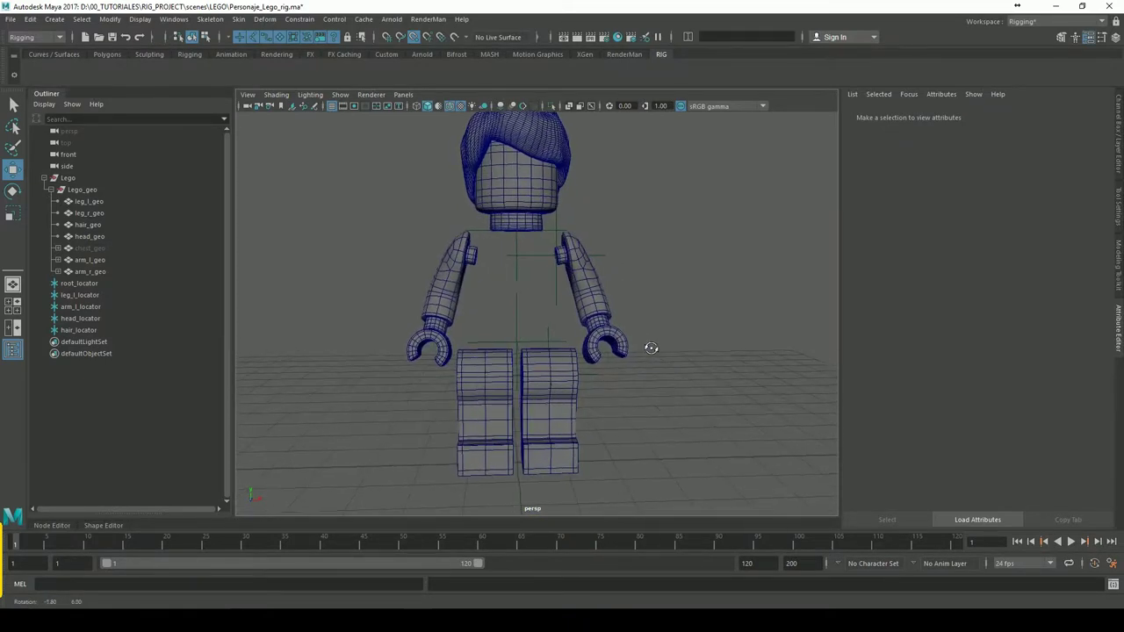
click(511, 303)
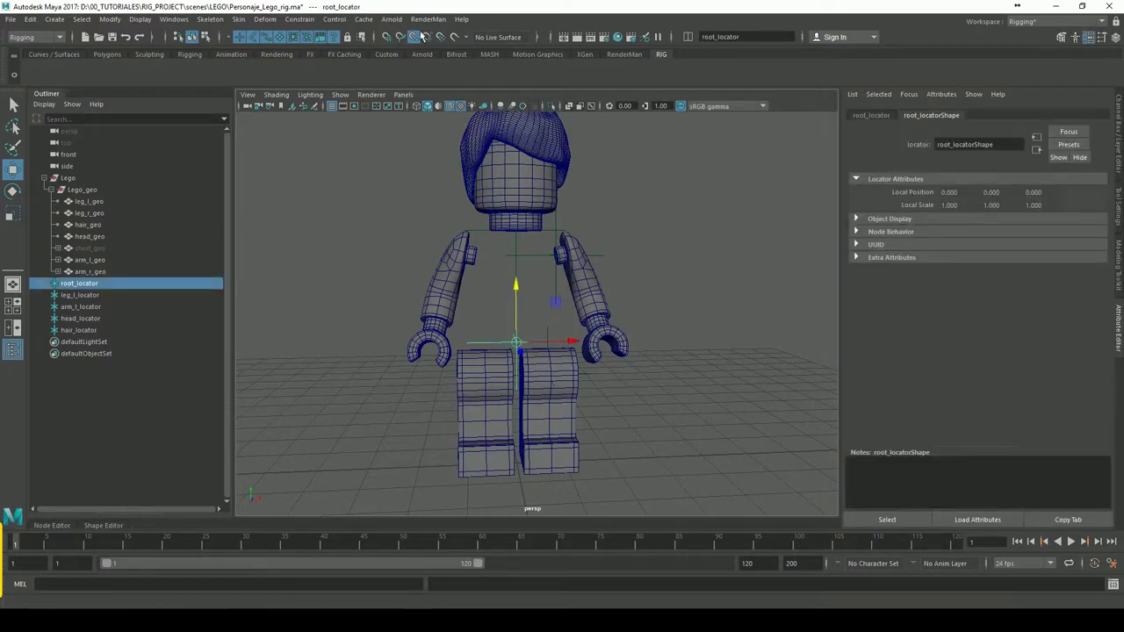
scroll(687, 290, up, 1)
mouse_move(686, 290)
alt+mouse_down()
mouse_move(672, 306)
mouse_move(514, 350)
alt+mouse_up()
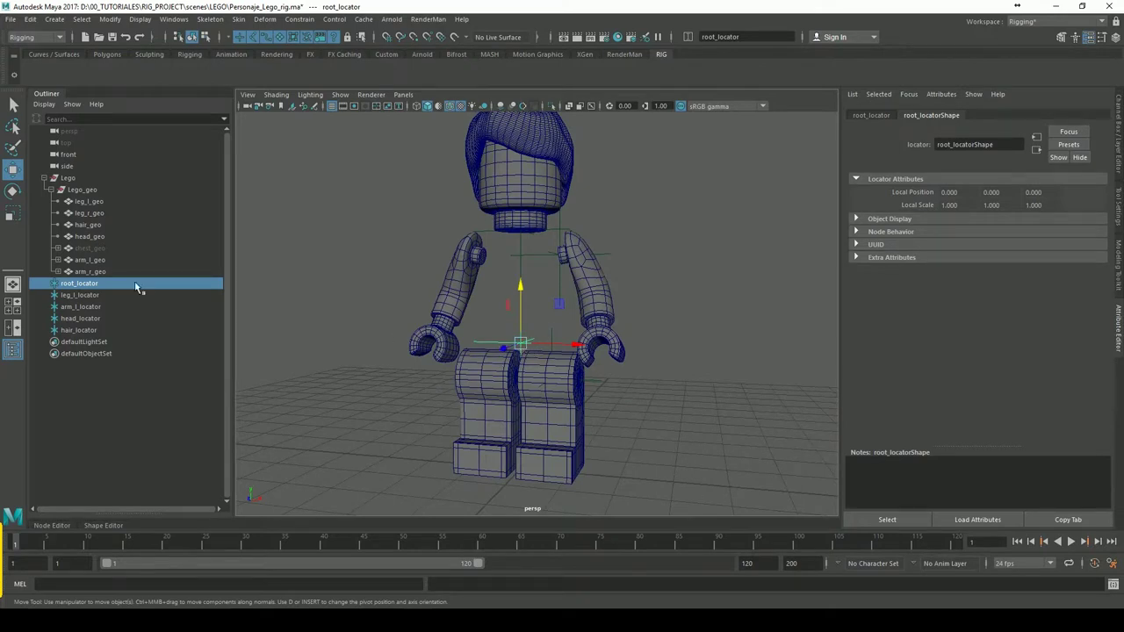
alt+drag(645, 321, 531, 360)
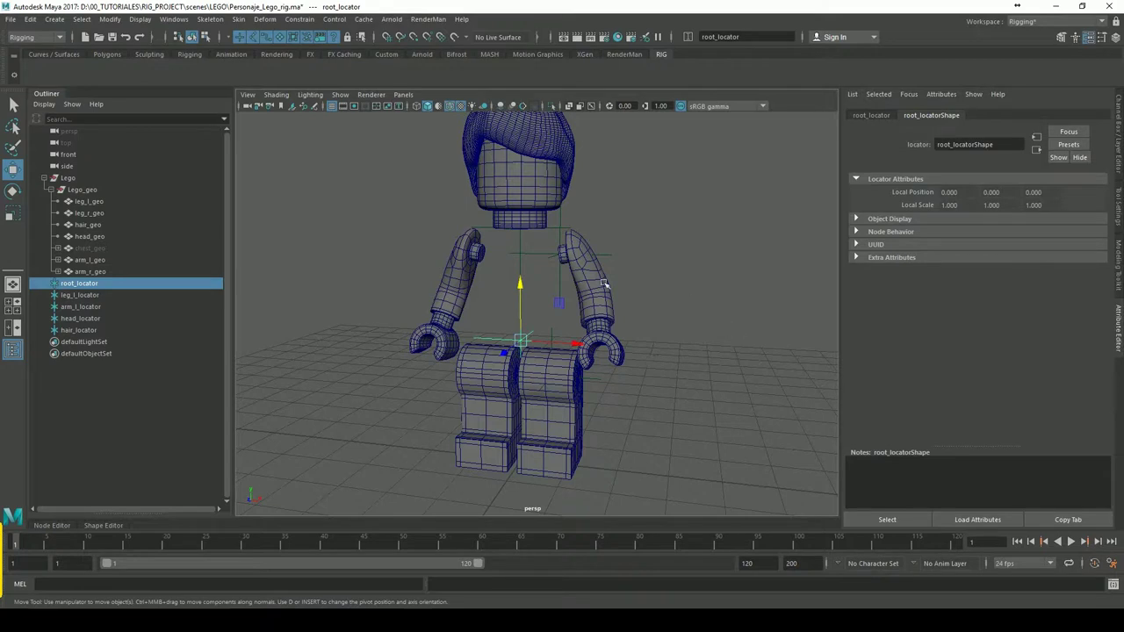
click(90, 298)
key(shift+Down)
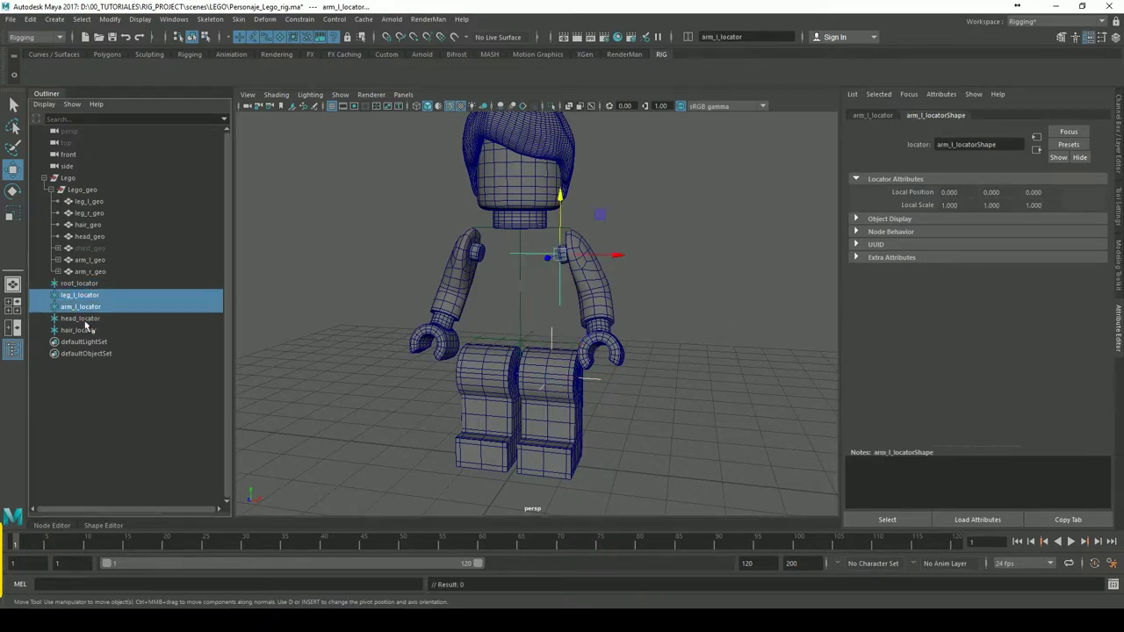
key(shift+Down)
key(shift+Down)
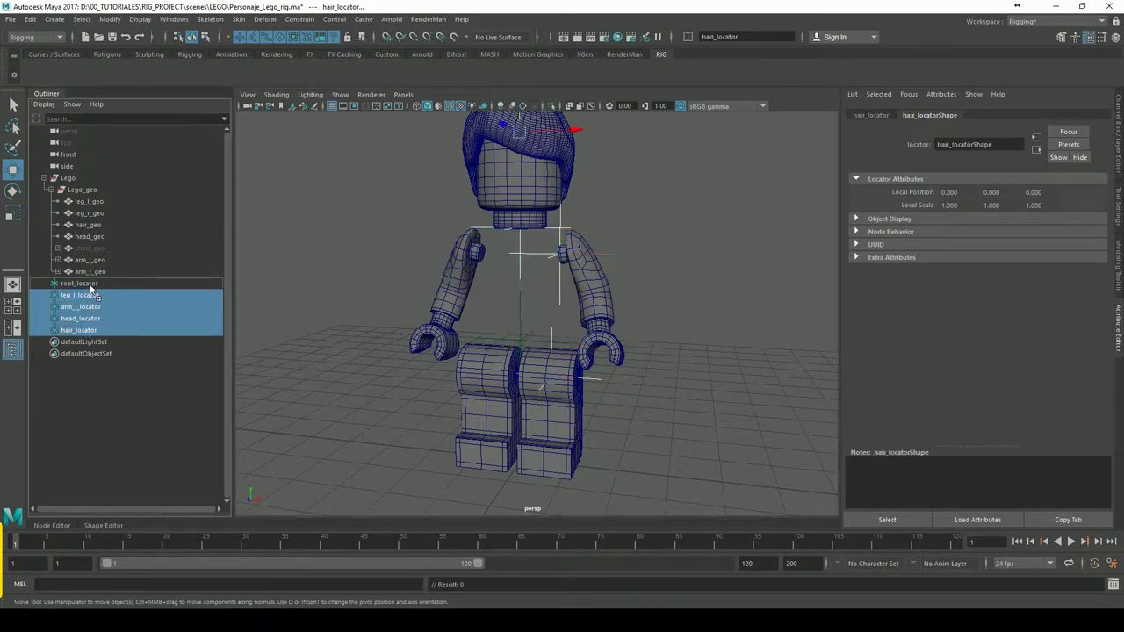
drag(94, 297, 91, 287)
- Test-move the whole locator rig by dragging root_locator sideways, then undo the move
click(79, 283)
mouse_move(575, 343)
mouse_down()
mouse_move(641, 351)
mouse_move(535, 334)
mouse_move(682, 338)
mouse_up()
key(ctrl+z)
key(ctrl+z)
key(ctrl+z)
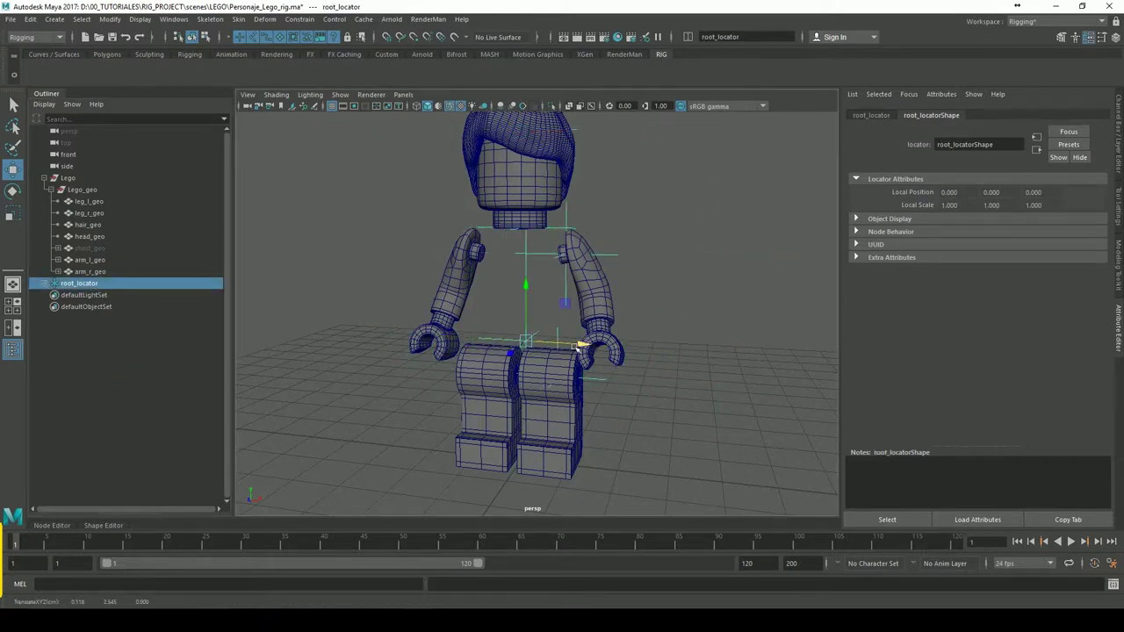
key(ctrl+z)
key(ctrl+z)
- Expand root_locator to check its children and make chest_geo visible again
mouse_move(702, 276)
alt+mouse_down()
mouse_move(642, 304)
mouse_move(700, 326)
mouse_move(705, 286)
mouse_move(667, 316)
mouse_move(667, 331)
alt+mouse_up()
click(49, 285)
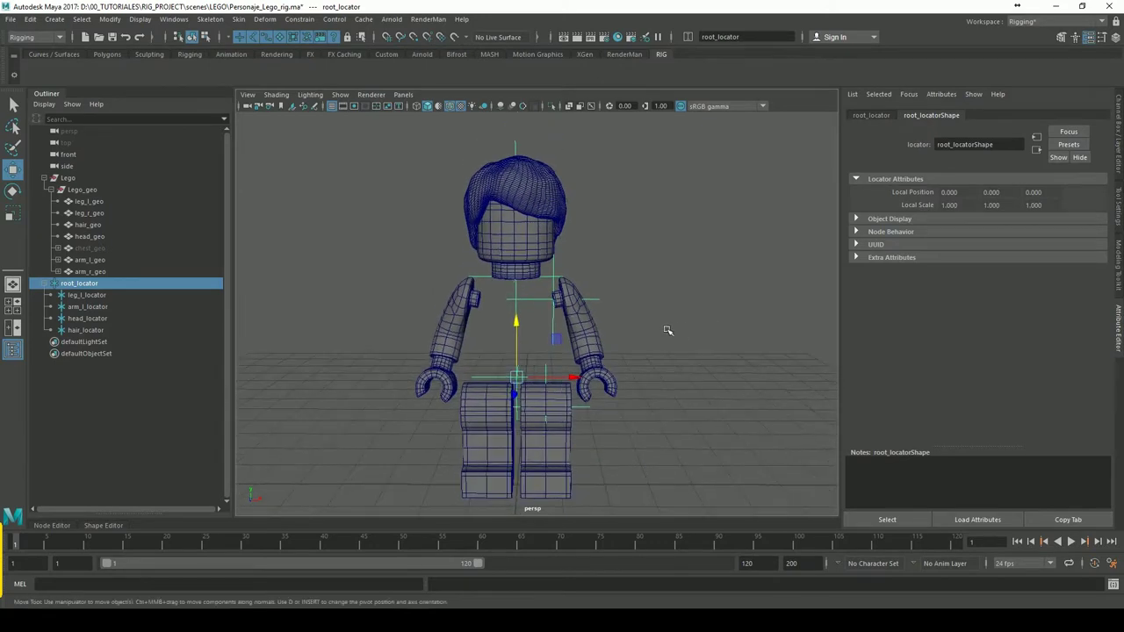
click(98, 253)
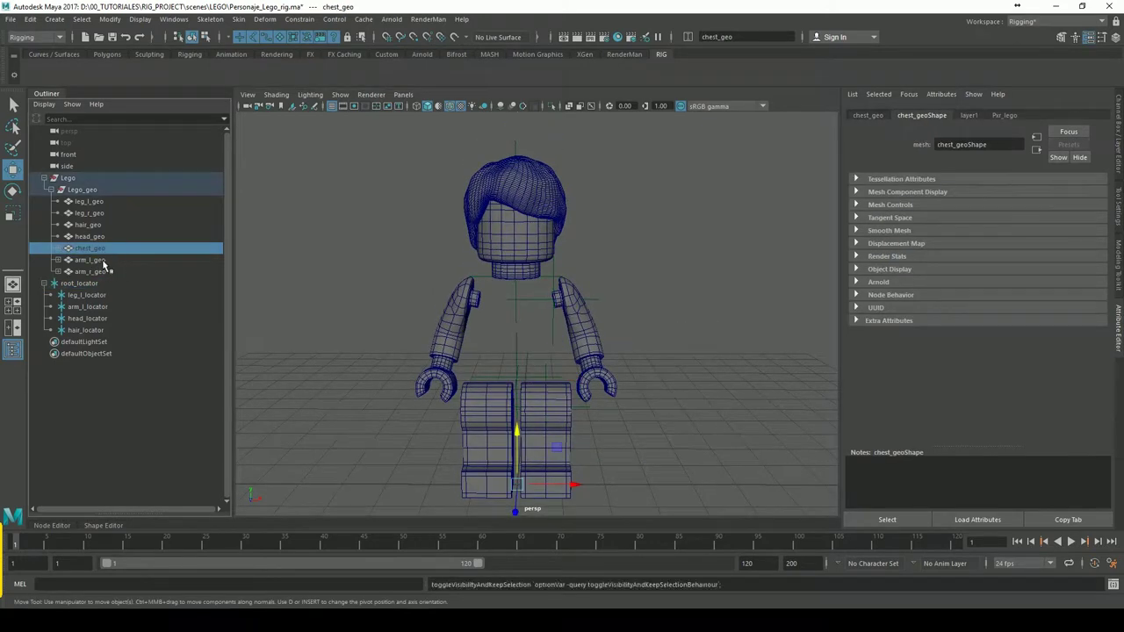
click(674, 273)
alt+drag(651, 312, 620, 304)
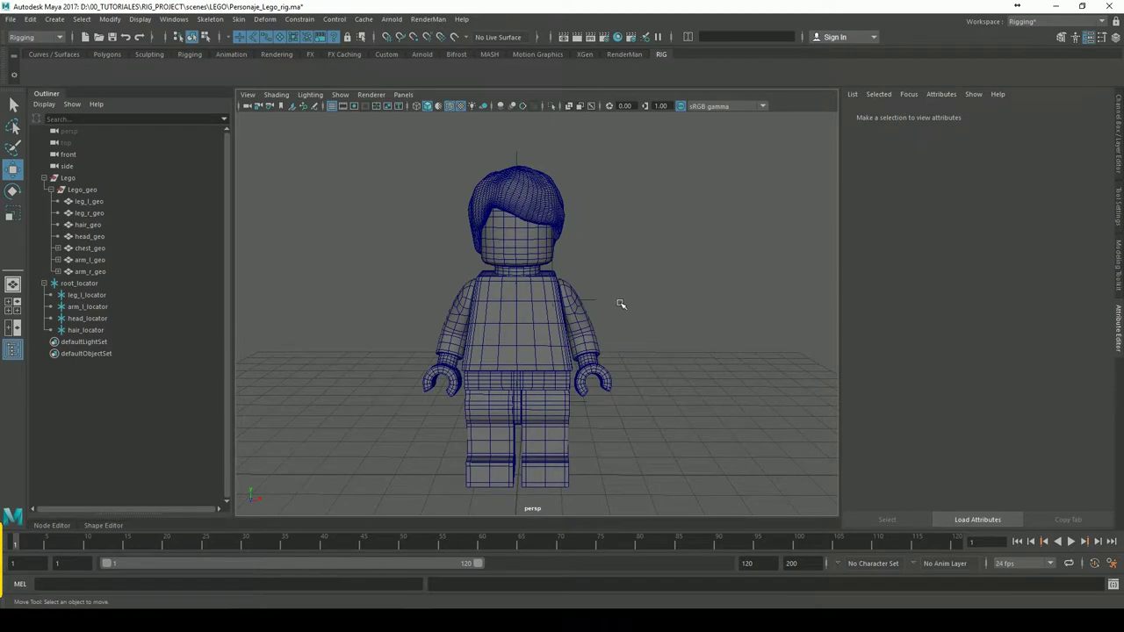
click(97, 284)
alt+drag(657, 311, 637, 325)
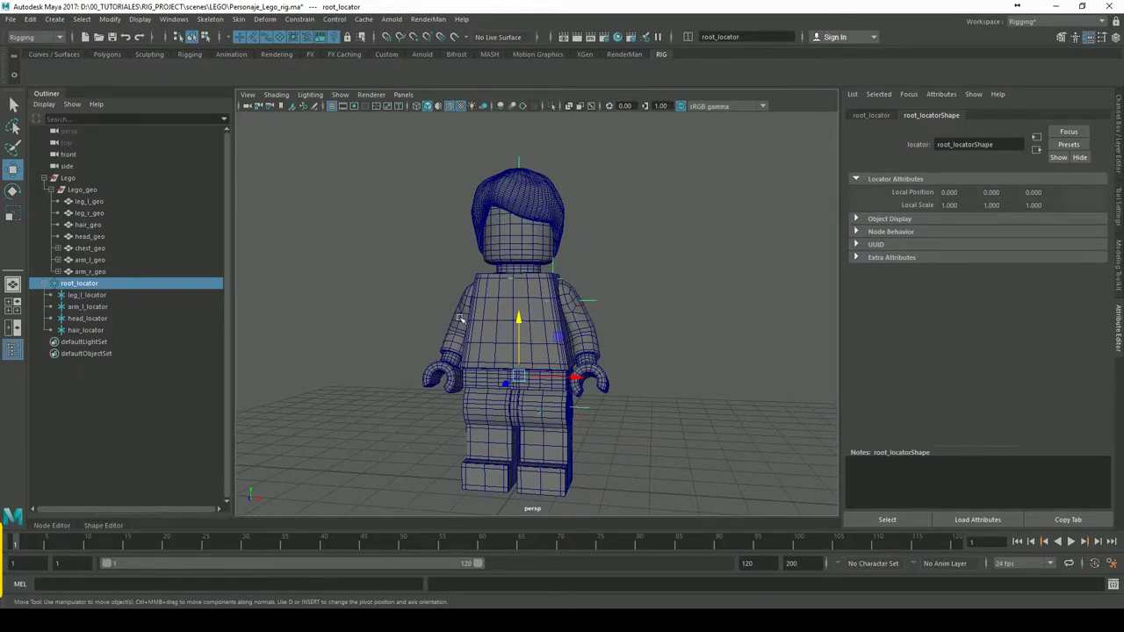
- Parent-constrain chest_geo to root_locator with Maintain offset turned on
ctrl+click(89, 248)
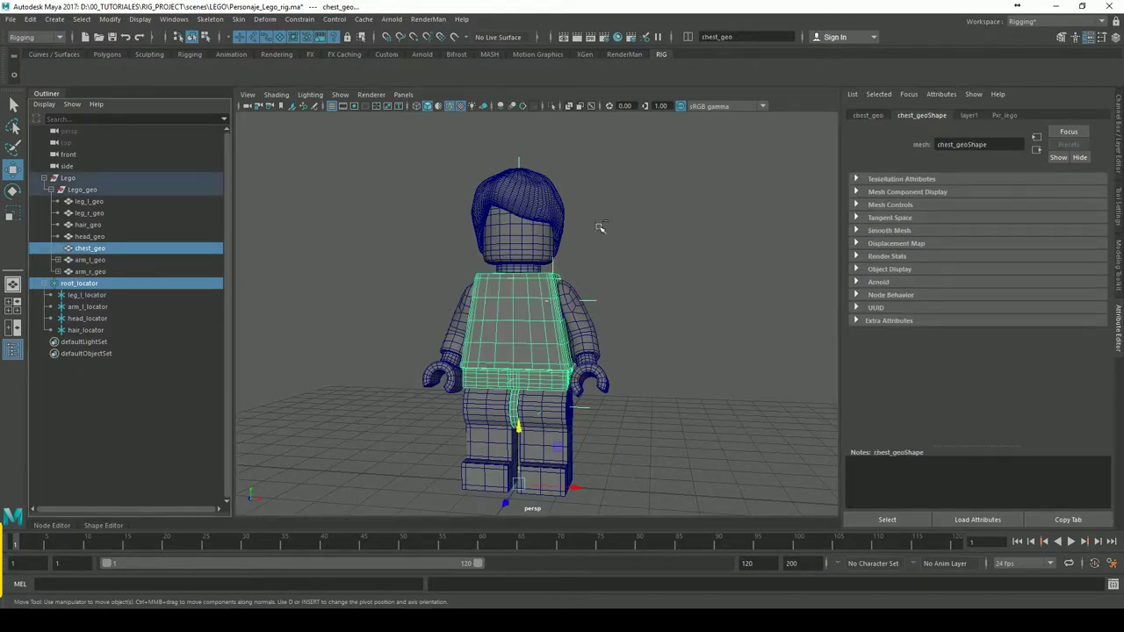
click(299, 18)
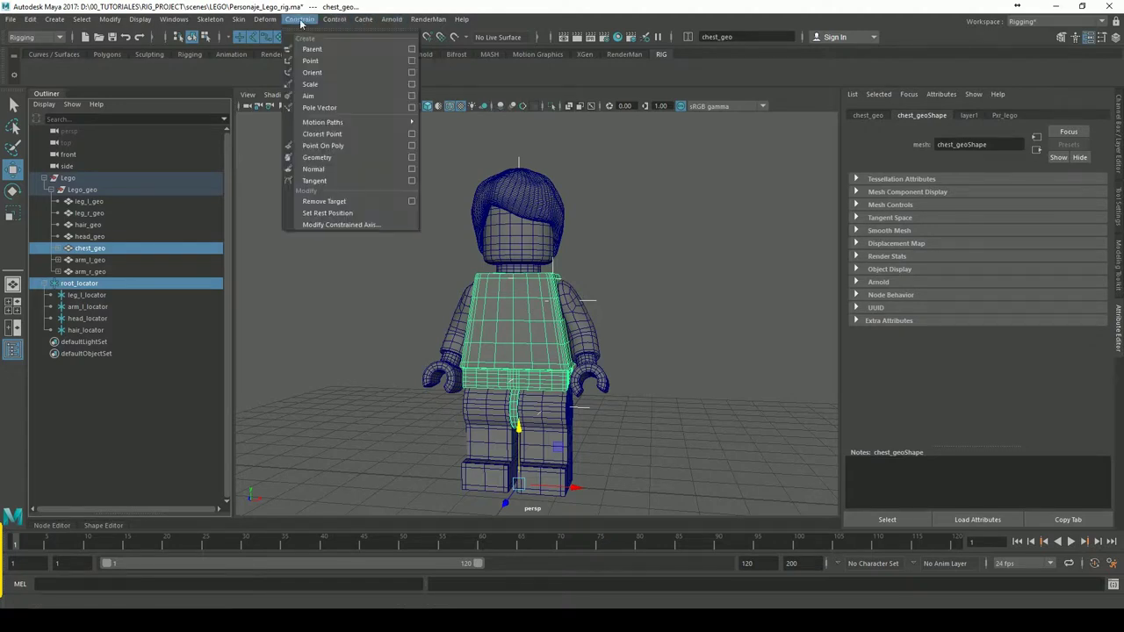
click(413, 50)
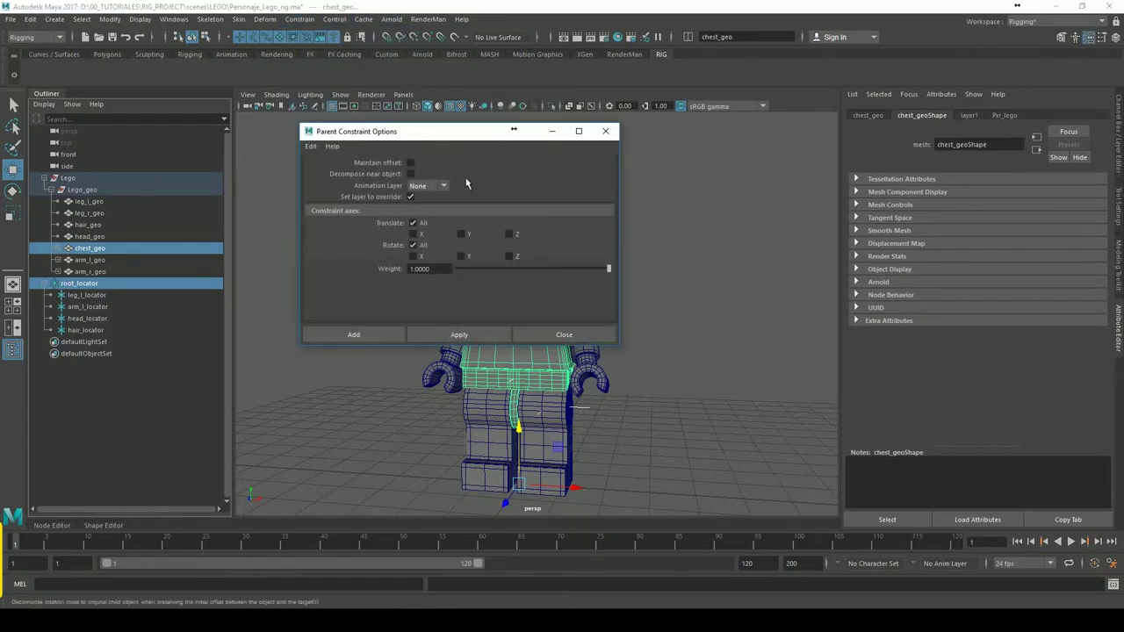
drag(443, 132, 763, 148)
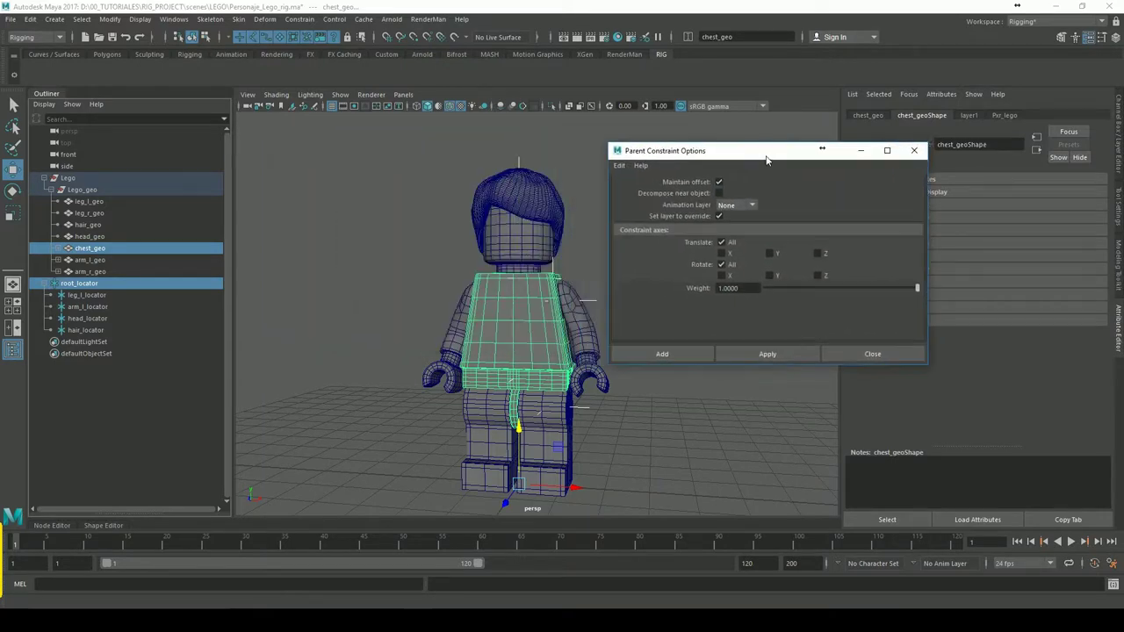
click(682, 351)
- Test-move root_locator to confirm the chest follows, then undo the move
click(694, 400)
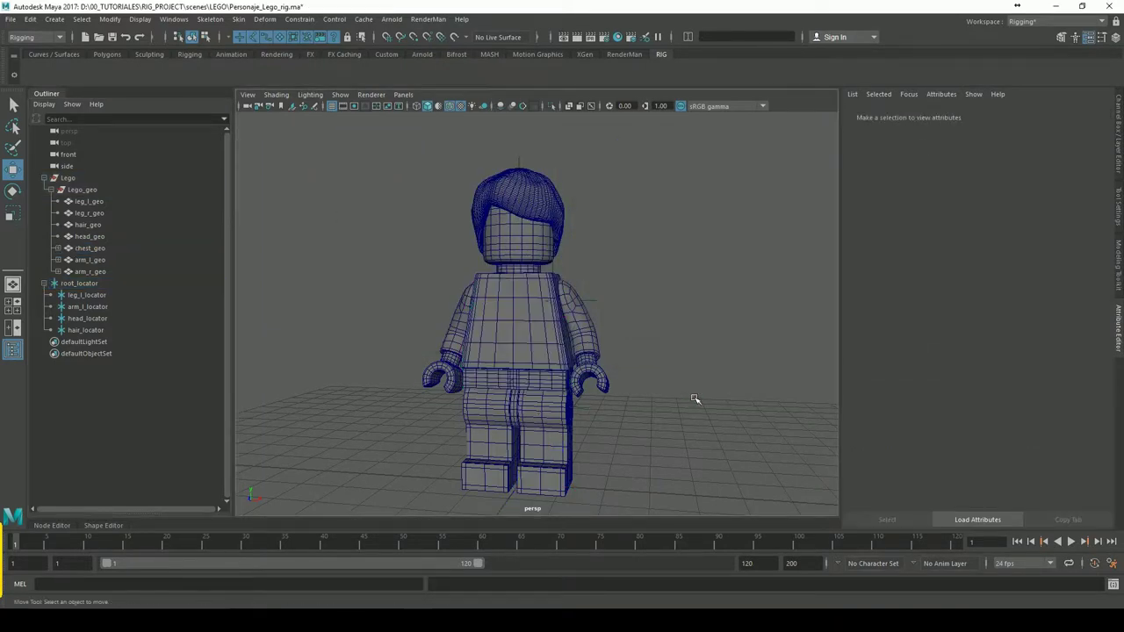
click(101, 284)
mouse_move(582, 386)
mouse_down()
mouse_move(634, 384)
mouse_move(451, 377)
mouse_move(641, 381)
mouse_move(555, 370)
mouse_up()
key(ctrl+z)
key(ctrl+z)
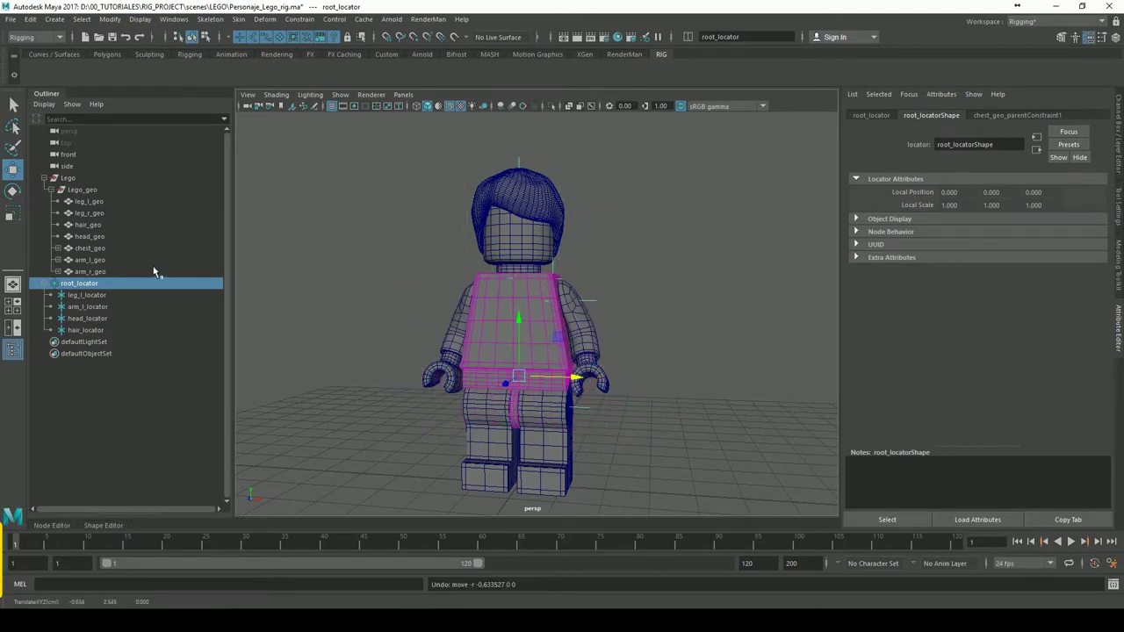
click(95, 297)
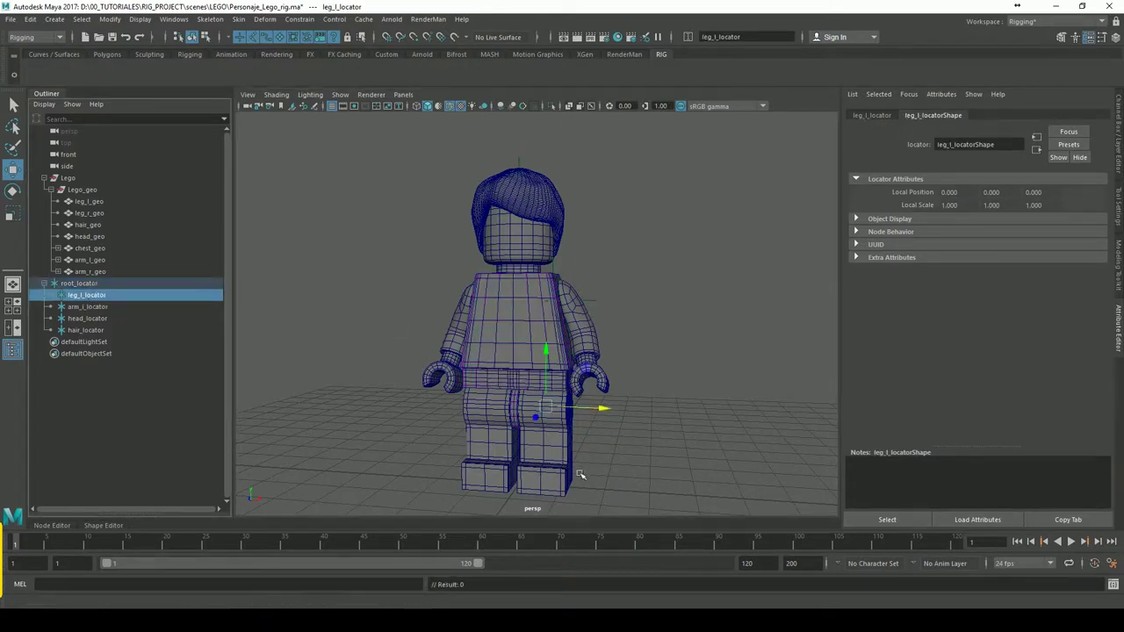
- Parent-constrain leg_l_geo to leg_l_locator and test-rotate the locator, then undo
shift+click(571, 461)
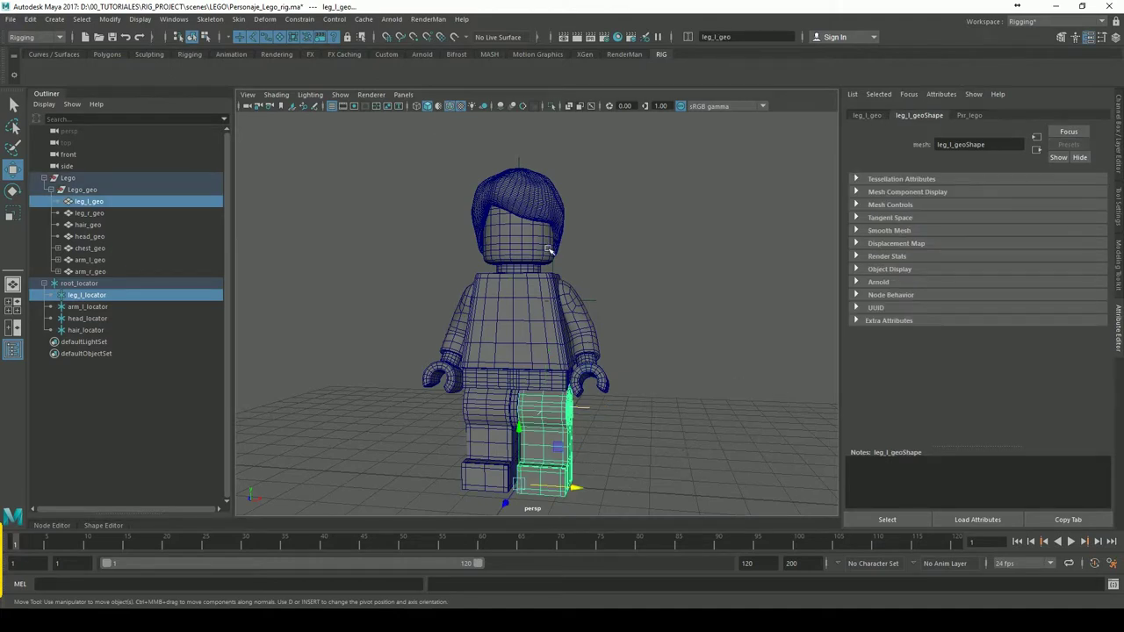
click(300, 19)
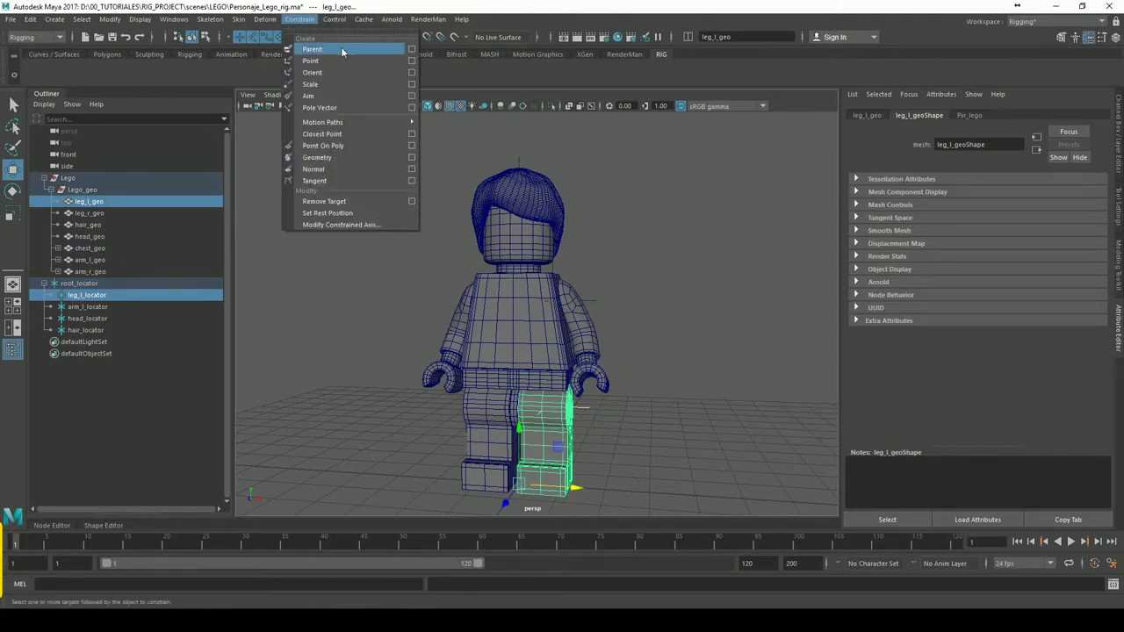
click(342, 50)
click(102, 299)
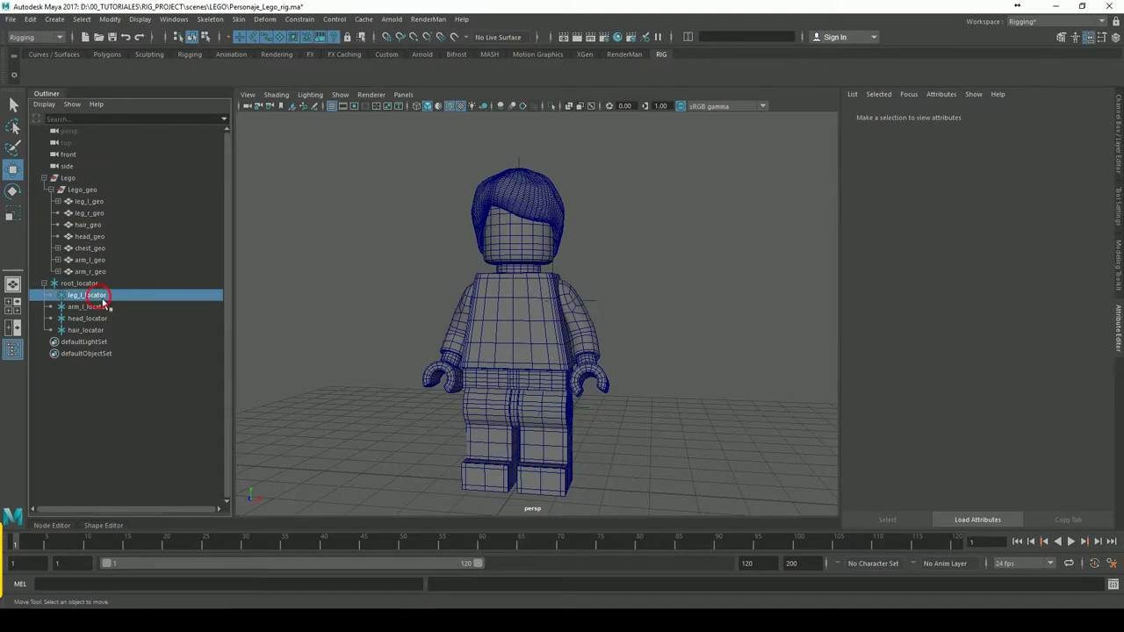
key(e)
drag(547, 396, 562, 457)
key(ctrl+z)
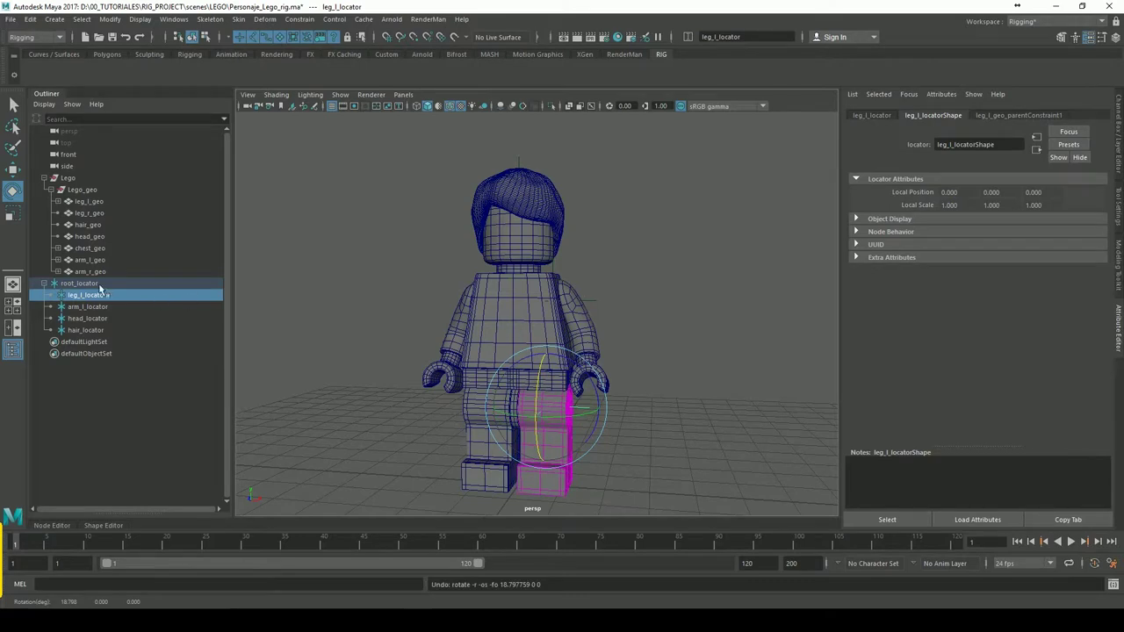
- Test-move root_locator to check the chest and left leg both follow, then undo
click(99, 284)
key(w)
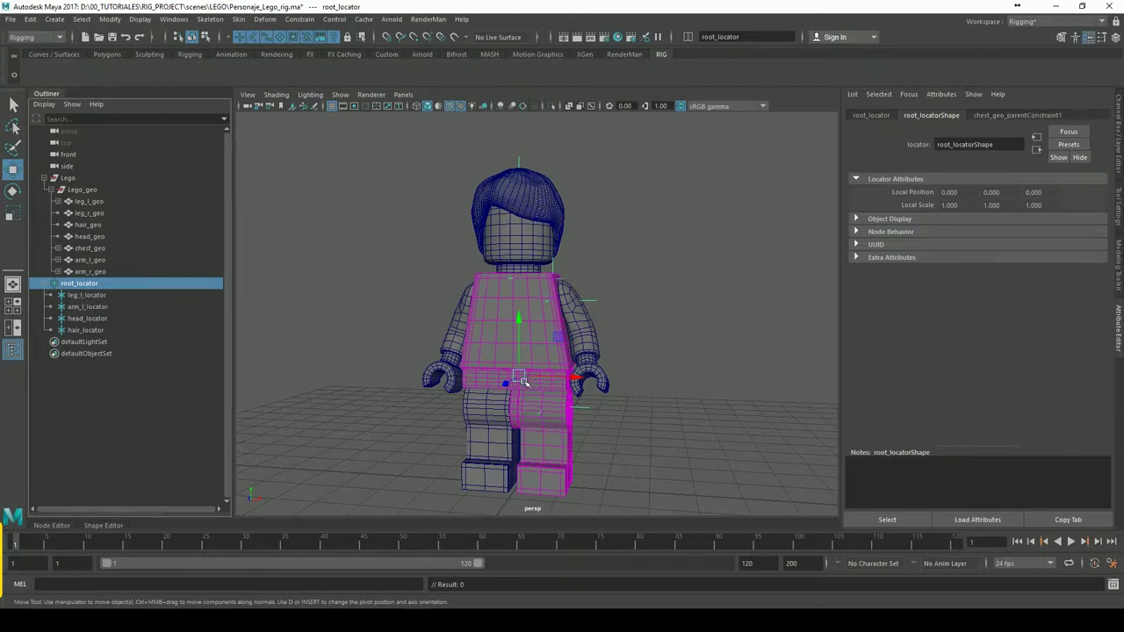
drag(524, 383, 572, 382)
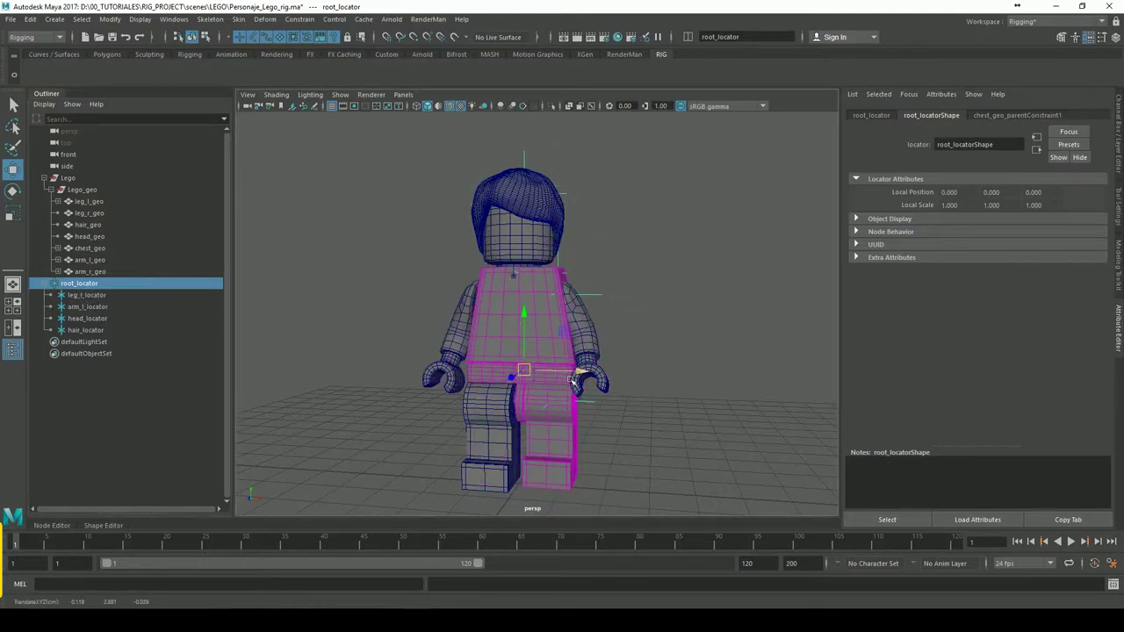
key(ctrl+z)
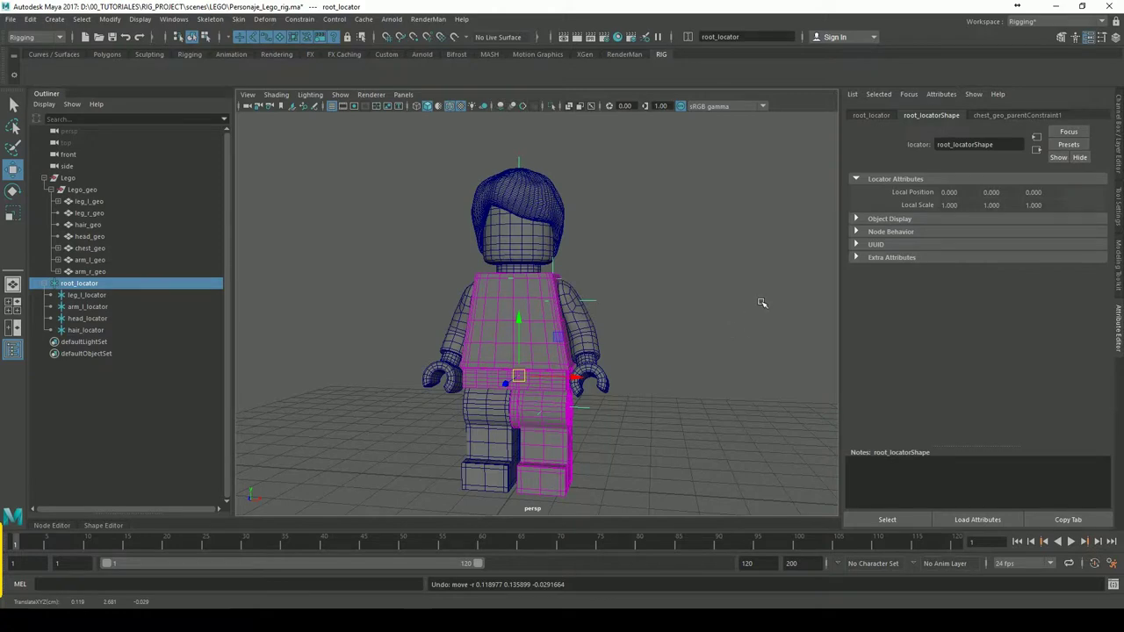
alt+right_drag(555, 304, 581, 308)
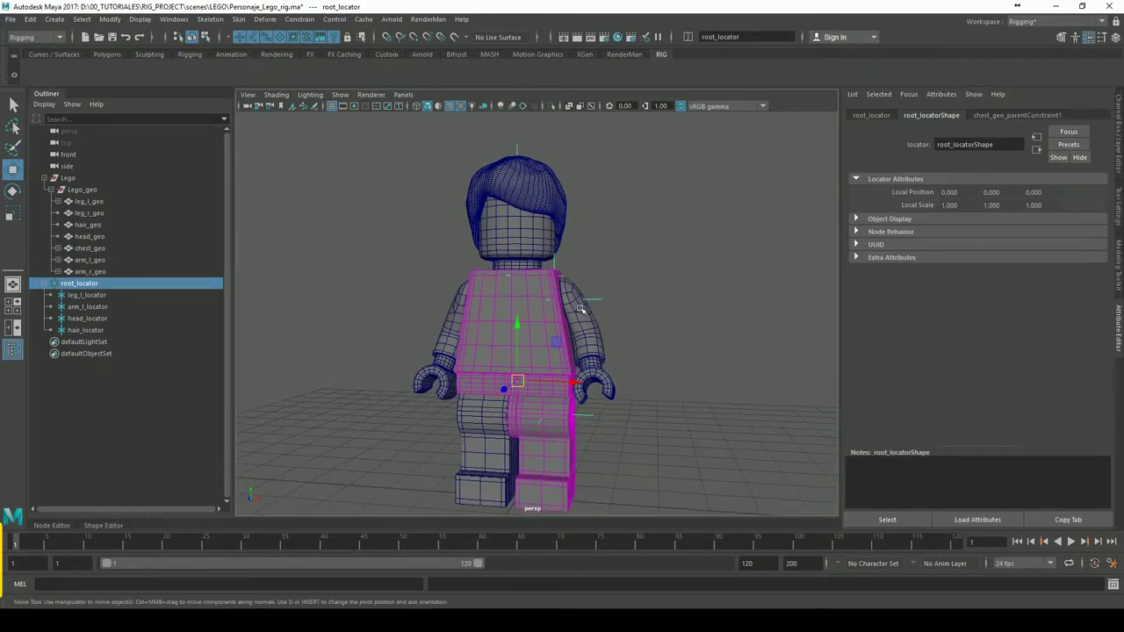
- Parent-constrain arm_l_geo to arm_l_locator
click(659, 357)
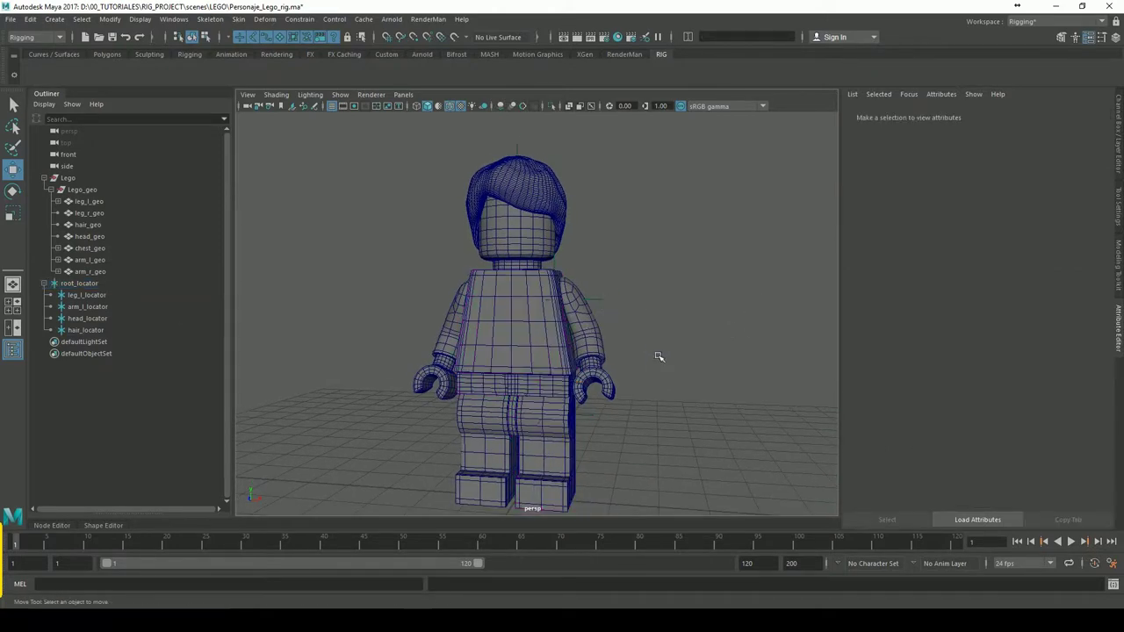
click(90, 309)
shift+click(608, 349)
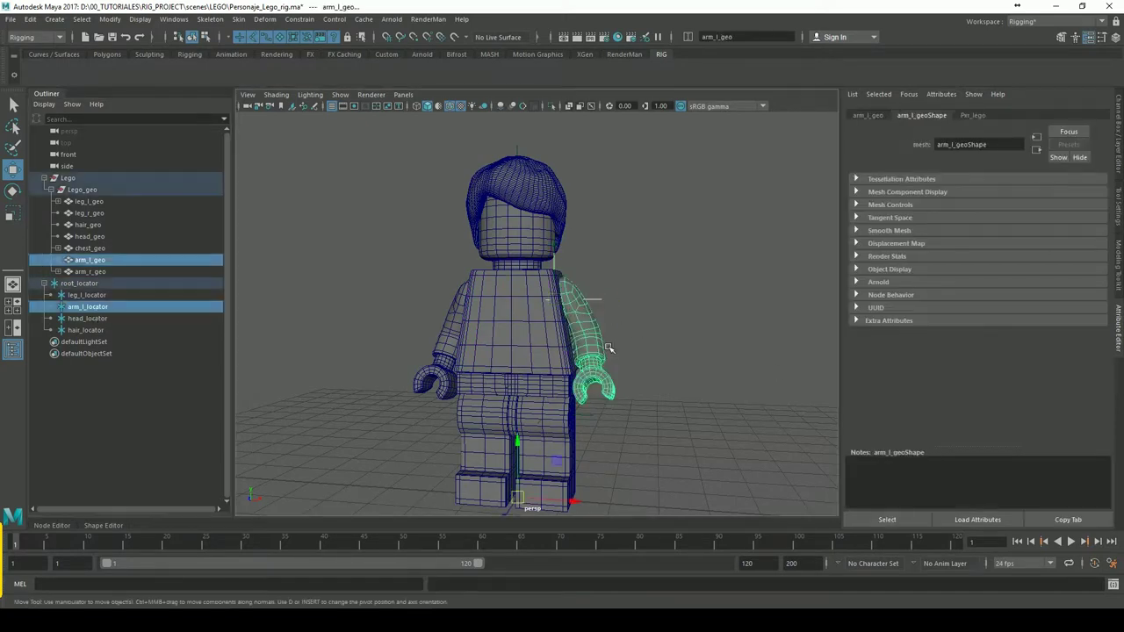
click(298, 18)
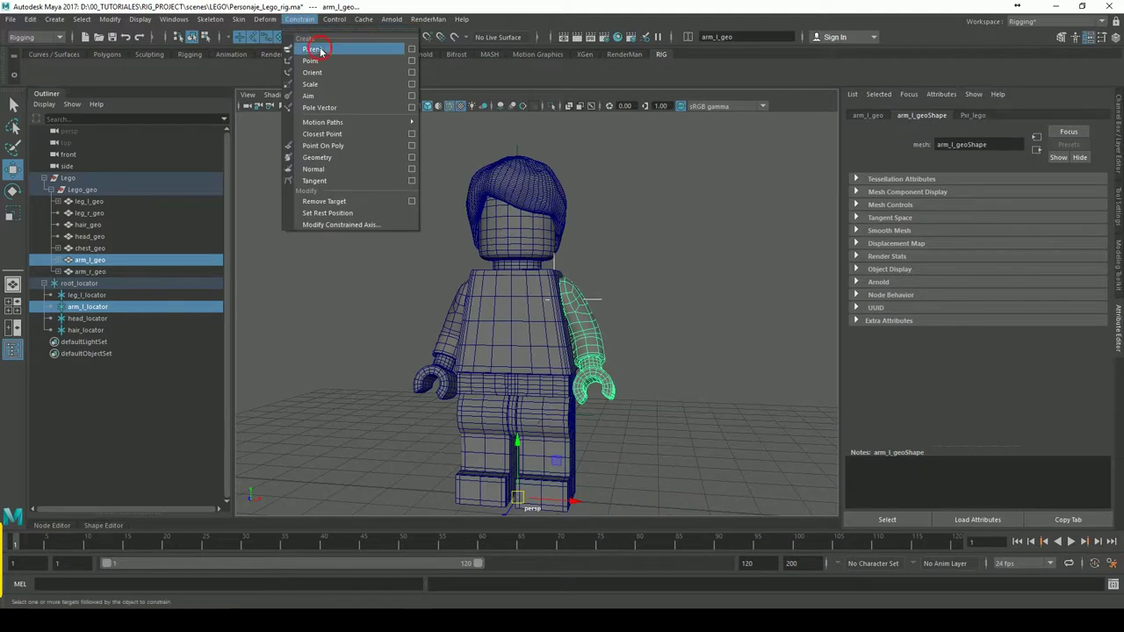
click(311, 49)
- Rotate arm_l_locator back and forward to test the arm swings, then undo the rotations
click(689, 288)
mouse_move(690, 311)
alt+mouse_down()
mouse_move(677, 257)
mouse_move(622, 233)
mouse_move(625, 259)
alt+mouse_up()
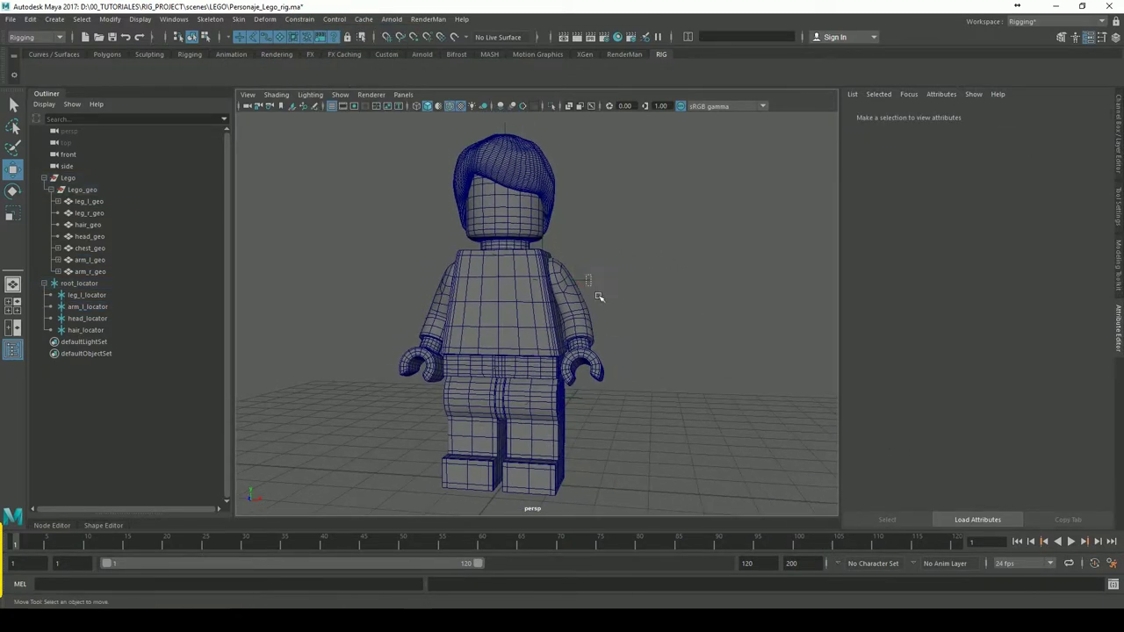
click(88, 306)
key(e)
mouse_move(508, 288)
mouse_down()
mouse_move(545, 239)
mouse_move(531, 327)
mouse_up()
mouse_move(668, 278)
alt+mouse_down()
mouse_move(668, 300)
mouse_move(645, 303)
alt+mouse_up()
mouse_move(556, 303)
mouse_down()
mouse_move(538, 324)
mouse_move(537, 283)
mouse_move(658, 244)
mouse_up()
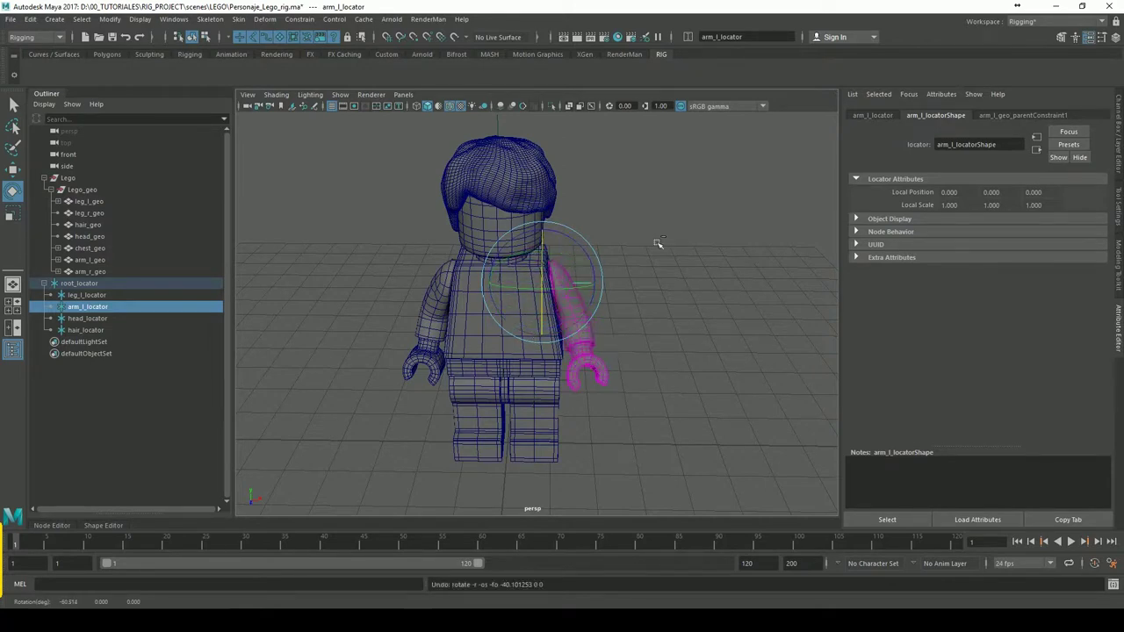
mouse_move(664, 247)
alt+right_down()
mouse_move(703, 258)
mouse_move(692, 260)
alt+right_up()
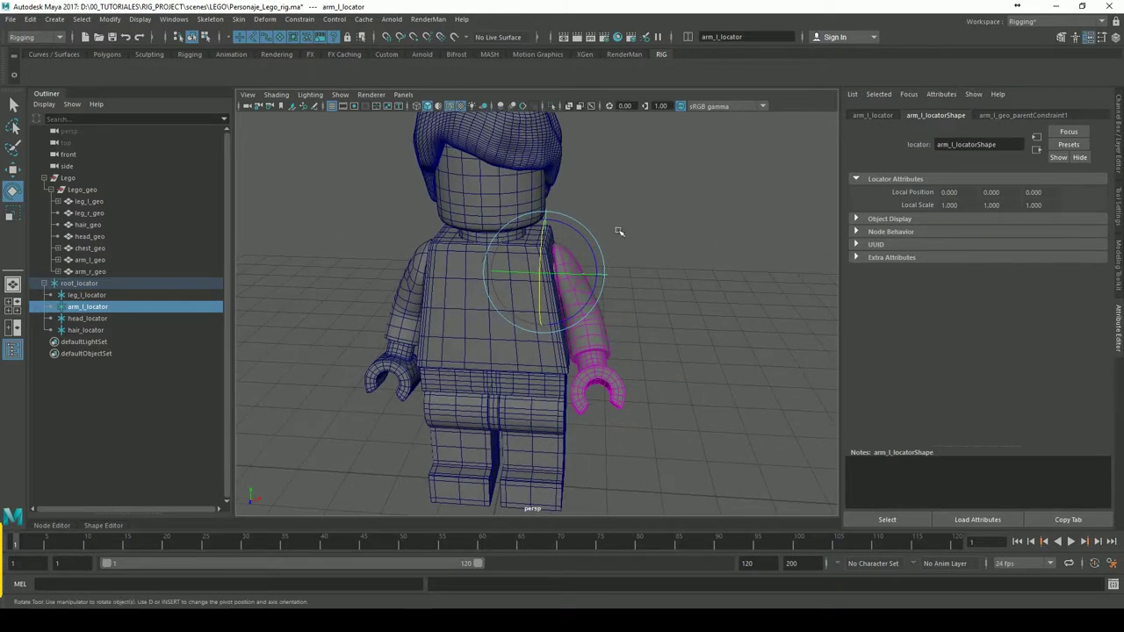
key(ctrl+z)
key(ctrl+z)
key(ctrl+z)
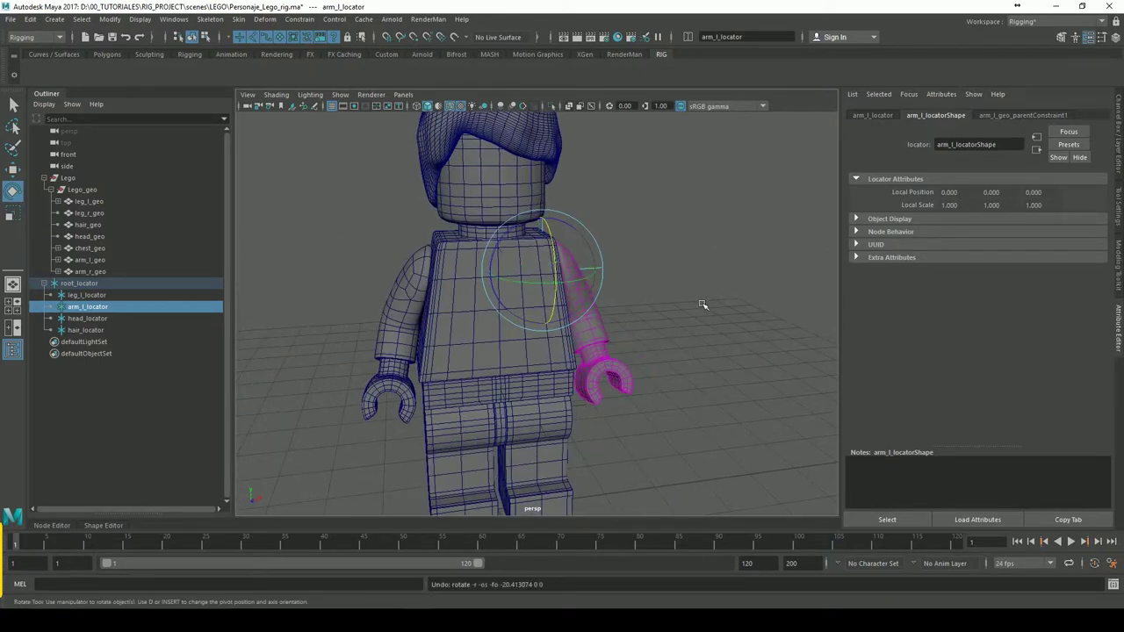
key(ctrl+z)
- Parent-constrain head_geo to head_locator
click(93, 318)
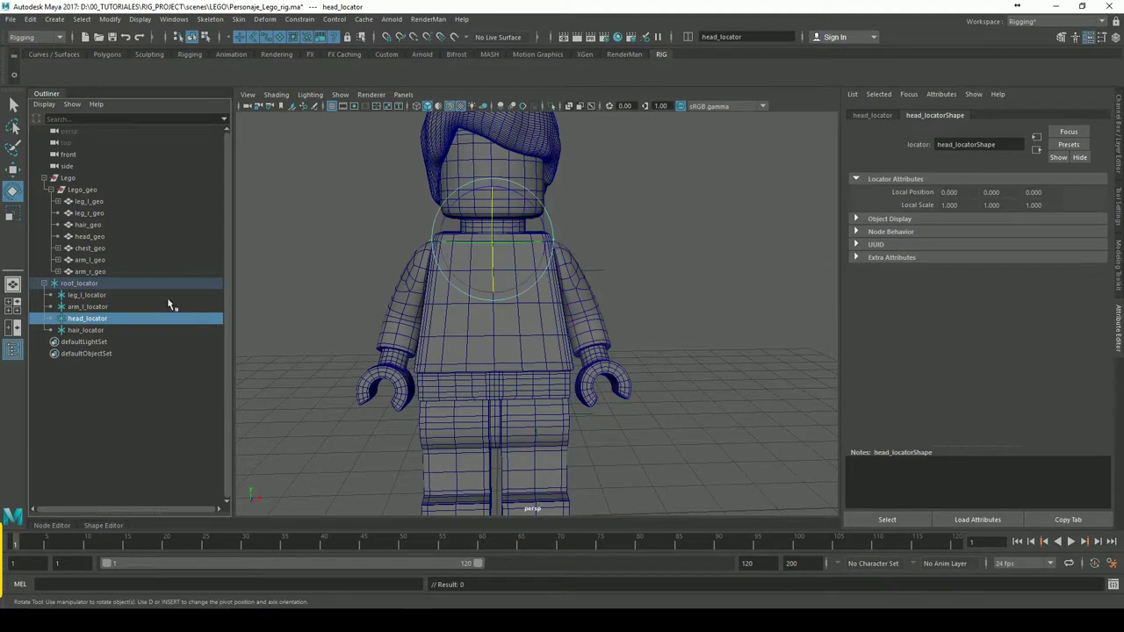
shift+click(509, 176)
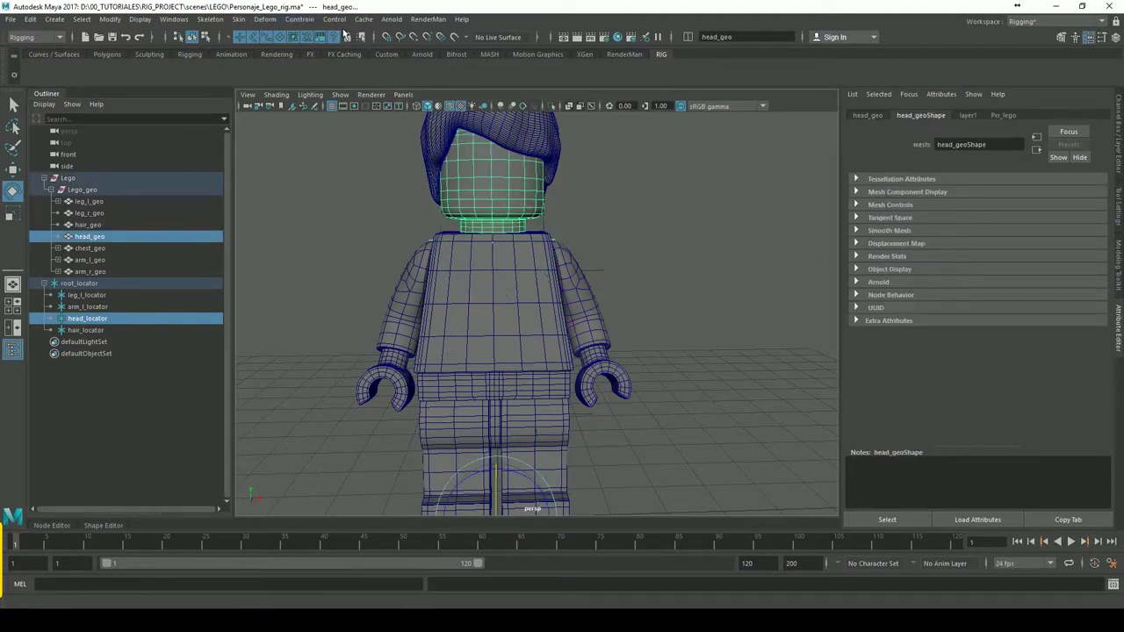
click(299, 19)
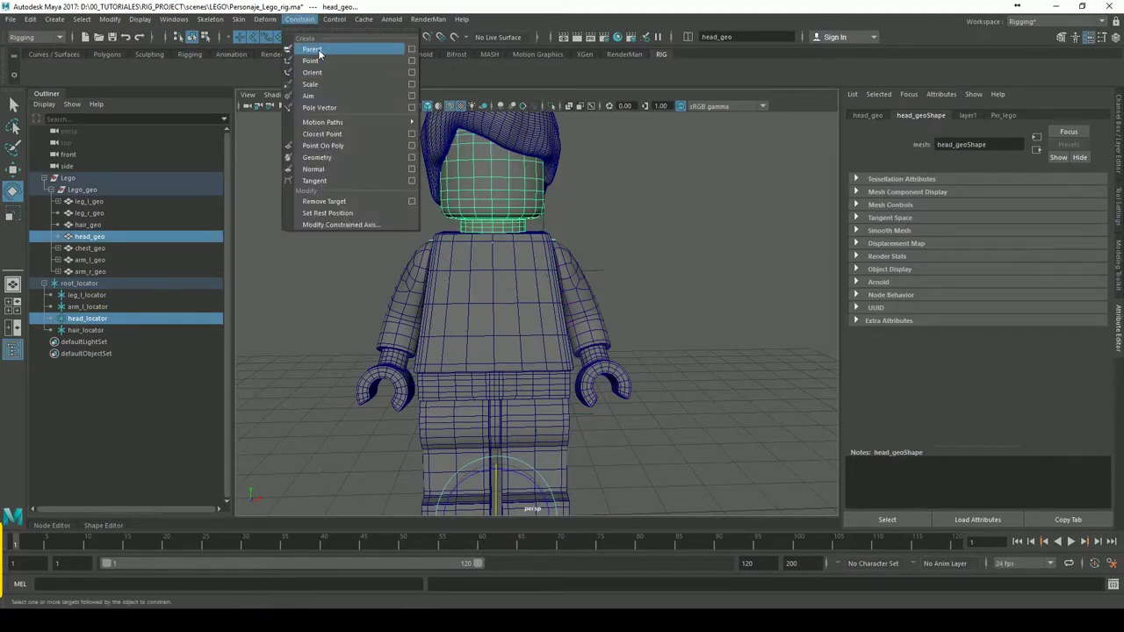
click(320, 51)
- Parent-constrain hair_geo to hair_locator, then inspect the head and hair locators
click(86, 329)
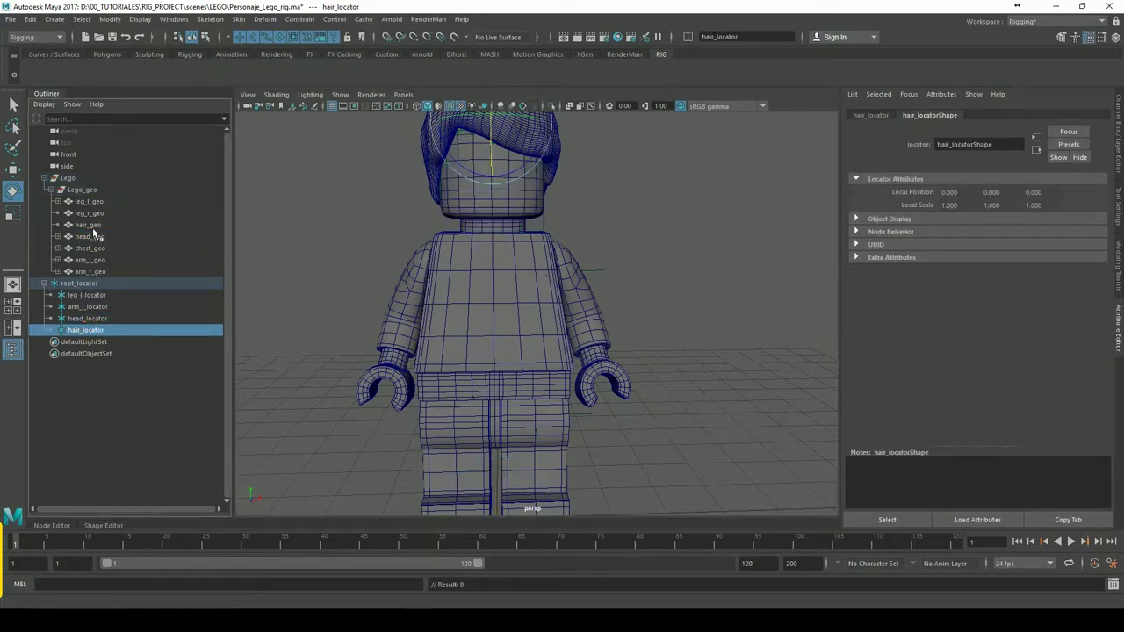
ctrl+click(88, 225)
click(298, 18)
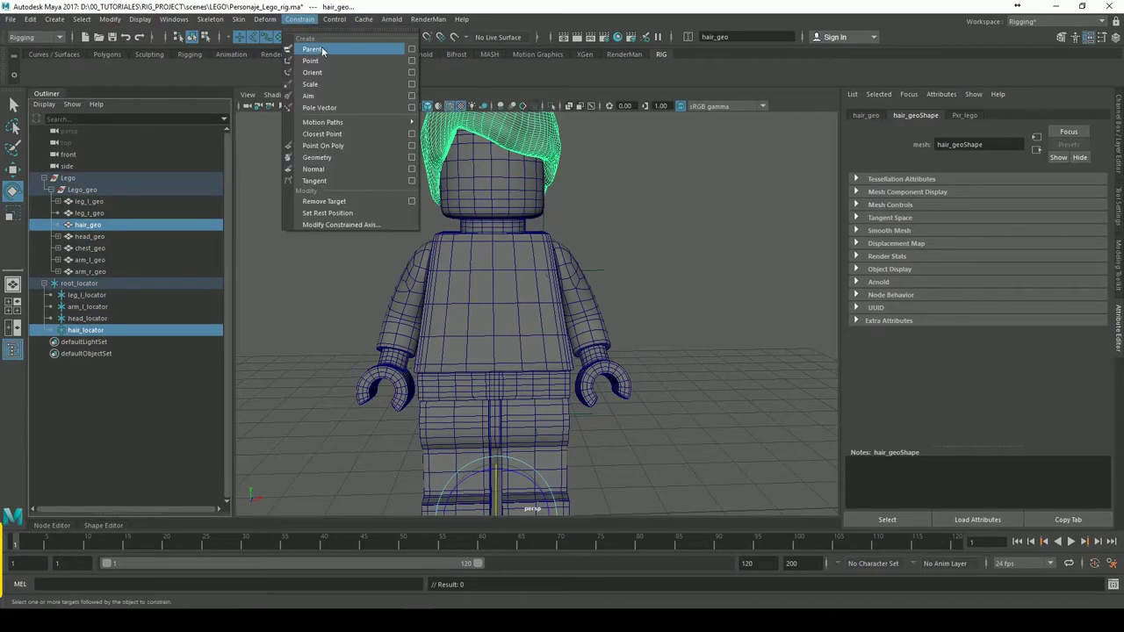
click(321, 50)
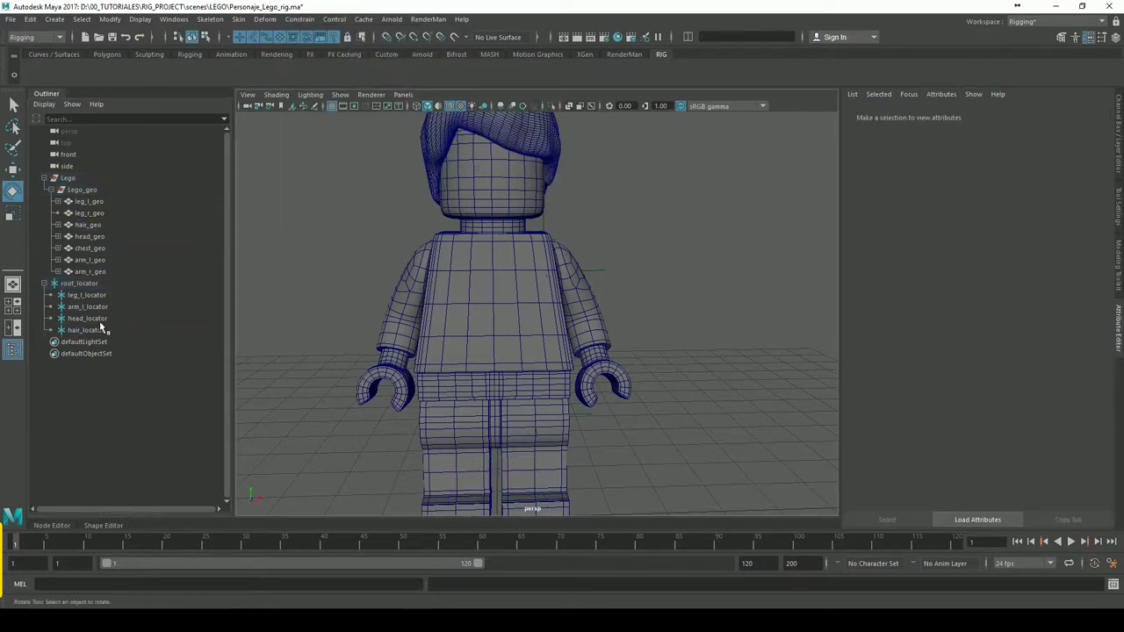
click(88, 318)
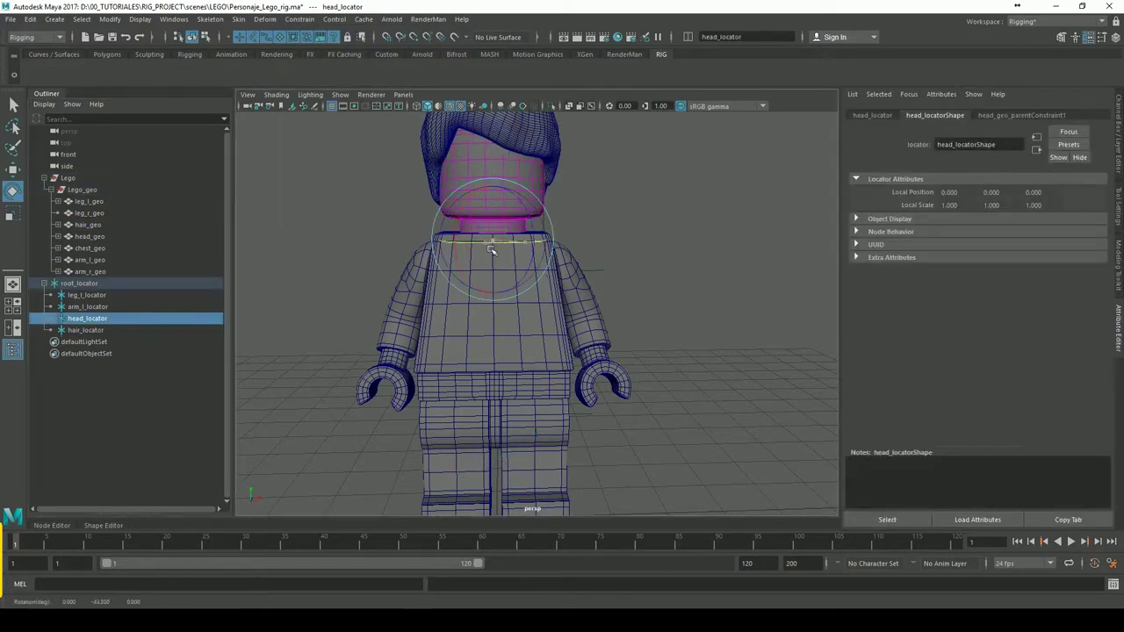
click(85, 329)
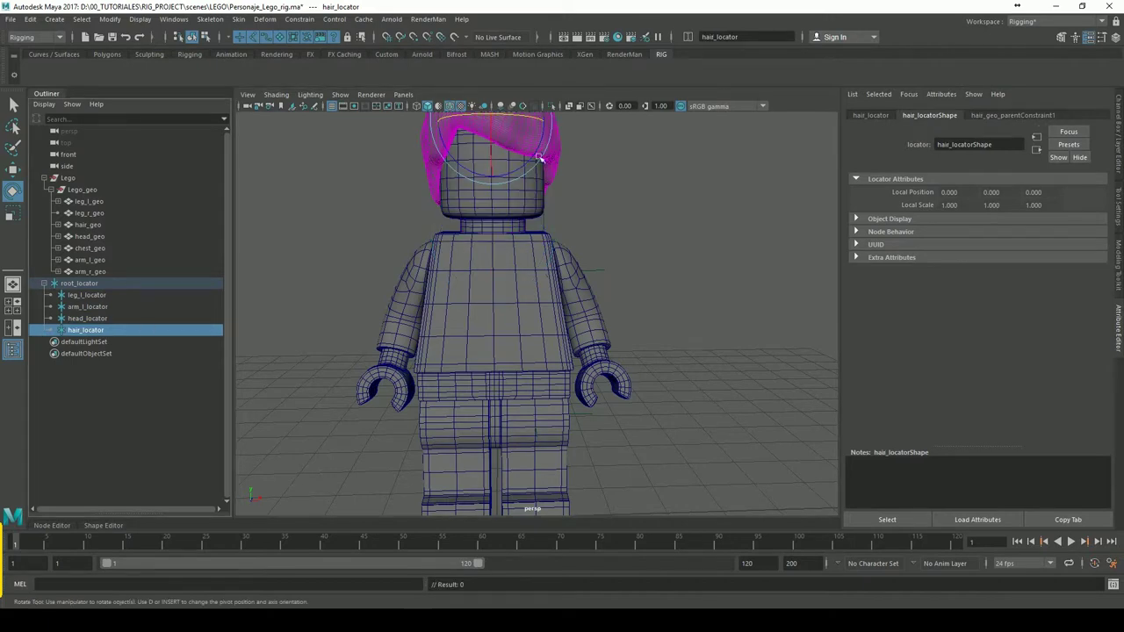
click(702, 176)
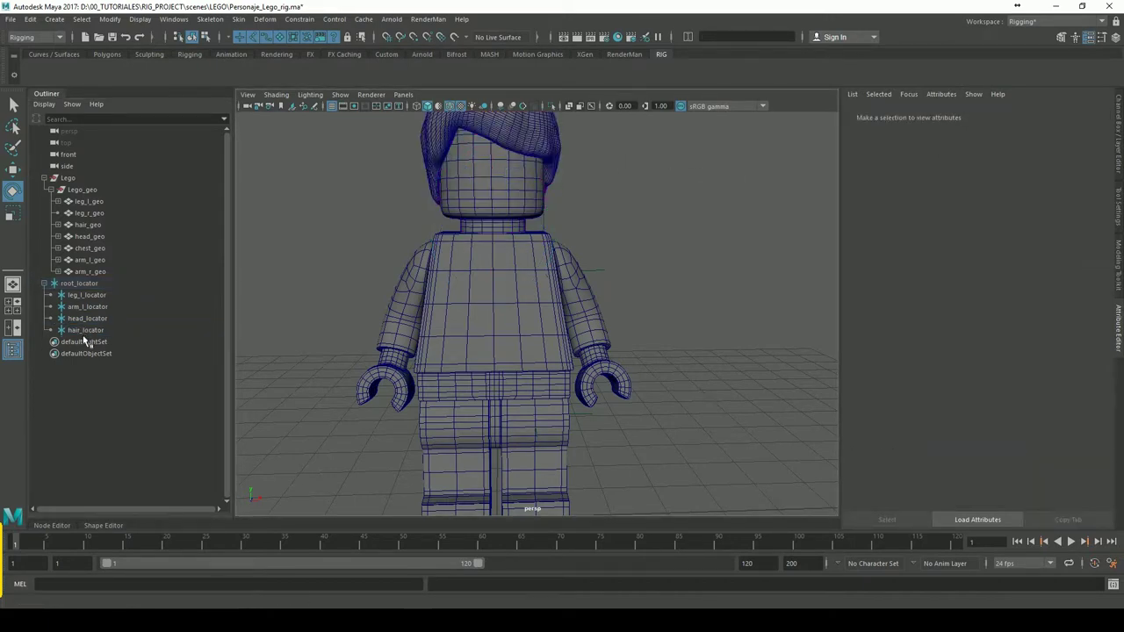
- Make hair_locator a child of head_locator in the Outliner
key(f)
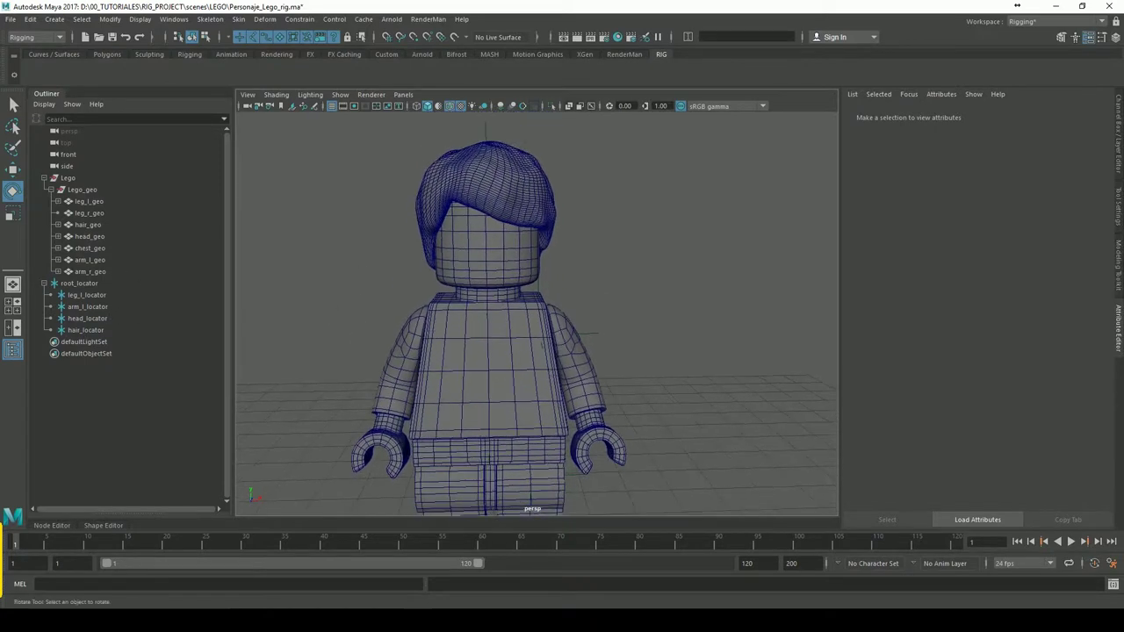
click(91, 332)
click(90, 322)
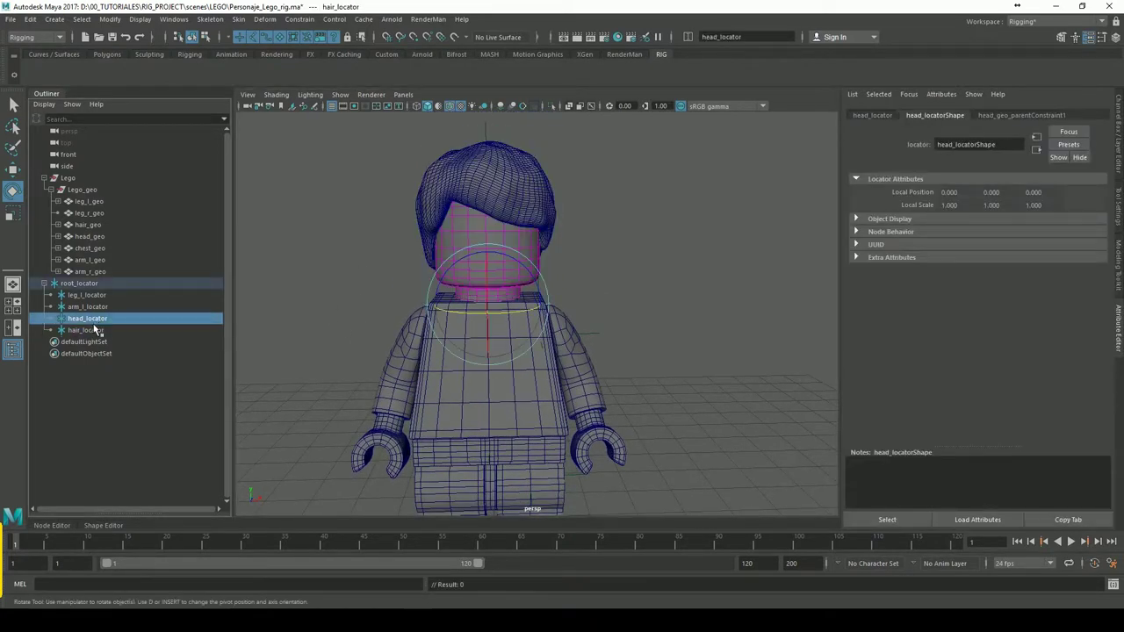
click(85, 330)
middle_drag(88, 330, 88, 318)
click(306, 309)
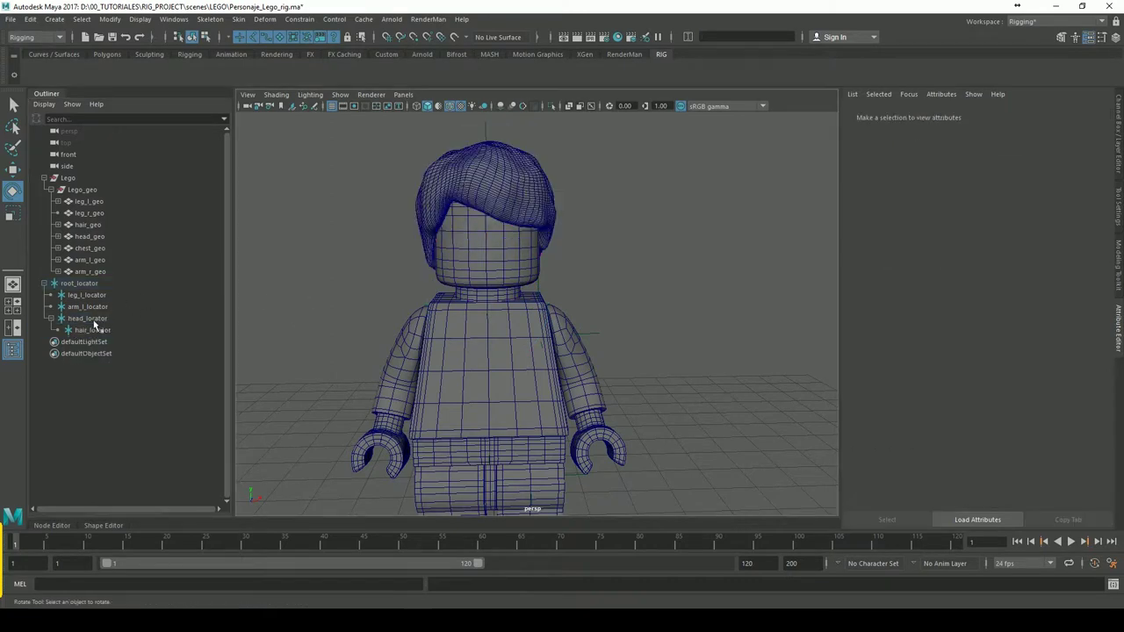
- Test-rotate head_locator and hair_locator to check the hair follows the head
click(93, 320)
drag(527, 321, 513, 314)
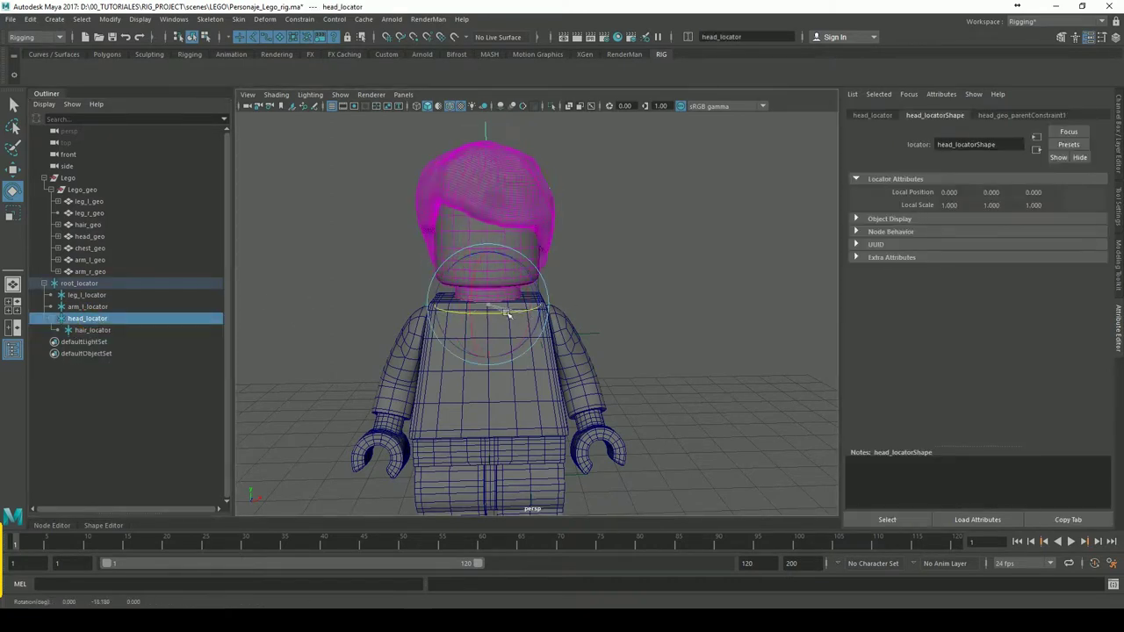
key(ctrl+z)
click(94, 330)
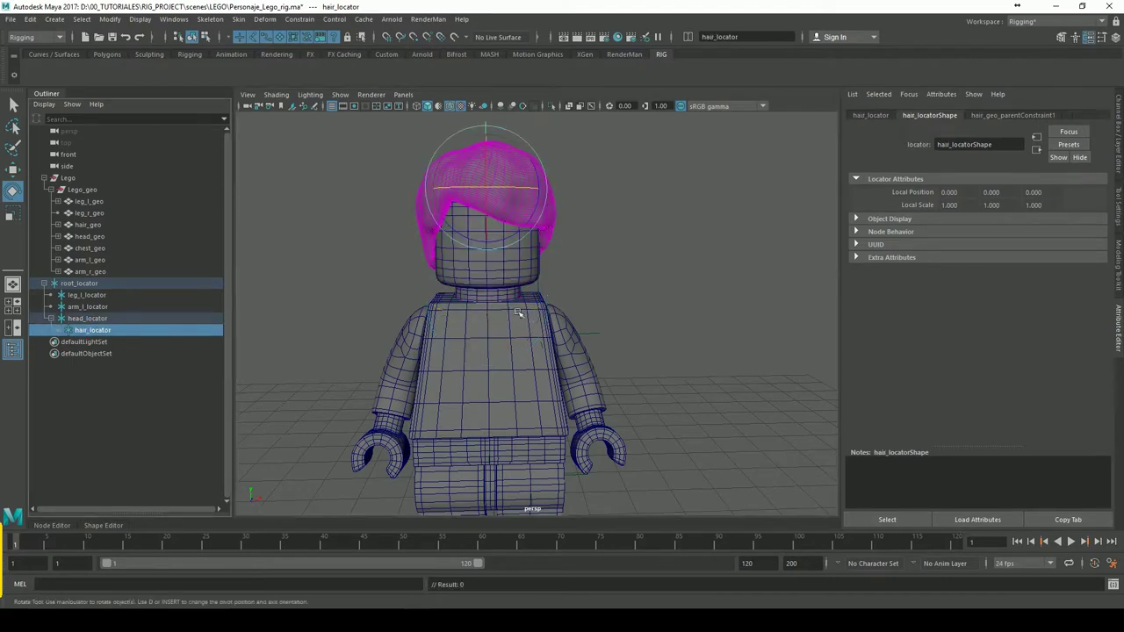
drag(520, 194, 531, 195)
mouse_move(694, 241)
alt+right_down()
mouse_move(563, 231)
mouse_move(675, 251)
alt+right_up()
click(675, 252)
mouse_move(475, 261)
alt+right_down()
mouse_move(565, 251)
mouse_move(549, 276)
alt+right_up()
mouse_move(550, 275)
alt+mouse_down()
mouse_move(650, 268)
mouse_move(662, 297)
mouse_move(672, 291)
alt+mouse_up()
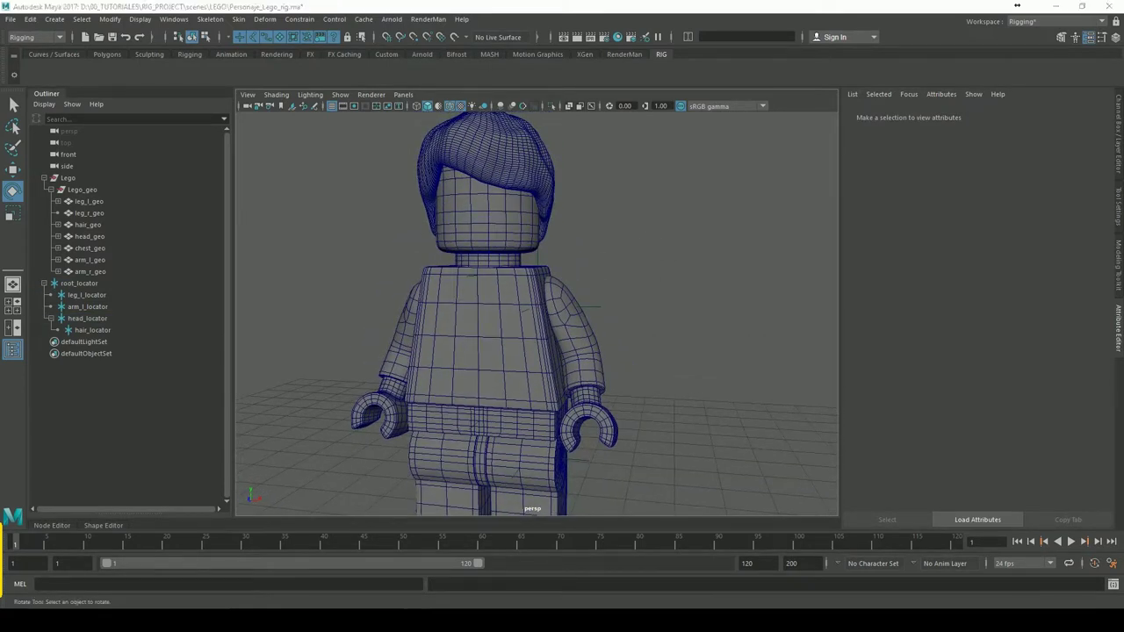
- Hide all body meshes except the left arm and left leg
click(476, 296)
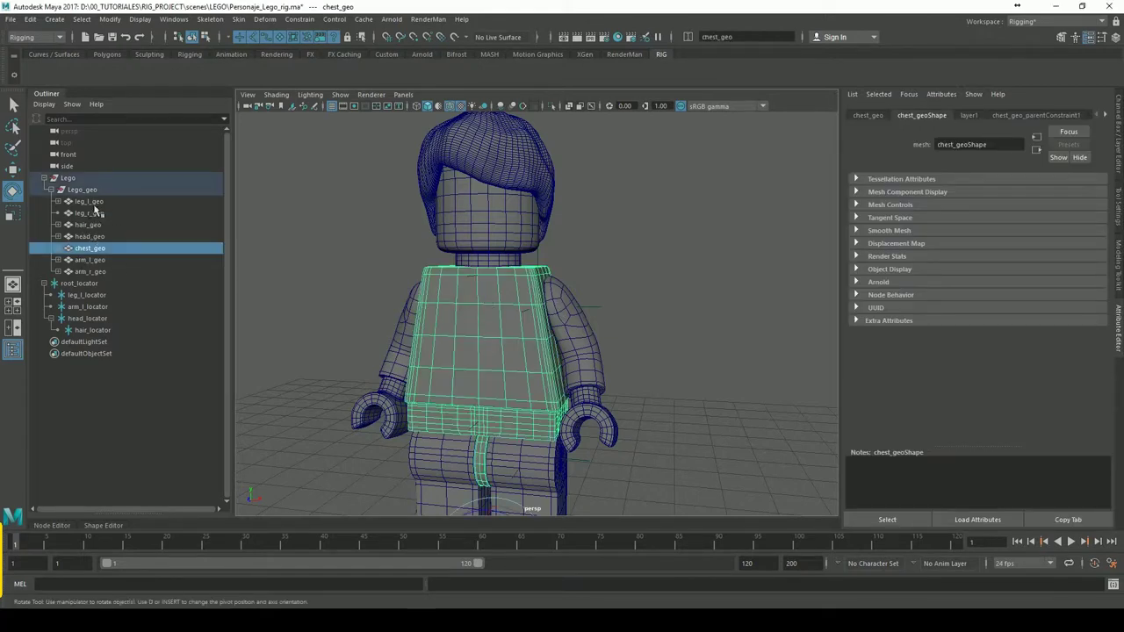
click(90, 213)
shift+click(100, 272)
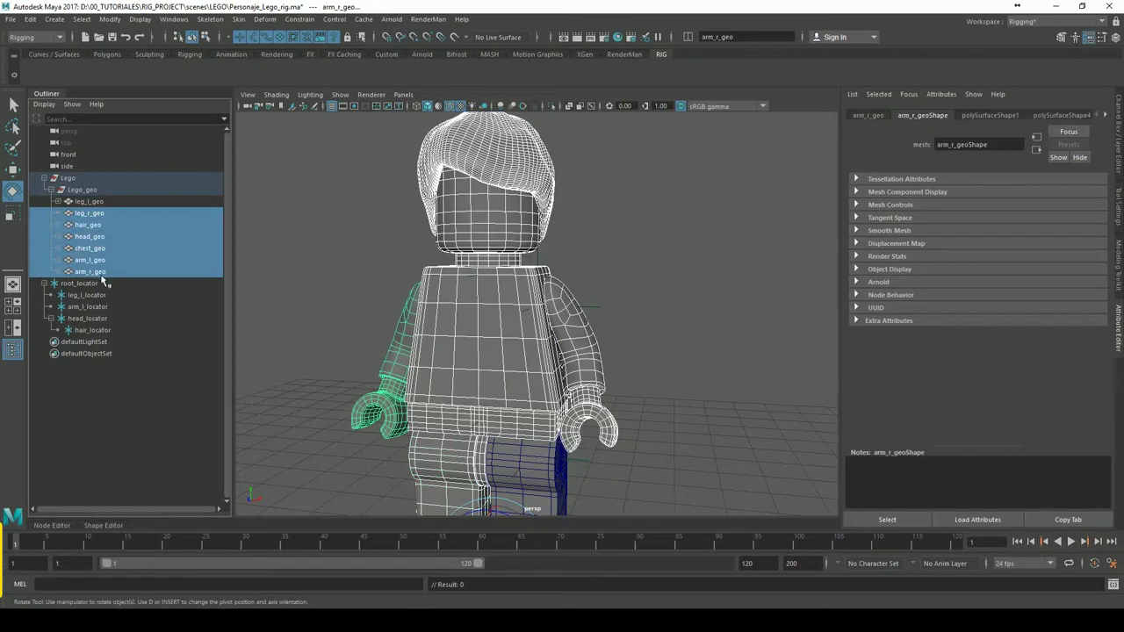
key(ctrl+h)
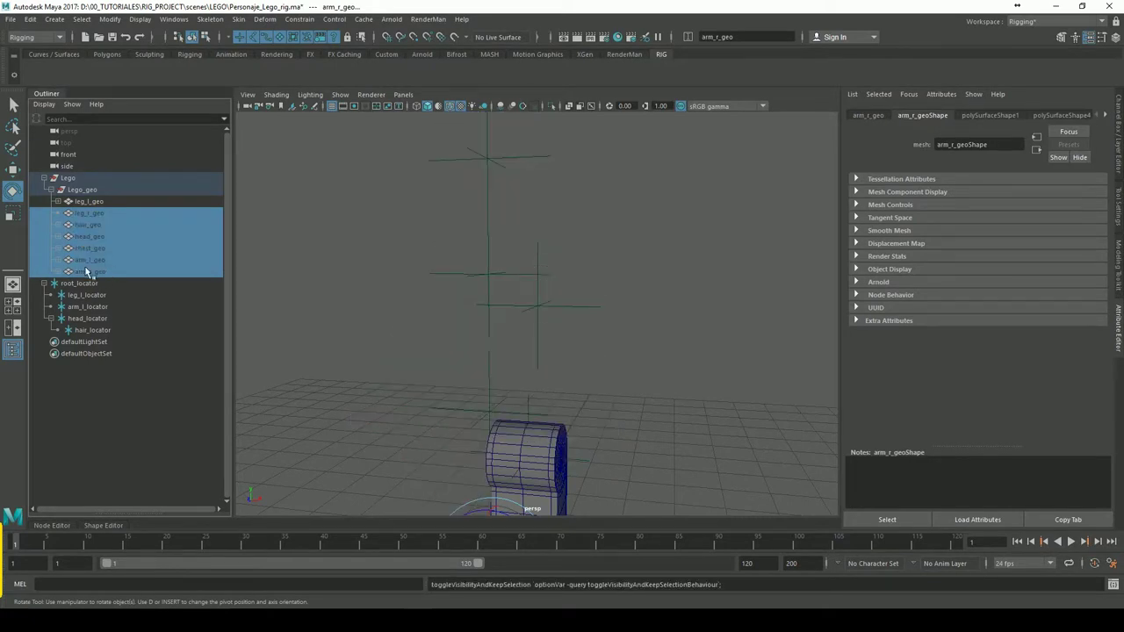
click(91, 249)
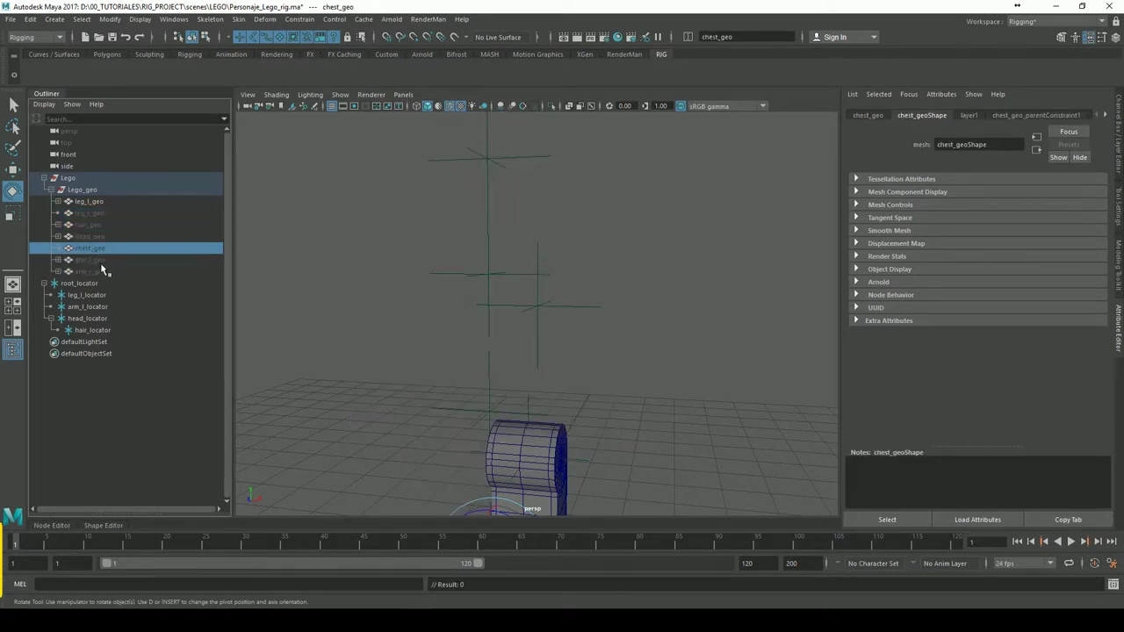
click(100, 261)
key(shift+h)
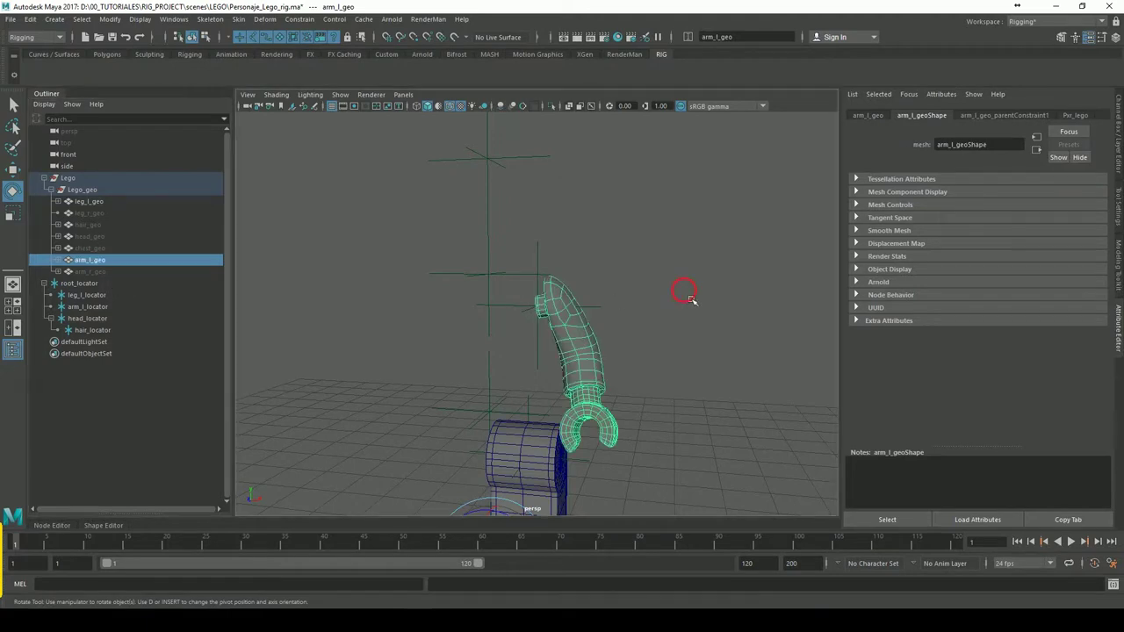
click(677, 294)
scroll(615, 303, up, 5)
alt+drag(665, 321, 680, 318)
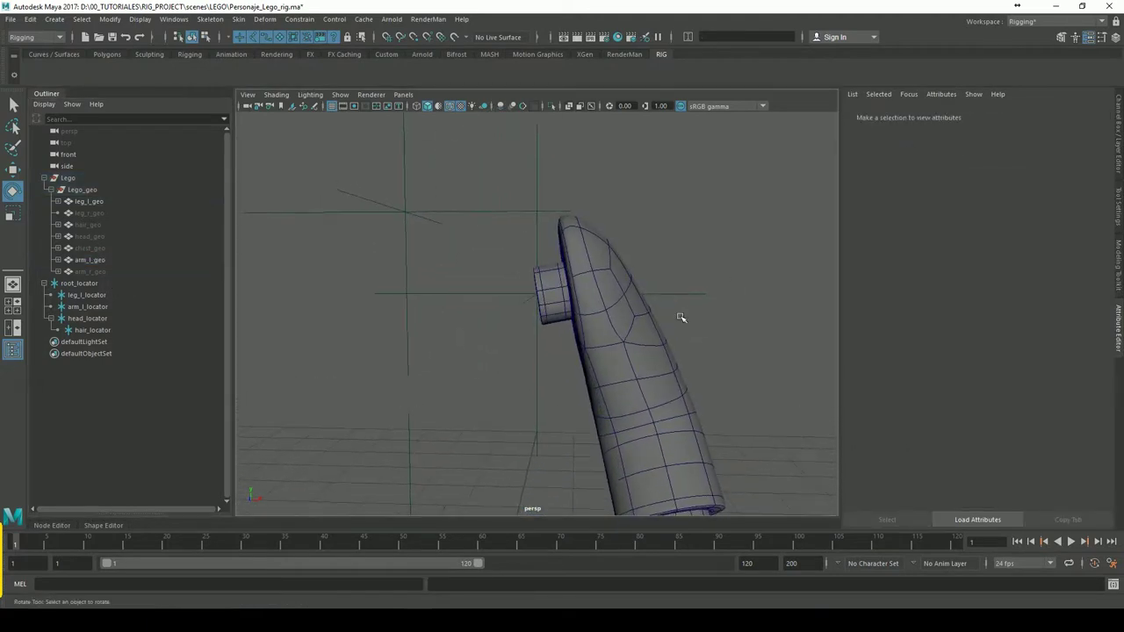
- Switch to the Front view and delete arm_l_geo_parentConstraint1
key(space)
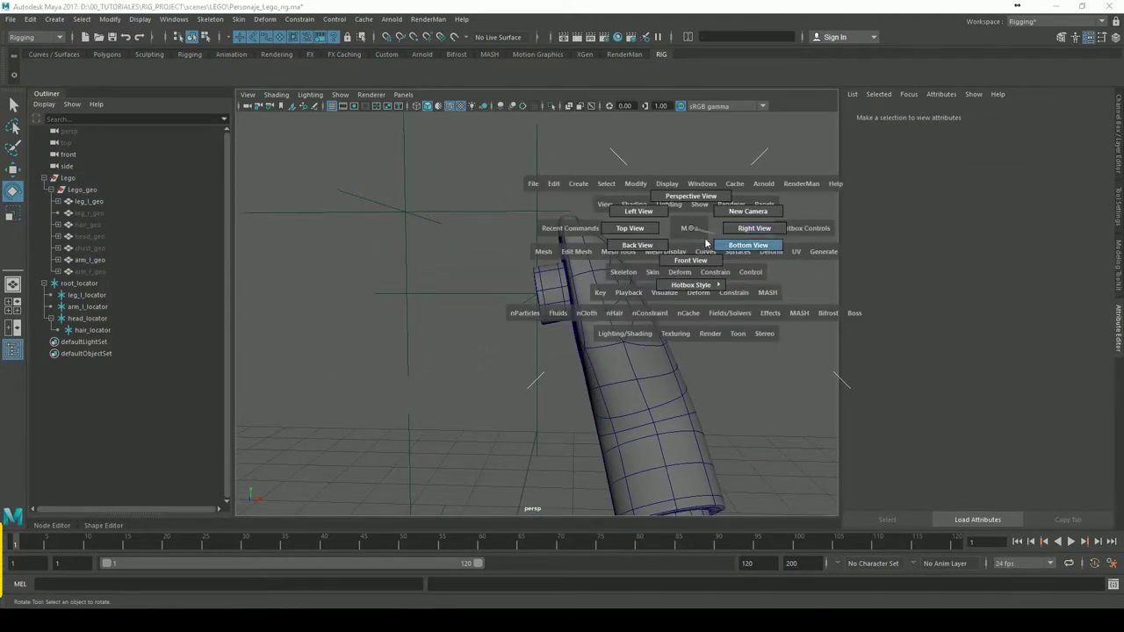
drag(690, 230, 672, 252)
scroll(723, 249, up, 2)
scroll(642, 258, up, 2)
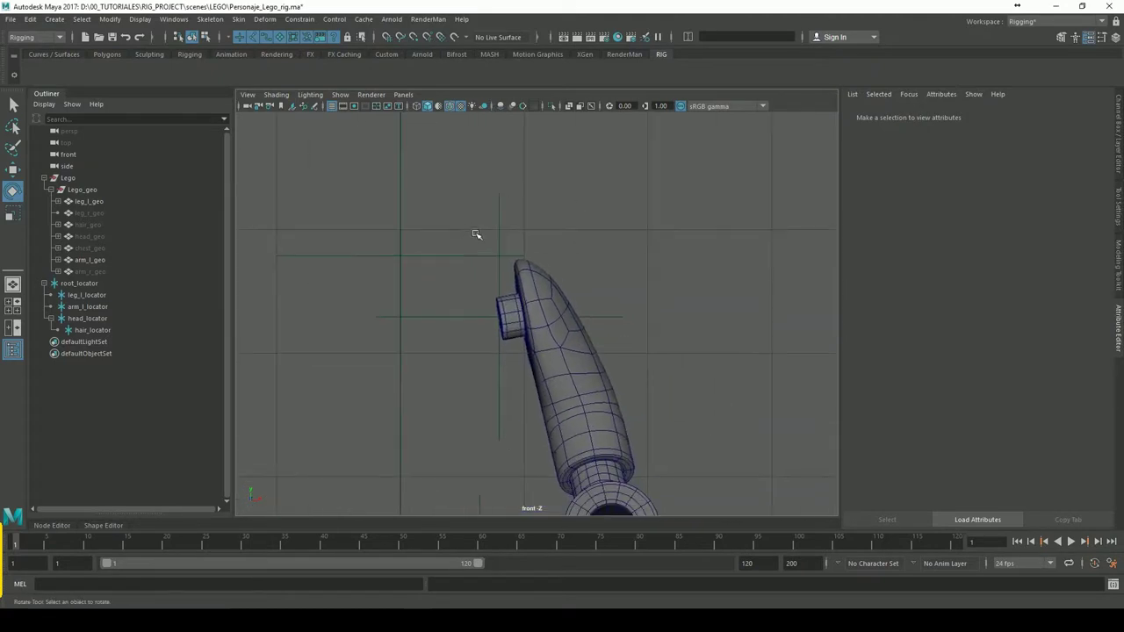
drag(477, 236, 551, 245)
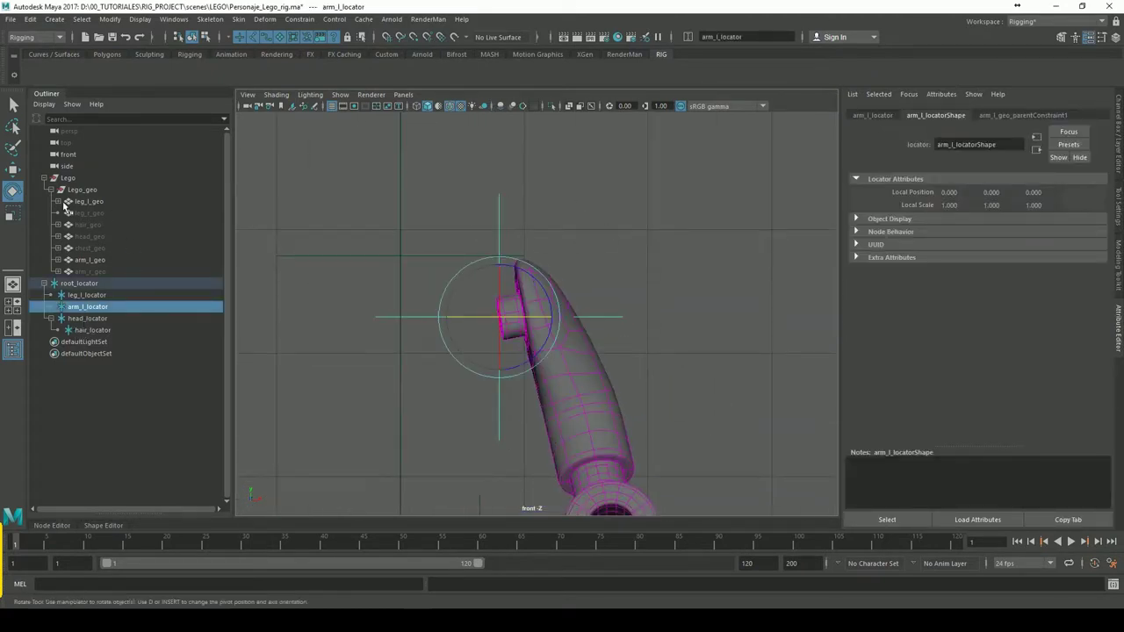
click(58, 260)
click(123, 283)
key(Delete)
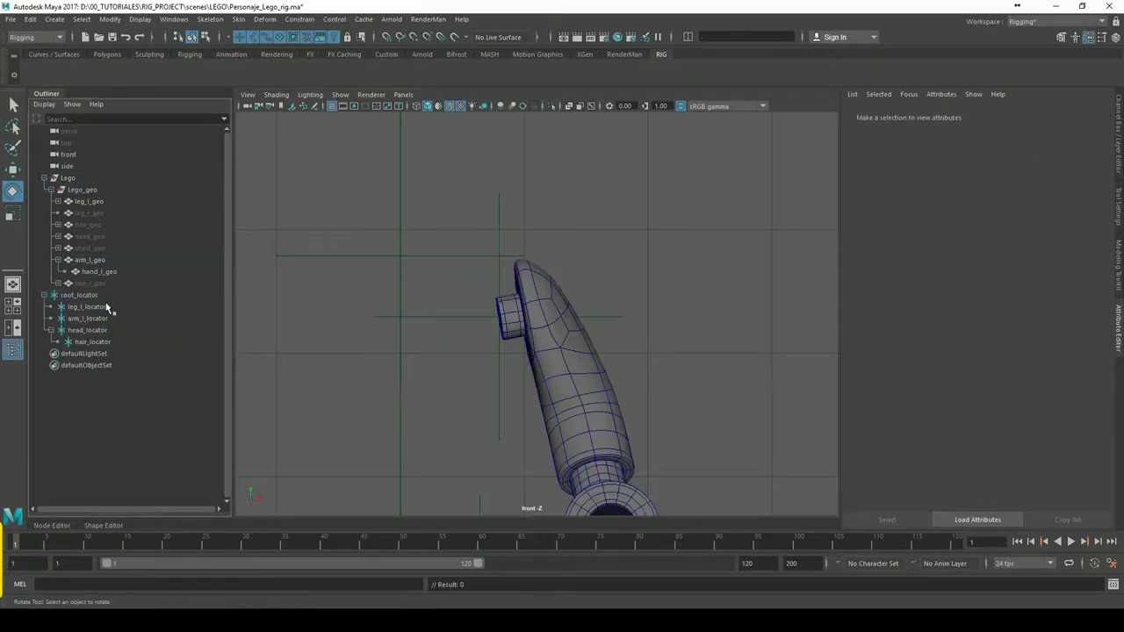
- Tilt arm_l_locator to match the shoulder peg's angle, then return to Perspective view
click(447, 316)
alt+right_drag(448, 315, 703, 268)
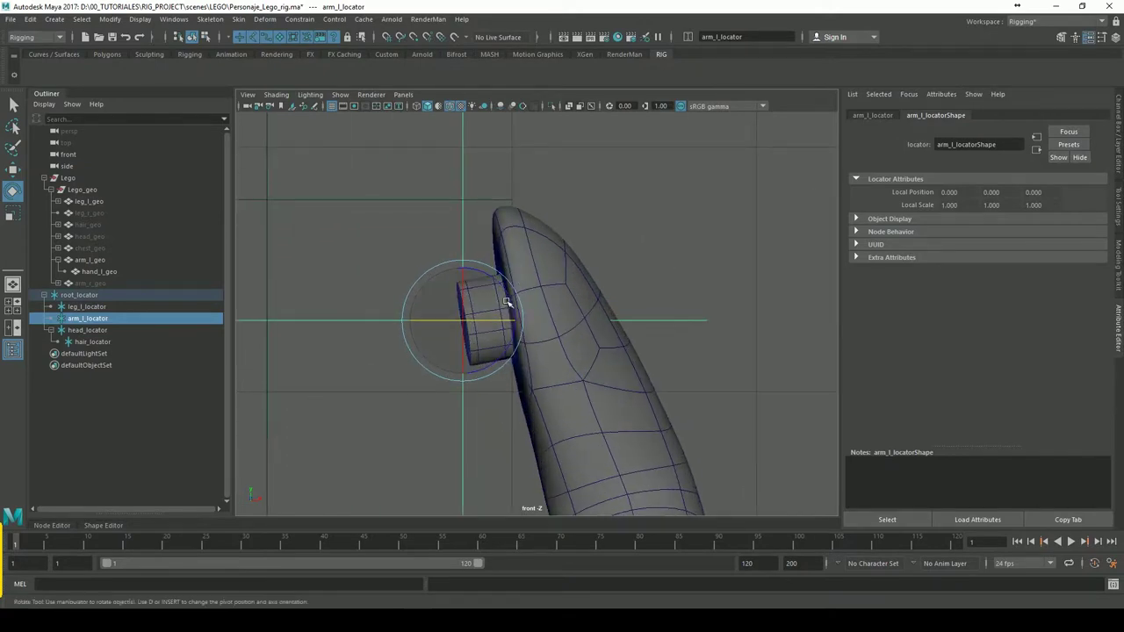
mouse_move(514, 303)
mouse_down()
mouse_move(508, 296)
mouse_move(520, 302)
mouse_up()
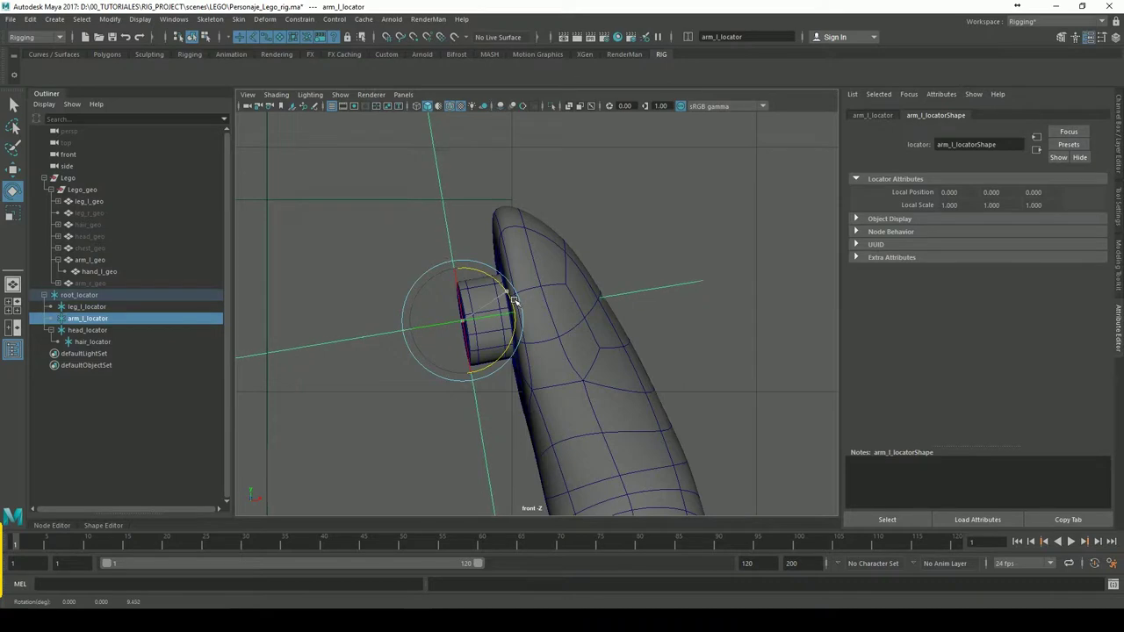
click(747, 318)
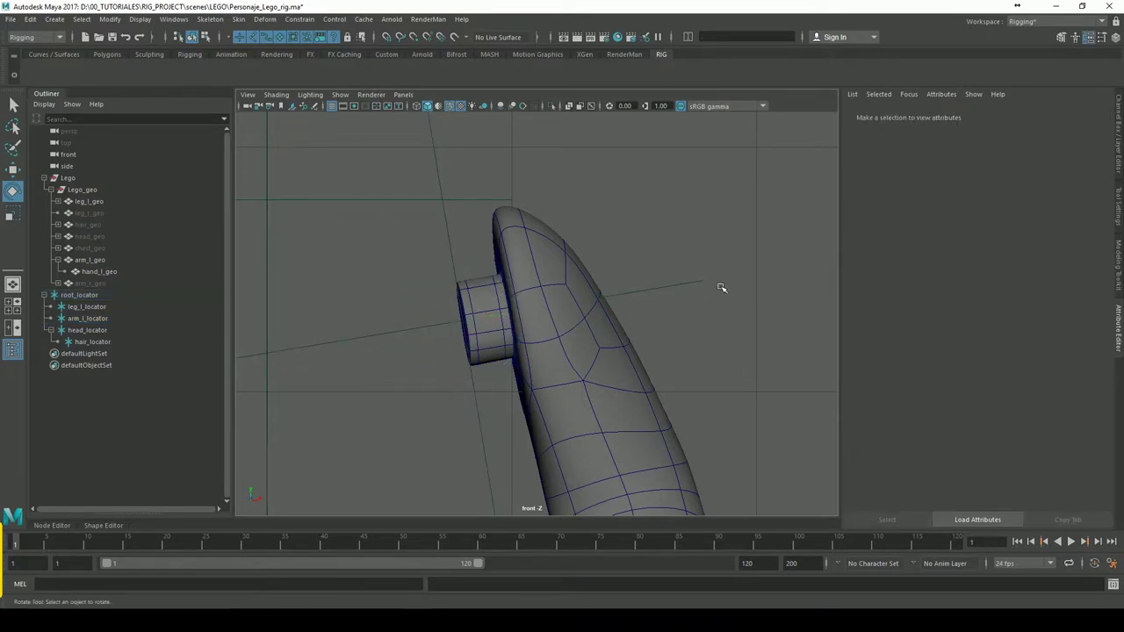
key(space)
key(space)
drag(611, 236, 610, 202)
mouse_move(604, 290)
alt+mouse_down()
mouse_move(700, 296)
mouse_move(738, 275)
mouse_move(597, 289)
mouse_move(699, 269)
mouse_move(685, 225)
mouse_move(618, 225)
alt+mouse_up()
click(697, 268)
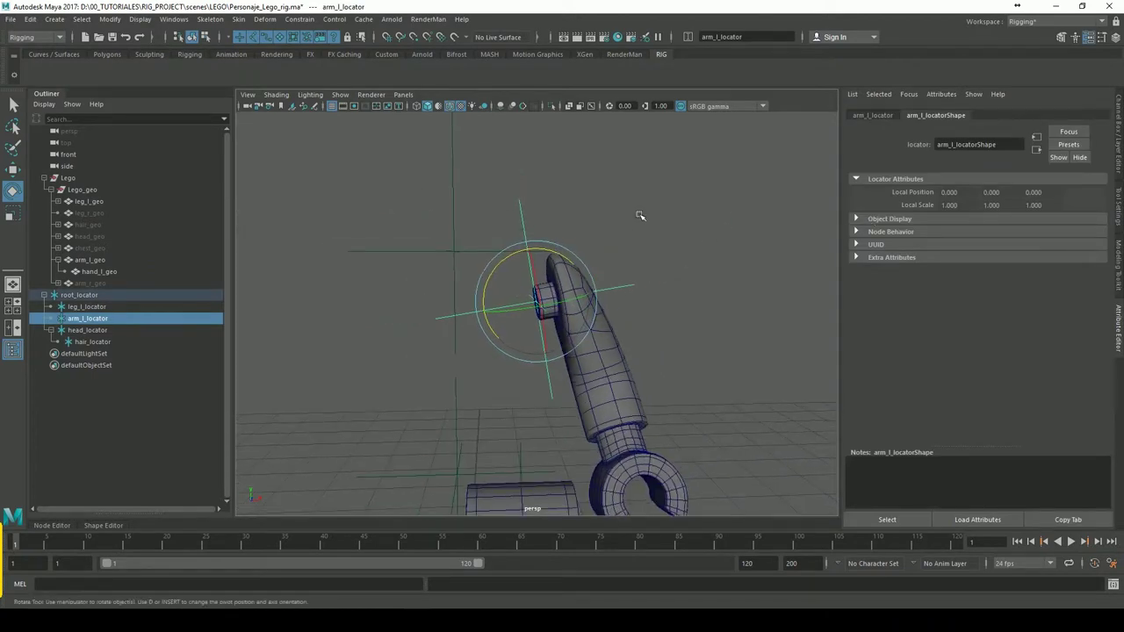
- Parent-constrain arm_l_geo to arm_l_locator again
shift+click(627, 351)
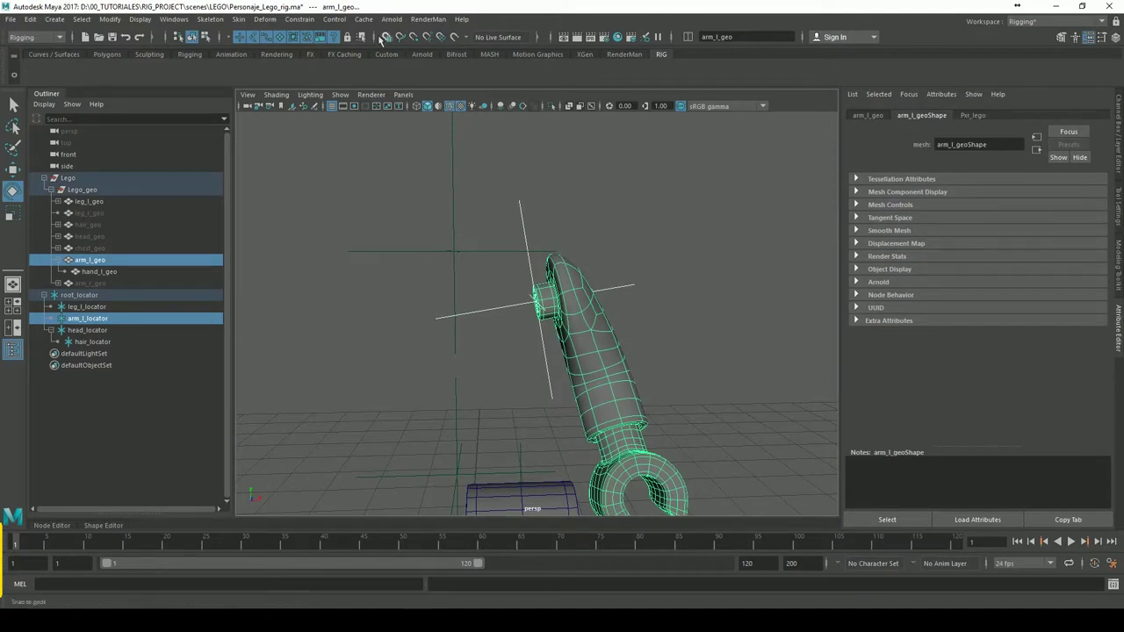
click(299, 19)
click(316, 50)
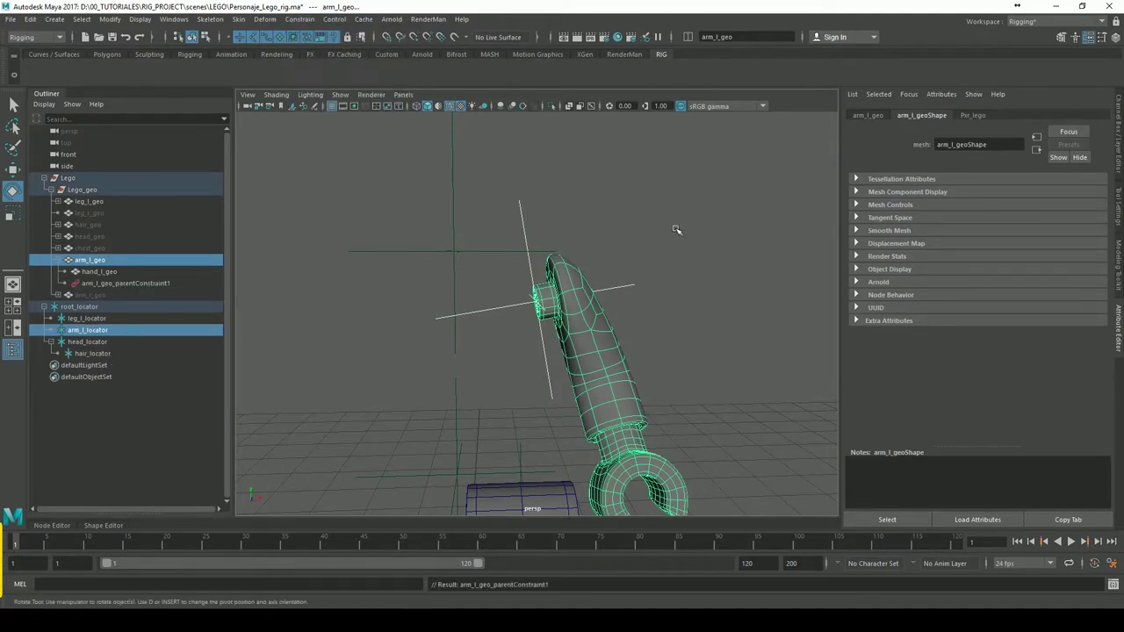
click(656, 237)
click(630, 282)
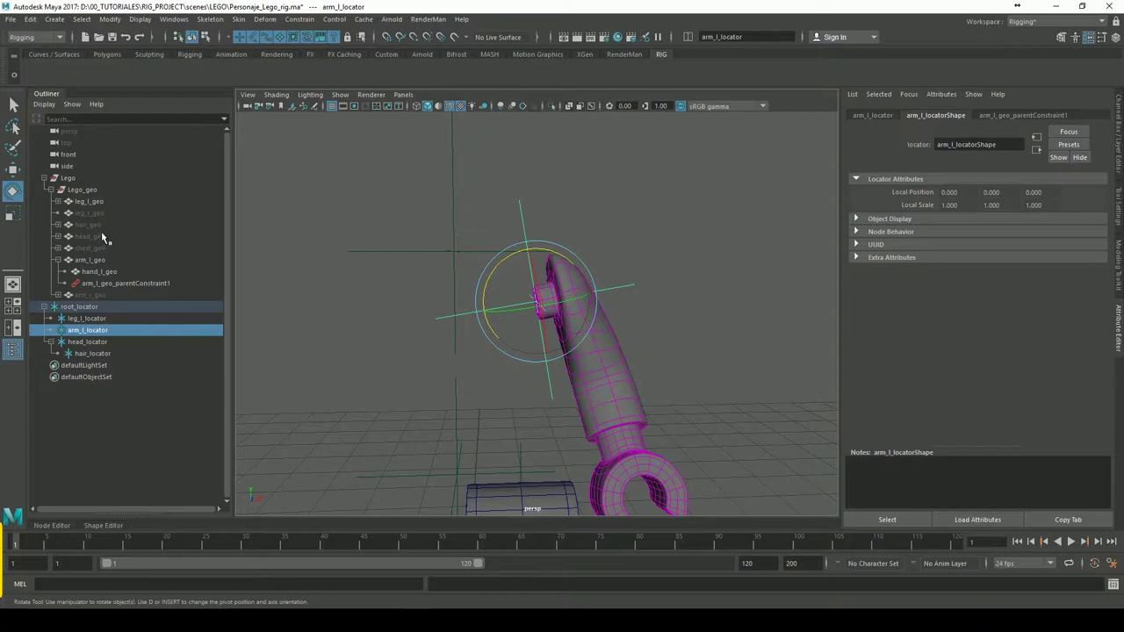
- Unhide head_geo, hair_geo, leg_r_geo and chest_geo
click(98, 236)
key(h)
click(88, 225)
key(h)
click(88, 213)
key(h)
click(89, 248)
click(693, 292)
- Rotate arm_l_locator on X to test that the arm swings forward
click(633, 293)
mouse_move(715, 333)
alt+mouse_down()
mouse_move(670, 296)
mouse_move(673, 336)
alt+mouse_up()
mouse_move(530, 283)
mouse_down()
mouse_move(534, 252)
mouse_move(549, 362)
mouse_move(539, 260)
mouse_move(657, 268)
mouse_move(644, 234)
mouse_move(589, 238)
mouse_move(772, 227)
mouse_move(623, 371)
mouse_move(627, 395)
mouse_move(567, 269)
mouse_move(548, 321)
mouse_move(560, 362)
mouse_move(675, 291)
mouse_move(720, 307)
mouse_move(698, 305)
mouse_up()
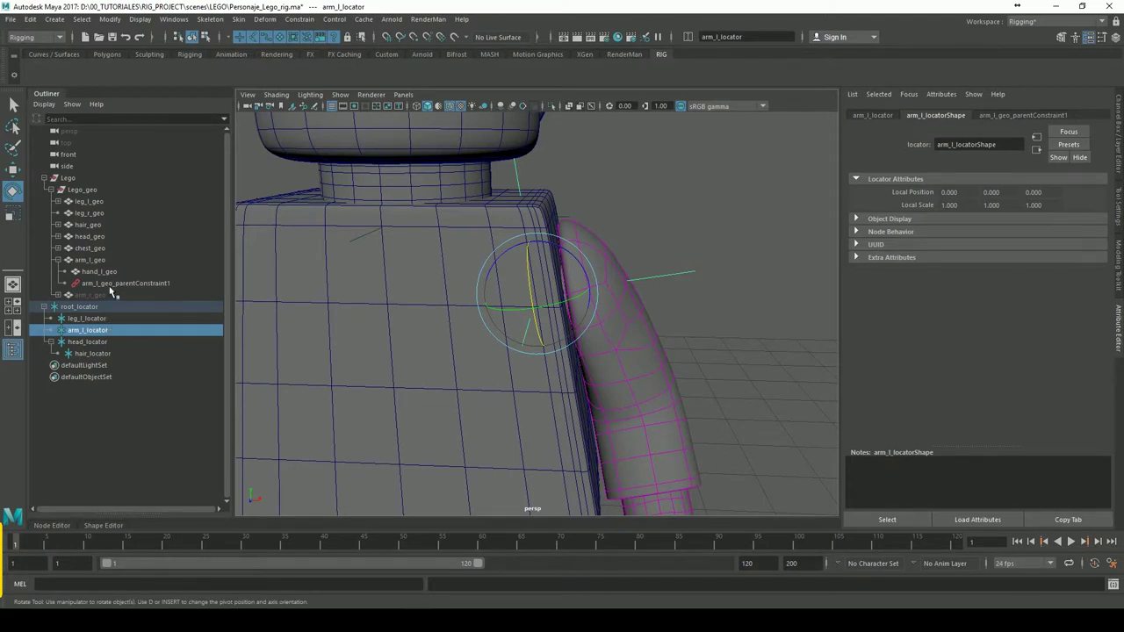
- Delete the left arm's parent constraint and inspect the arm mesh's channel values
click(112, 283)
key(Delete)
click(664, 279)
mouse_move(679, 322)
alt+mouse_down()
mouse_move(733, 344)
mouse_move(642, 361)
alt+mouse_up()
click(644, 362)
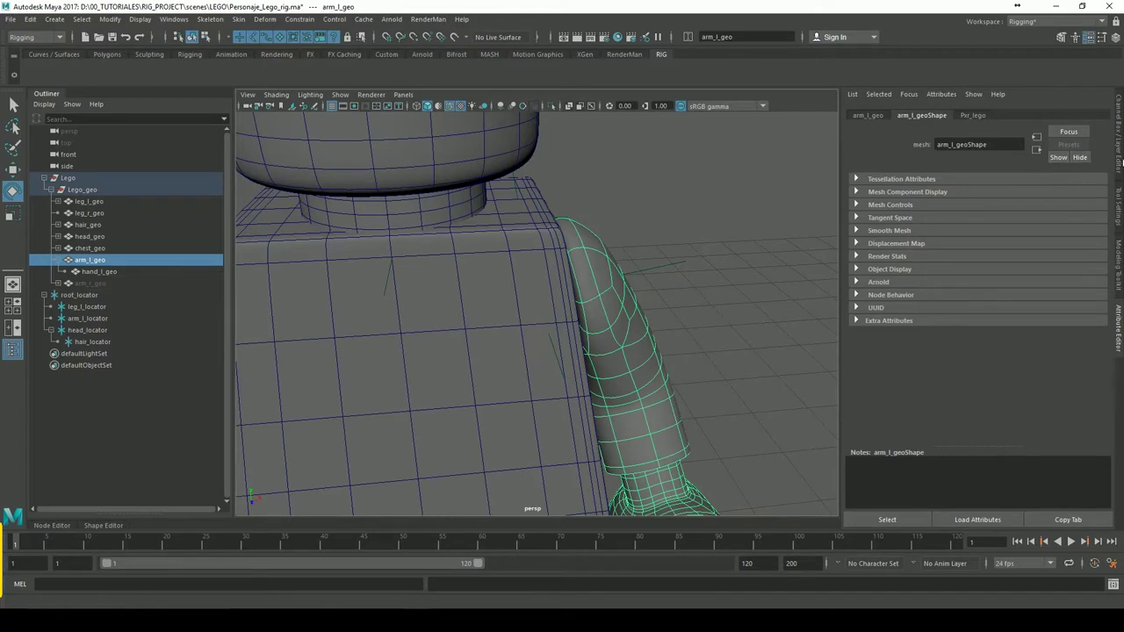
key(ctrl+a)
mouse_move(602, 296)
alt+mouse_down()
mouse_move(604, 329)
mouse_move(369, 281)
mouse_move(351, 303)
mouse_move(607, 296)
mouse_move(582, 286)
mouse_move(650, 296)
alt+mouse_up()
- Isolate arm_l_locator and arm_l_geo and view them from the Top view
click(684, 297)
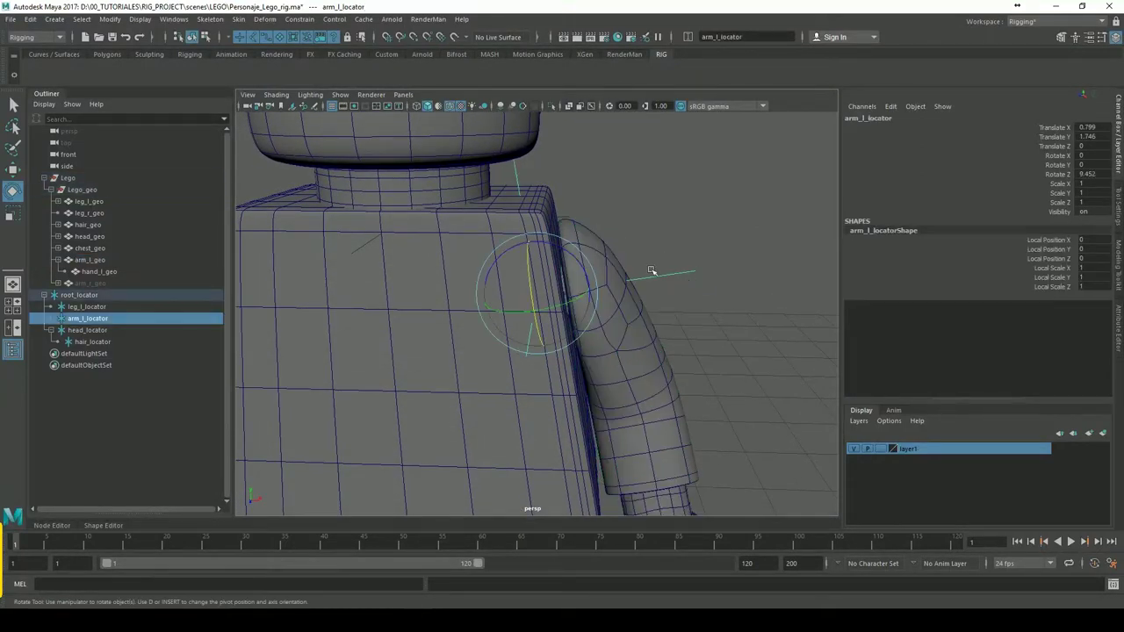
shift+click(620, 268)
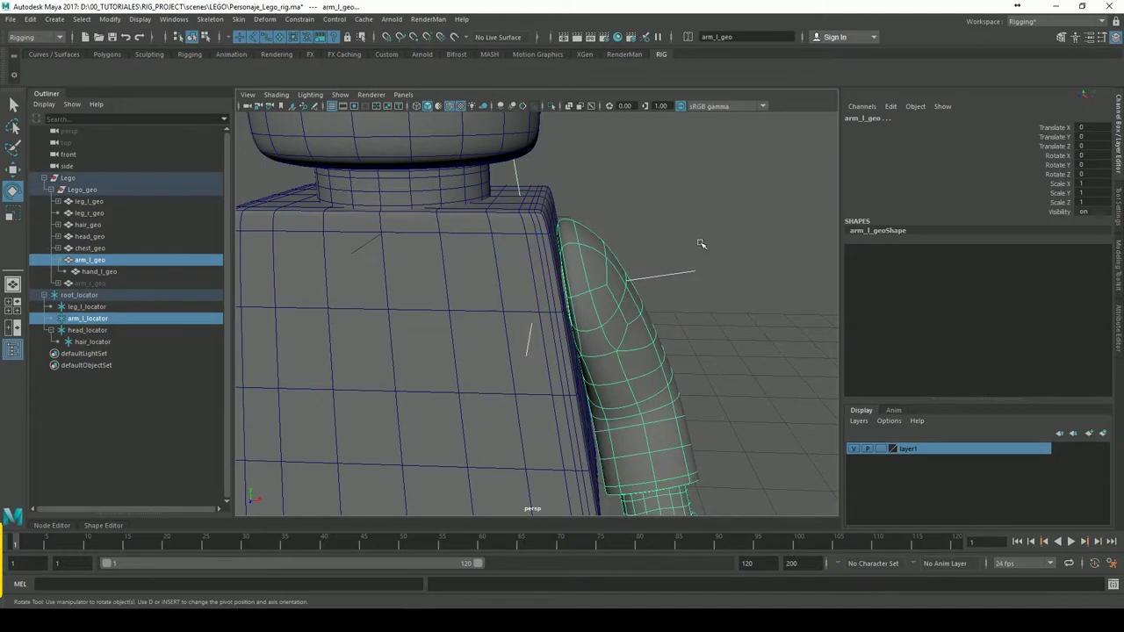
key(ctrl+1)
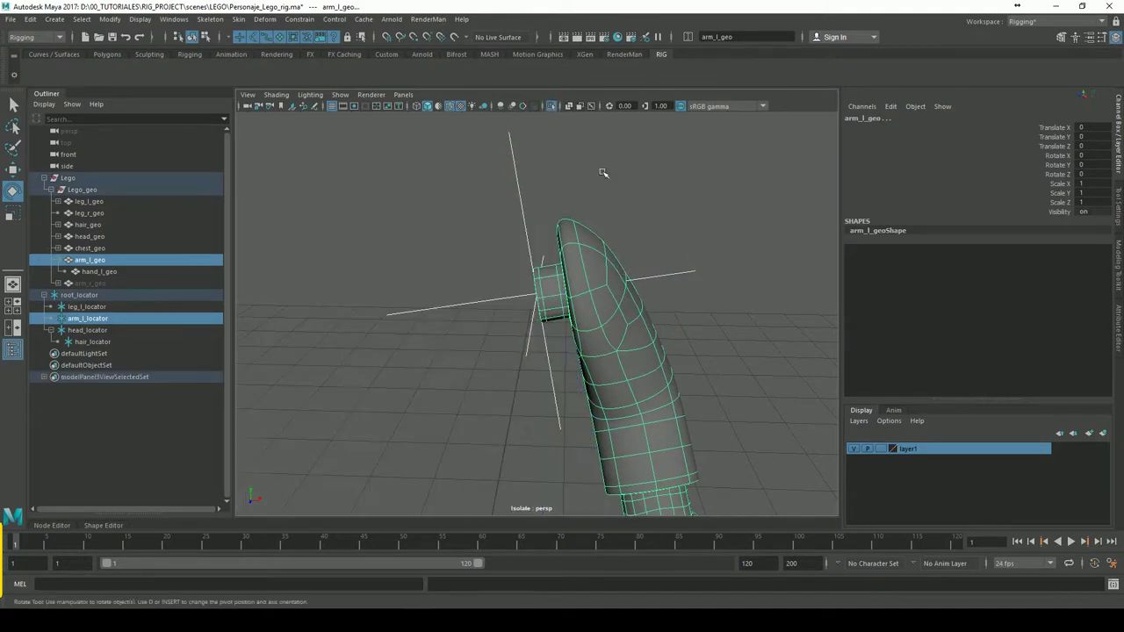
key(space)
right_click(600, 268)
mouse_move(612, 268)
mouse_down()
mouse_move(612, 296)
mouse_move(555, 263)
mouse_move(539, 298)
mouse_up()
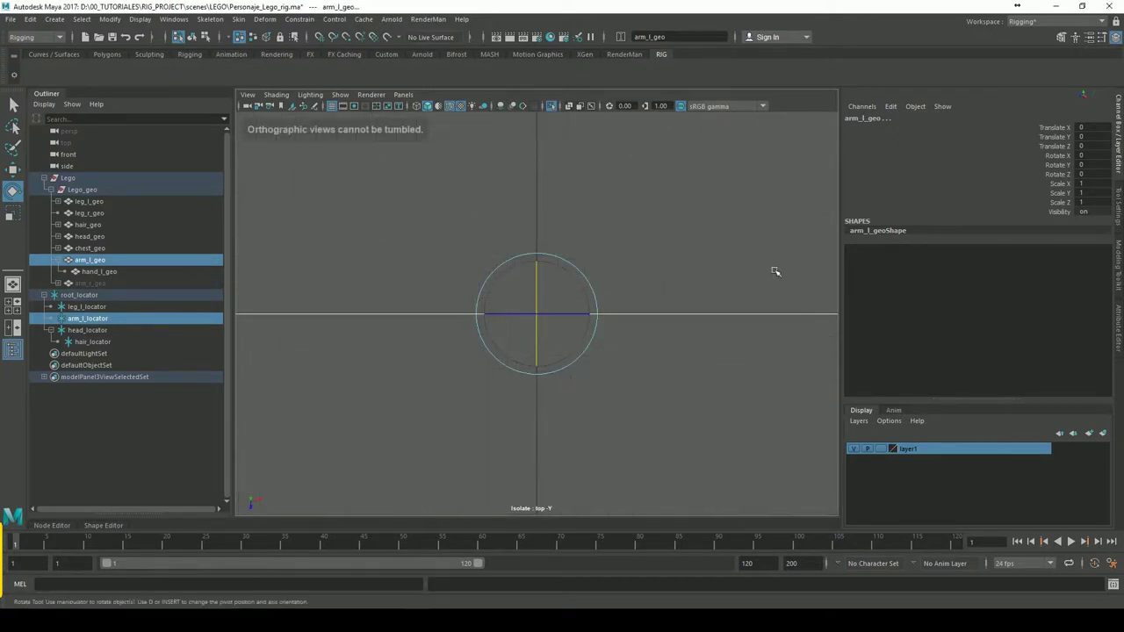
scroll(670, 256, up, 3)
scroll(693, 265, up, 3)
alt+middle_drag(693, 265, 606, 244)
- Rotate arm_l_locator slightly to Rotate Y 2.38 to match the shoulder angle
click(592, 230)
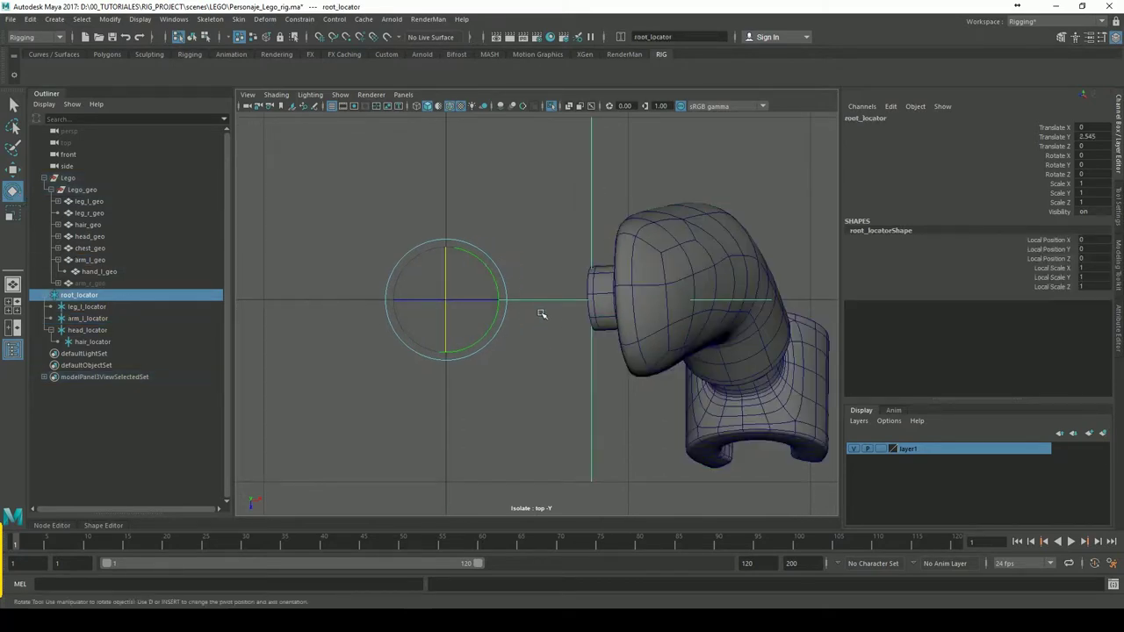
click(579, 264)
click(591, 252)
click(88, 307)
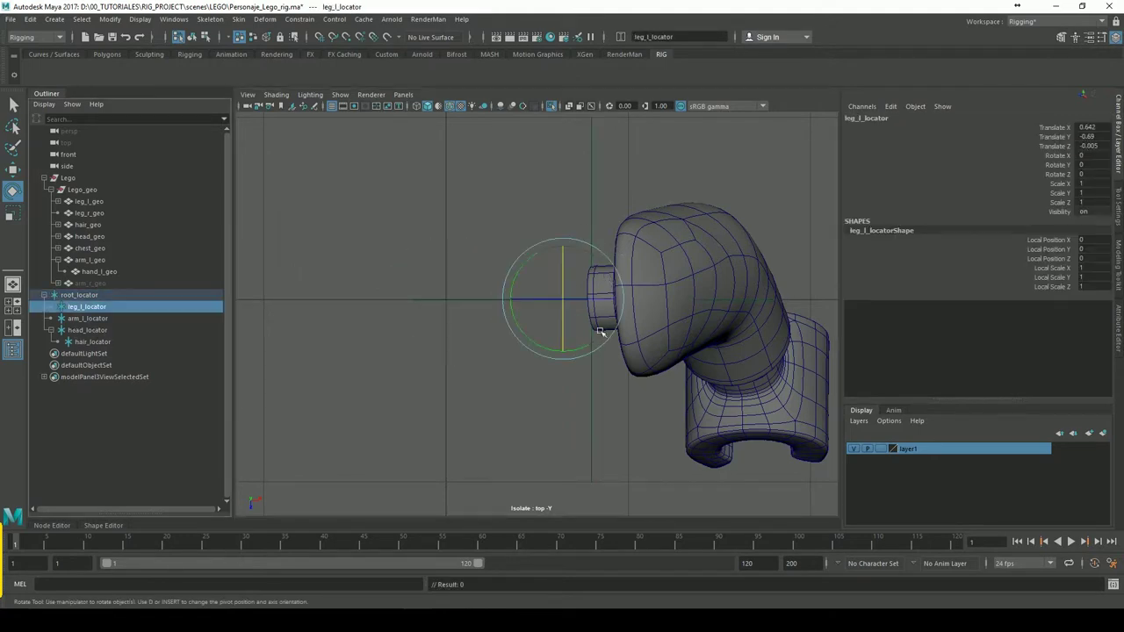
click(92, 318)
drag(637, 273, 640, 273)
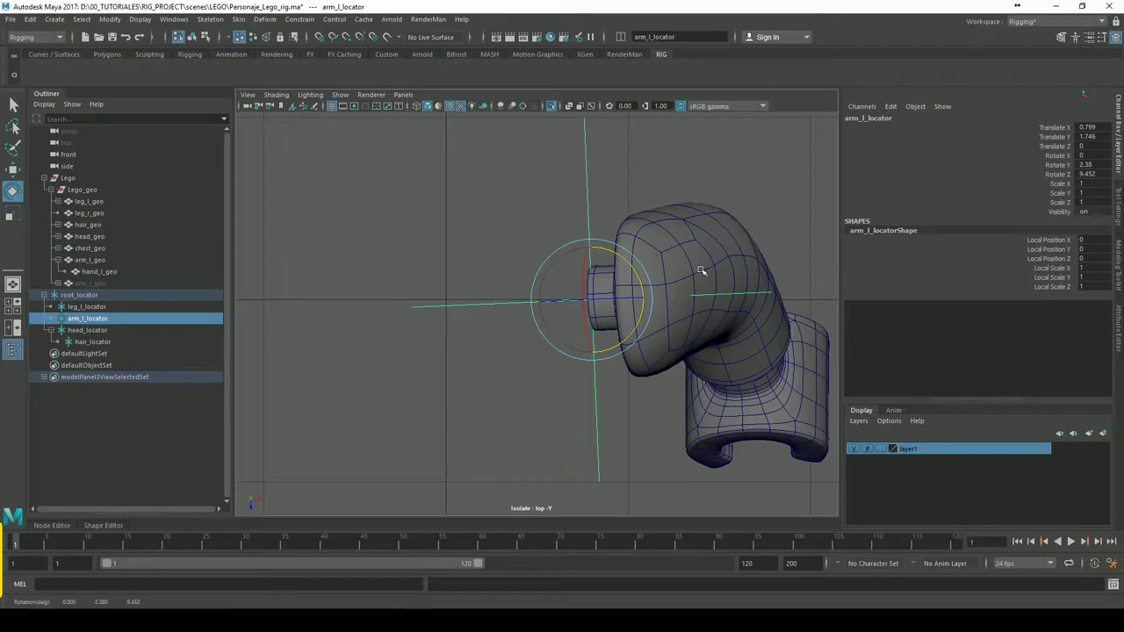
- Parent-constrain leg_r_geo to the selected locator
ctrl+click(90, 212)
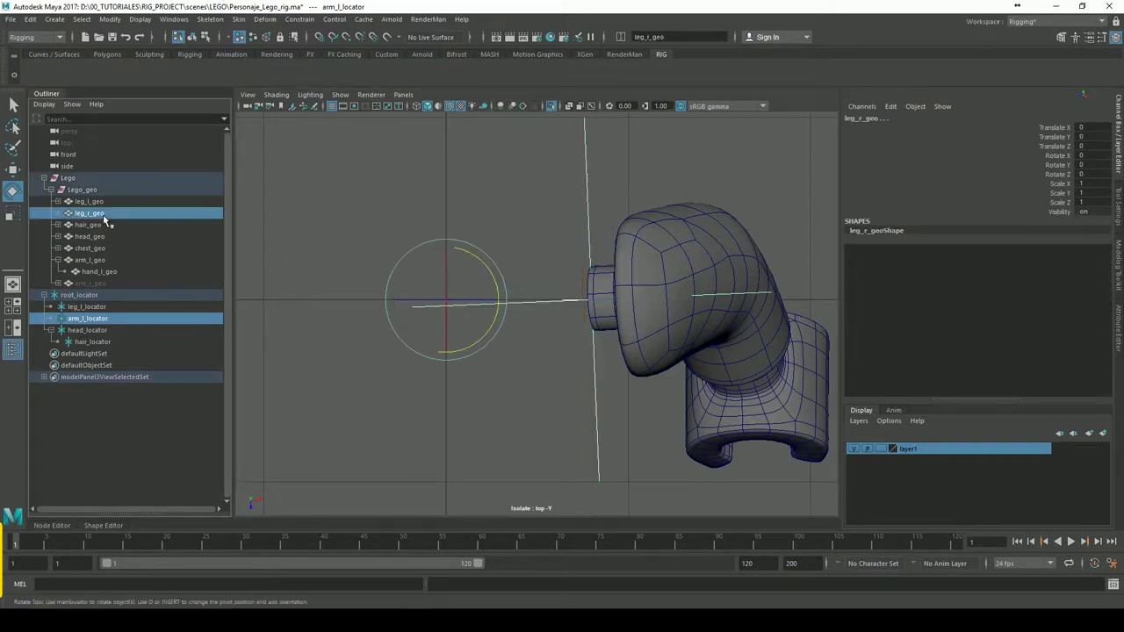
click(299, 18)
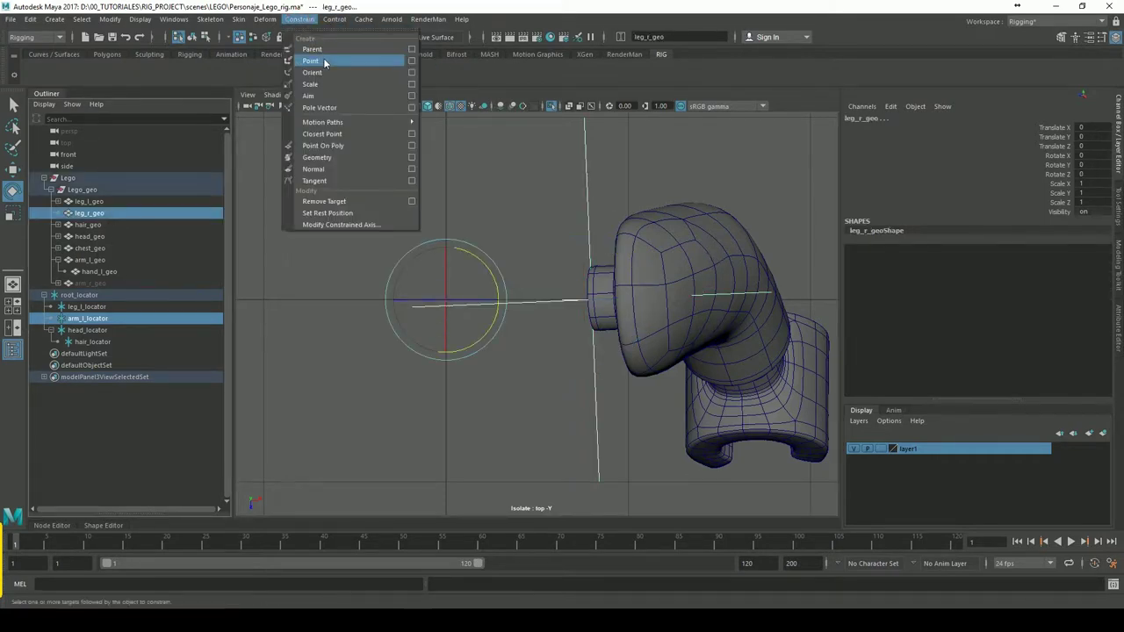
click(307, 46)
click(680, 176)
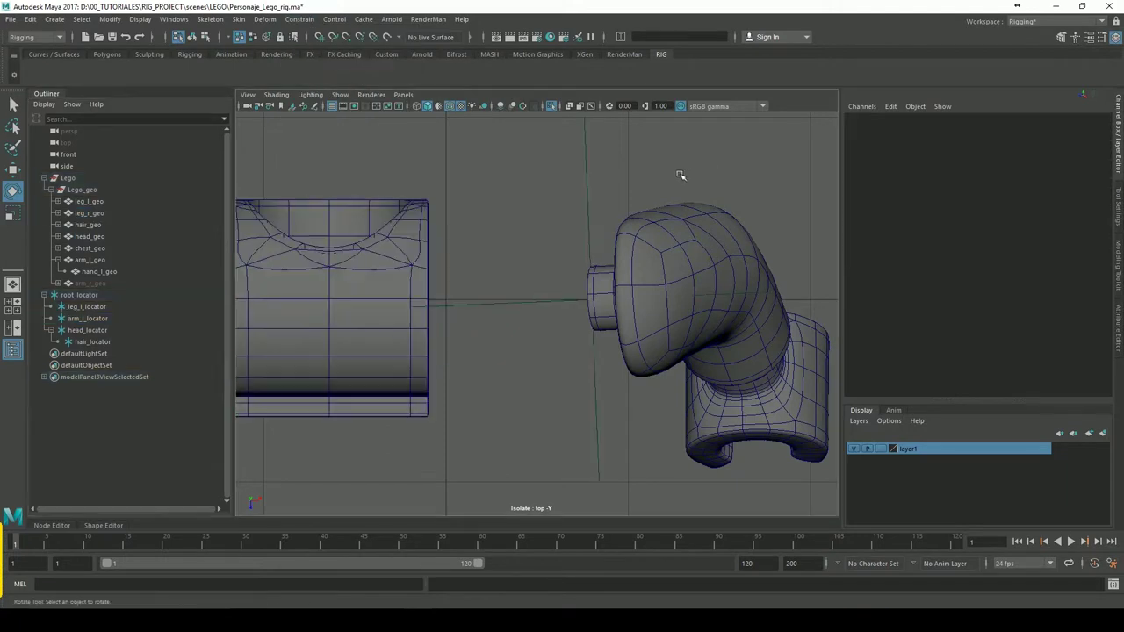
- Return to the Perspective view and exit Isolate Select to show the whole figure
click(586, 196)
key(space)
drag(621, 266, 621, 226)
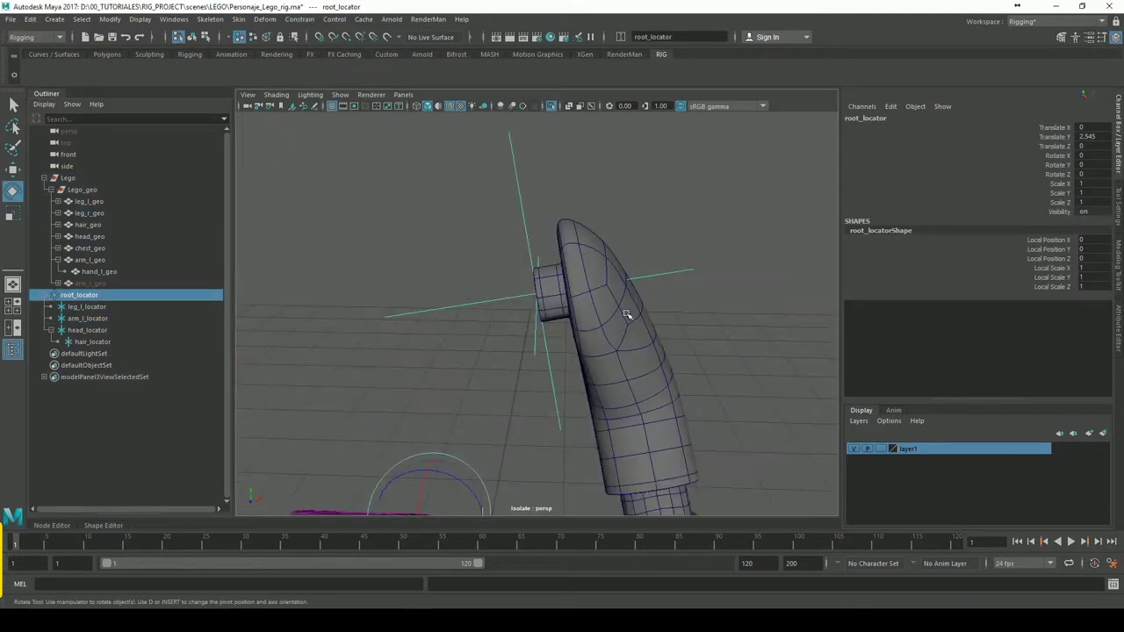
key(ctrl+z)
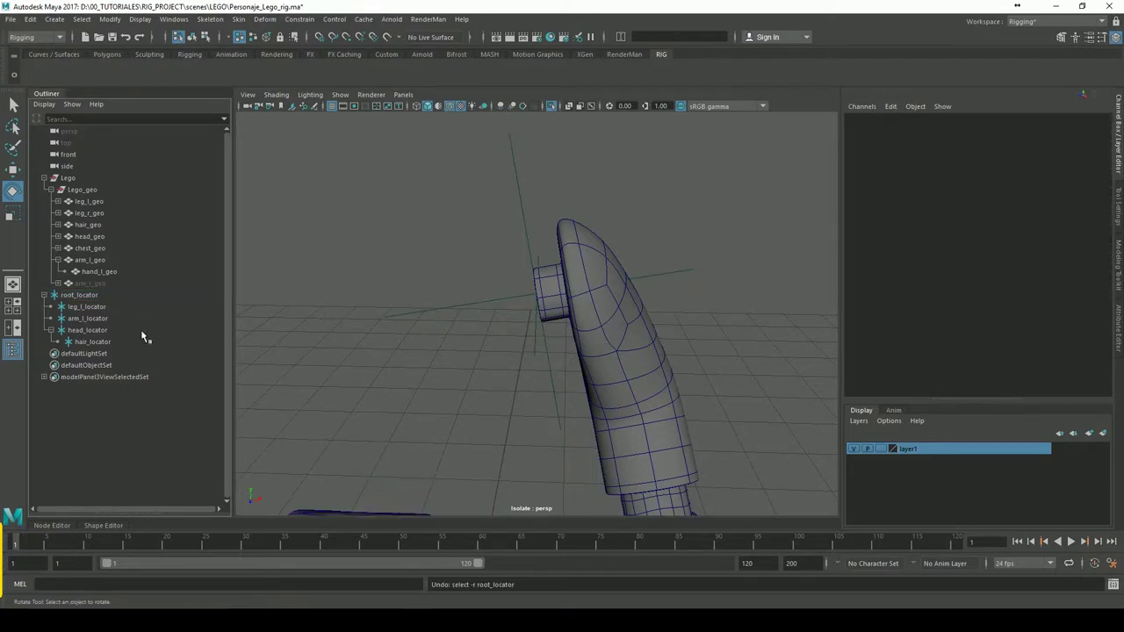
click(527, 218)
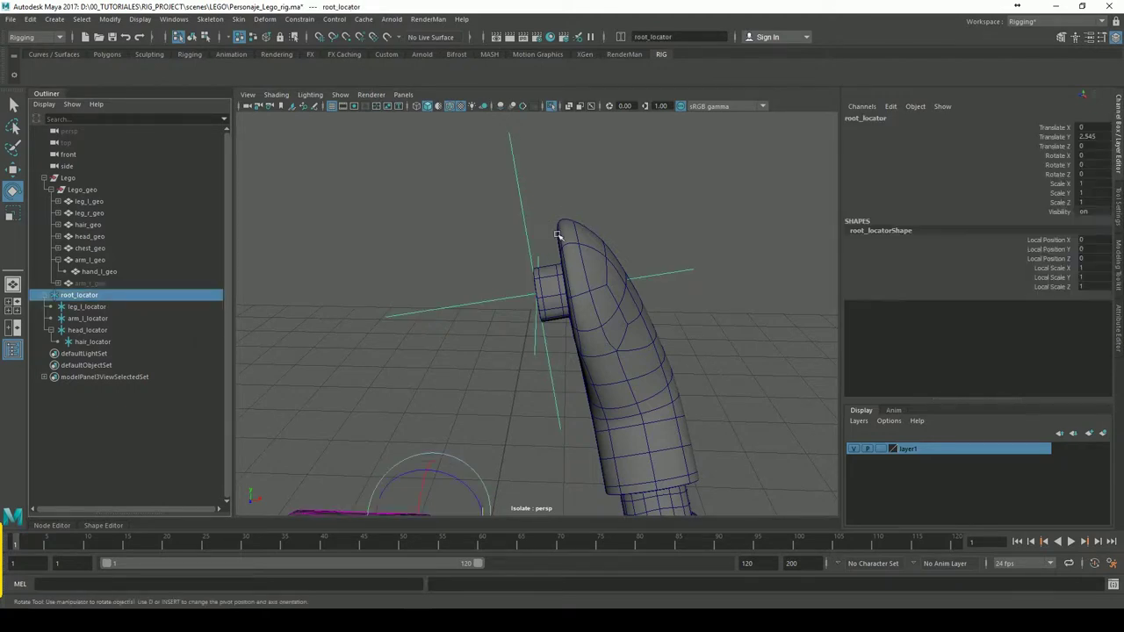
click(344, 289)
key(ctrl+z)
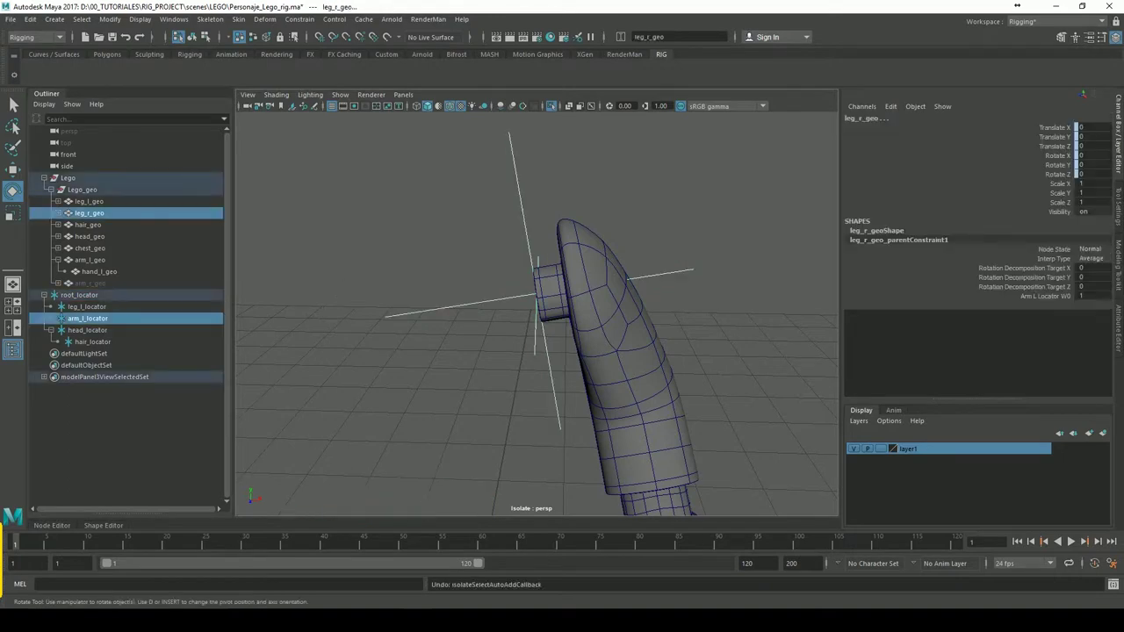
click(348, 246)
key(ctrl+1)
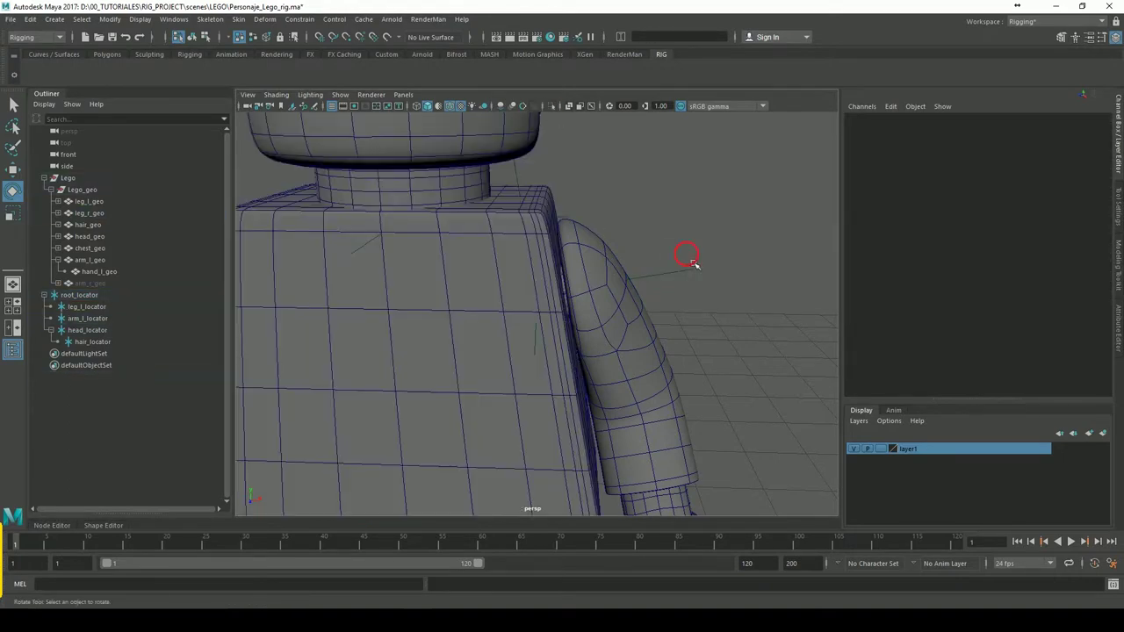
- Check the locator selections and the left leg's existing parent constraint in the Outliner
click(689, 259)
shift+click(698, 389)
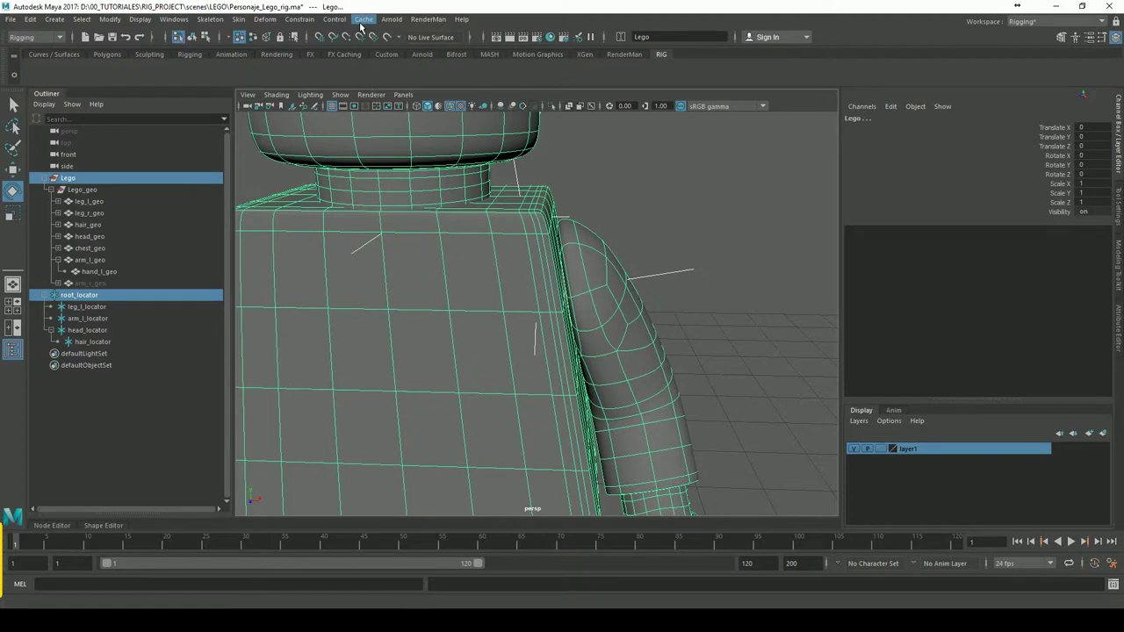
click(693, 277)
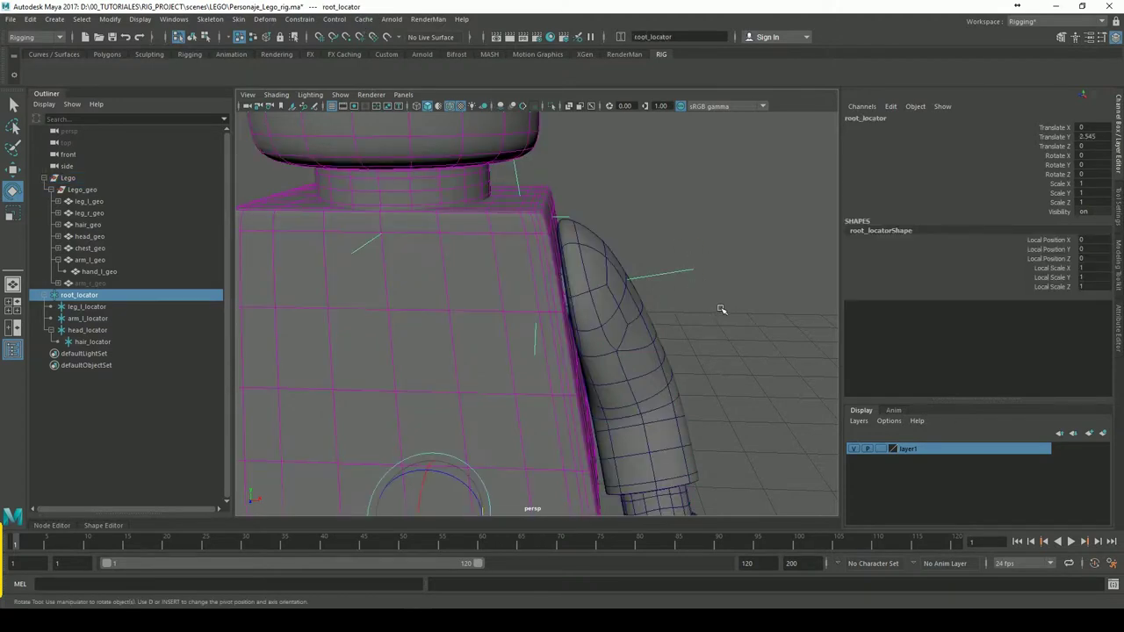
click(91, 307)
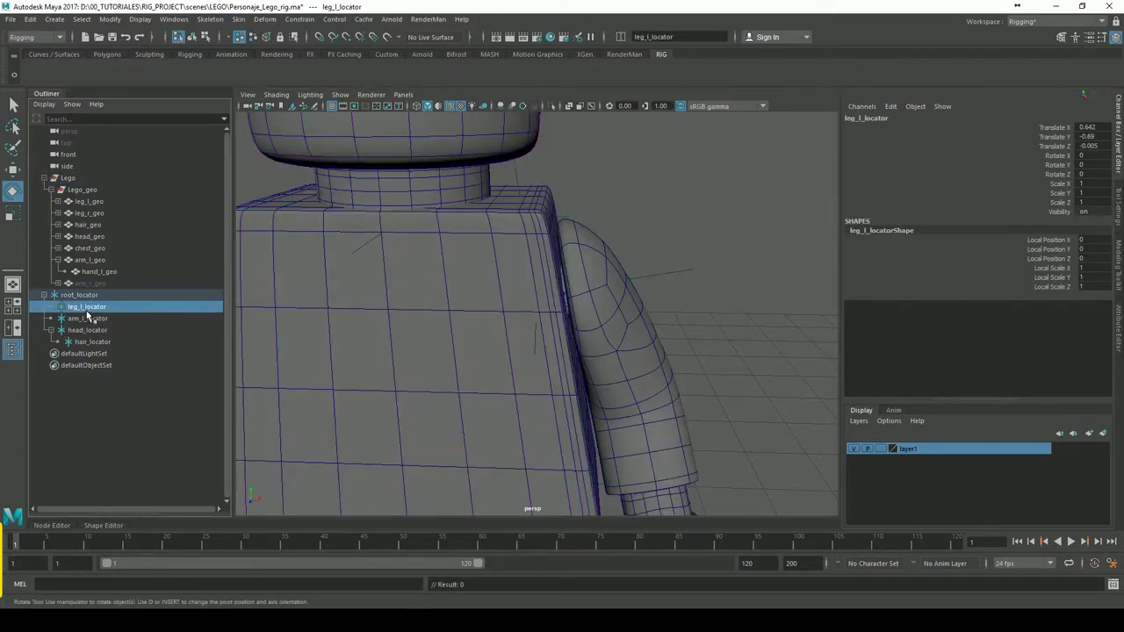
click(88, 318)
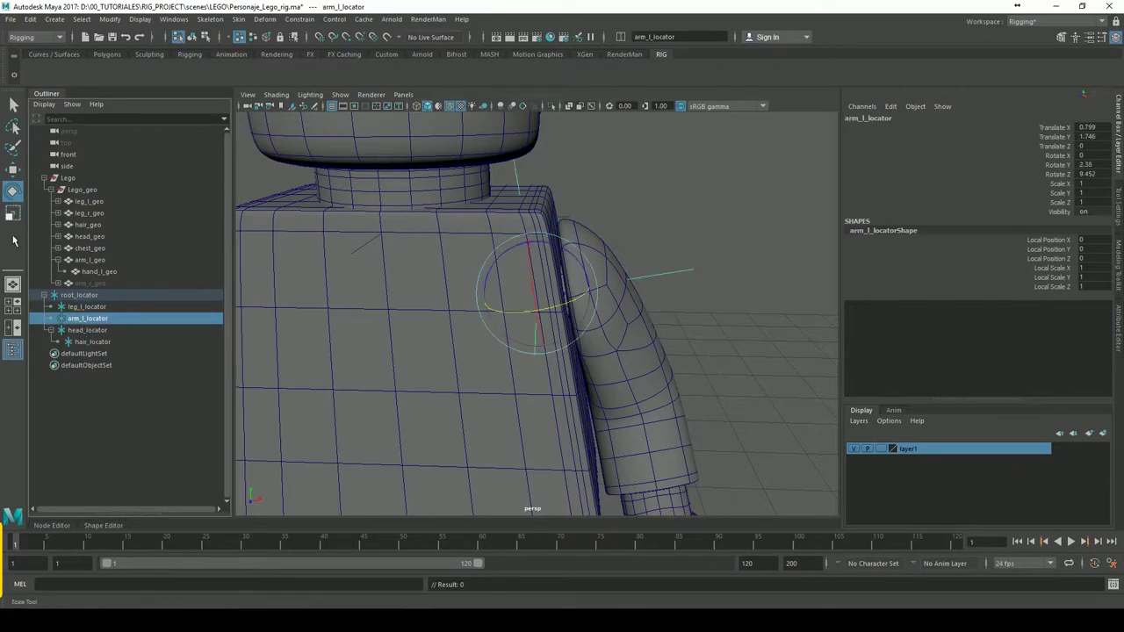
click(58, 202)
click(99, 213)
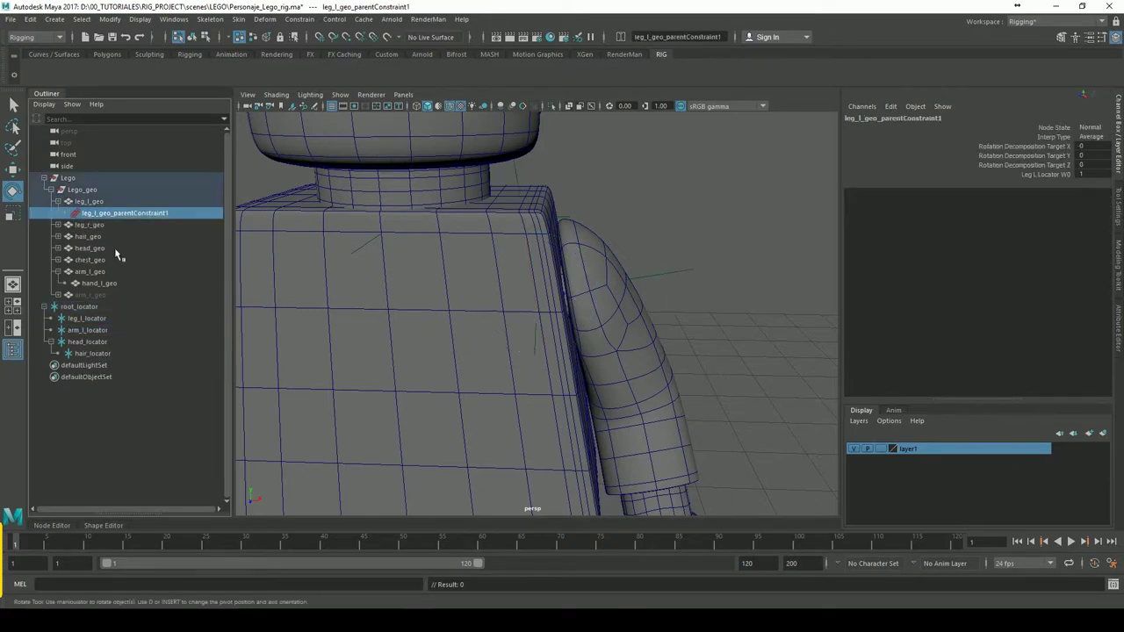
- Select arm_l_locator then arm_l_geo and apply a Parent constraint to the arm
click(91, 273)
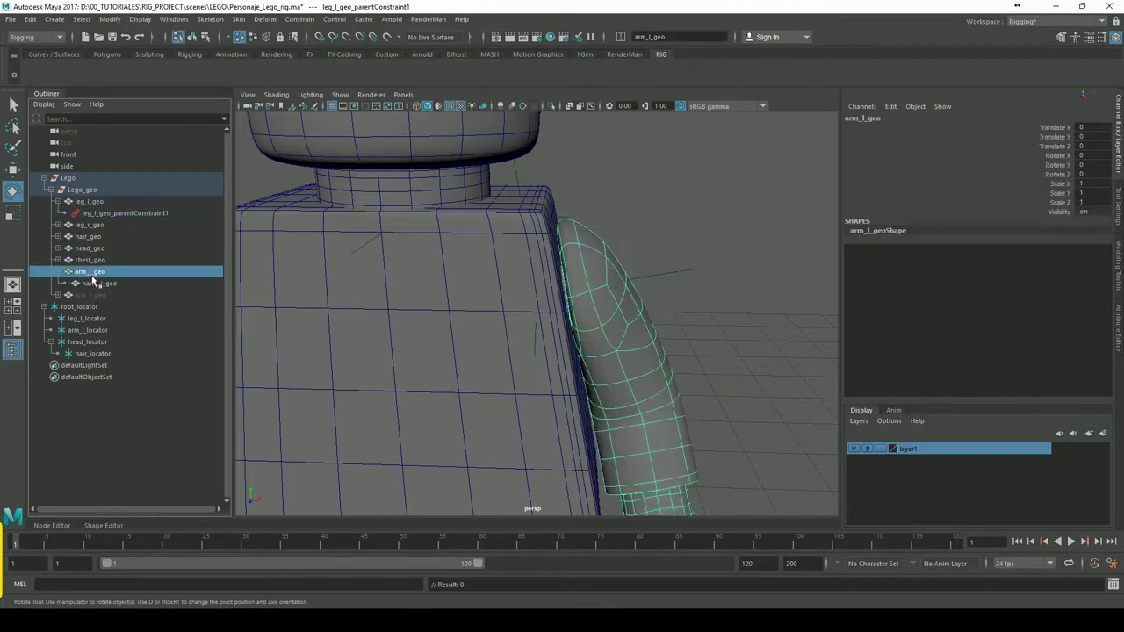
click(88, 319)
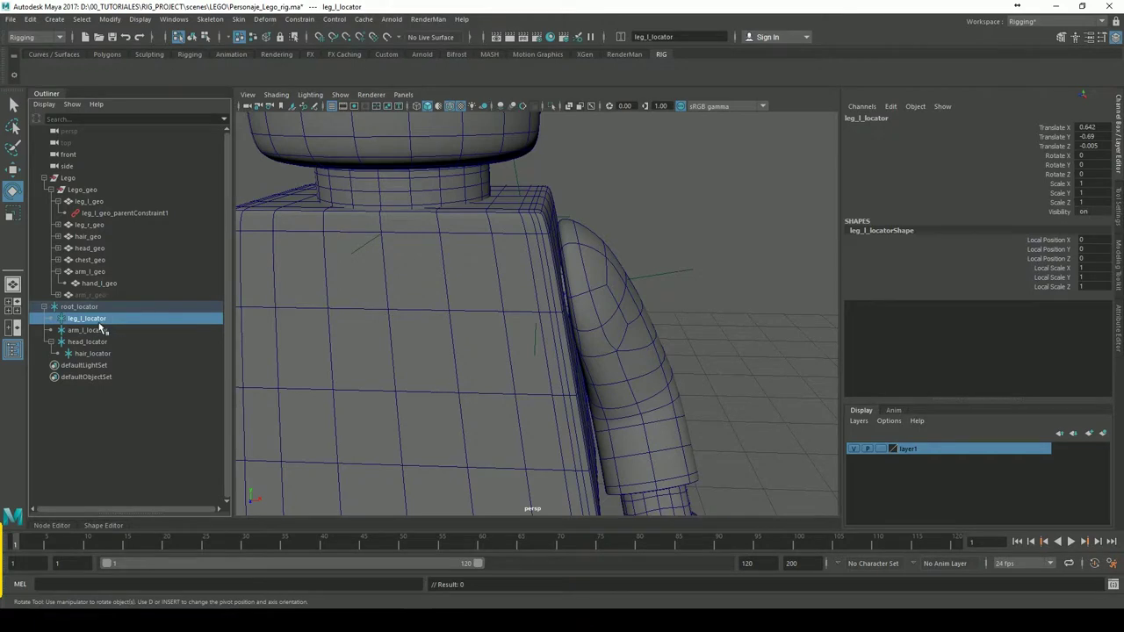
click(88, 330)
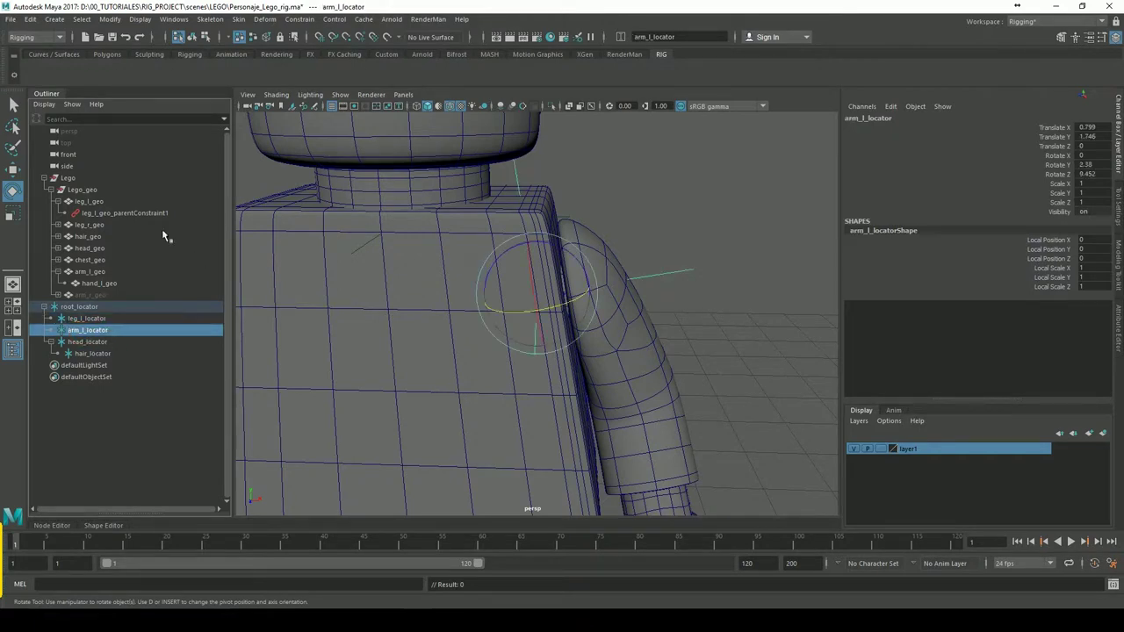
ctrl+click(95, 272)
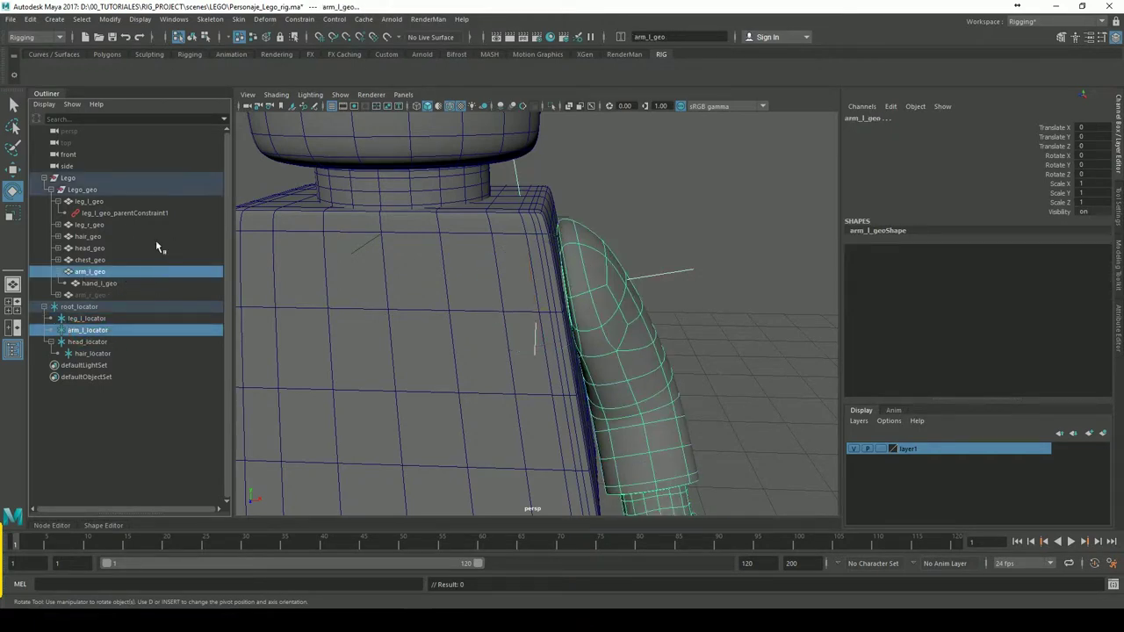
click(299, 18)
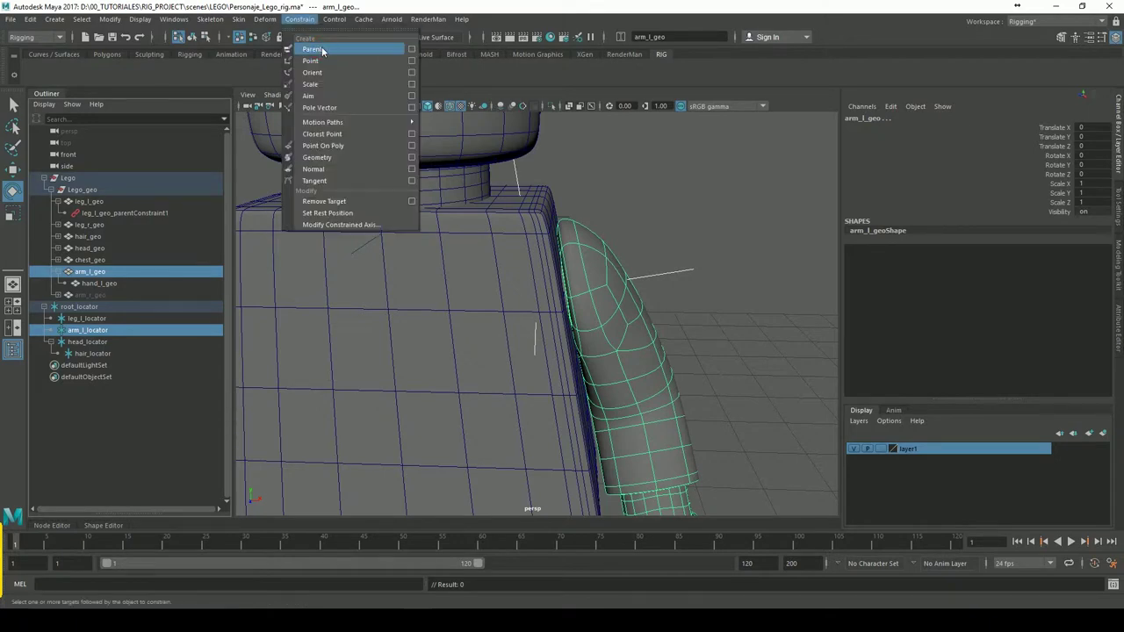
click(322, 44)
click(707, 291)
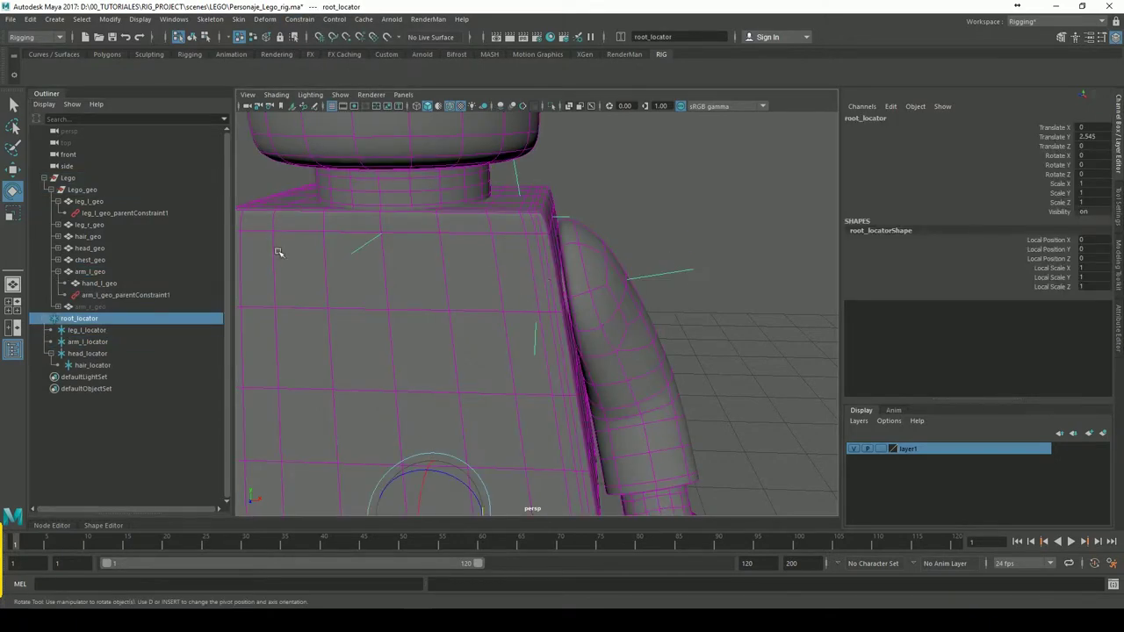
- Select root_locator and orbit to a three-quarter view of the figure
click(92, 330)
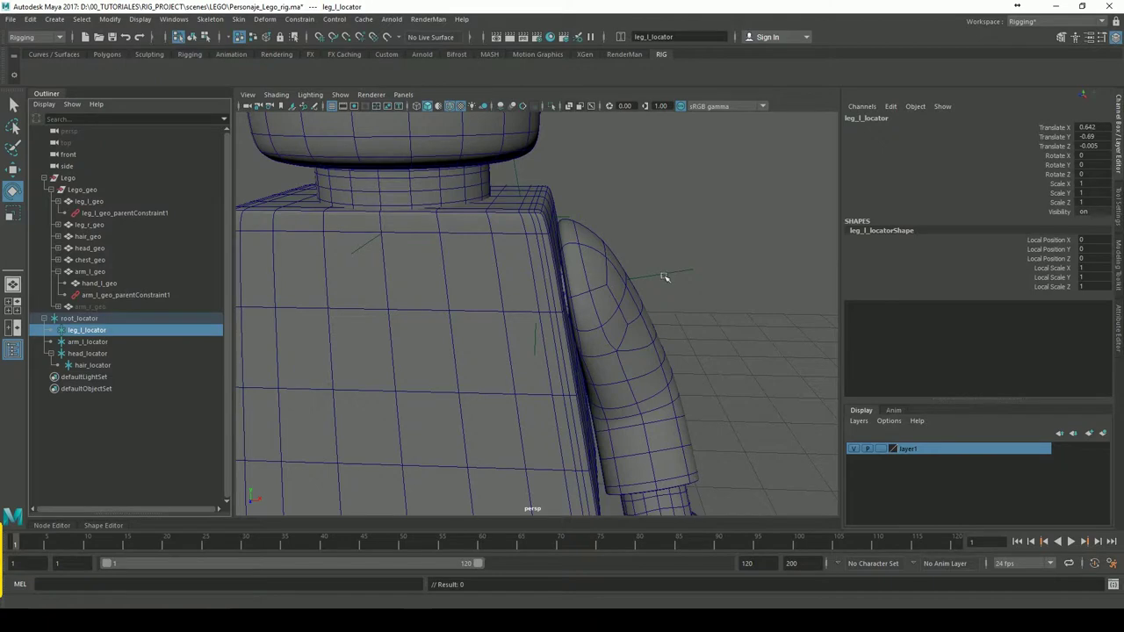
click(694, 297)
scroll(687, 283, down, 5)
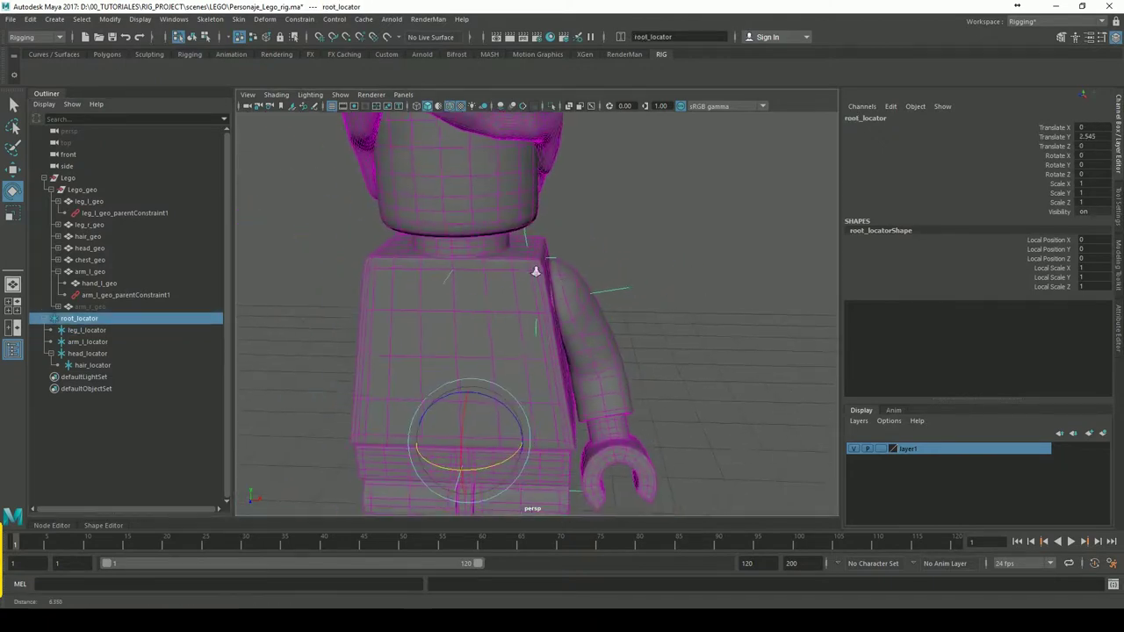
mouse_move(451, 339)
alt+mouse_down()
mouse_move(551, 326)
mouse_move(635, 394)
alt+mouse_up()
click(635, 394)
key(ctrl+z)
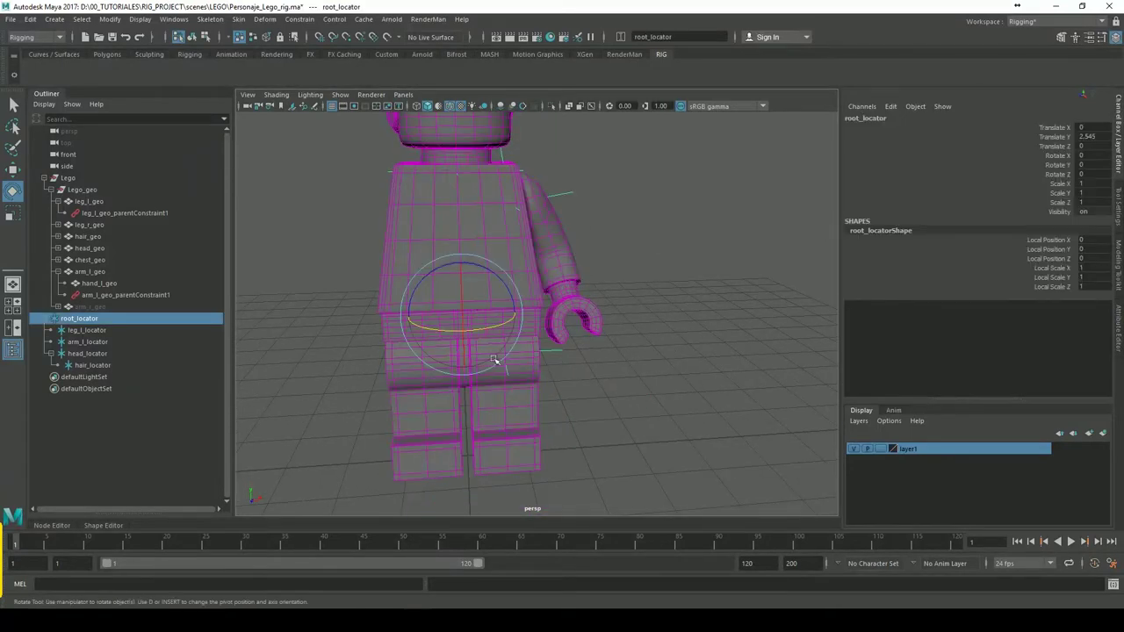
- Unparent arm_l_locator to world level with Shift+P and test-swing the left arm
click(97, 330)
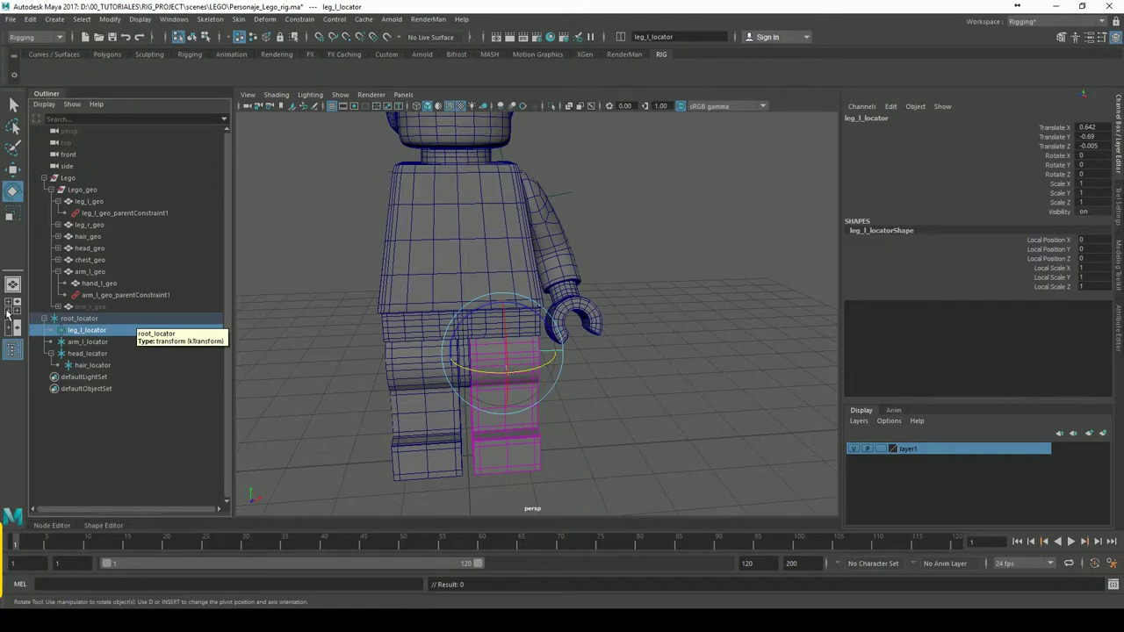
click(87, 343)
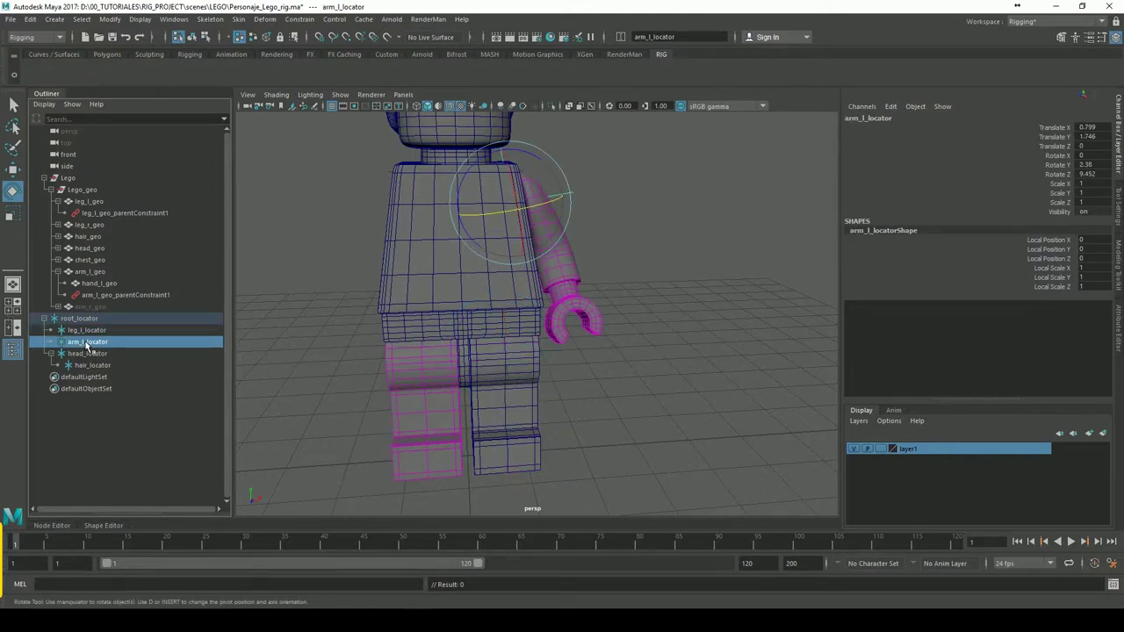
key(shift+p)
click(687, 253)
click(522, 220)
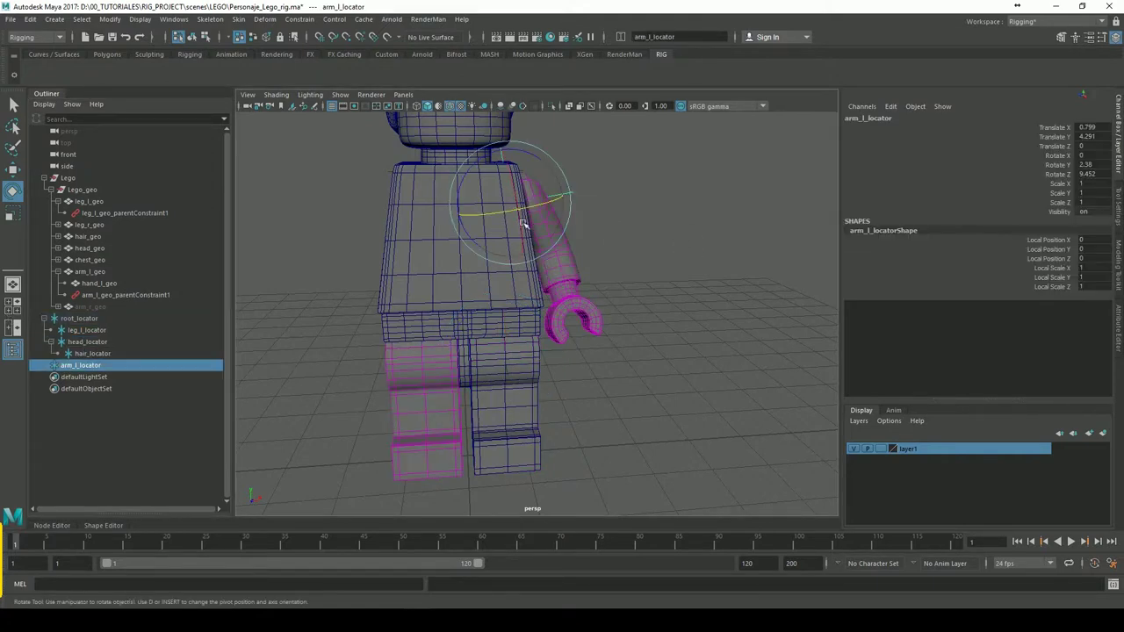
drag(522, 216, 518, 194)
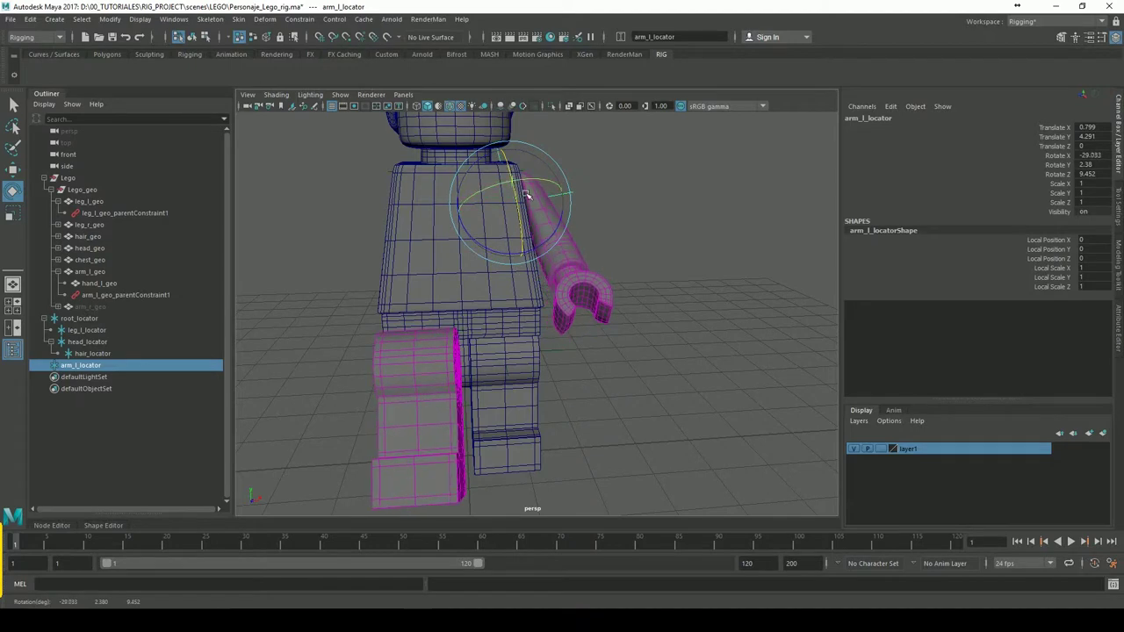
click(474, 359)
- Delete leg_r_geo_parentConstraint1 from the right leg
click(443, 367)
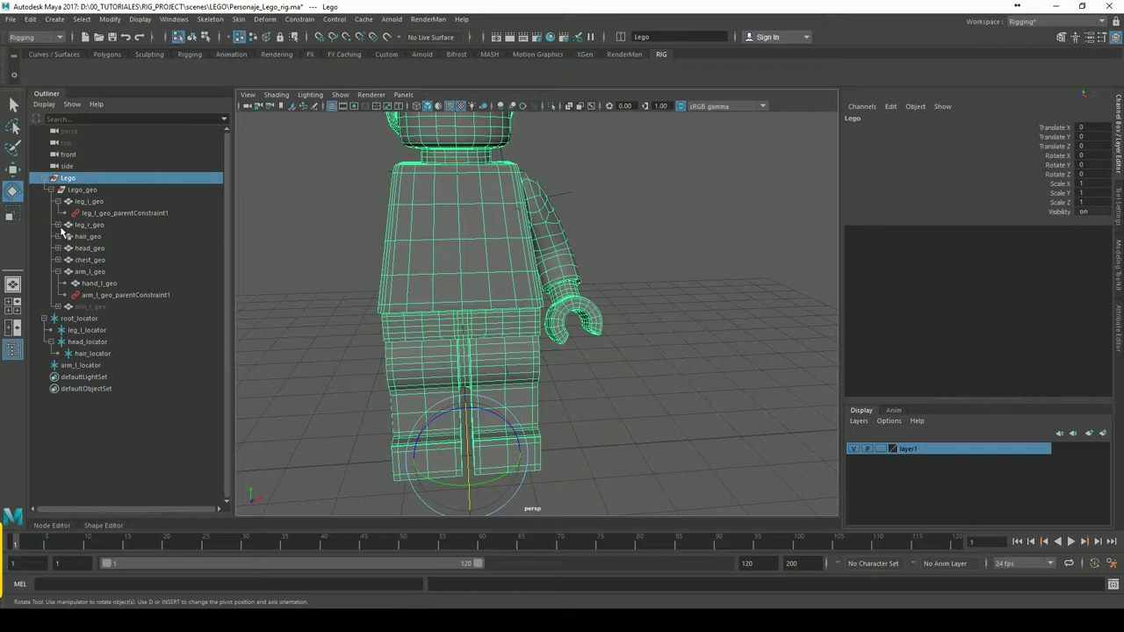
click(58, 226)
click(92, 237)
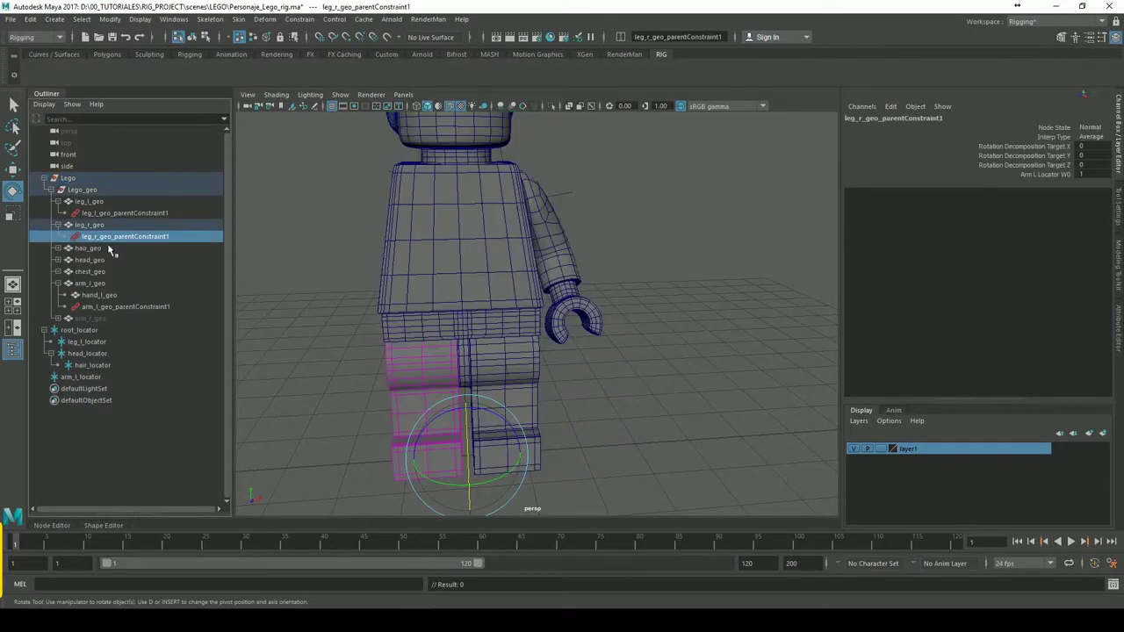
key(Delete)
- Parent arm_l_locator under root_locator, then test-tilt root_locator and undo
click(571, 191)
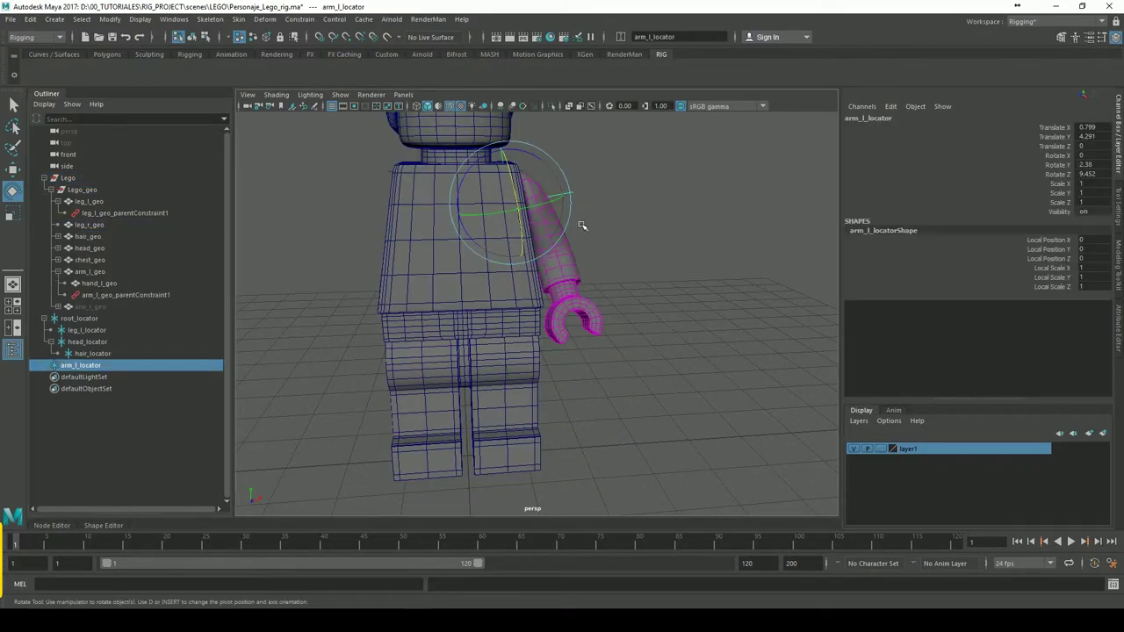
middle_drag(82, 360, 79, 318)
click(323, 311)
drag(571, 197, 598, 234)
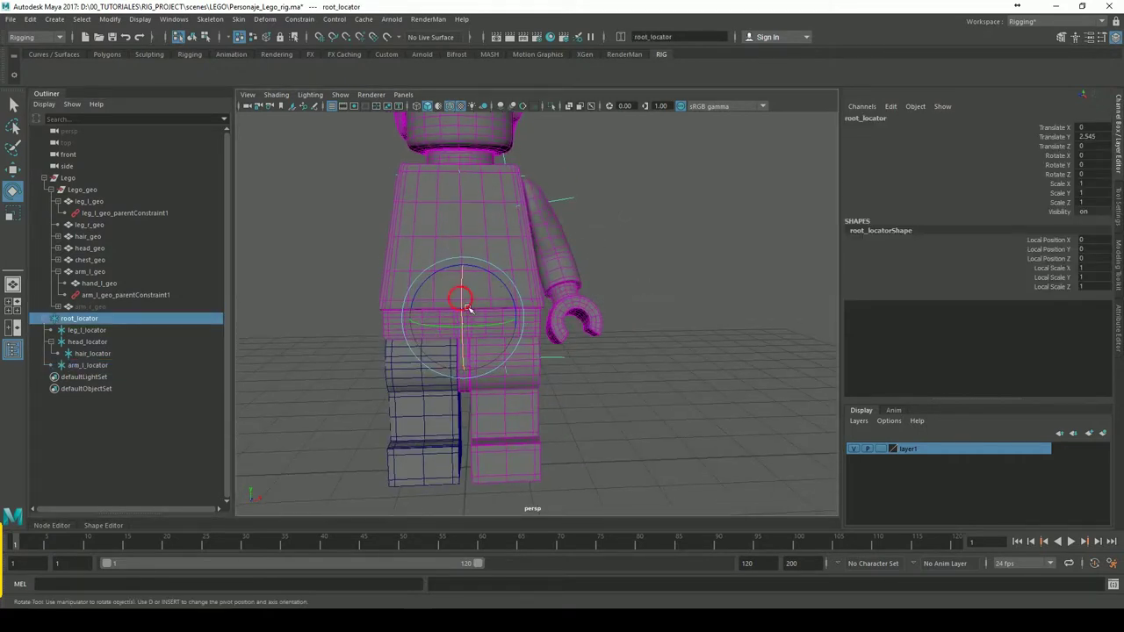
drag(464, 296, 475, 278)
key(ctrl+z)
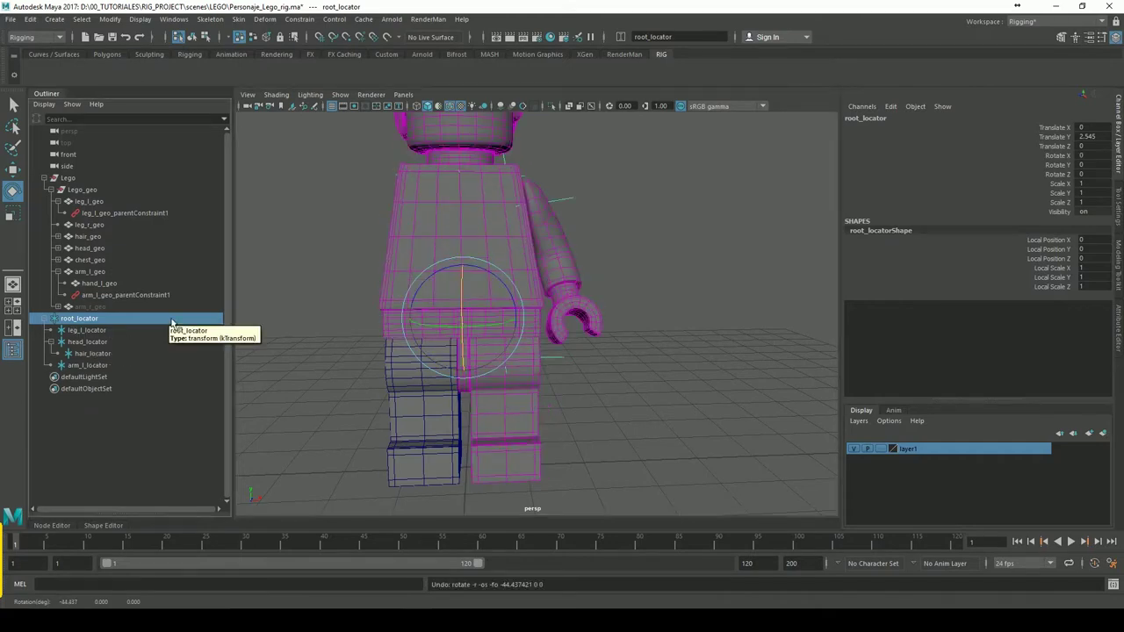
- Move arm_l_locator back to world level and check the left arm's rotation
click(98, 440)
click(88, 365)
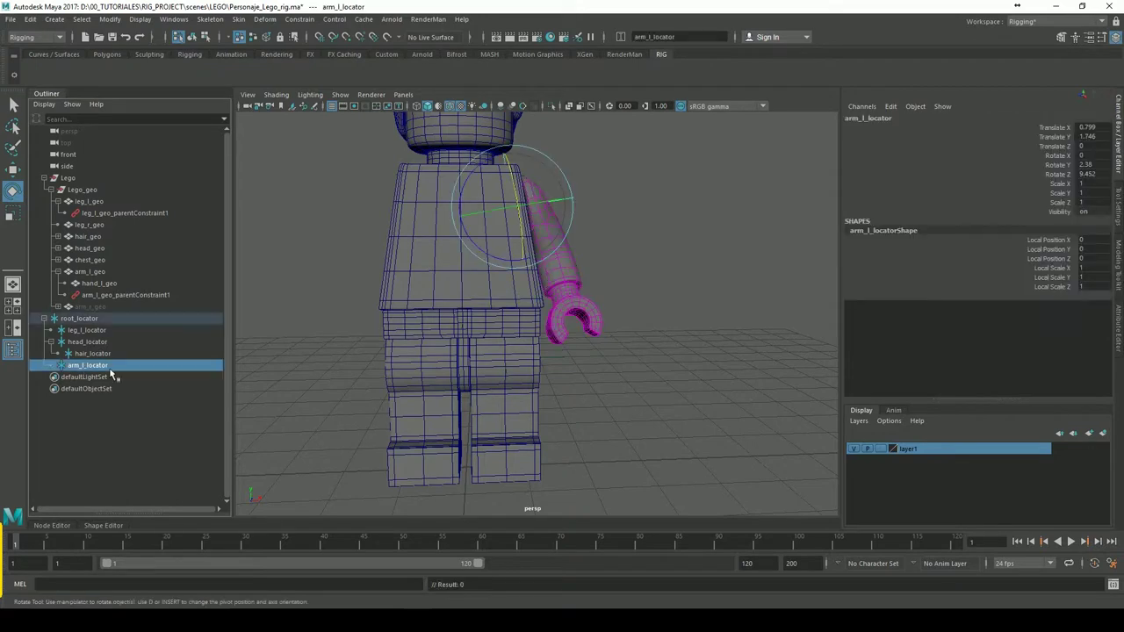
key(shift+p)
click(682, 263)
key(ctrl+z)
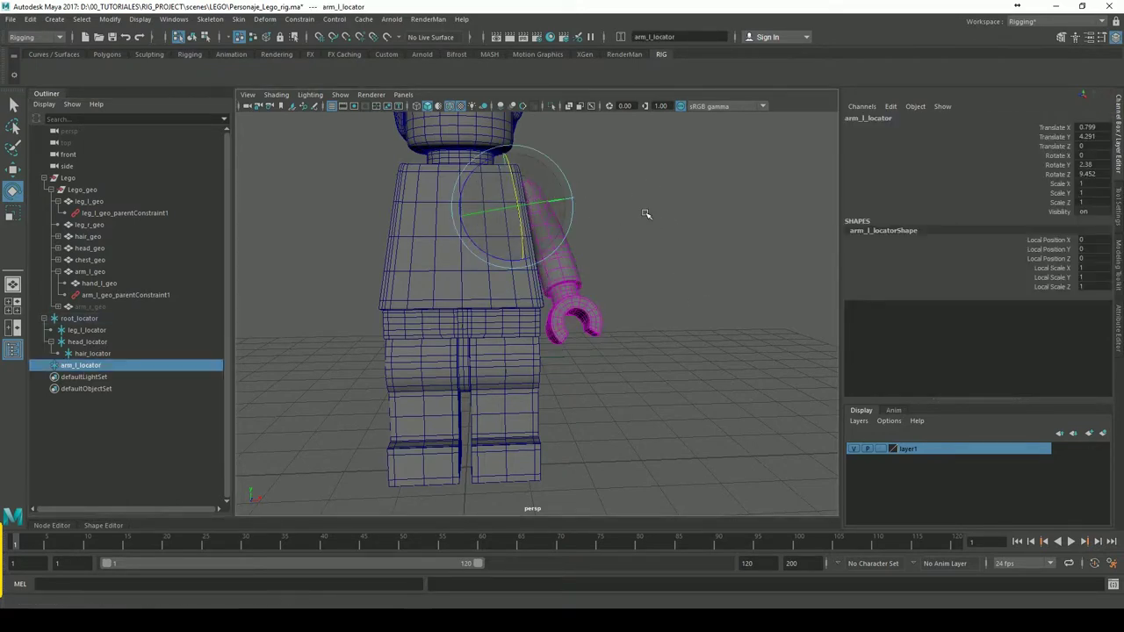
alt+drag(647, 211, 597, 215)
scroll(674, 254, up, 3)
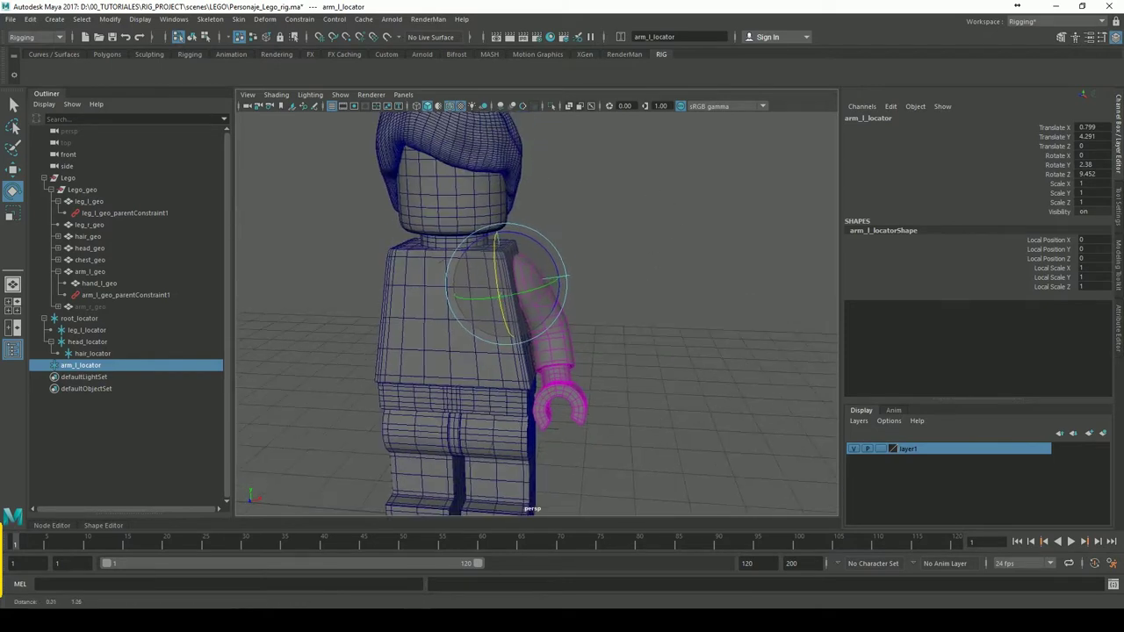
scroll(682, 238, up, 2)
mouse_move(479, 268)
mouse_down()
mouse_move(483, 252)
mouse_move(498, 312)
mouse_move(500, 249)
mouse_up()
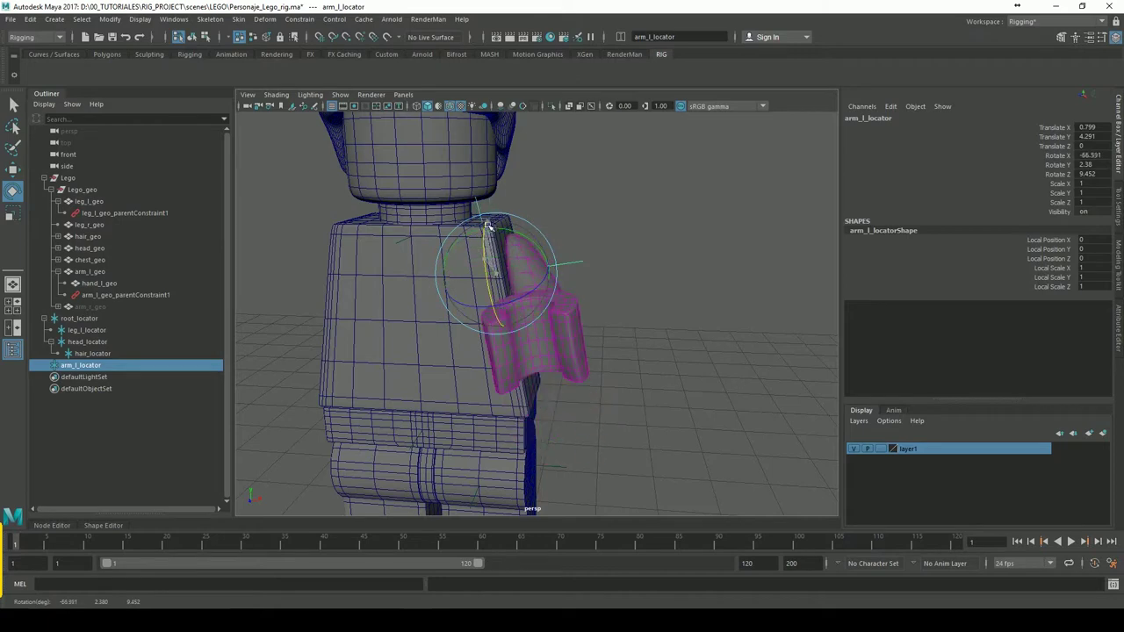
mouse_move(667, 208)
alt+mouse_down()
mouse_move(597, 209)
mouse_move(632, 275)
mouse_move(677, 251)
mouse_move(586, 247)
alt+mouse_up()
alt+drag(609, 346, 618, 323)
- Parent arm_l_locator under root_locator again and unhide arm_r_geo
mouse_move(87, 366)
middle_down()
mouse_move(112, 325)
mouse_move(94, 369)
middle_up()
click(85, 422)
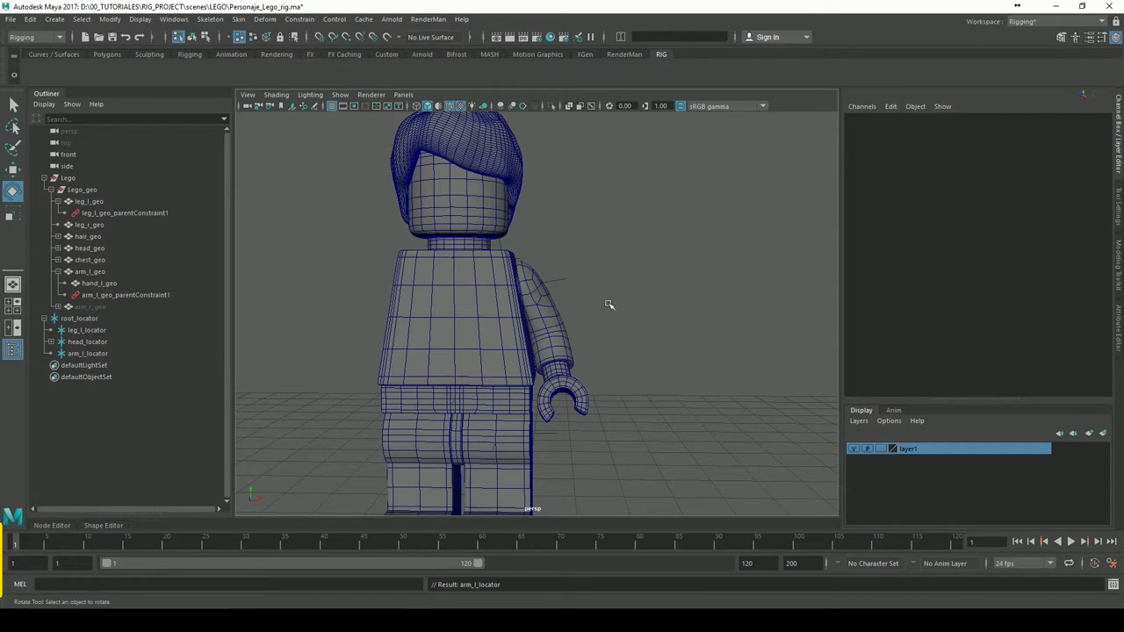
click(100, 307)
scroll(670, 348, down, 3)
click(670, 348)
scroll(746, 319, down, 3)
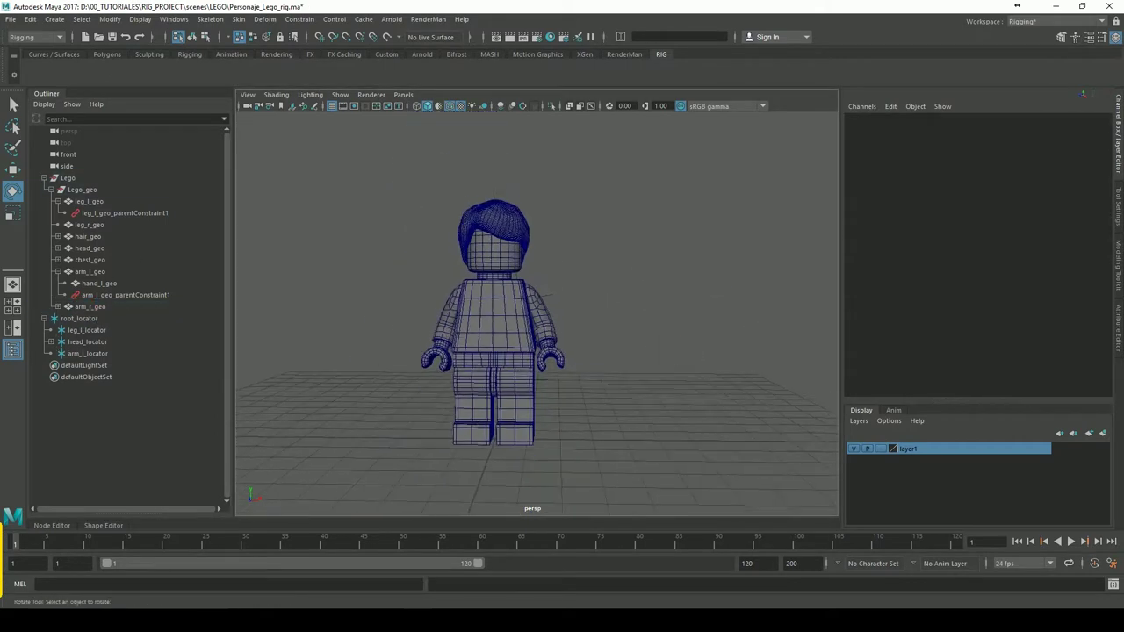
- Create a new locator, locator1, at the origin and switch to the Move tool
click(88, 354)
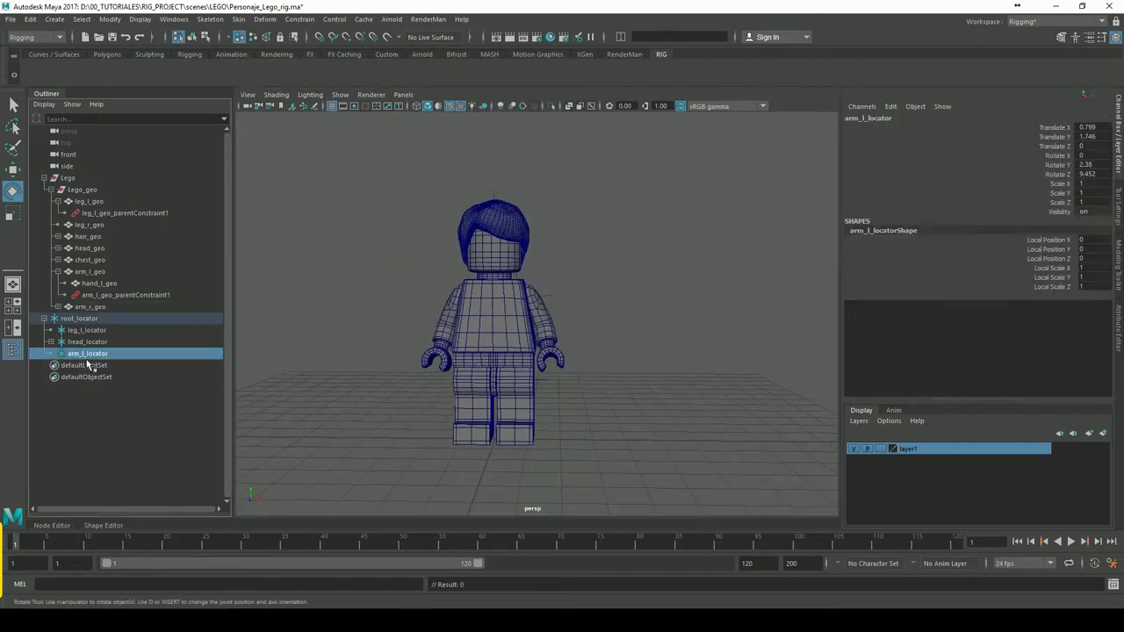
click(55, 18)
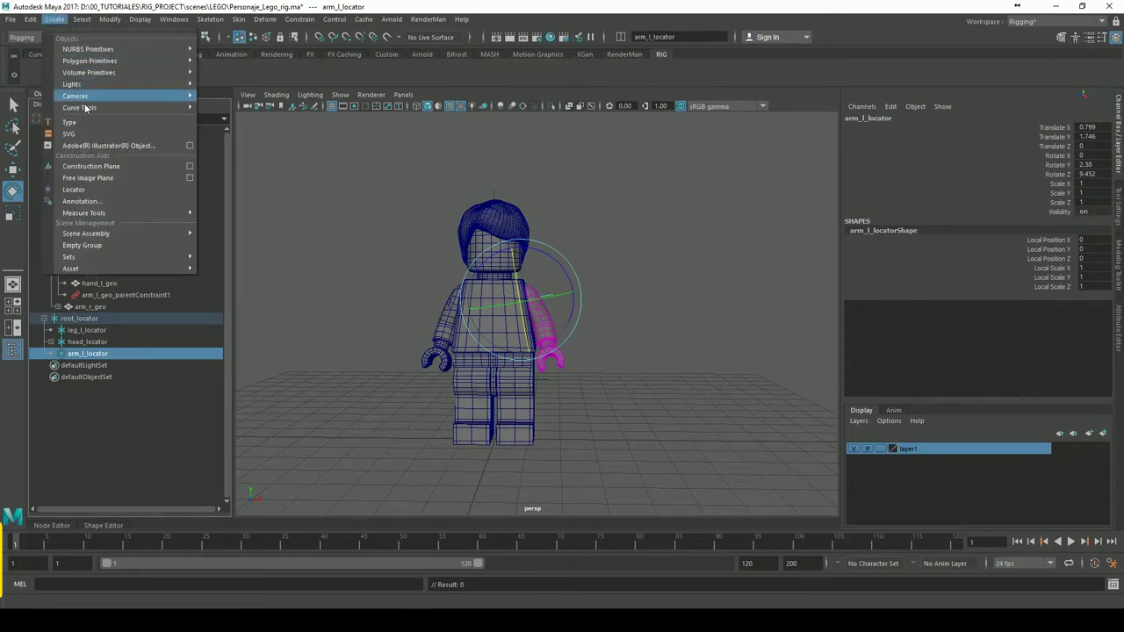
click(75, 190)
alt+drag(640, 323, 585, 317)
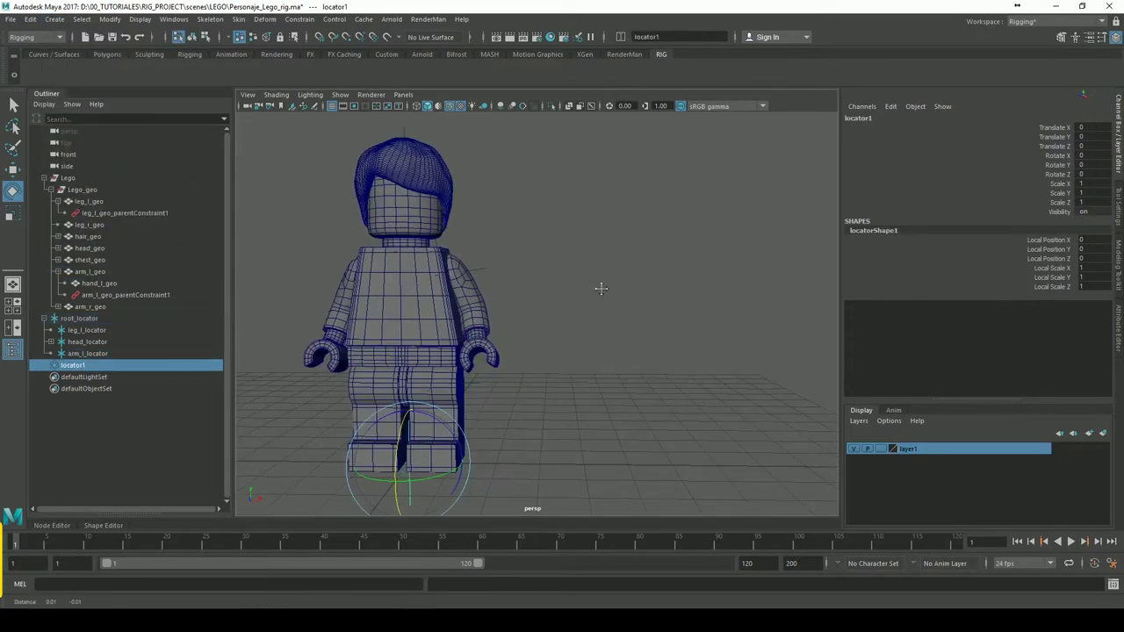
key(w)
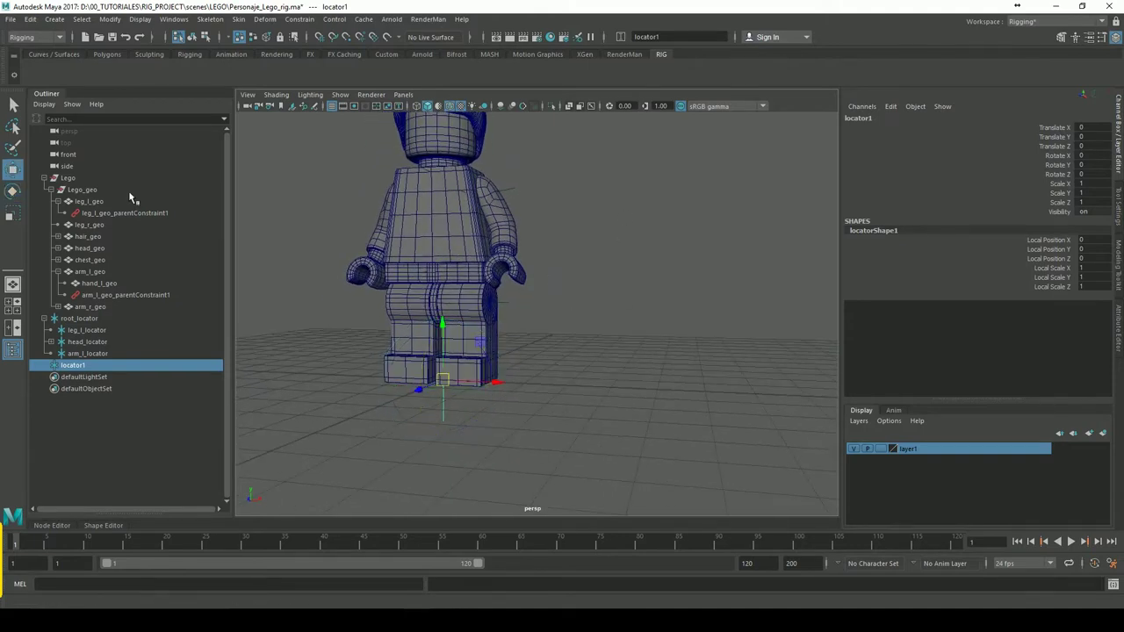
mouse_move(594, 302)
alt+mouse_down()
mouse_move(620, 319)
mouse_move(601, 341)
mouse_move(615, 344)
mouse_move(579, 222)
alt+mouse_up()
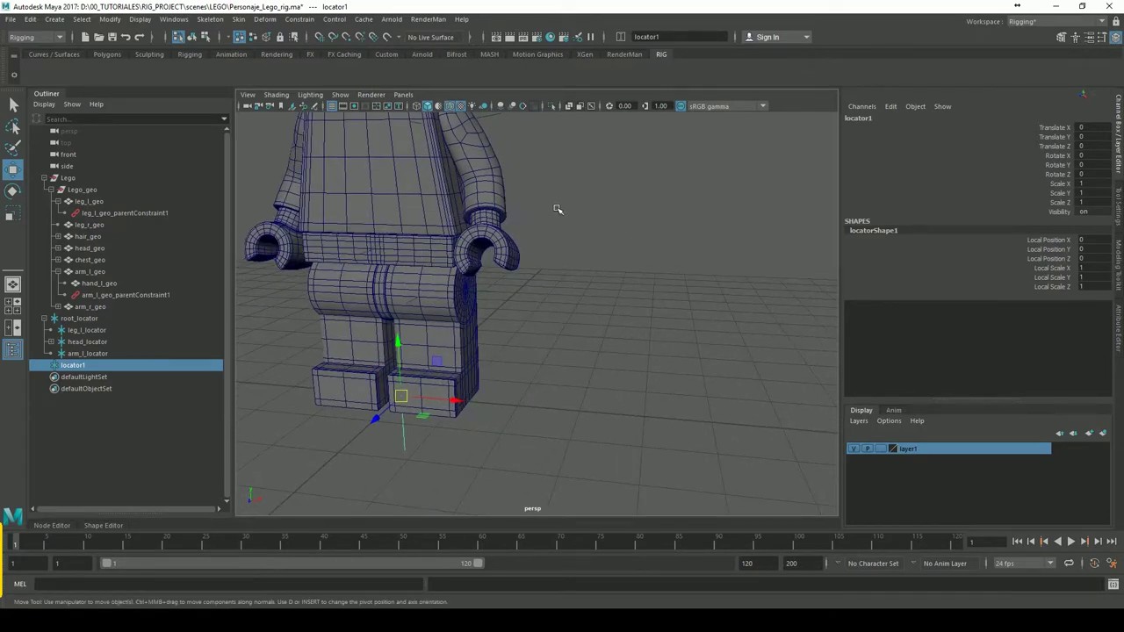
- Raise locator1 to arm height and slide it into the left arm
click(509, 203)
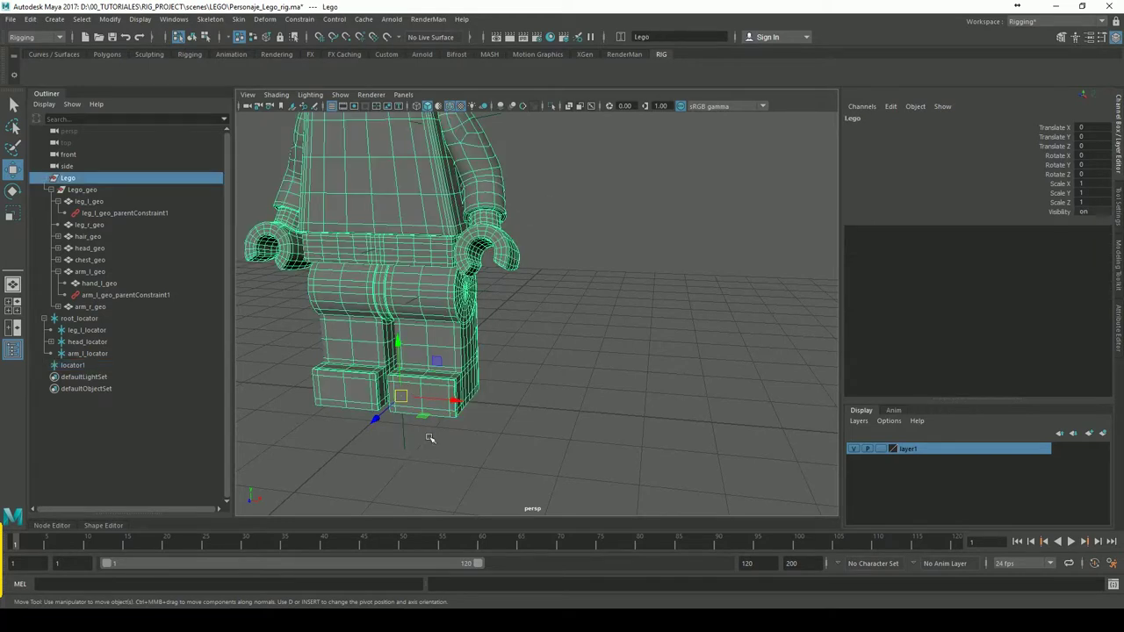
click(570, 285)
click(92, 203)
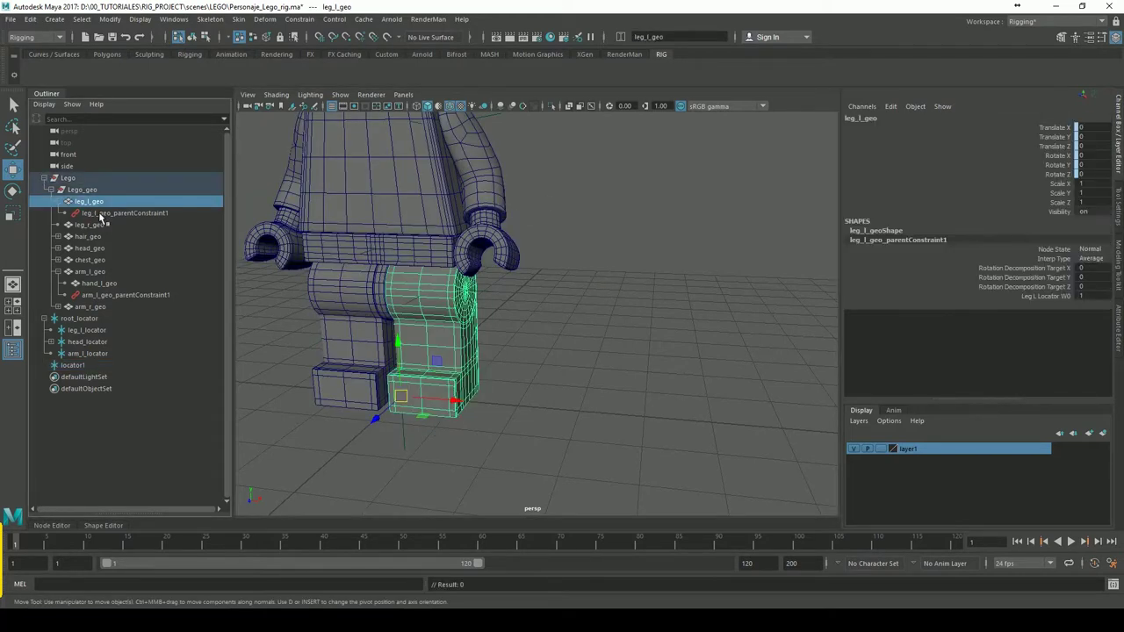
double_click(12, 168)
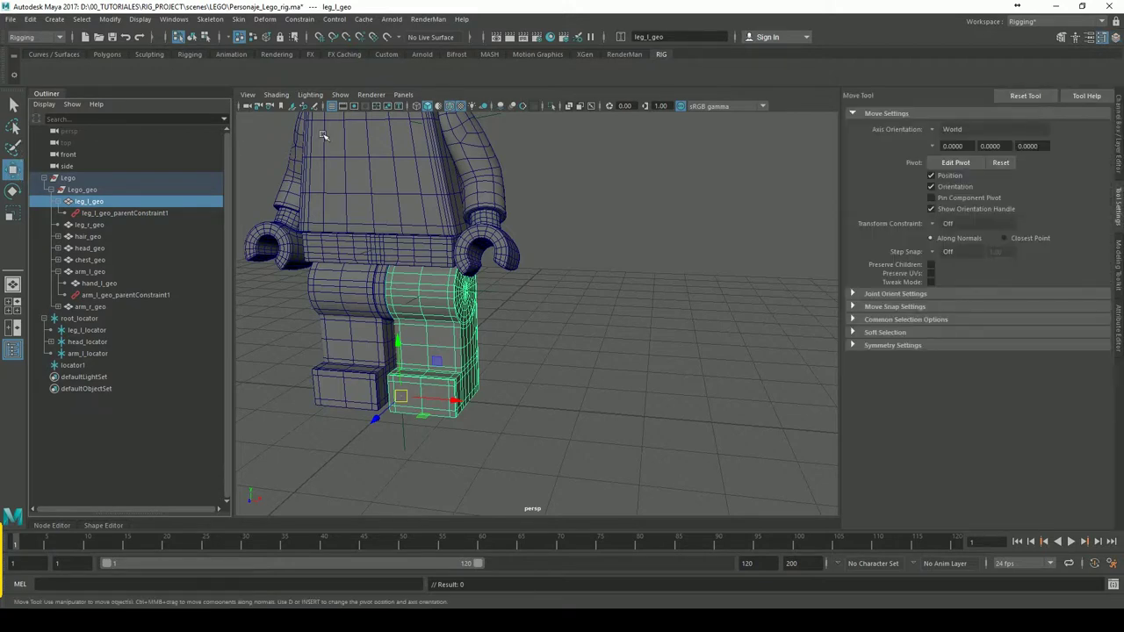
click(401, 397)
drag(401, 360, 424, 176)
drag(413, 226, 509, 230)
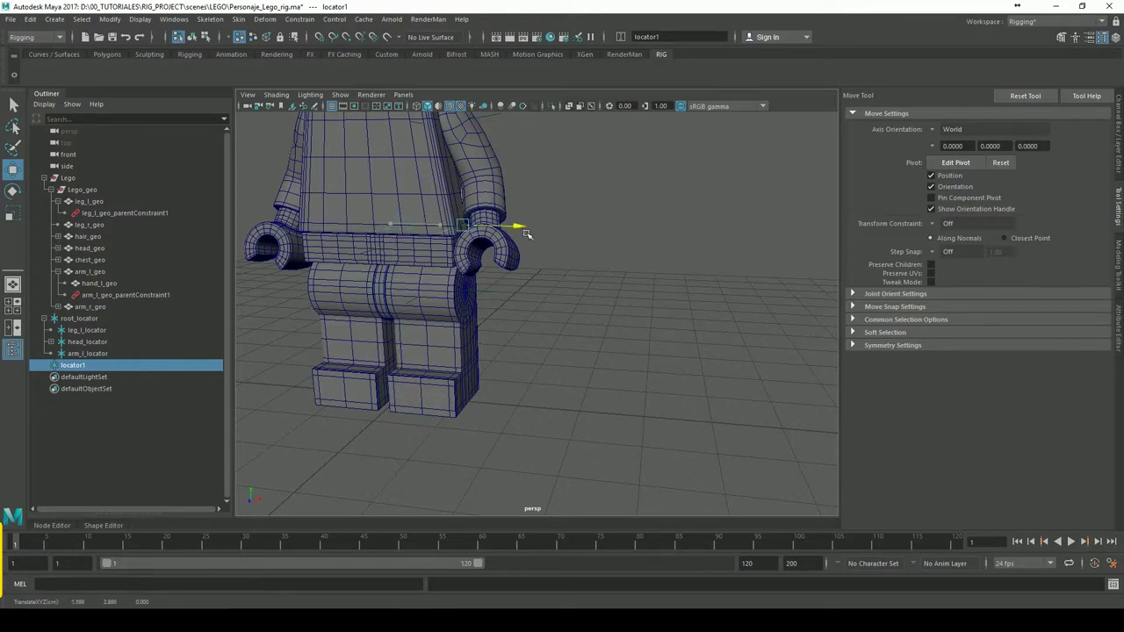
alt+drag(618, 284, 482, 264)
alt+right_drag(482, 264, 745, 302)
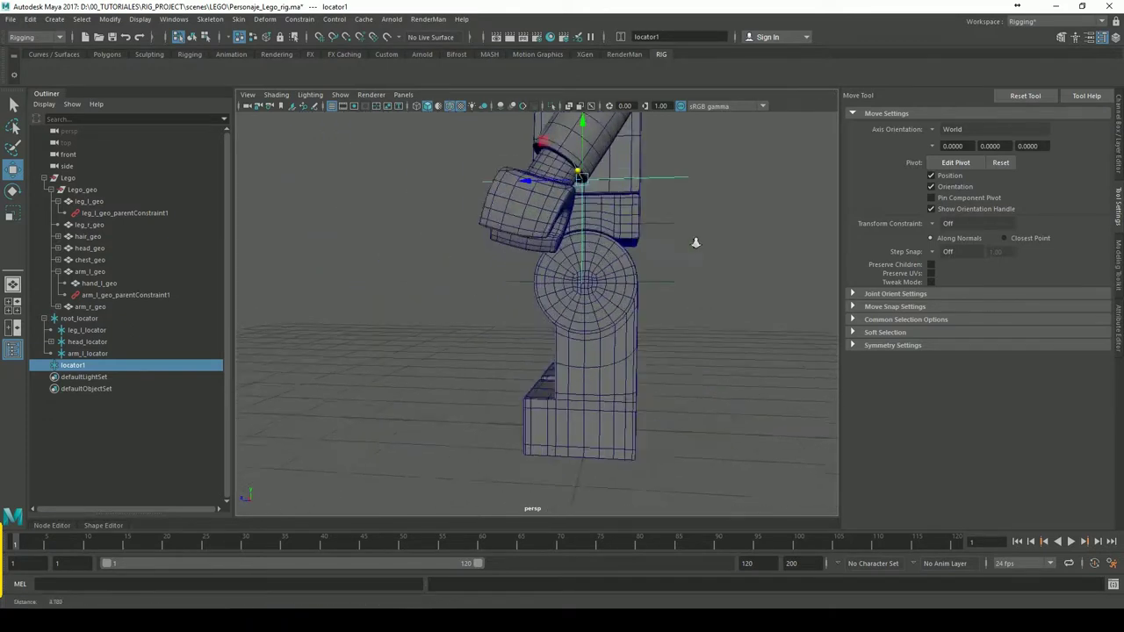
mouse_move(745, 302)
alt+mouse_down()
mouse_move(496, 247)
mouse_move(416, 244)
mouse_move(430, 247)
alt+mouse_up()
- In the front view, place locator1 at the arm/hand joint and verify from the side
key(space)
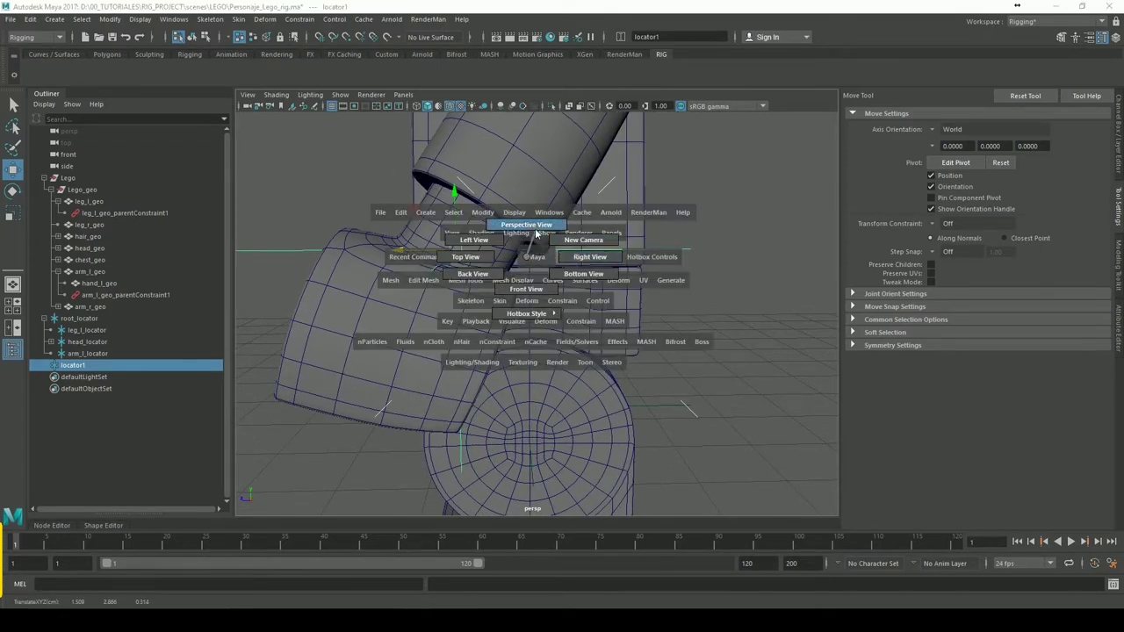
click(526, 289)
scroll(606, 260, up, 2)
key(f)
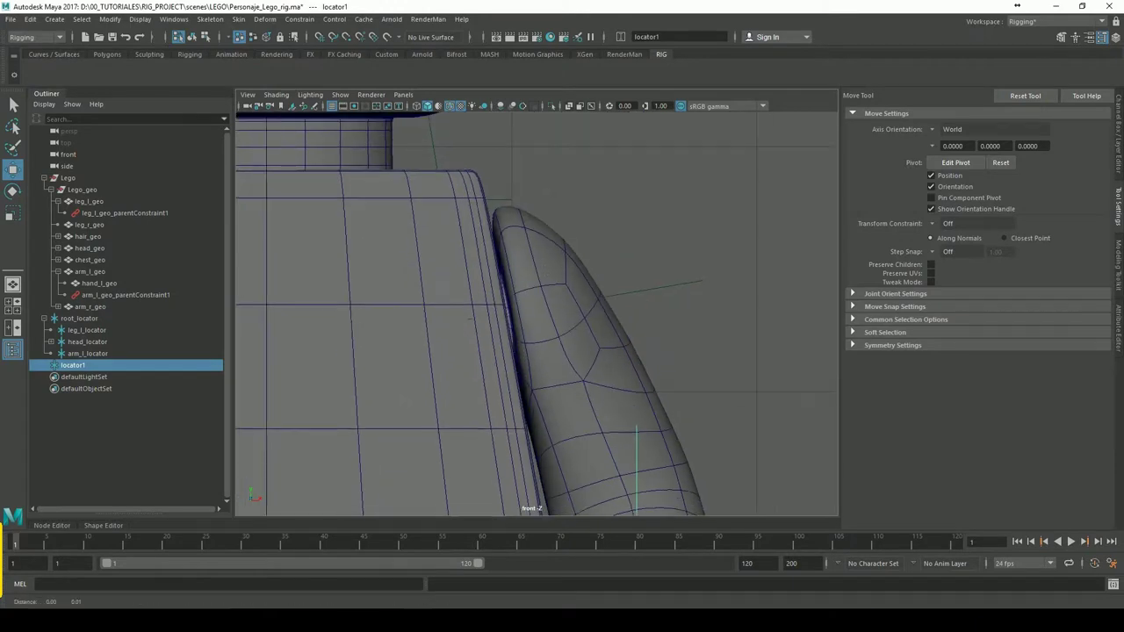
scroll(588, 258, up, 1)
scroll(588, 257, up, 1)
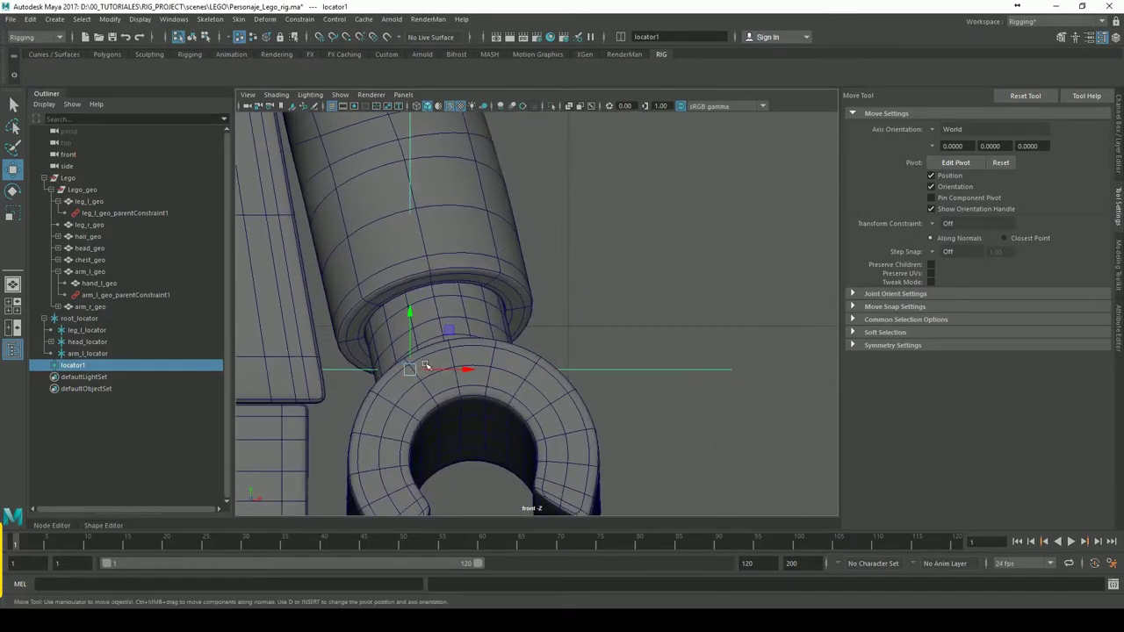
middle_drag(457, 341, 493, 286)
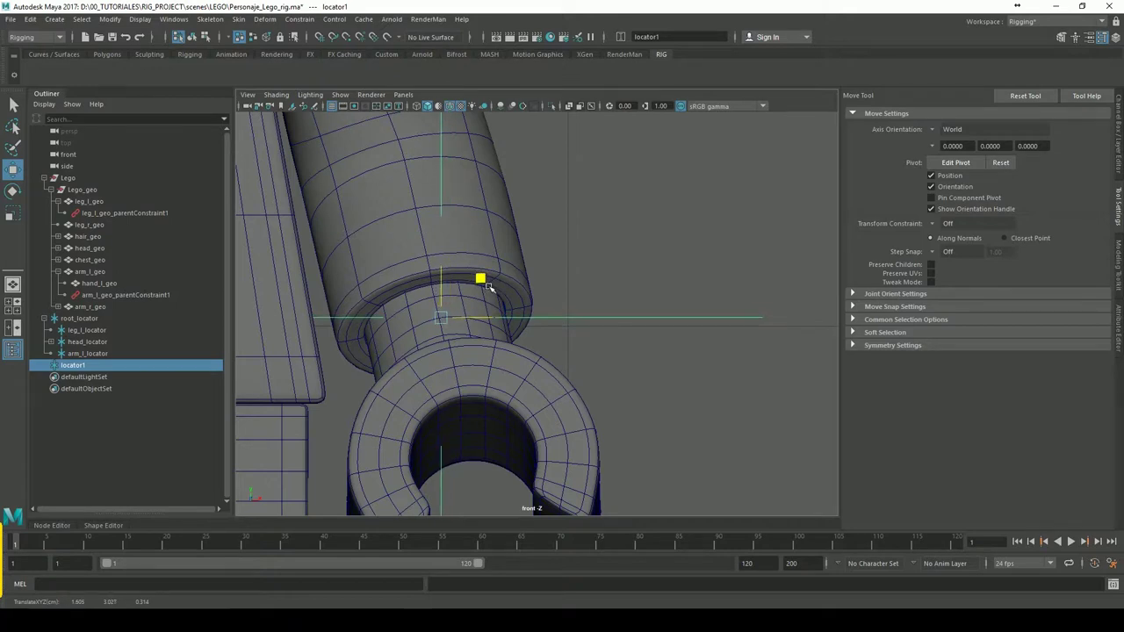
key(space)
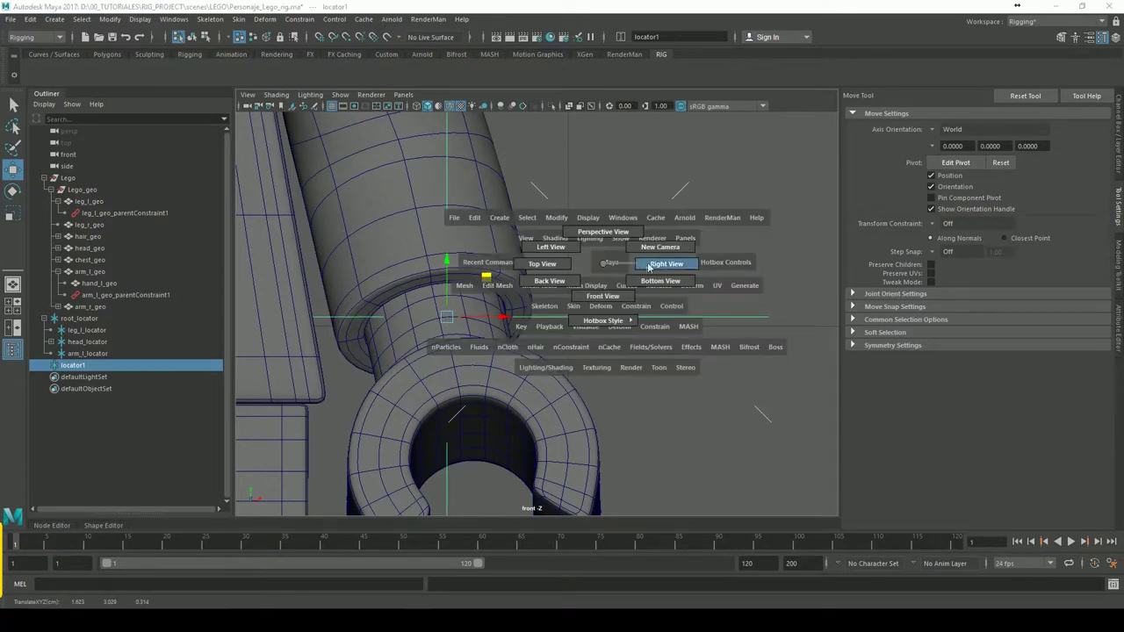
drag(633, 265, 655, 266)
alt+middle_drag(578, 339, 533, 280)
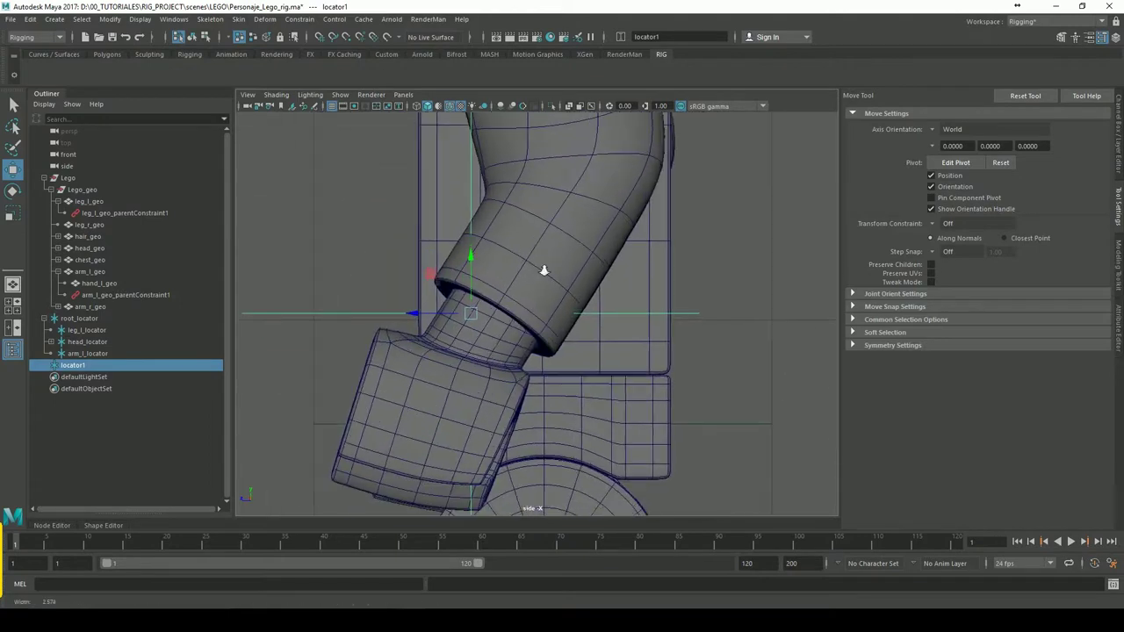
scroll(401, 301, up, 3)
click(469, 300)
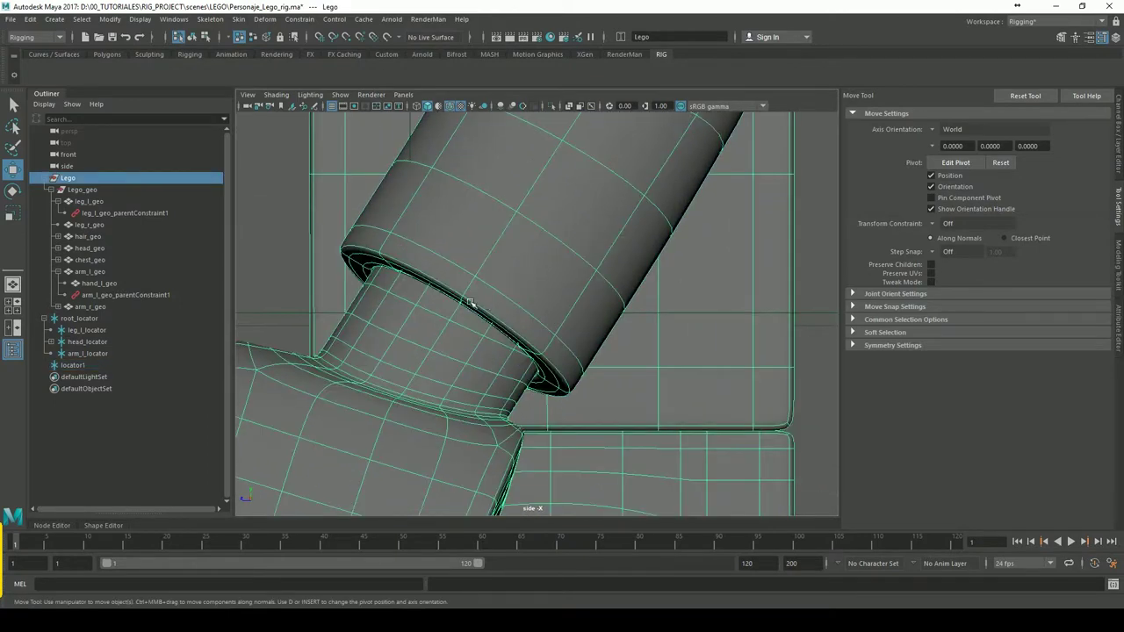
- Isolate hand_l_geo and locator1, then orbit the hand in the perspective view
click(97, 272)
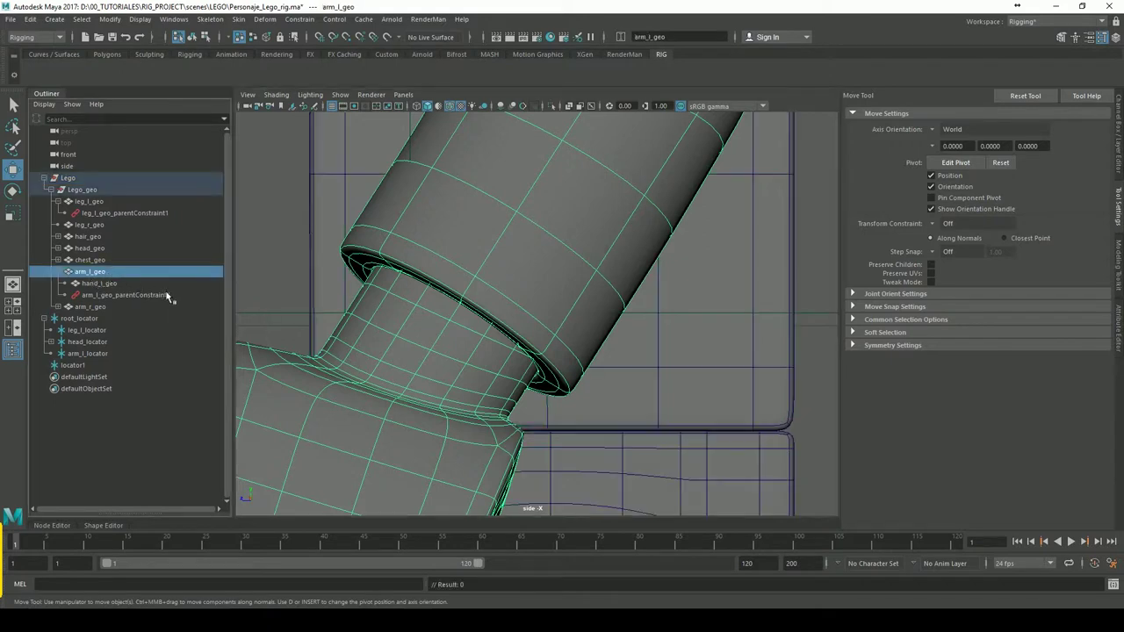
click(119, 287)
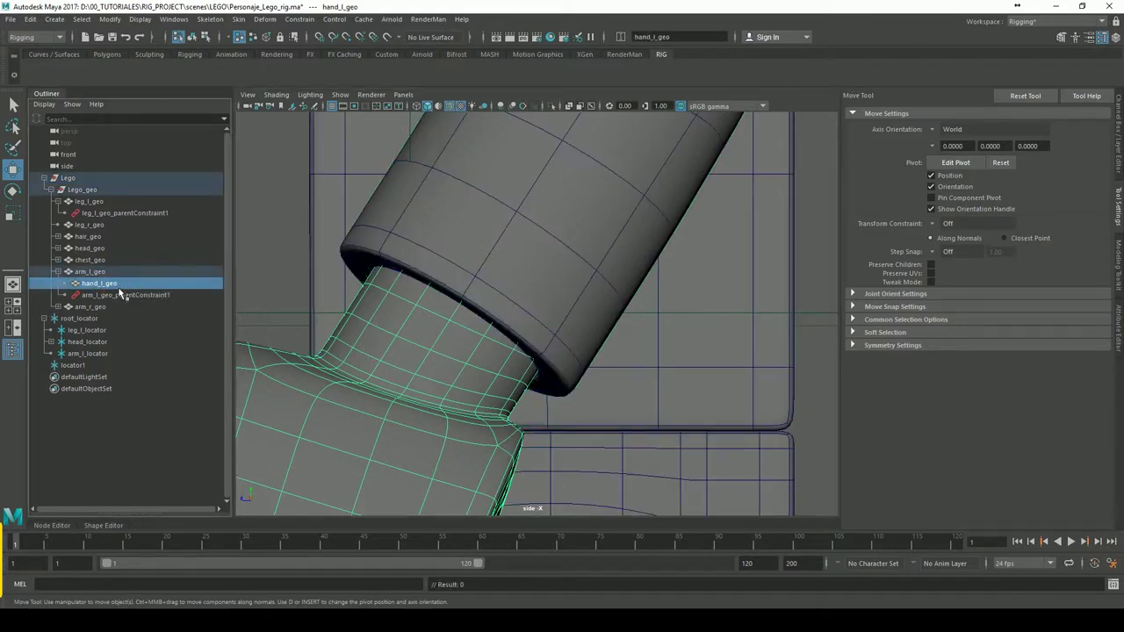
click(83, 367)
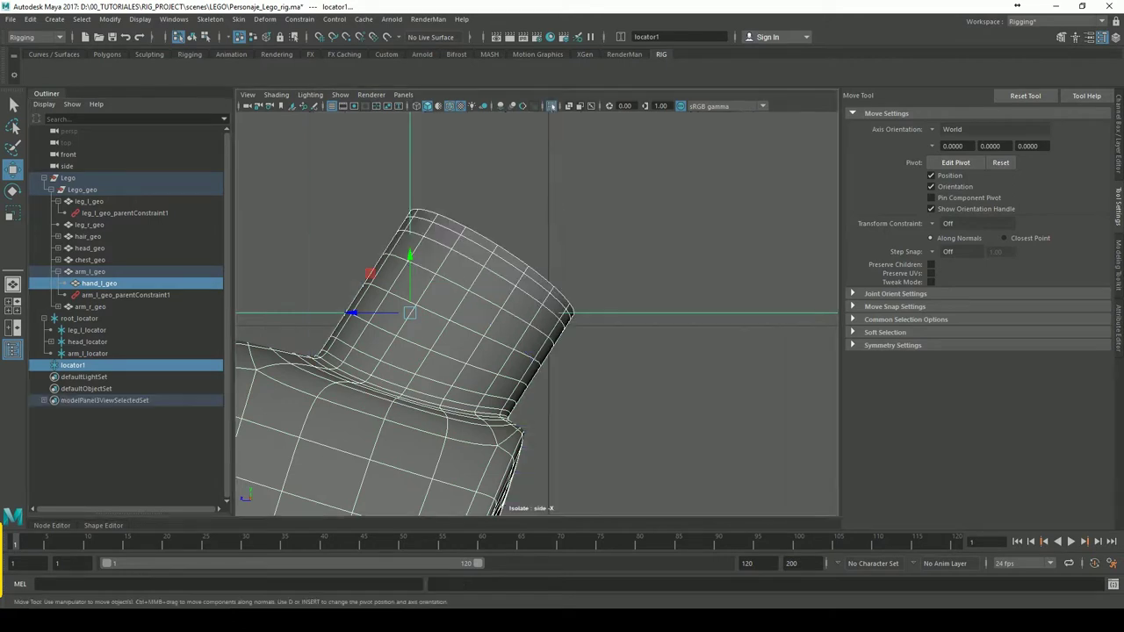
click(551, 107)
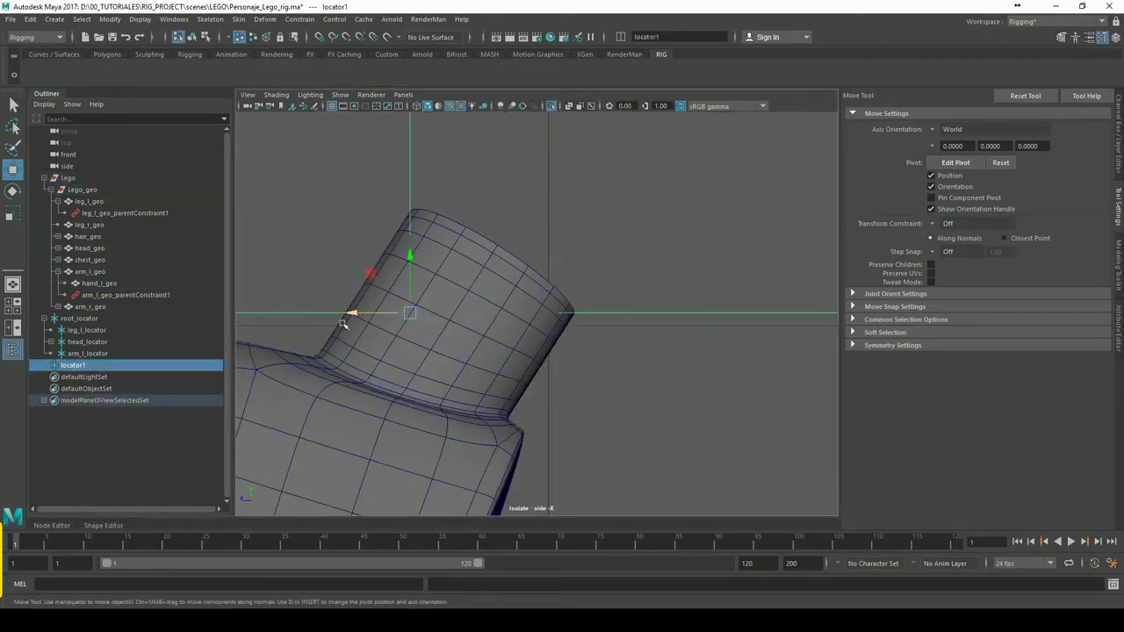
key(space)
alt+drag(573, 251, 559, 219)
mouse_move(572, 283)
alt+mouse_down()
mouse_move(438, 301)
mouse_move(631, 291)
alt+mouse_up()
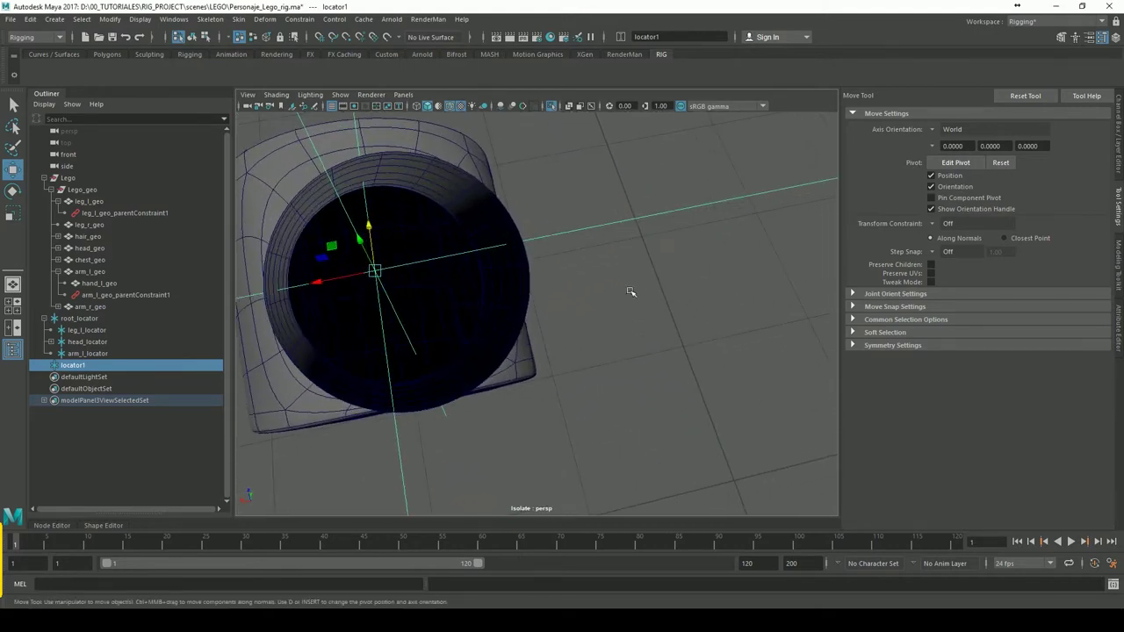
mouse_move(512, 239)
alt+mouse_down()
mouse_move(674, 240)
mouse_move(545, 276)
mouse_move(583, 238)
alt+mouse_up()
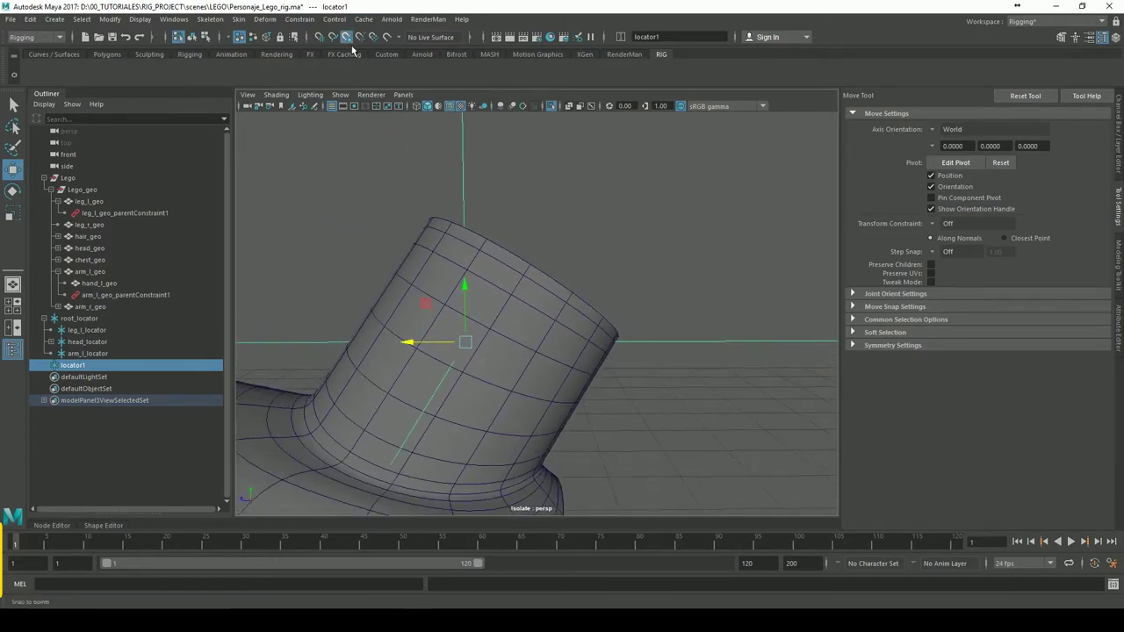
- Move locator1 up to the centre of the hand cylinder's open top
drag(465, 290, 465, 210)
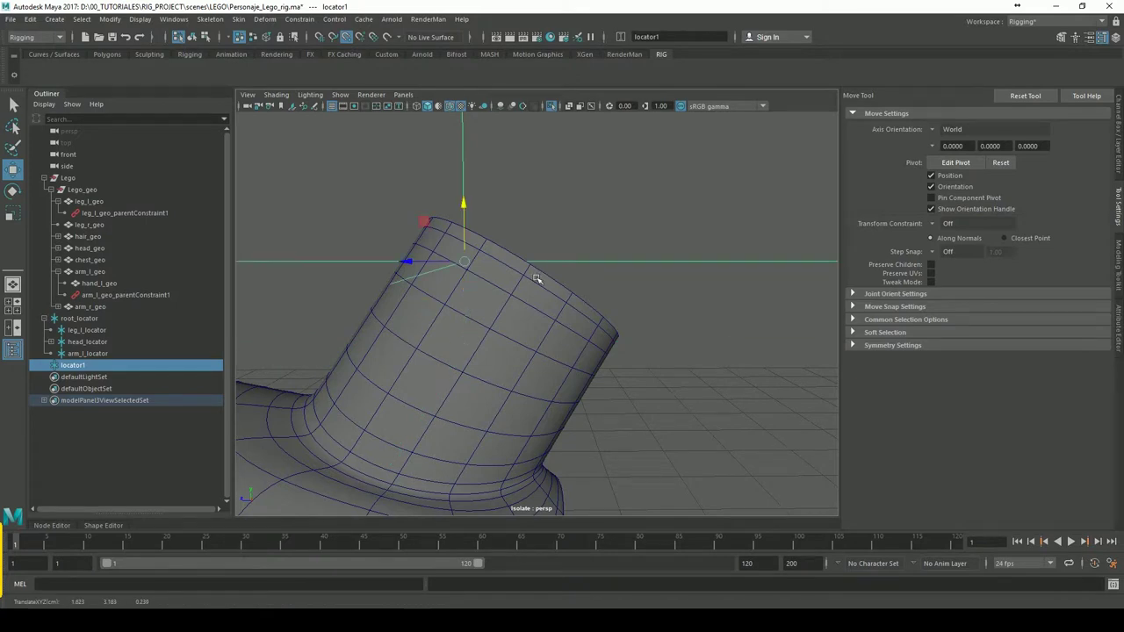
mouse_move(534, 269)
alt+mouse_down()
mouse_move(487, 308)
mouse_move(457, 264)
alt+mouse_up()
mouse_move(389, 255)
mouse_down()
mouse_move(479, 209)
mouse_move(522, 226)
mouse_move(534, 198)
mouse_move(604, 220)
mouse_move(563, 256)
mouse_move(561, 283)
mouse_up()
key(e)
mouse_move(644, 279)
alt+mouse_down()
mouse_move(667, 276)
mouse_move(608, 235)
mouse_move(502, 252)
mouse_move(444, 241)
alt+mouse_up()
- Using Object axis orientation, lower locator1 onto the wrist cylinder's top
click(12, 169)
click(444, 241)
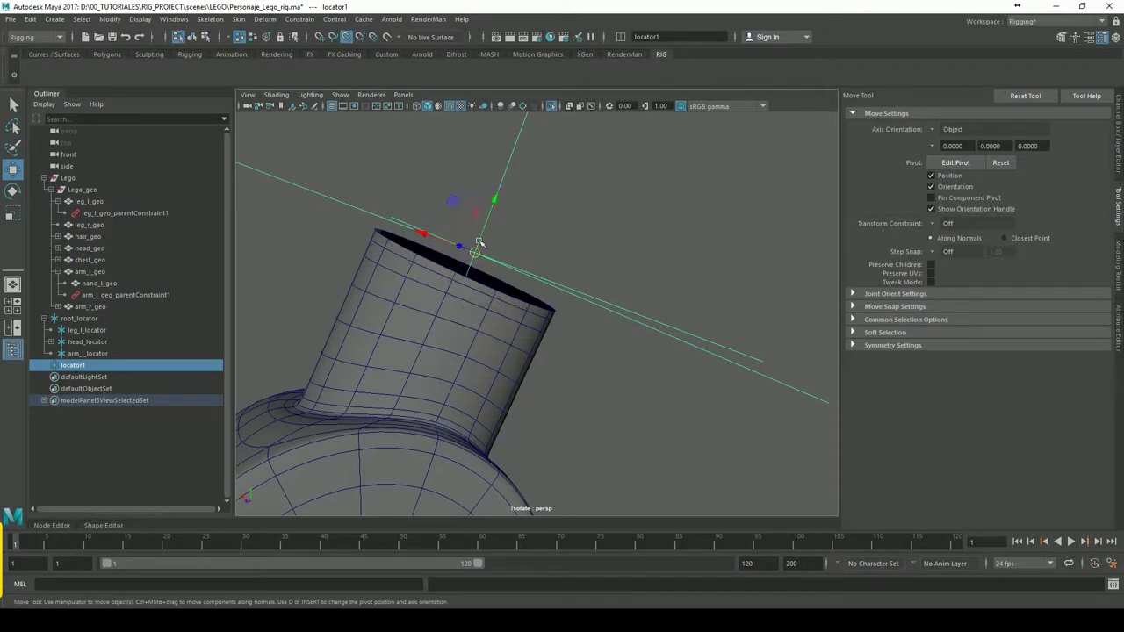
mouse_move(502, 216)
mouse_down()
mouse_move(461, 282)
mouse_move(565, 261)
mouse_move(562, 306)
mouse_move(574, 322)
mouse_move(569, 297)
mouse_move(454, 258)
mouse_move(447, 268)
mouse_move(577, 260)
mouse_up()
key(space)
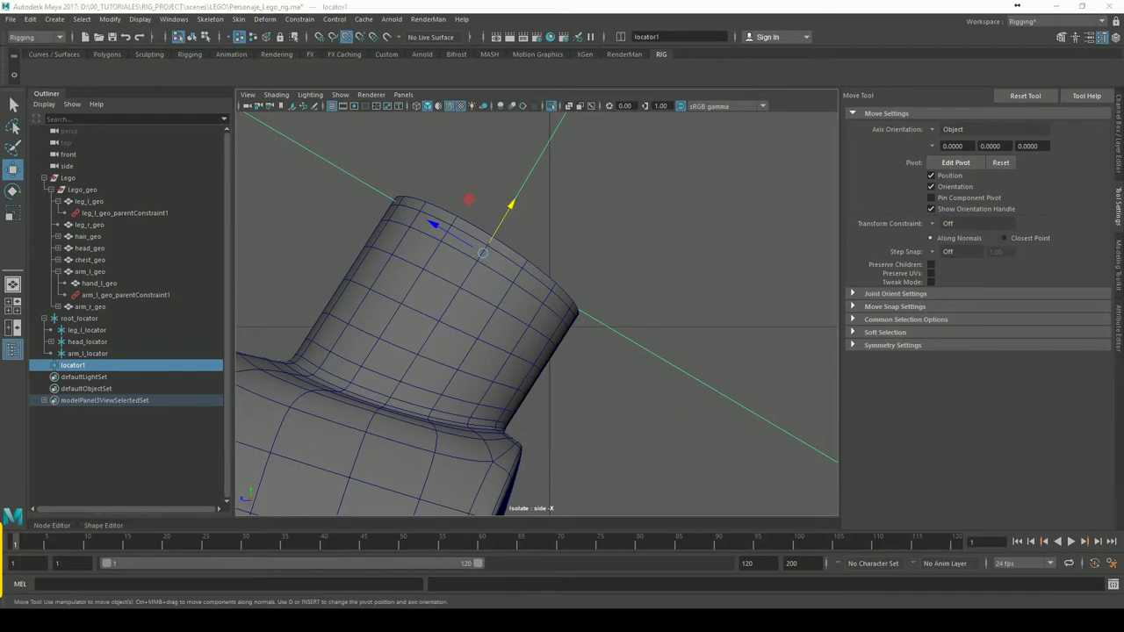
key(space)
drag(573, 211, 573, 187)
scroll(527, 235, up, 2)
scroll(530, 224, up, 1)
scroll(571, 255, up, 2)
- Rotate locator1 so its axes match the slanted wrist angle
key(e)
drag(618, 283, 553, 323)
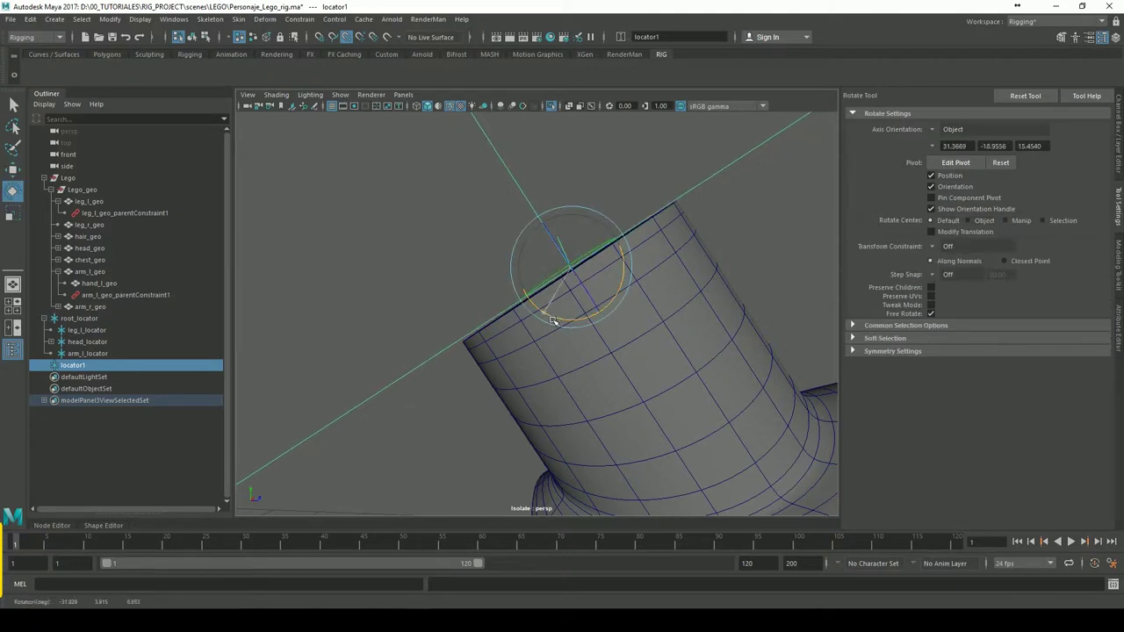
drag(554, 322, 553, 323)
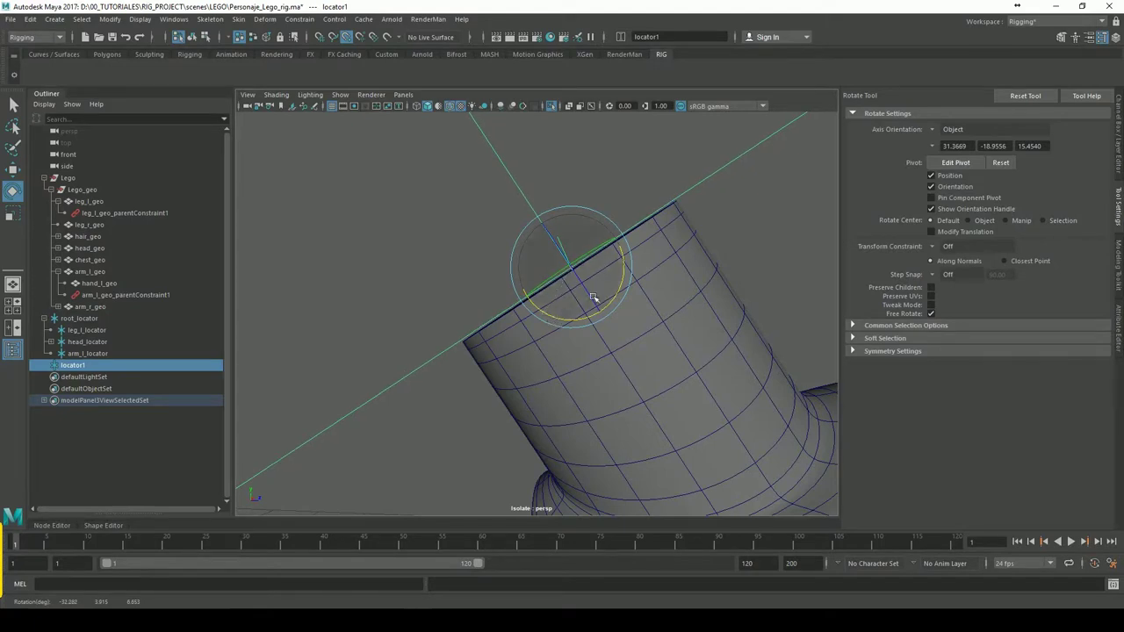
key(space)
click(647, 278)
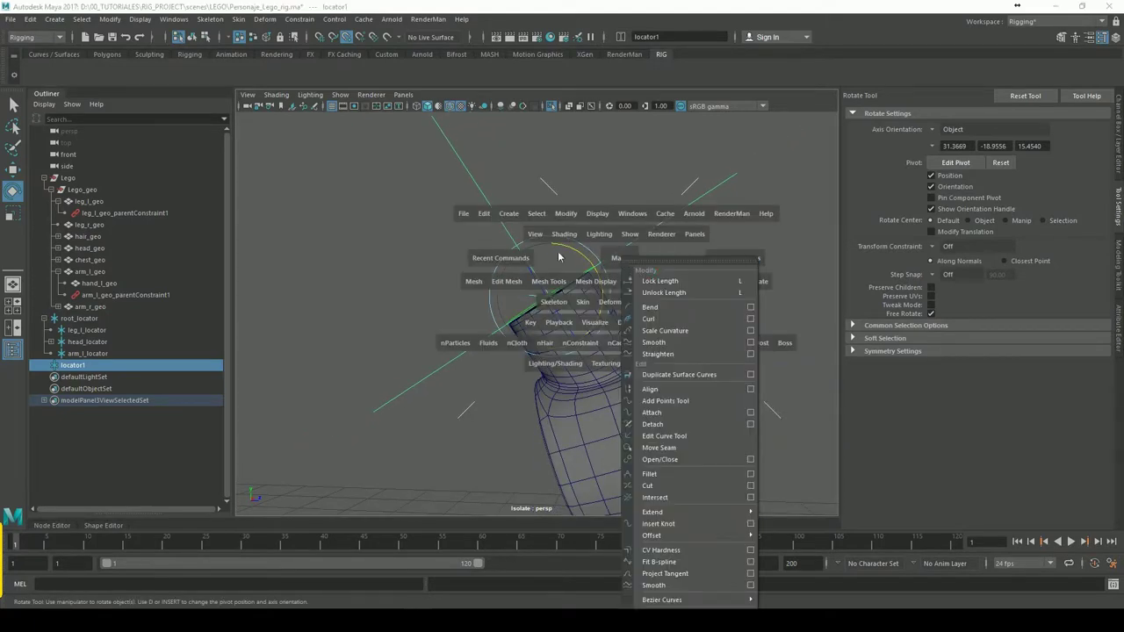
- Rename locator1 to hand_locator in the Outliner
click(633, 264)
alt+drag(696, 220, 414, 308)
click(13, 170)
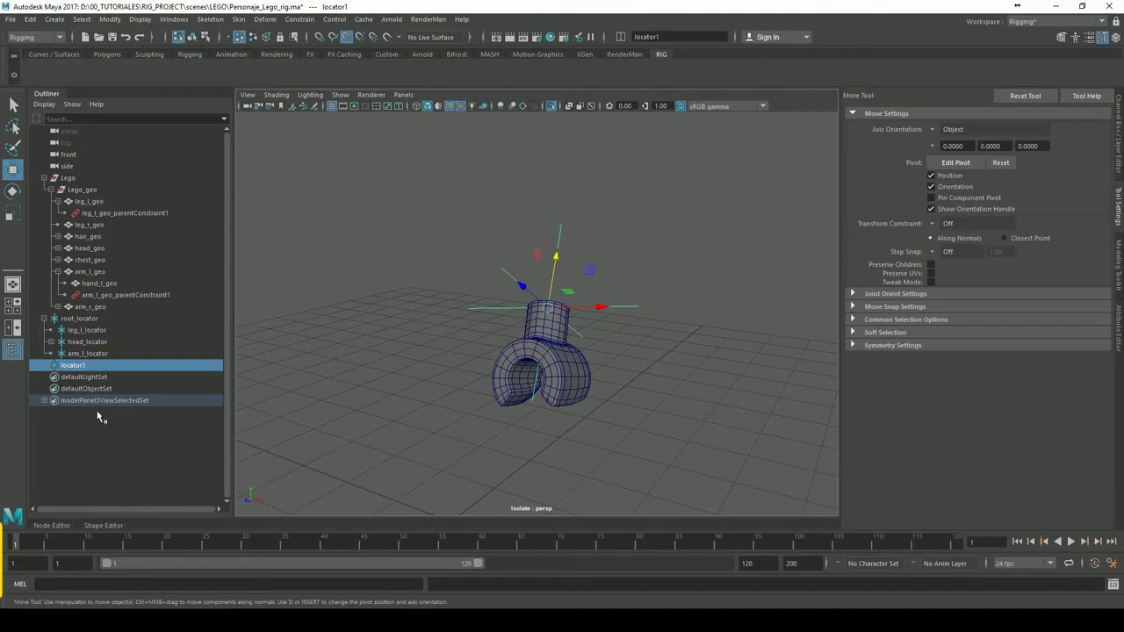
click(100, 413)
double_click(77, 365)
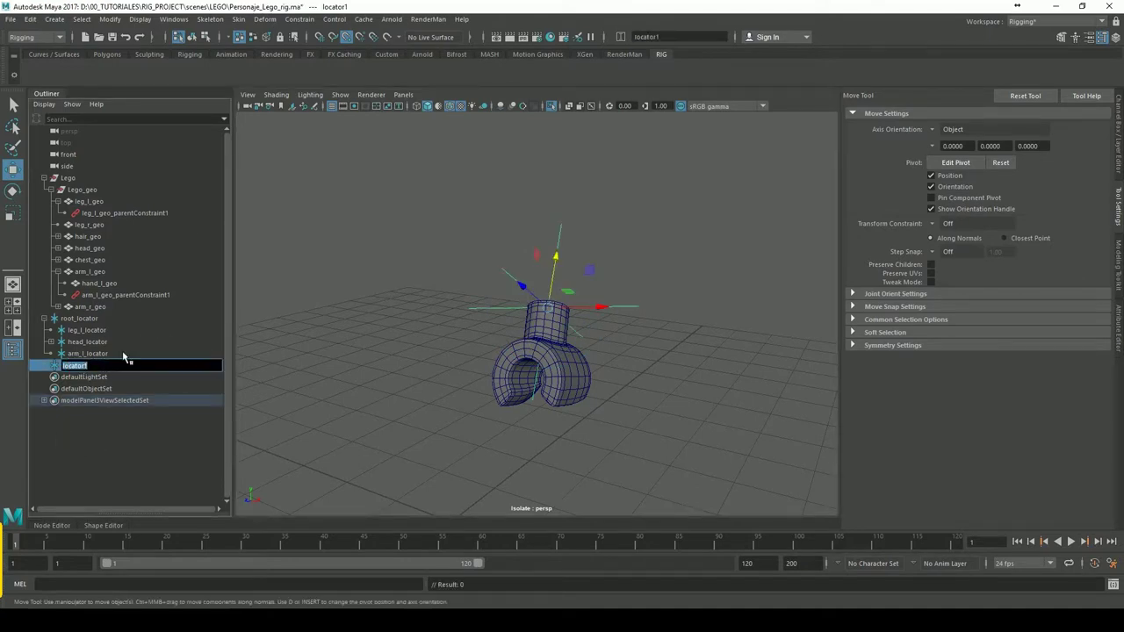
text(hand_)
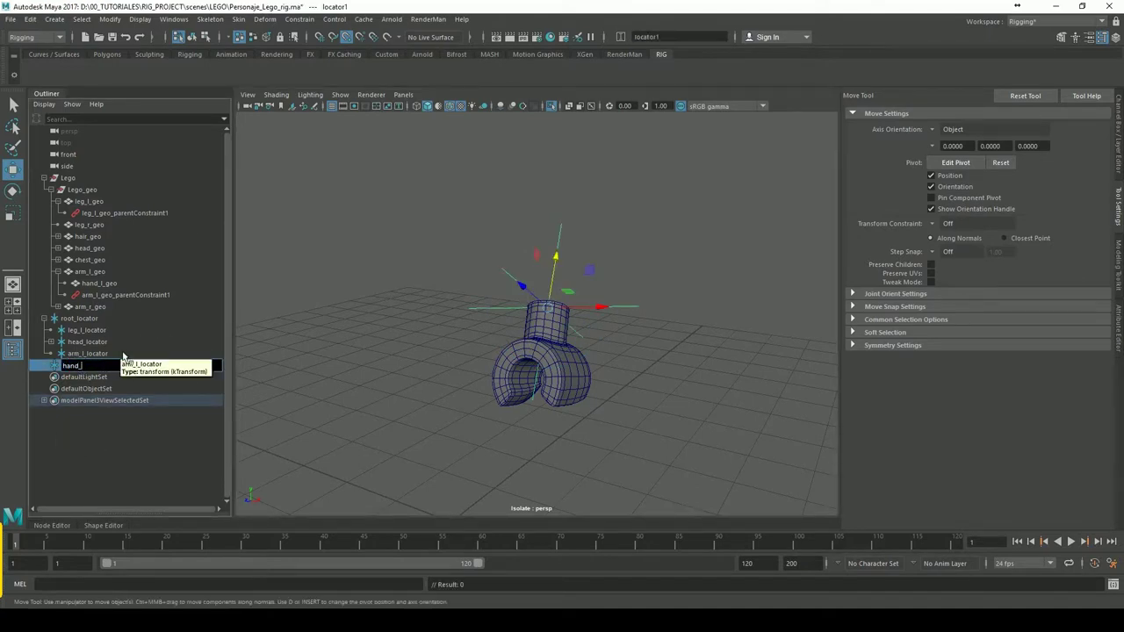
key(Return)
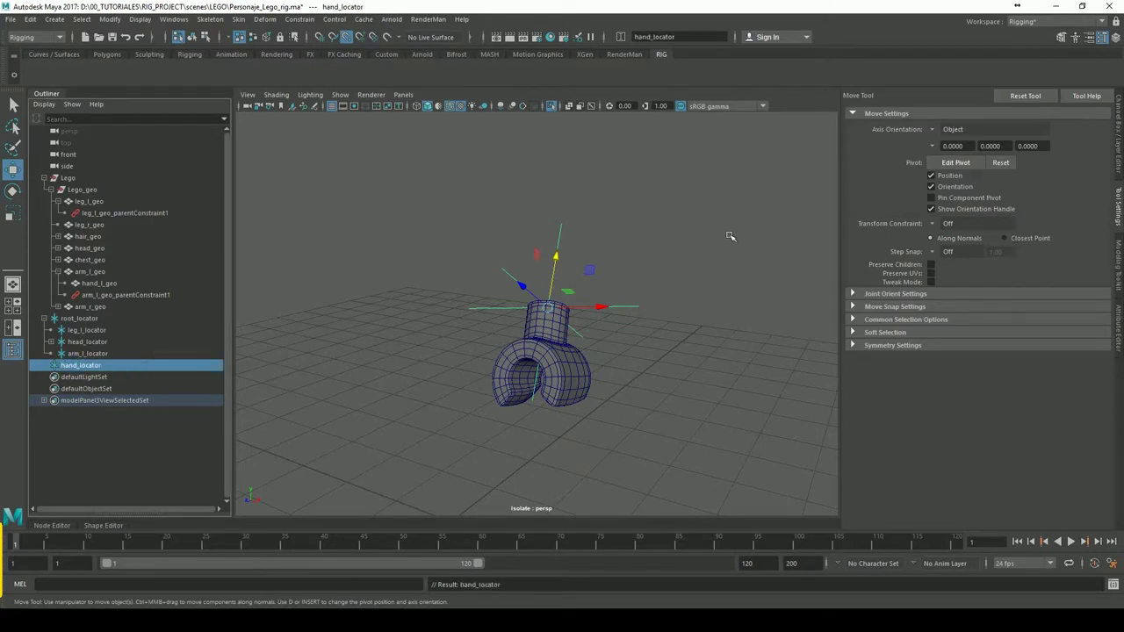
- Select hand_locator together with the Lego group
click(670, 260)
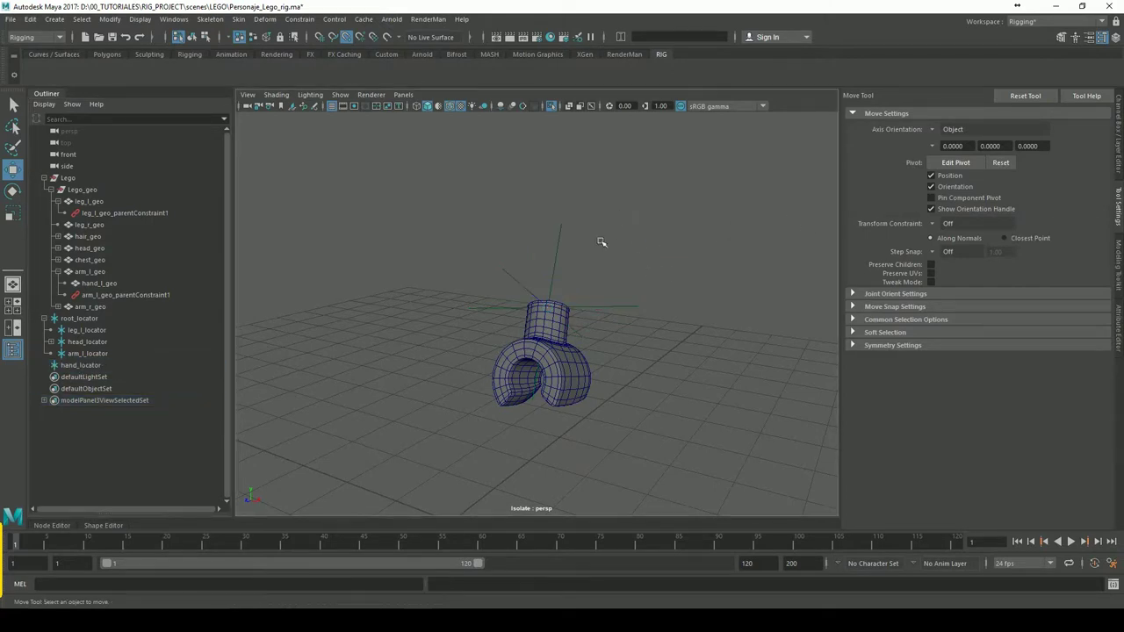
alt+right_drag(602, 241, 685, 238)
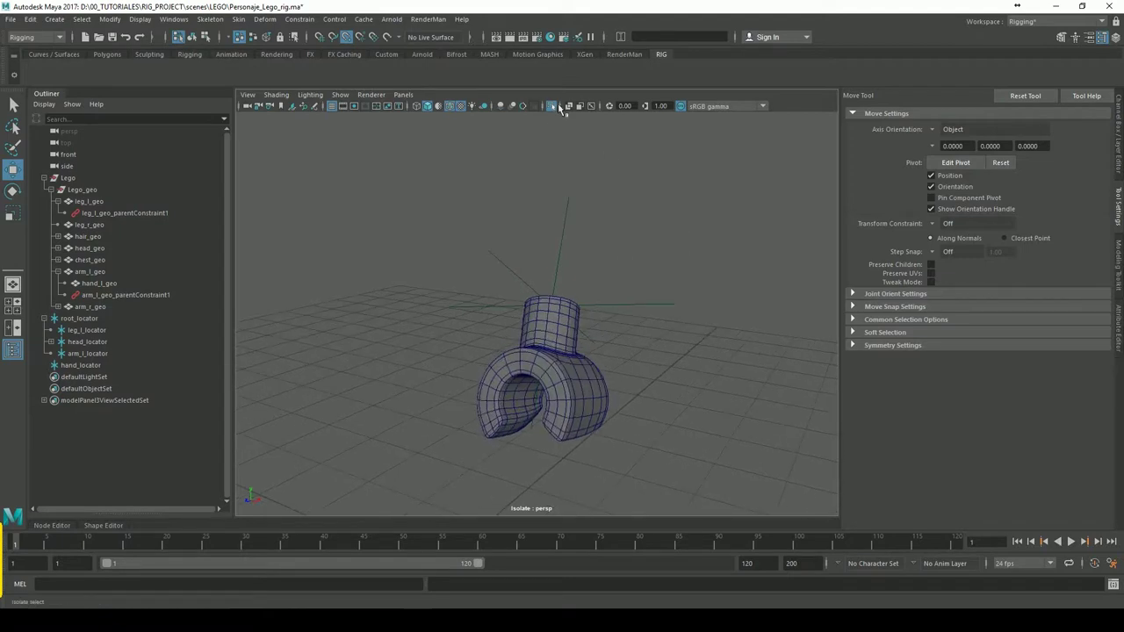
click(657, 319)
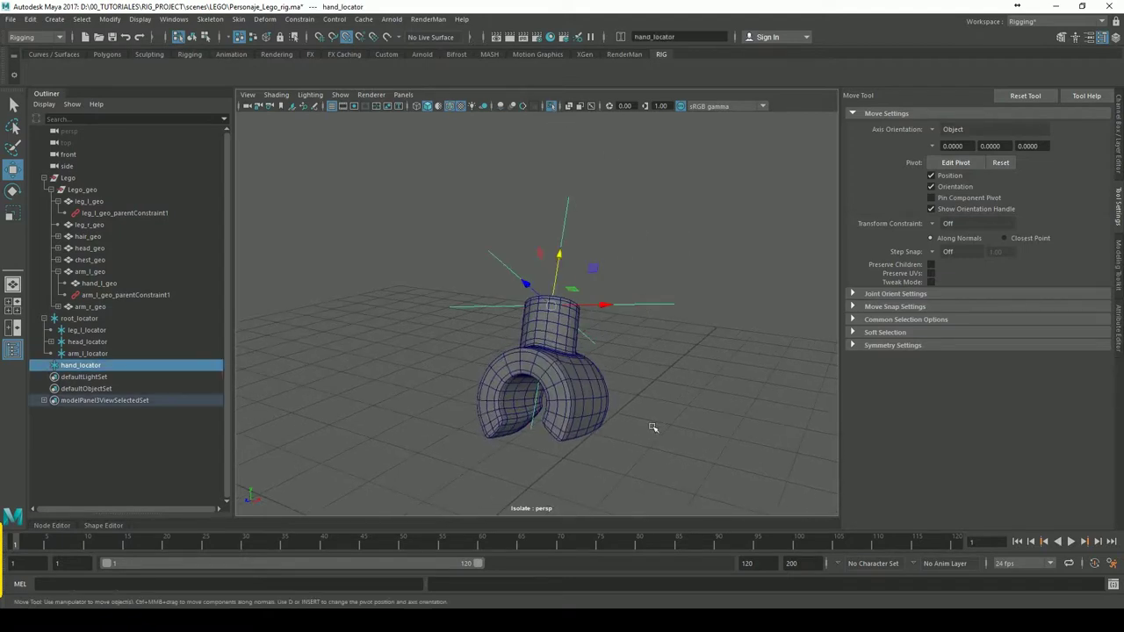
shift+click(604, 413)
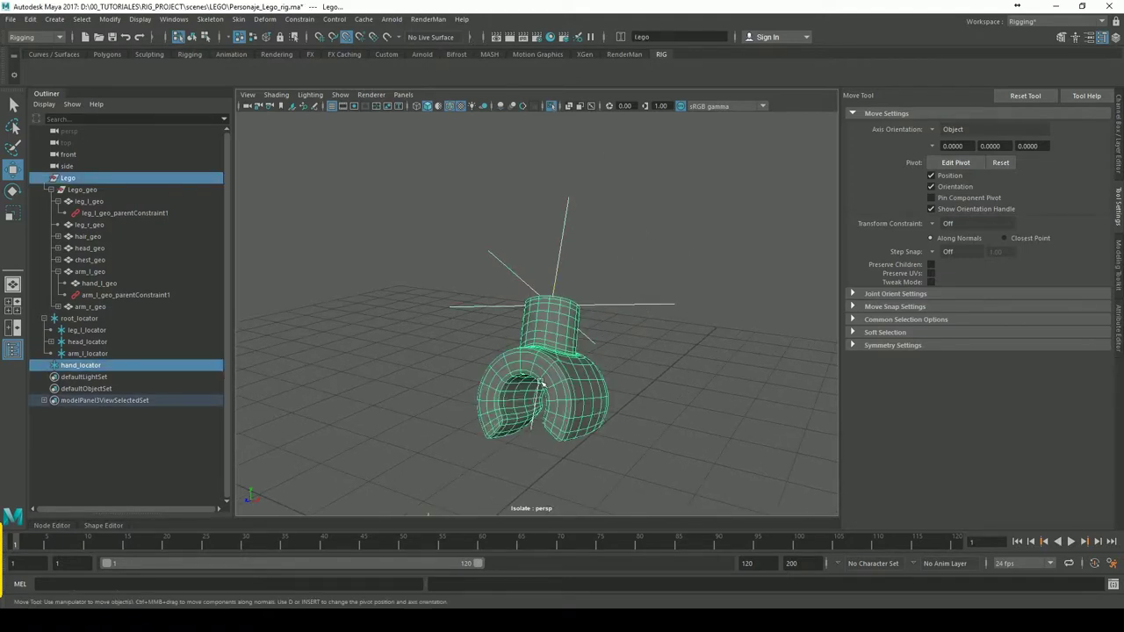
- Parent-constrain the Lego group to hand_locator
click(299, 18)
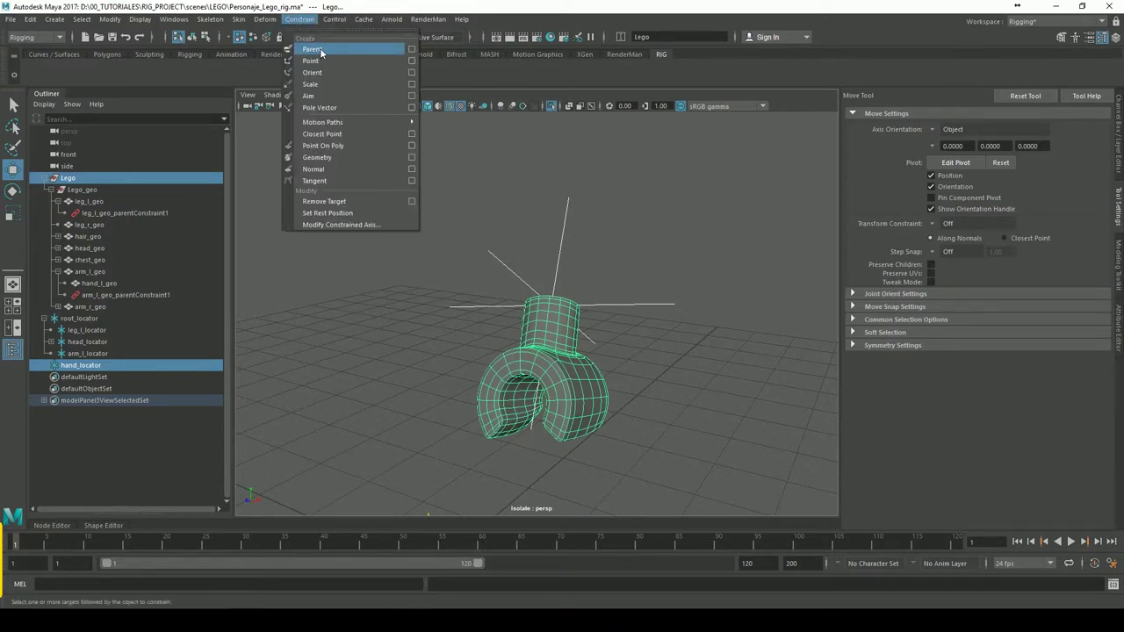
click(321, 51)
click(688, 263)
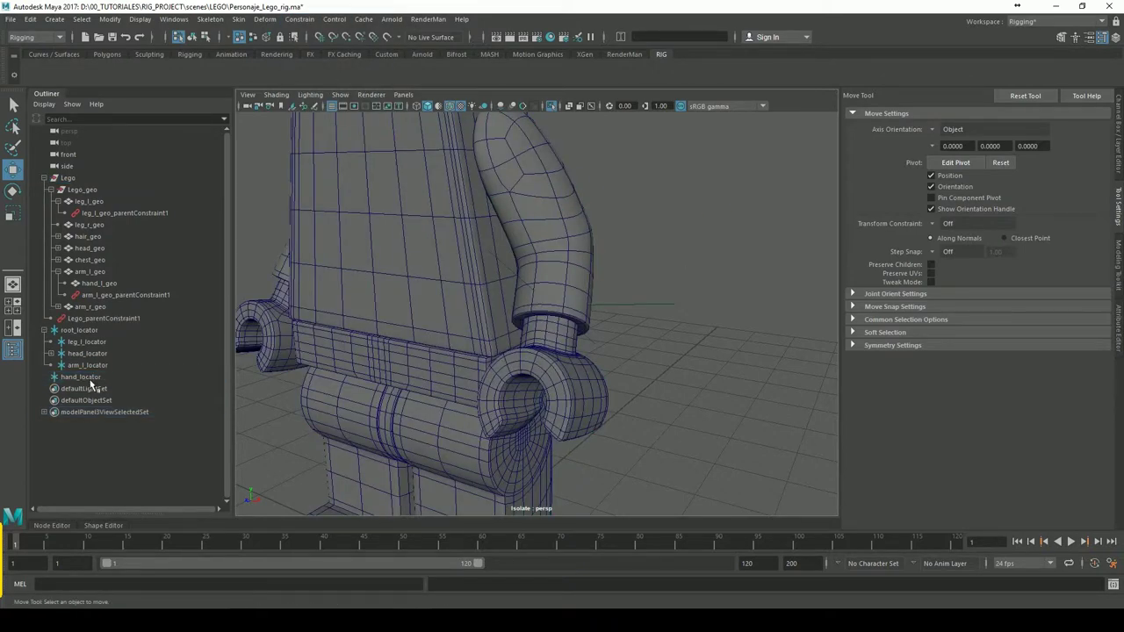
- Make hand_locator a child of arm_l_locator in the Outliner
click(86, 377)
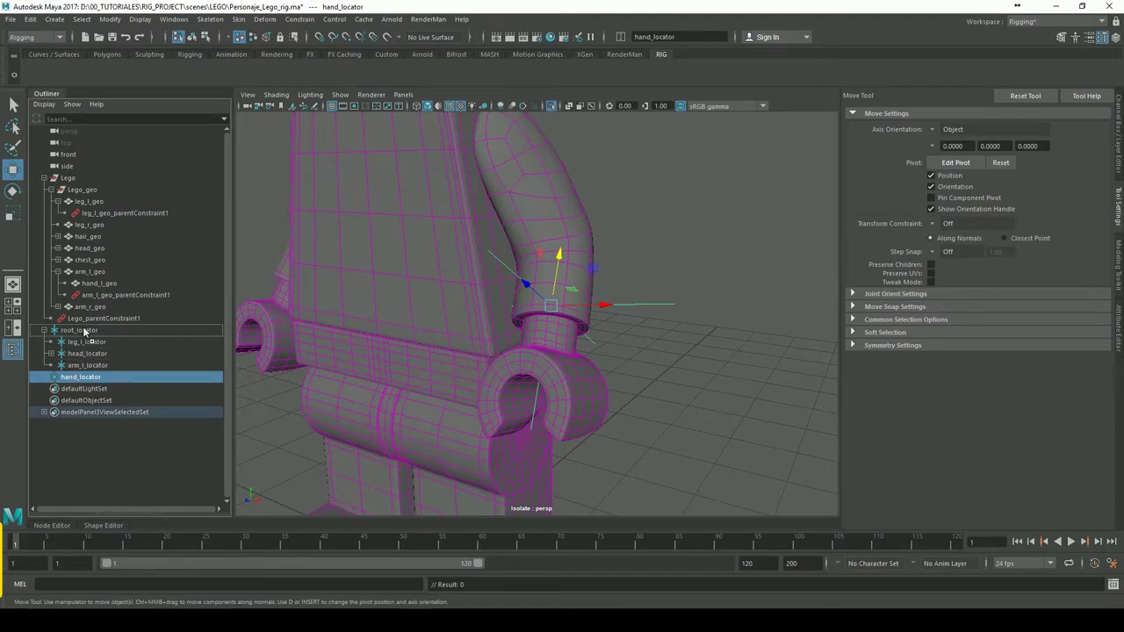
middle_drag(92, 370, 92, 370)
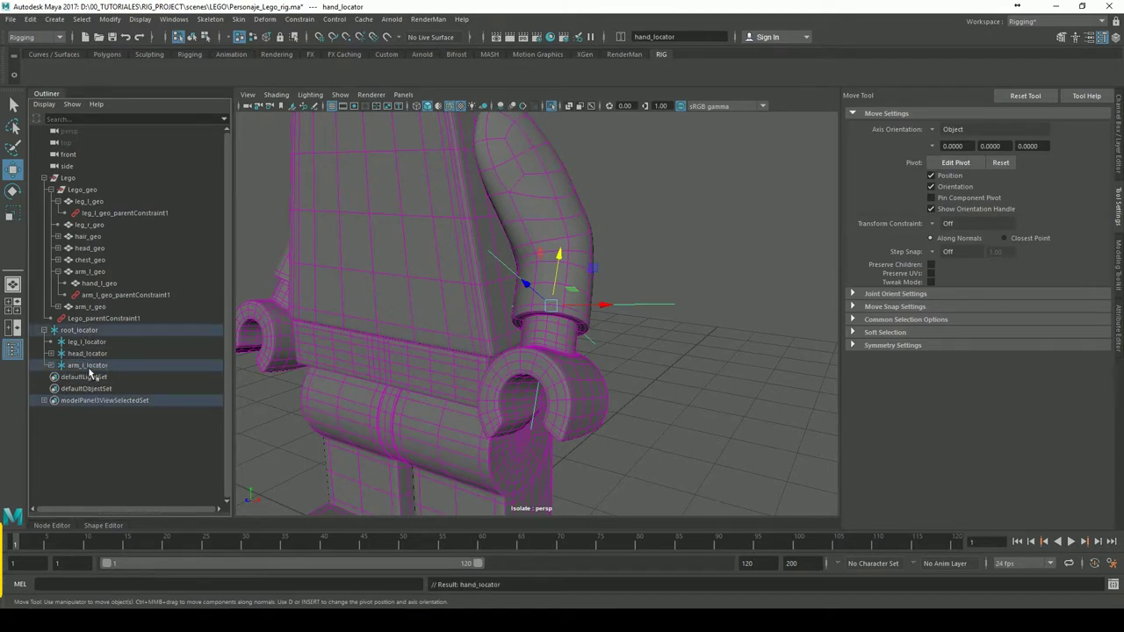
double_click(89, 367)
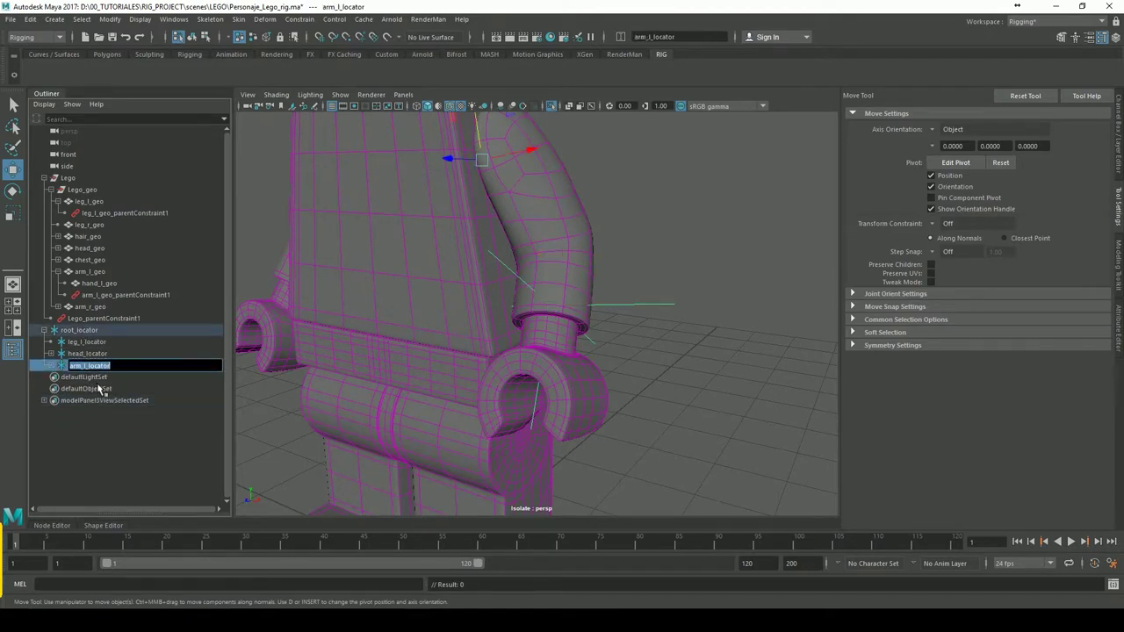
click(50, 365)
click(95, 377)
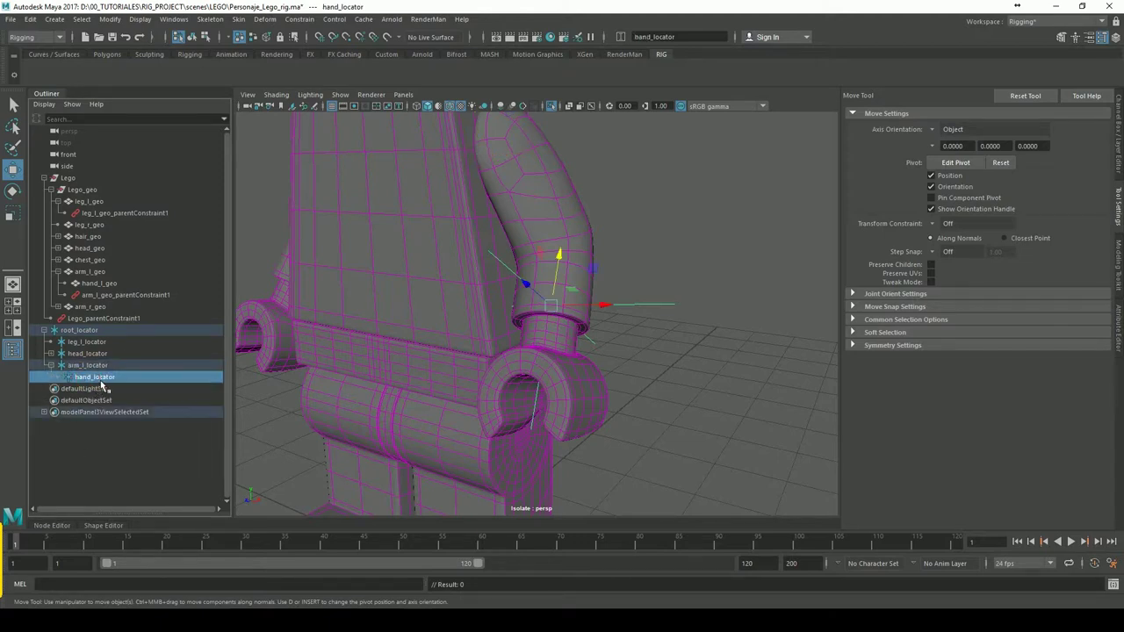
- Rename hand_locator to hand_l_locator and select root_locator
double_click(98, 379)
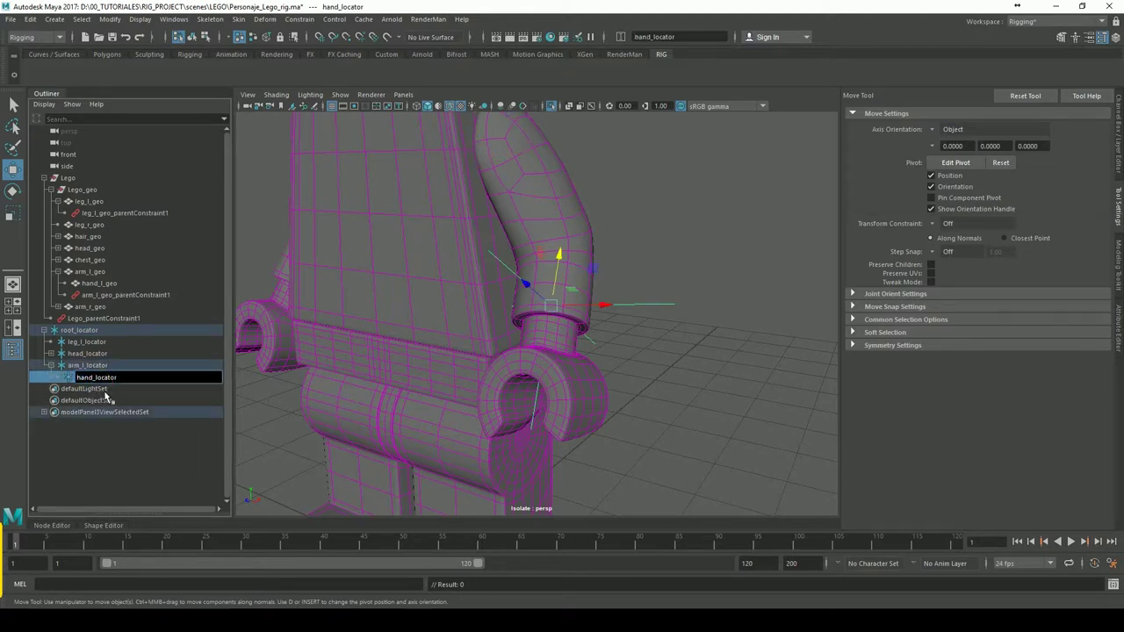
text(l_)
key(Return)
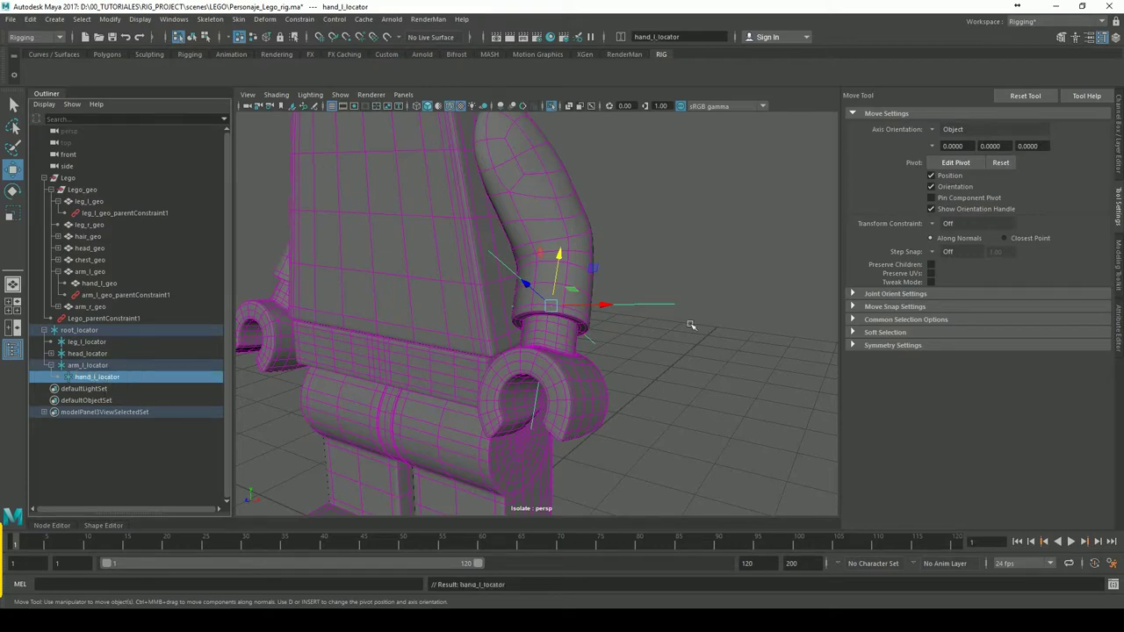
click(660, 304)
click(659, 305)
key(e)
scroll(626, 318, down, 2)
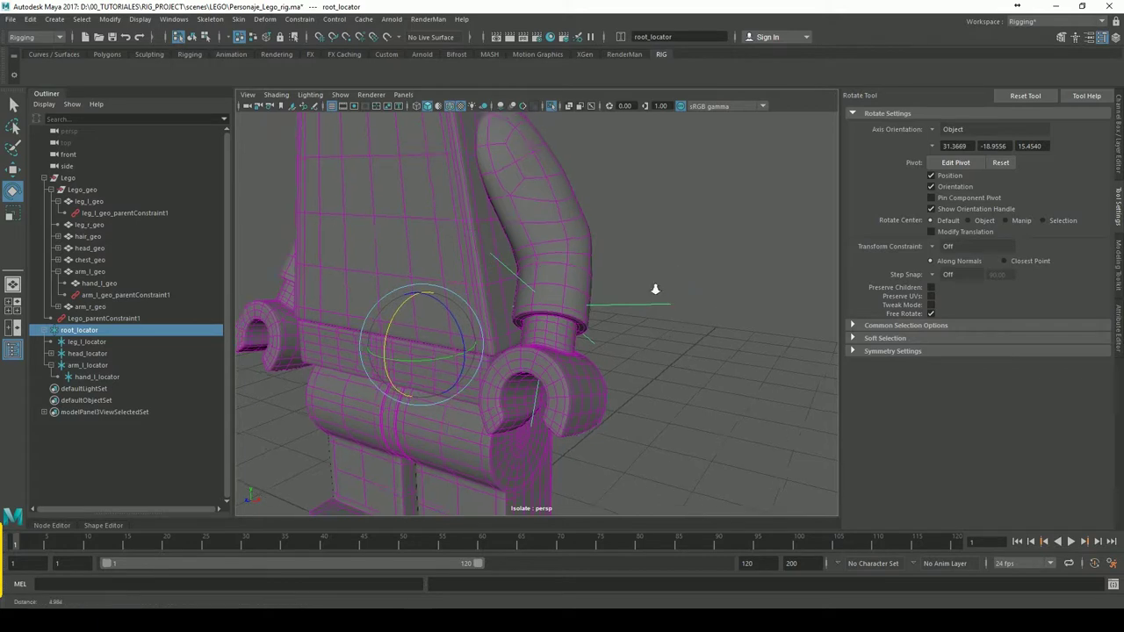
scroll(626, 318, down, 4)
mouse_move(669, 351)
alt+mouse_down()
mouse_move(638, 302)
mouse_move(646, 320)
mouse_move(711, 331)
mouse_move(691, 331)
alt+mouse_up()
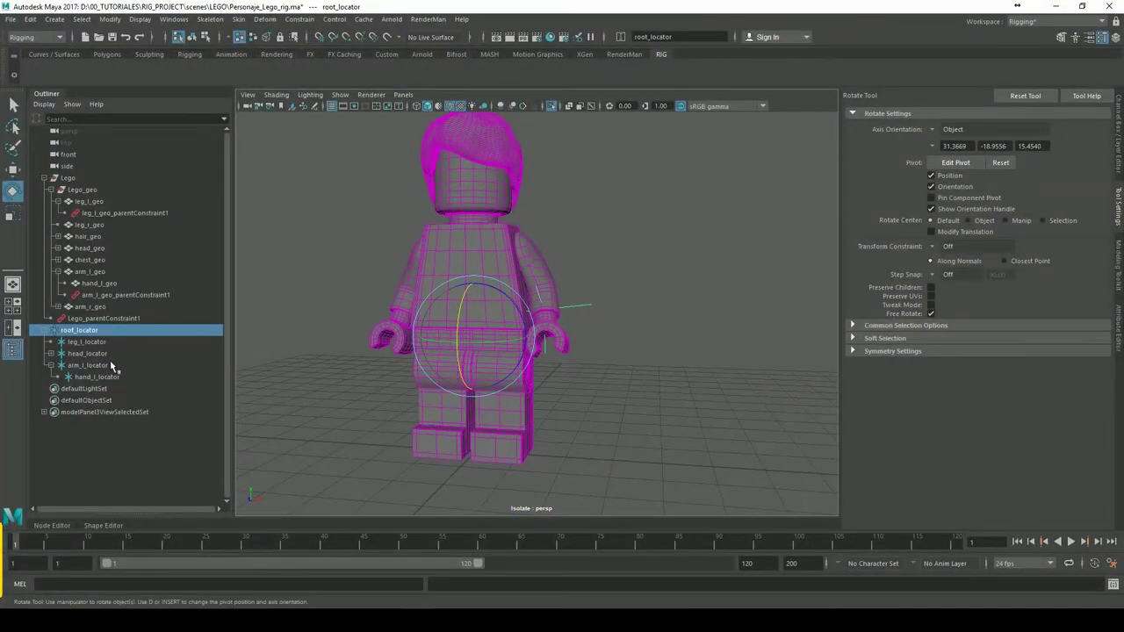
click(50, 353)
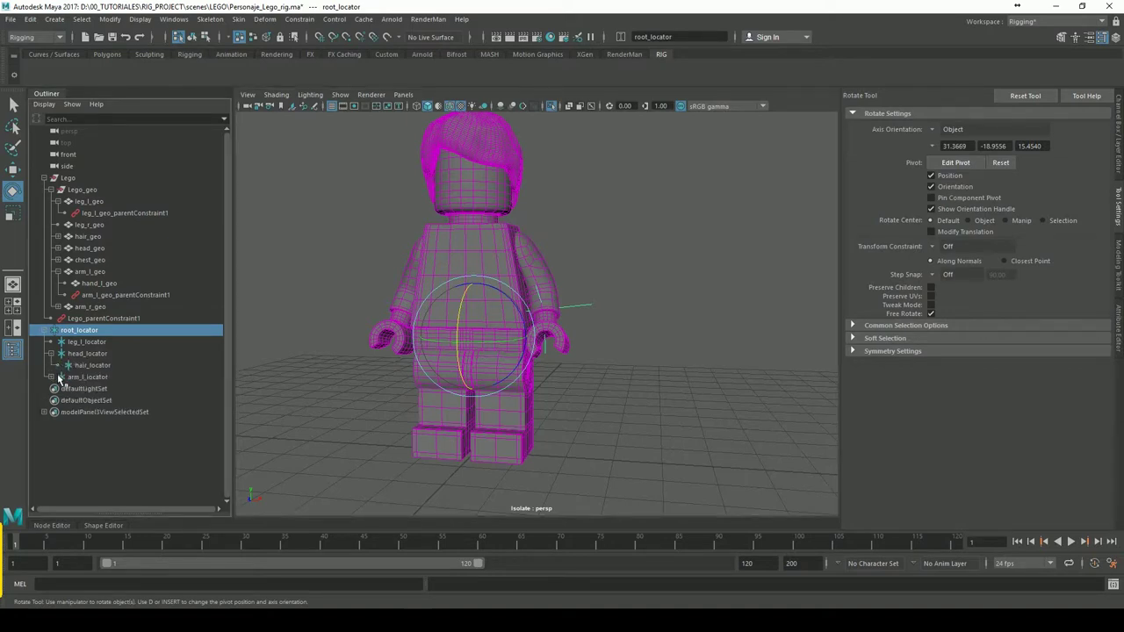
click(98, 393)
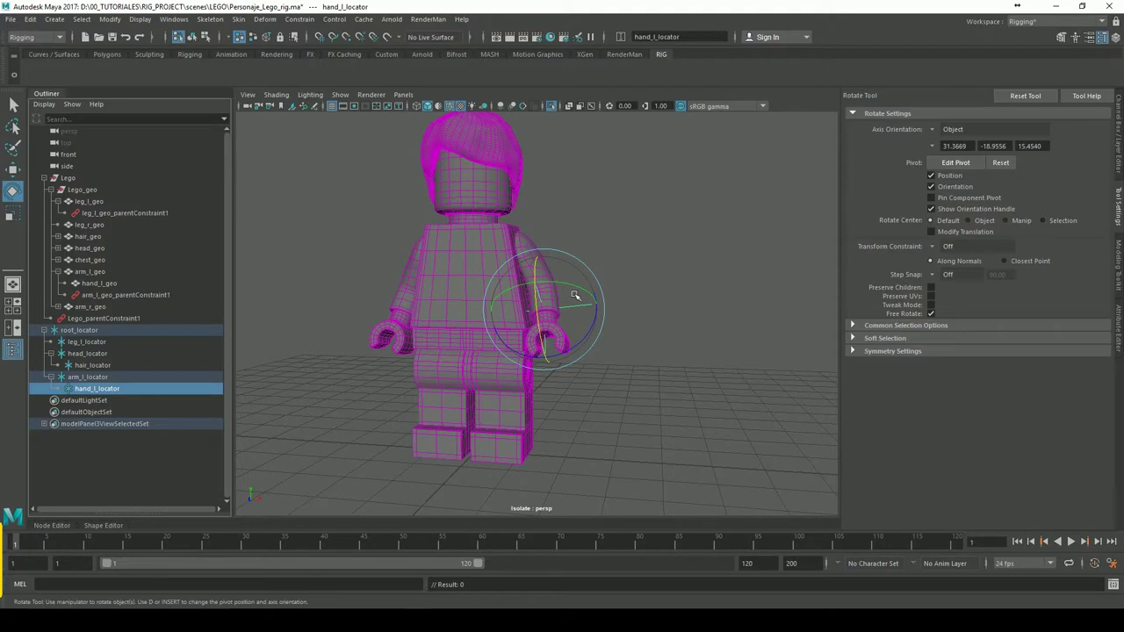
drag(576, 296, 553, 295)
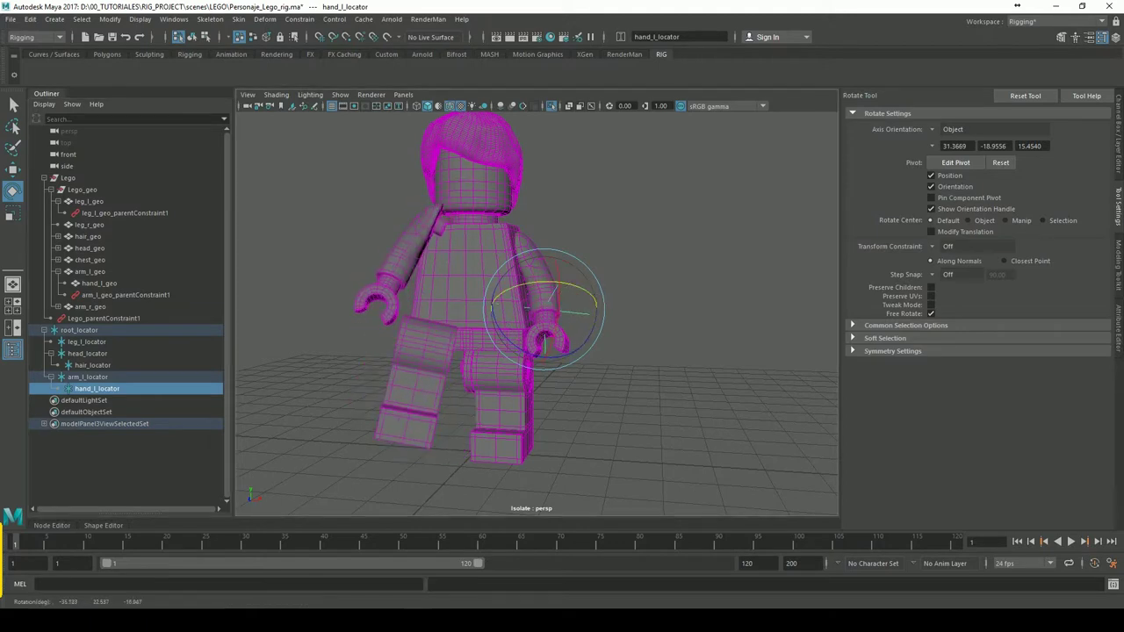
key(ctrl+z)
click(436, 389)
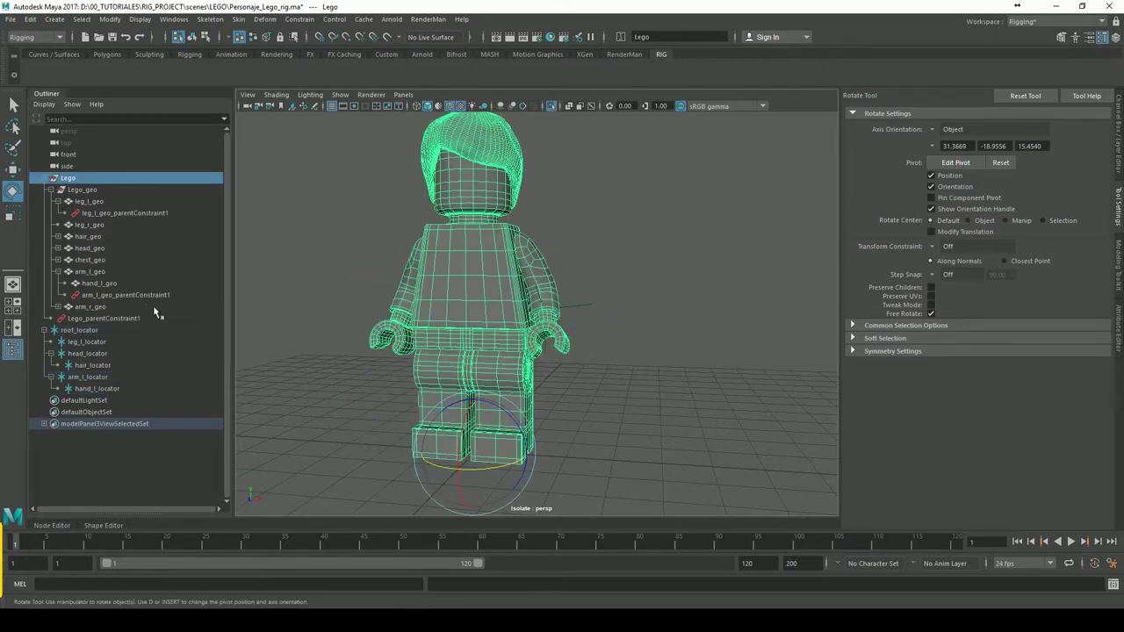
- Expand the geo nodes and delete the arm_l_geo and chest_geo parent constraints
click(58, 306)
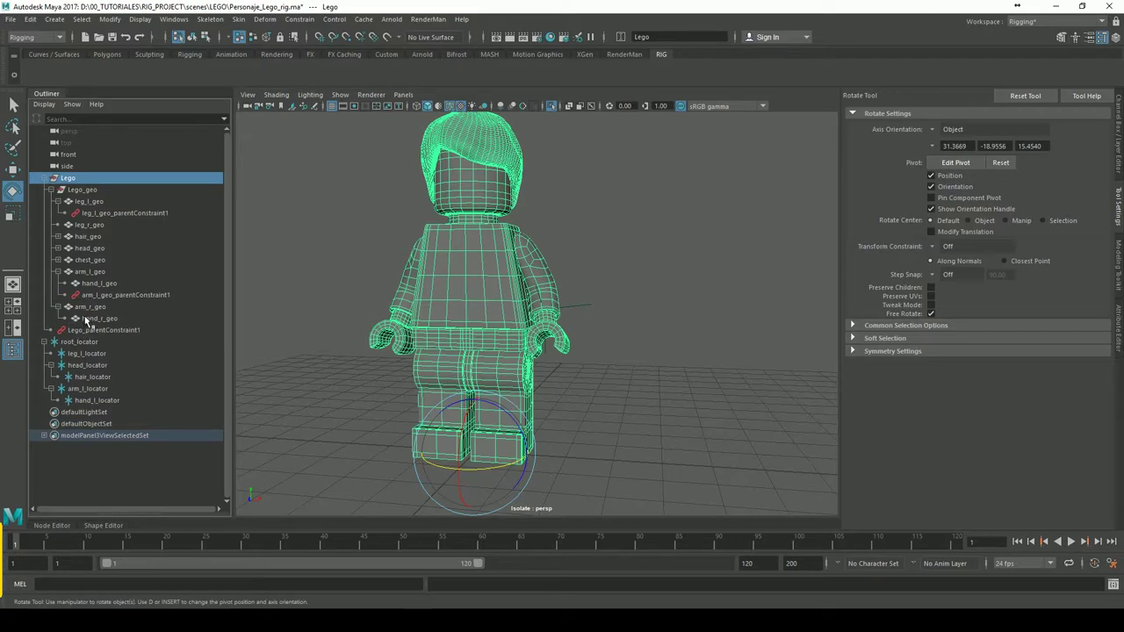
click(58, 260)
click(58, 248)
click(58, 236)
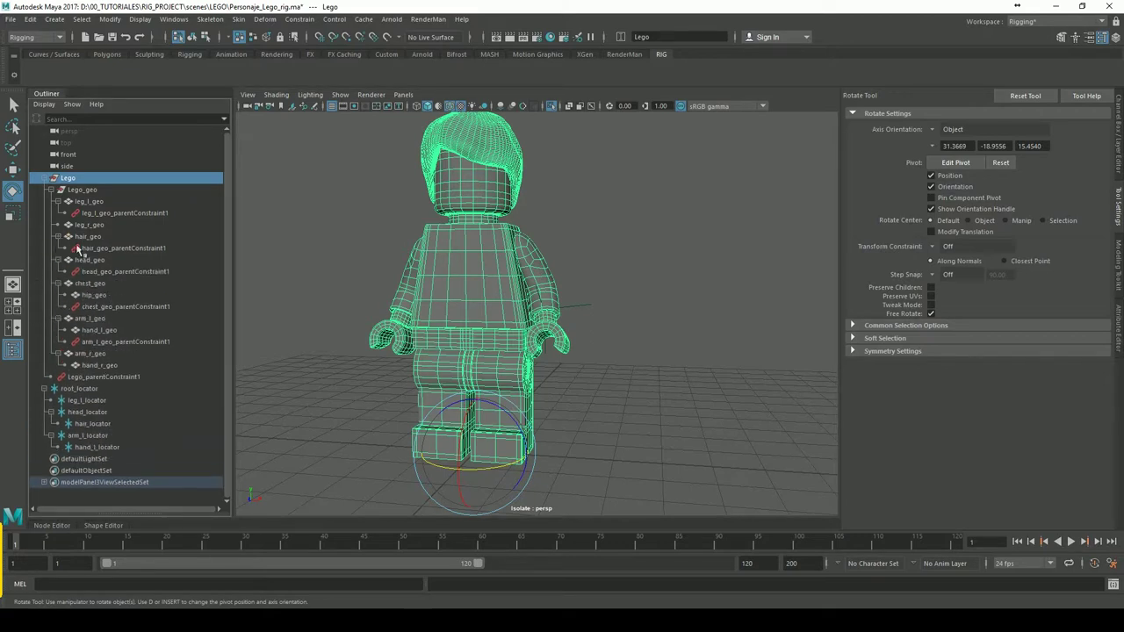
click(123, 341)
key(Delete)
click(105, 307)
key(Delete)
- Delete the head_geo, hair_geo and leg_l_geo parent constraints plus Lego_parentConstraint1
click(101, 271)
key(Delete)
click(114, 249)
key(Delete)
click(105, 214)
key(Delete)
click(91, 319)
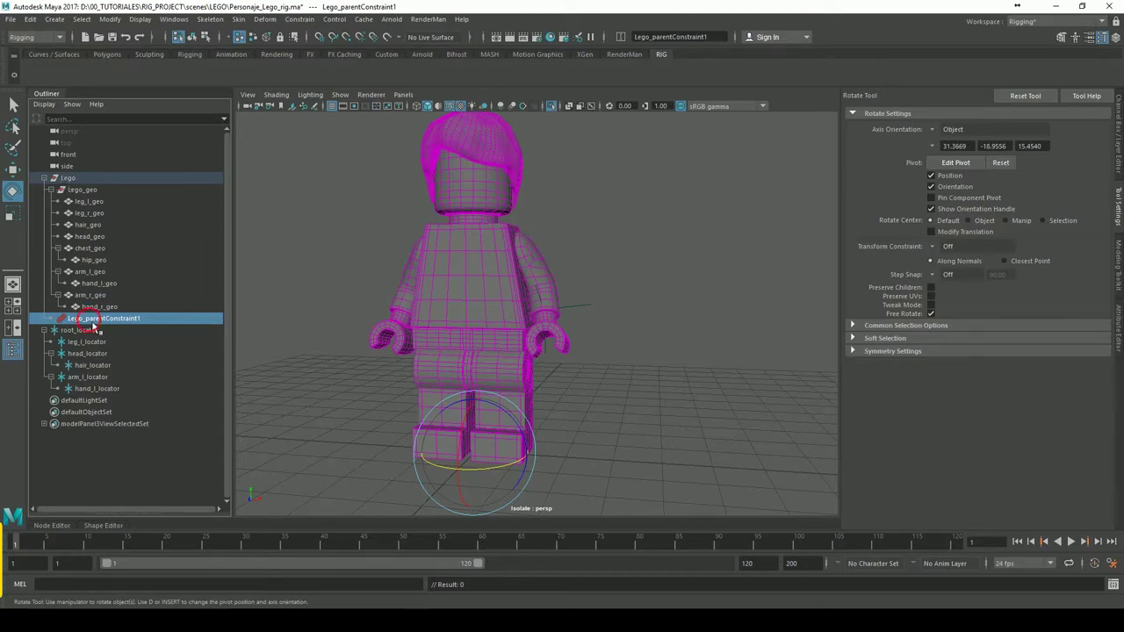
key(Delete)
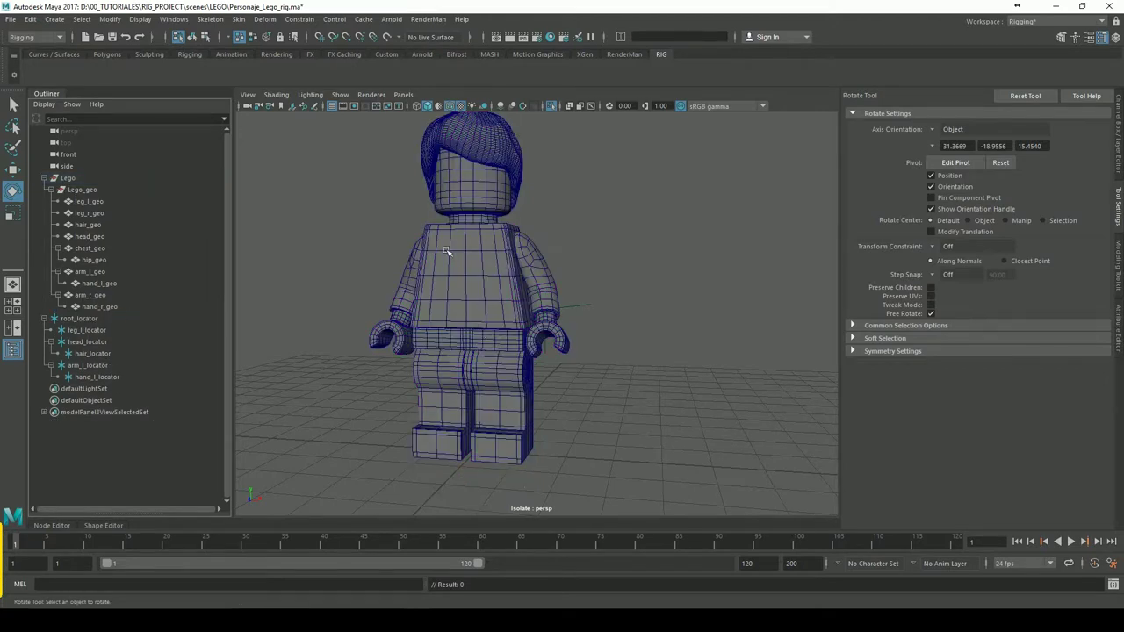
- Parent-constrain chest_geo to root_locator
key(f)
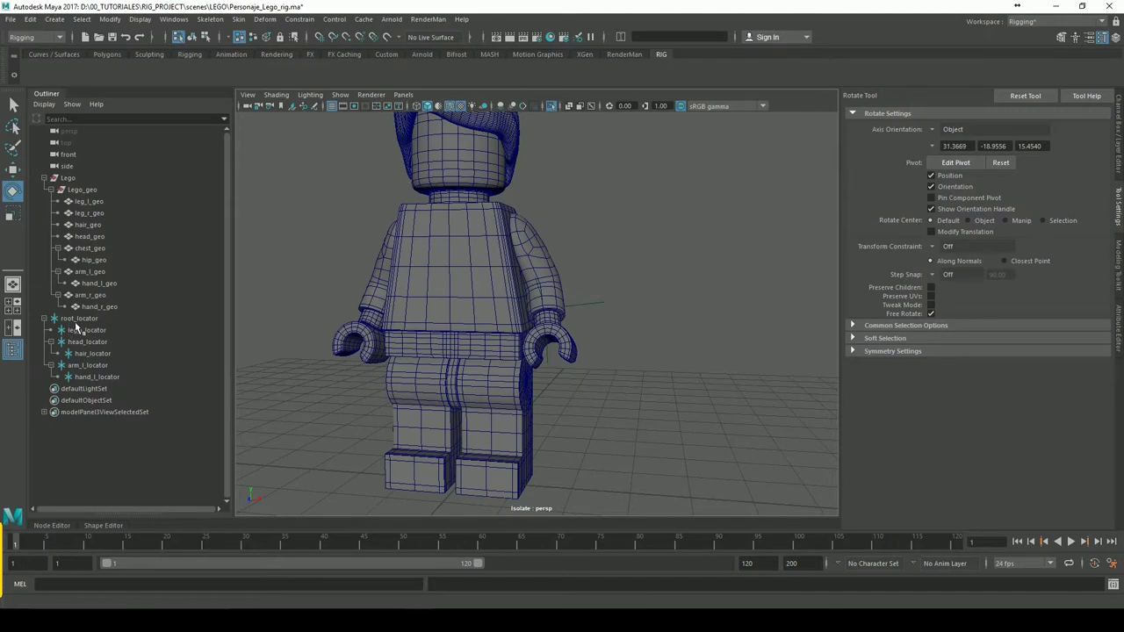
click(79, 318)
shift+click(453, 270)
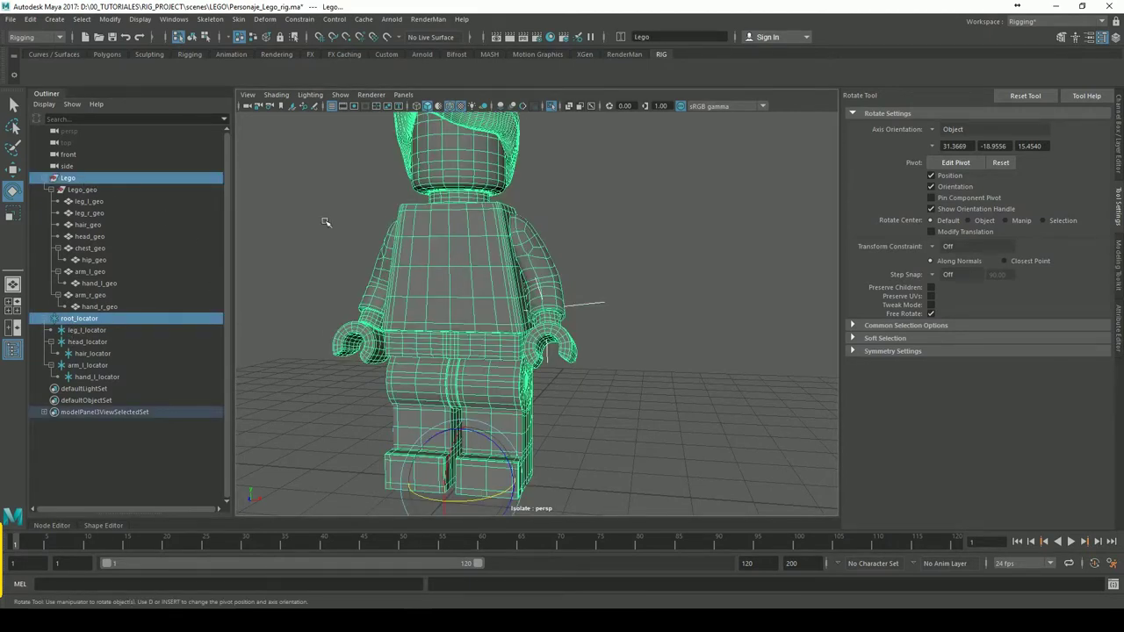
ctrl+click(79, 179)
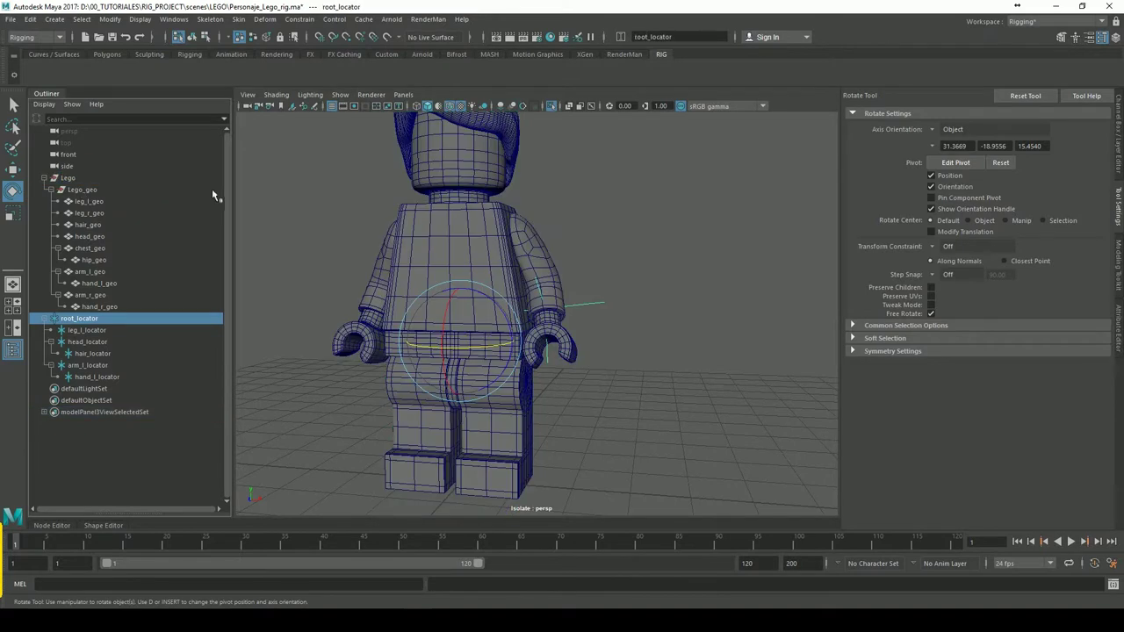
ctrl+click(97, 249)
click(299, 19)
click(307, 33)
click(623, 204)
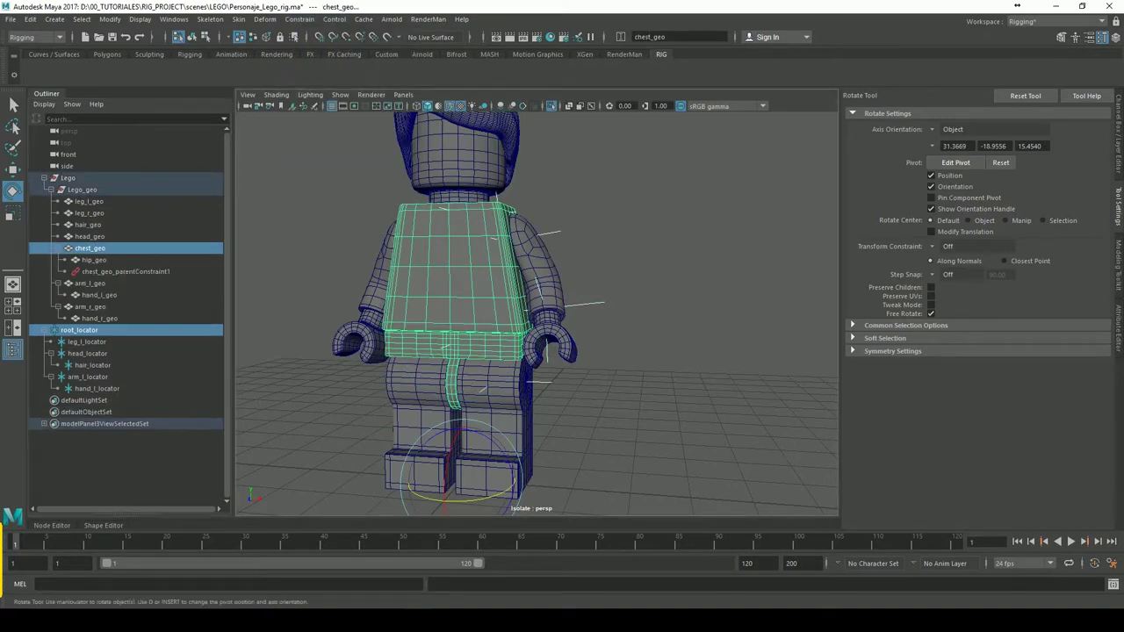
- Parent-constrain leg_l_geo to leg_l_locator and head_geo to head_locator
click(88, 342)
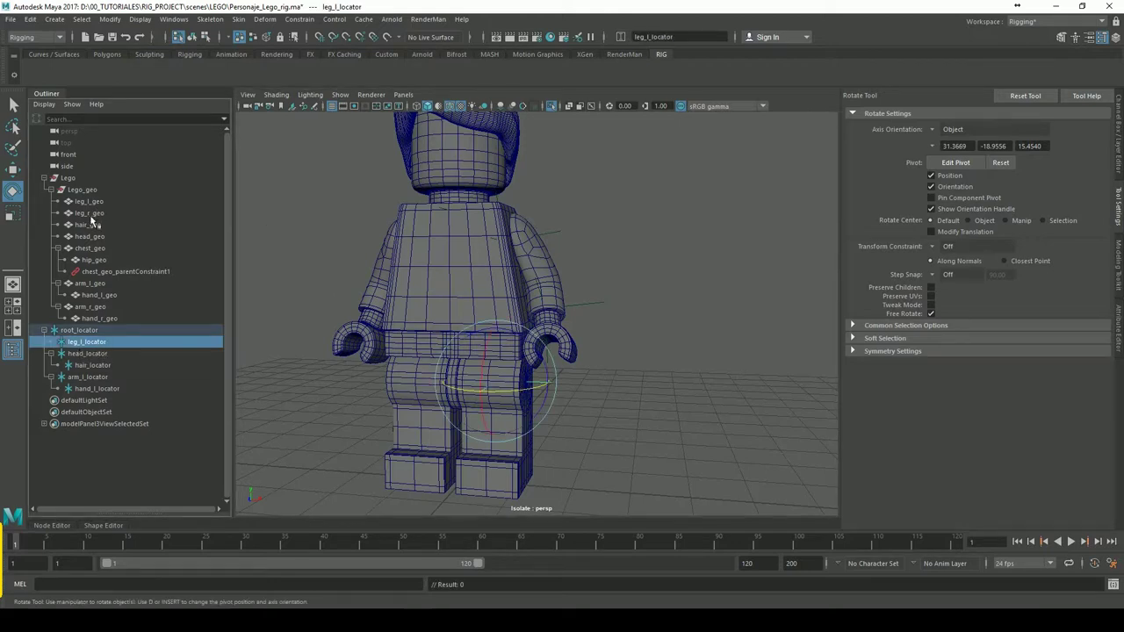
ctrl+click(90, 202)
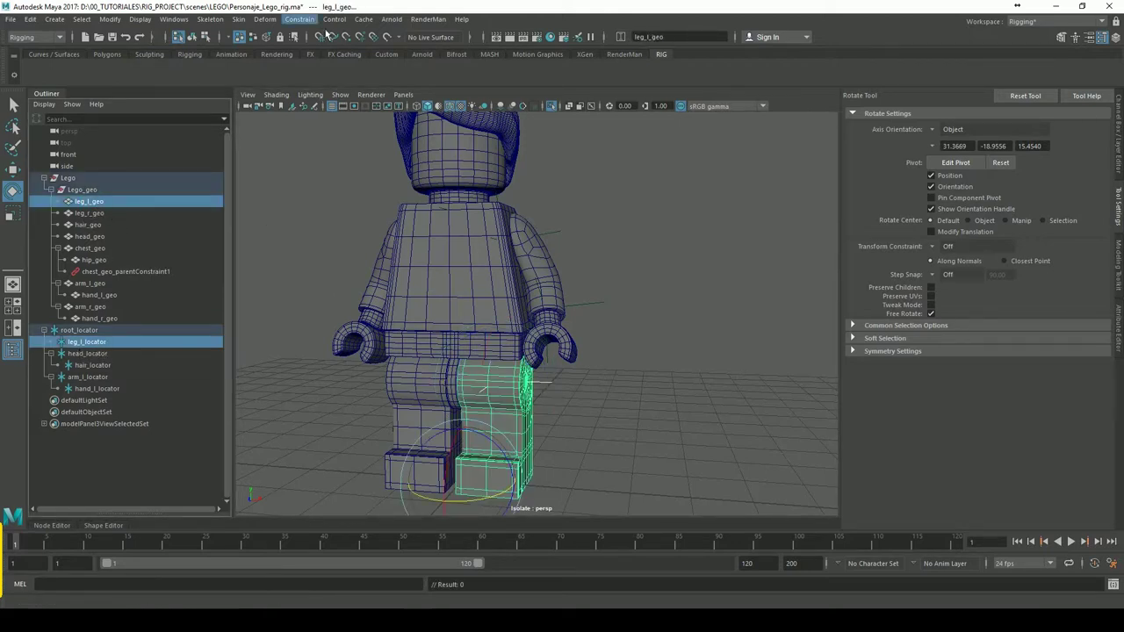
click(299, 19)
click(307, 45)
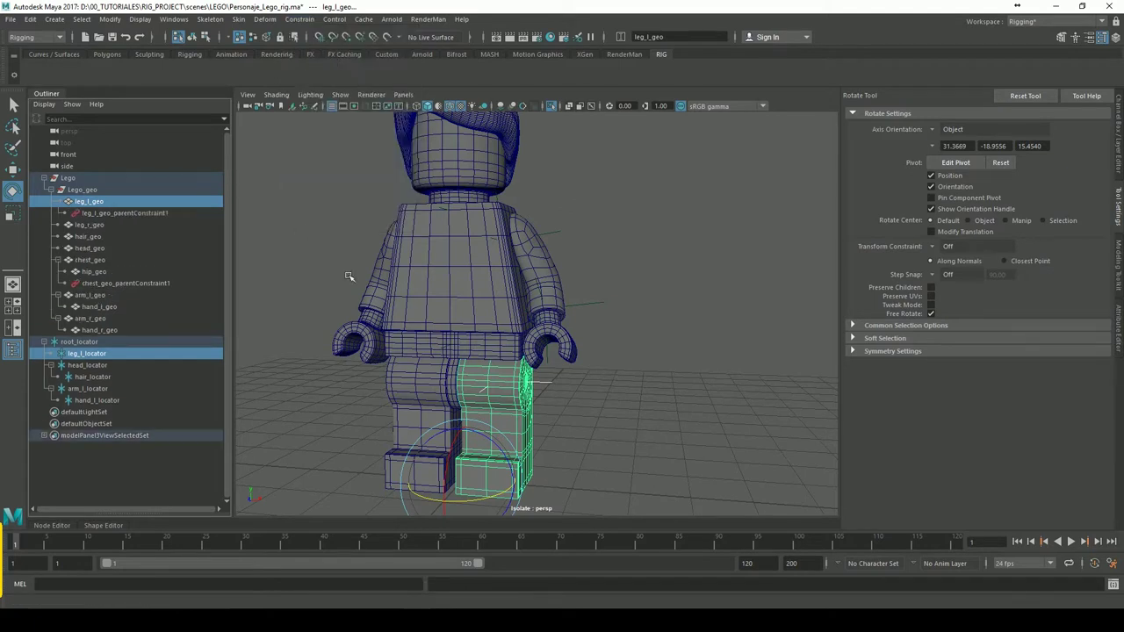
click(94, 365)
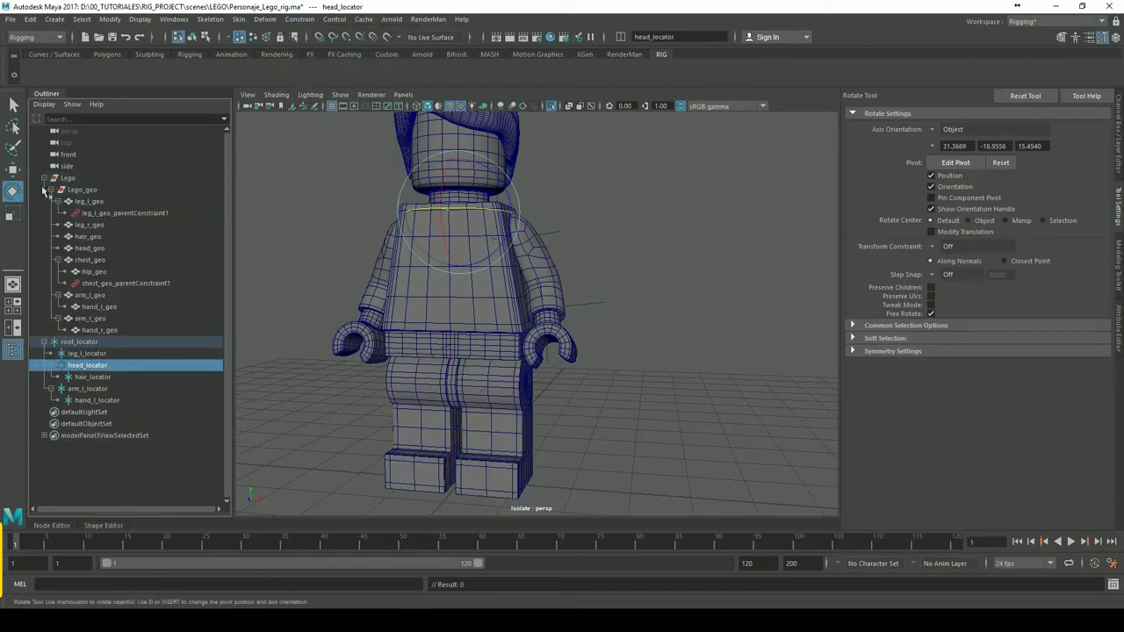
ctrl+click(89, 248)
click(300, 18)
click(309, 45)
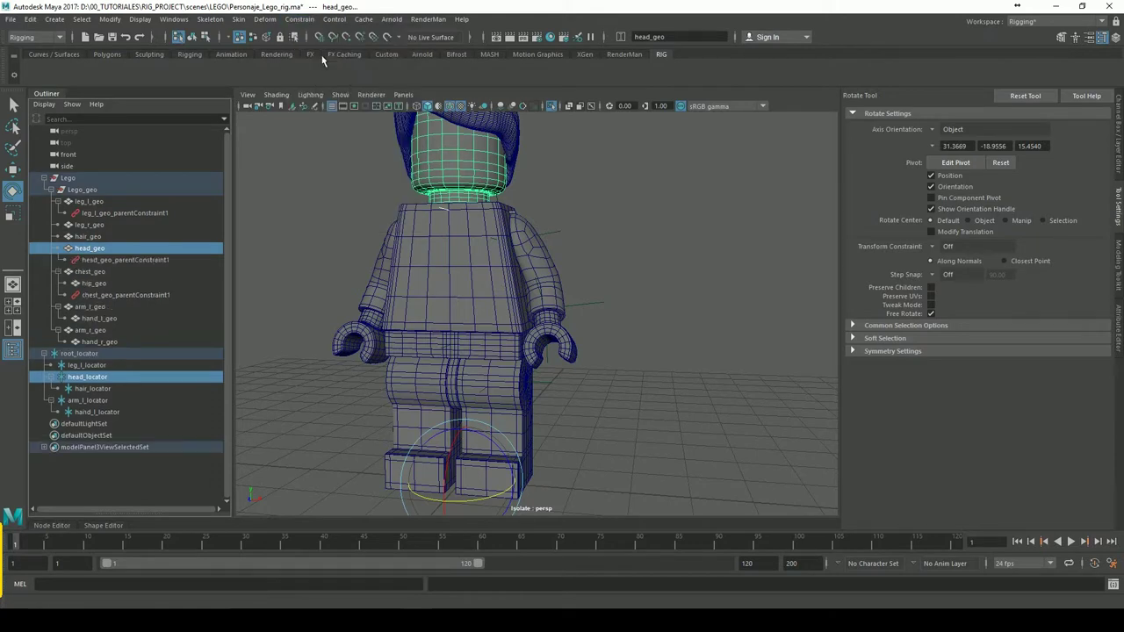
- Parent-constrain hair_geo and arm_l_geo to their locators, then select hand_l_locator with hand_l_geo
click(94, 390)
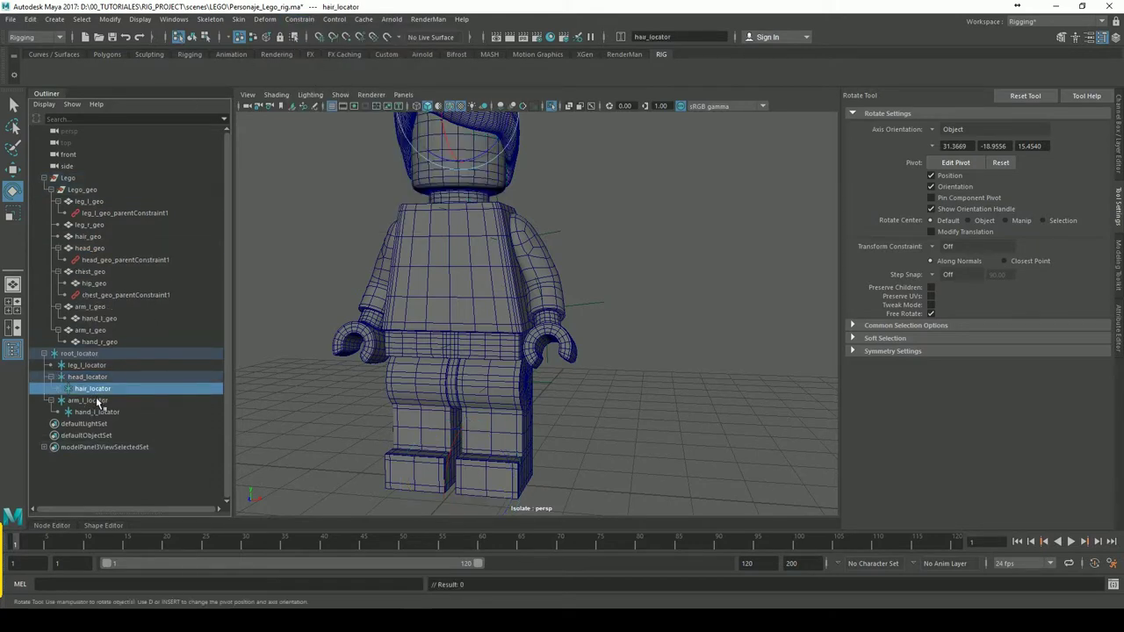
ctrl+click(95, 237)
key(g)
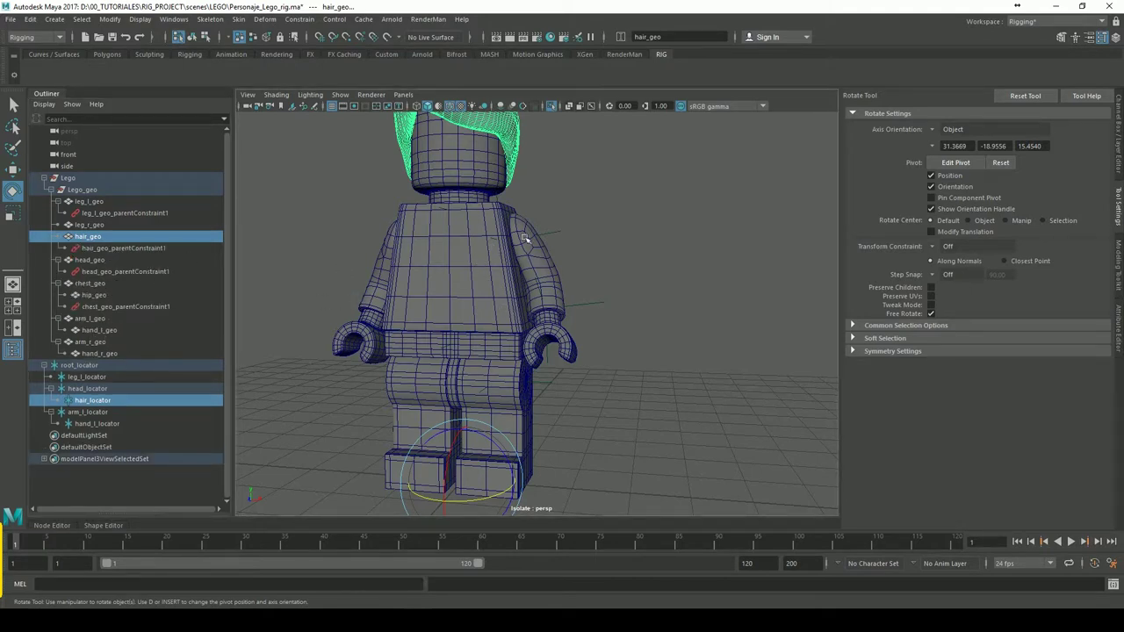
alt+drag(527, 238, 592, 238)
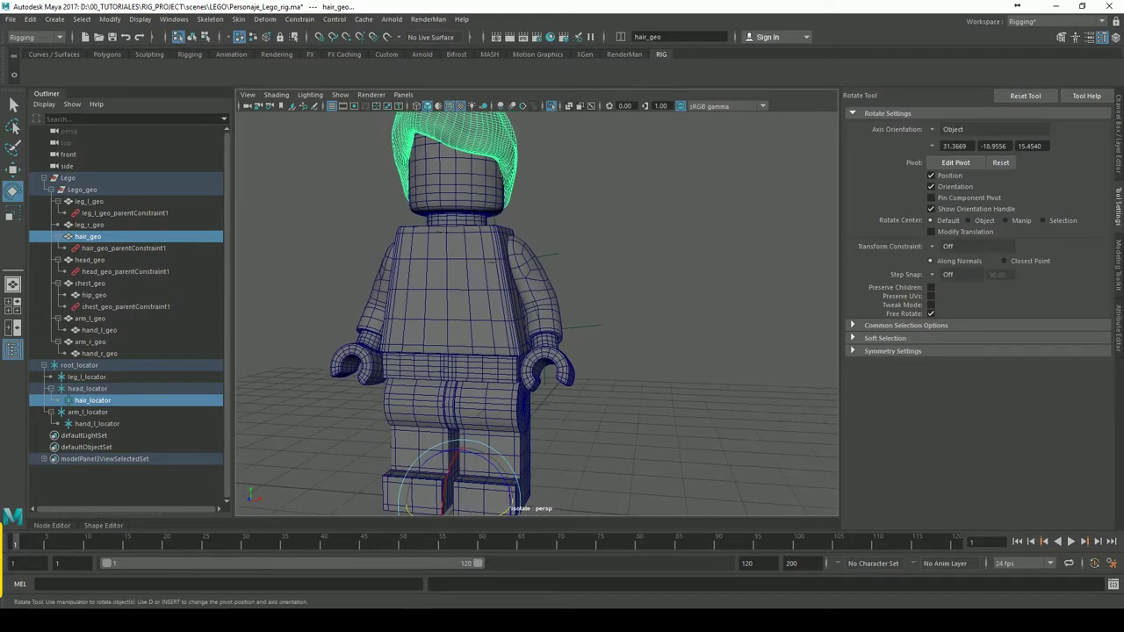
click(99, 417)
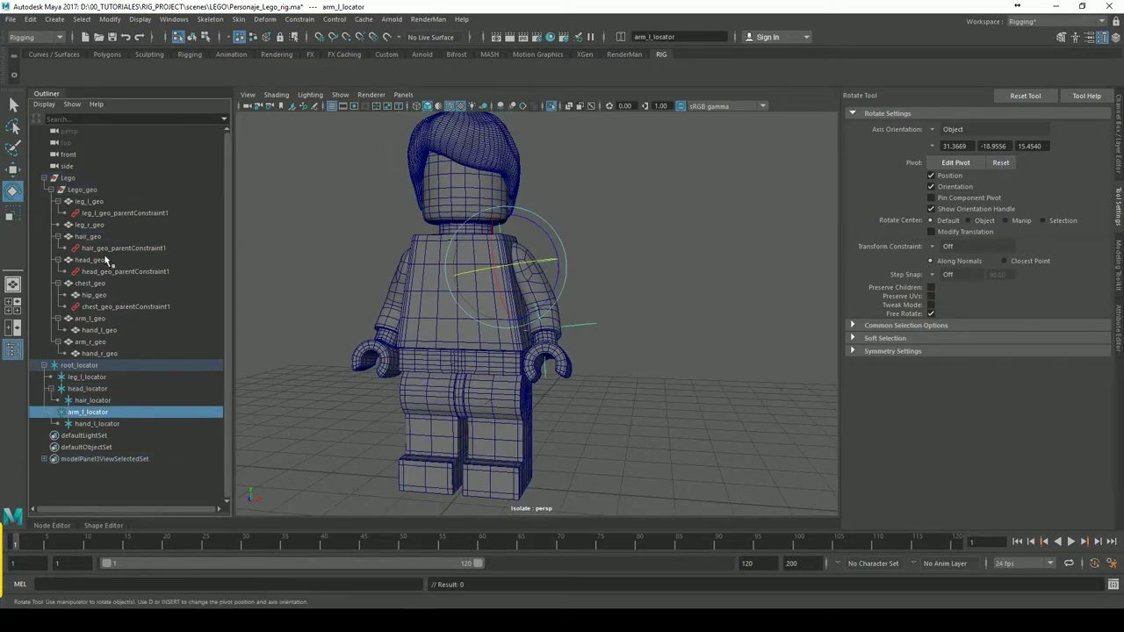
ctrl+click(95, 320)
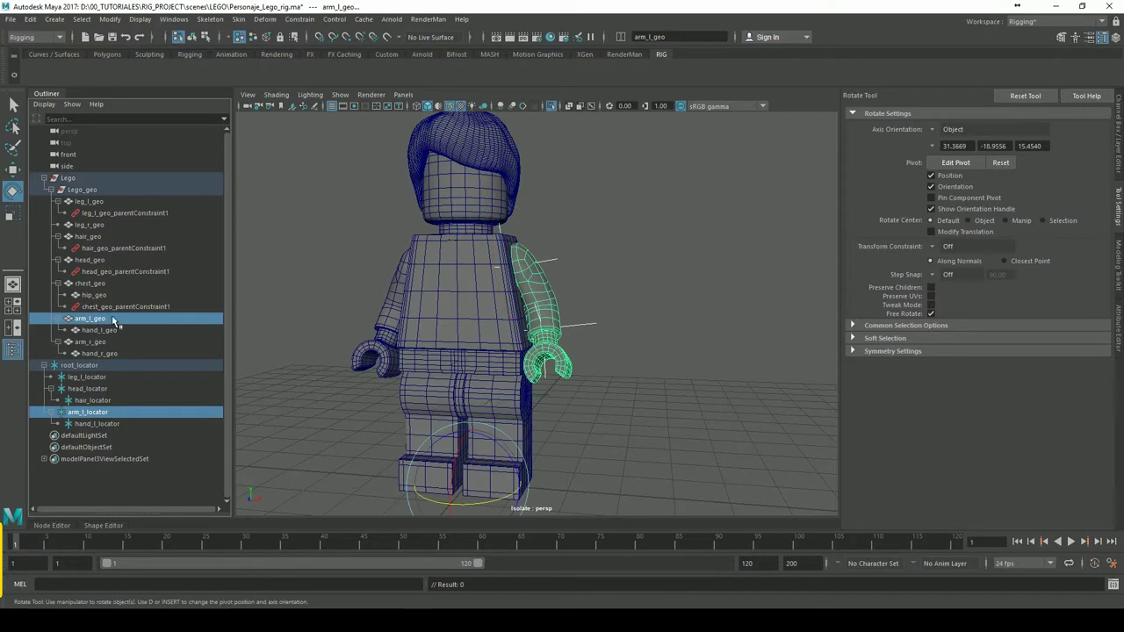
key(ctrl+p)
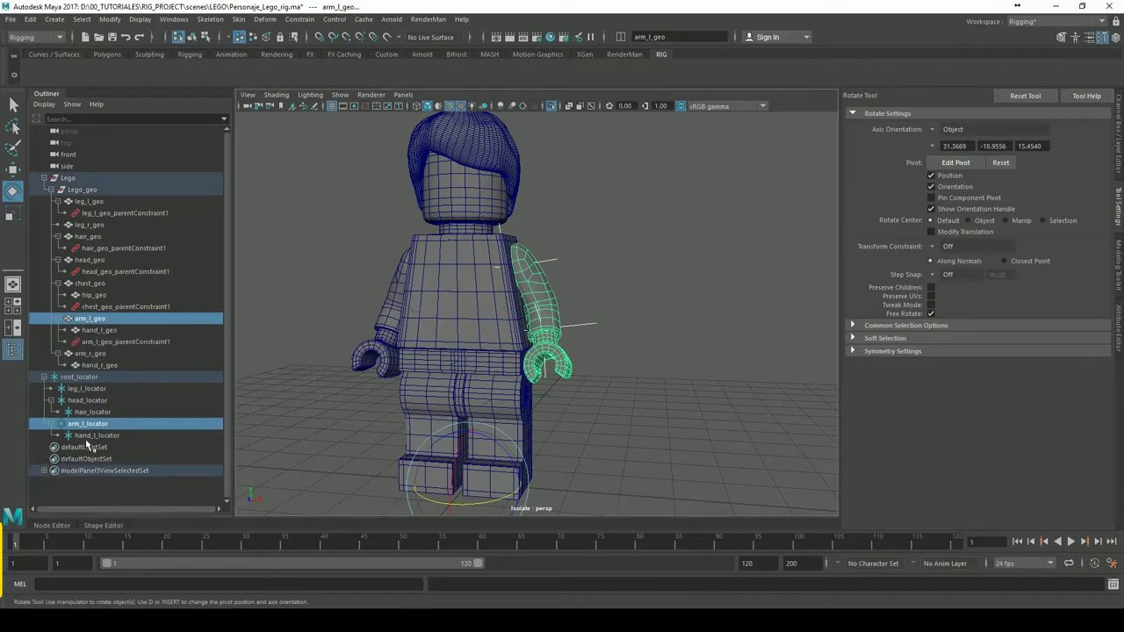
click(88, 436)
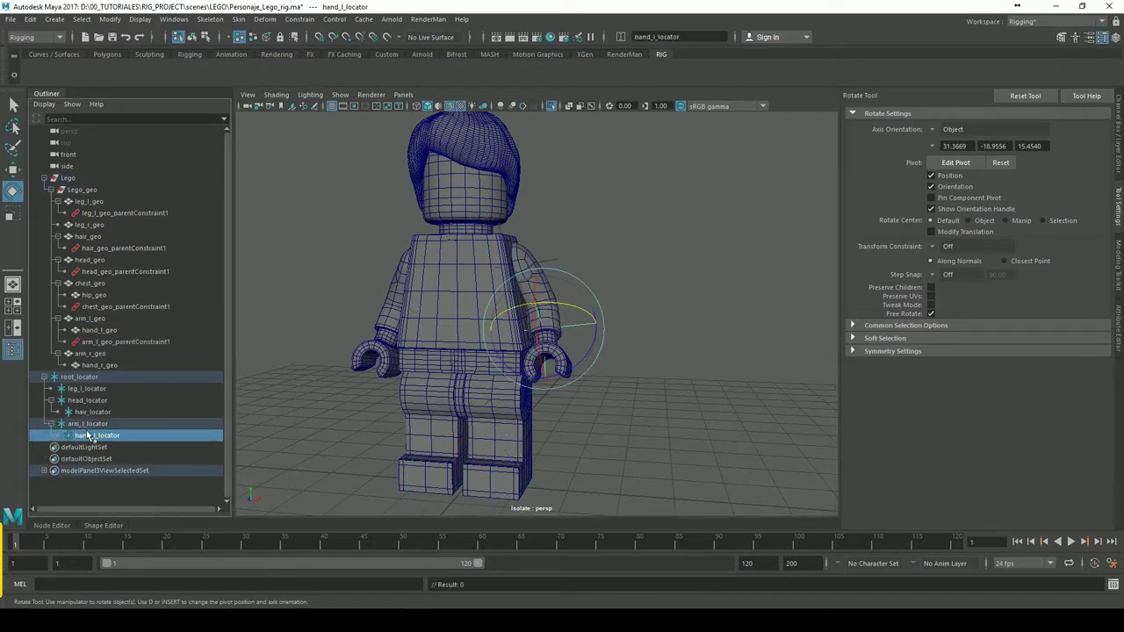
ctrl+click(101, 330)
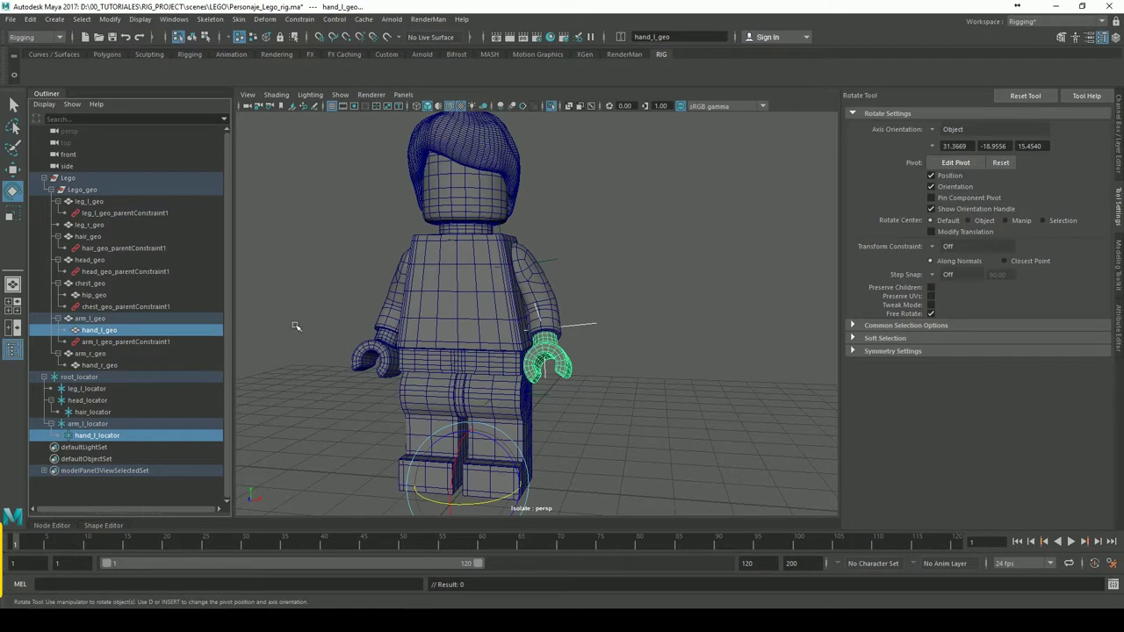
click(683, 331)
mouse_move(692, 308)
alt+right_down()
mouse_move(550, 286)
mouse_move(644, 326)
mouse_move(673, 318)
mouse_move(636, 400)
alt+right_up()
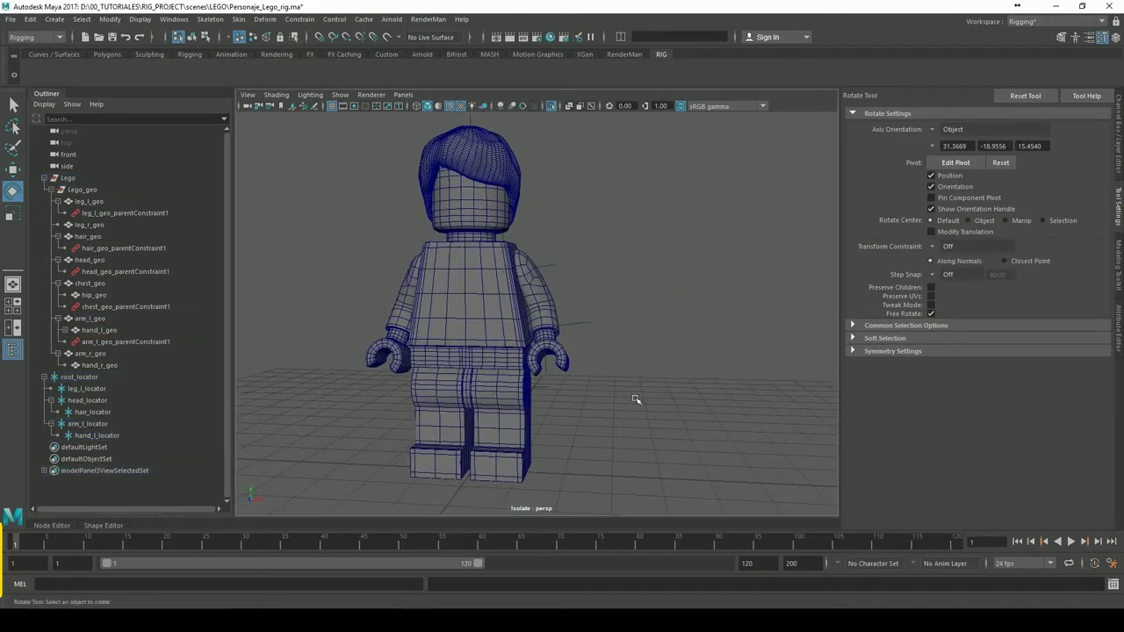
click(87, 378)
drag(467, 342, 474, 325)
key(ctrl+z)
click(92, 389)
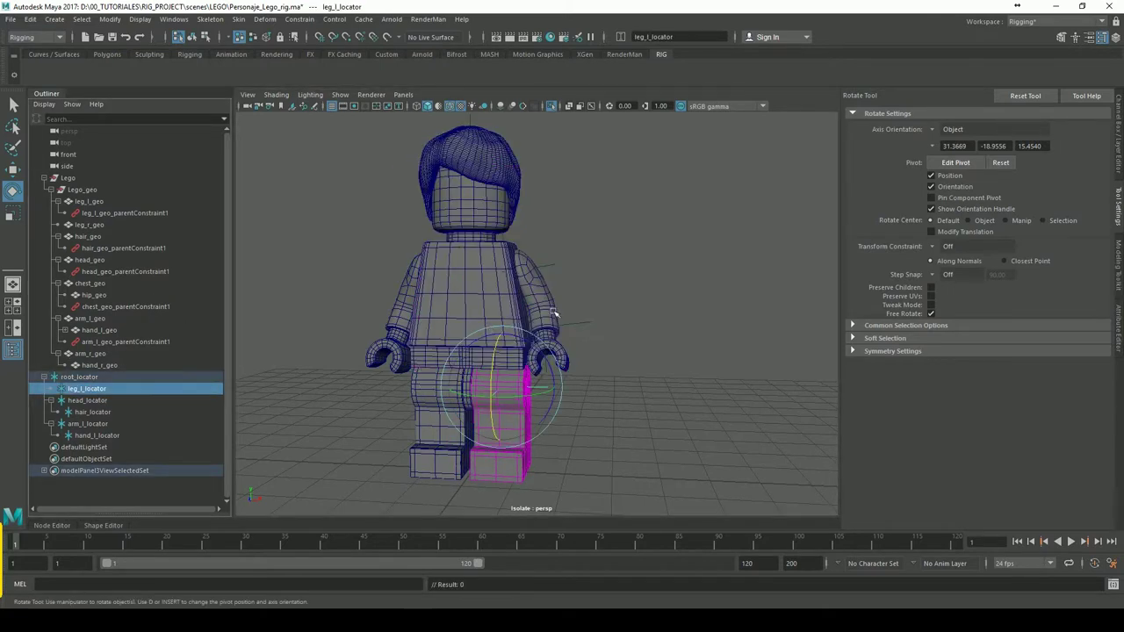
drag(503, 366, 505, 351)
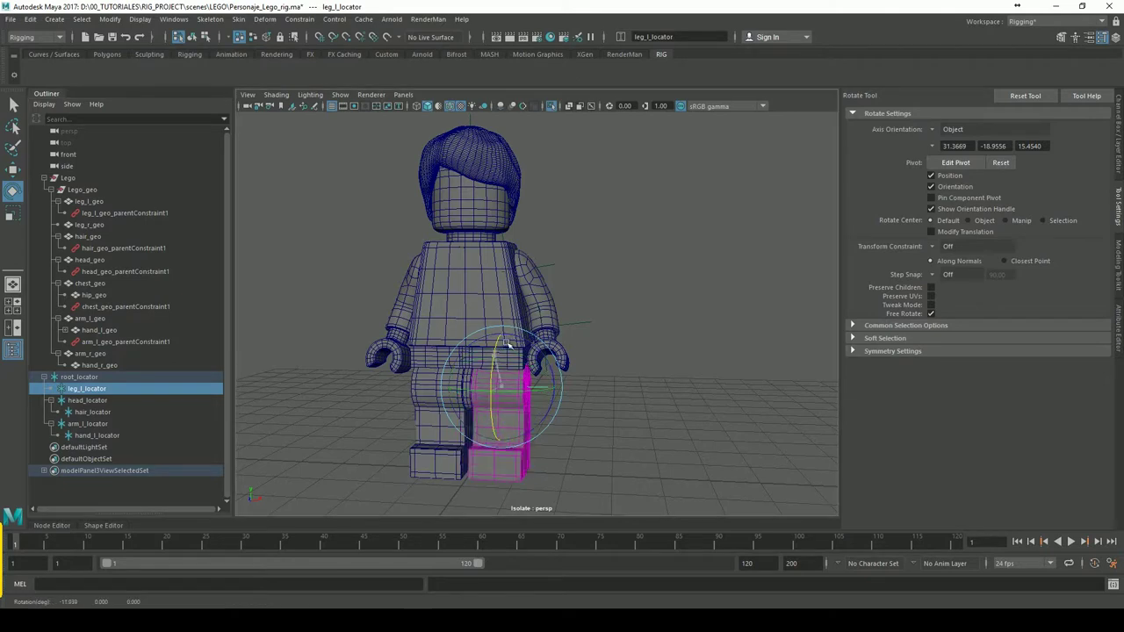
key(ctrl+z)
click(97, 401)
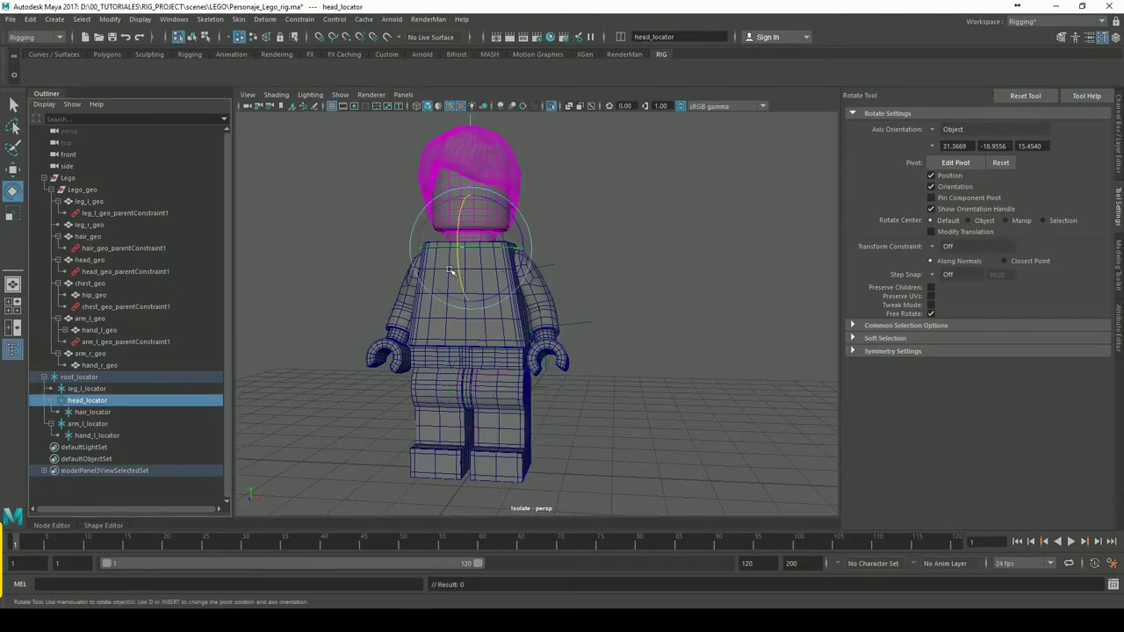
drag(479, 253, 495, 257)
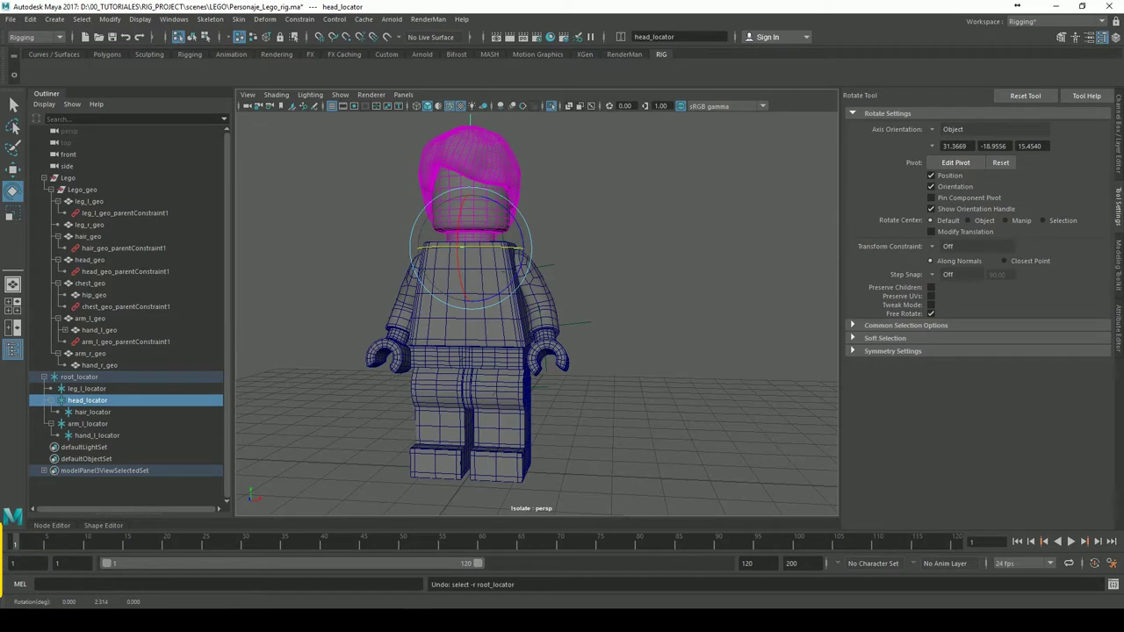
click(92, 412)
drag(508, 162, 518, 176)
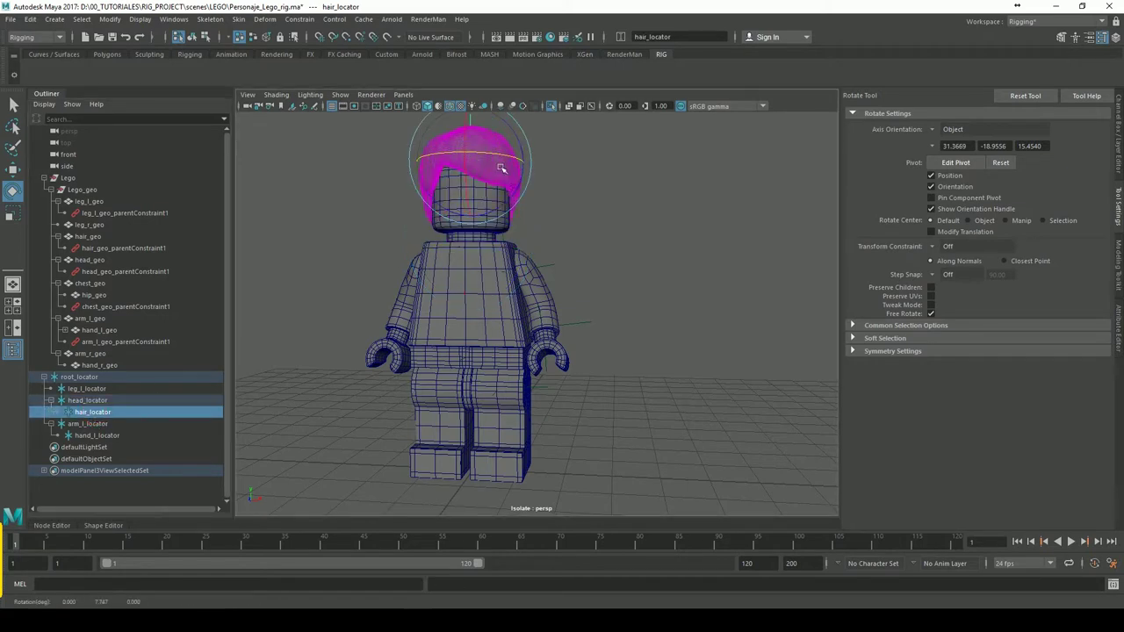
click(88, 424)
drag(507, 255, 508, 263)
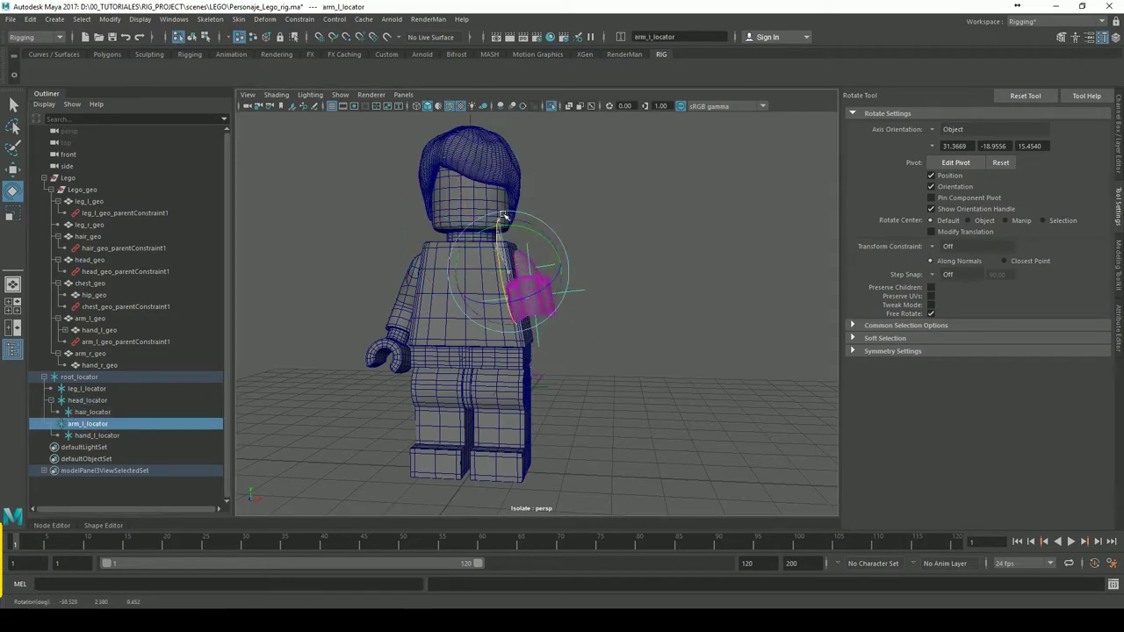
click(98, 435)
drag(557, 306, 610, 319)
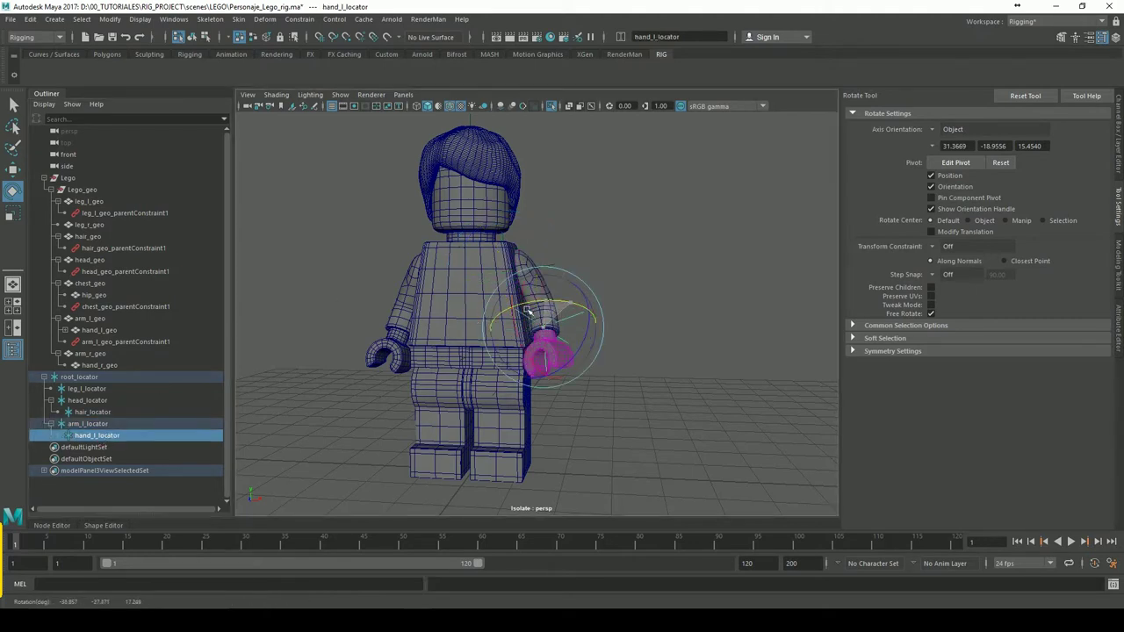
alt+drag(724, 284, 637, 281)
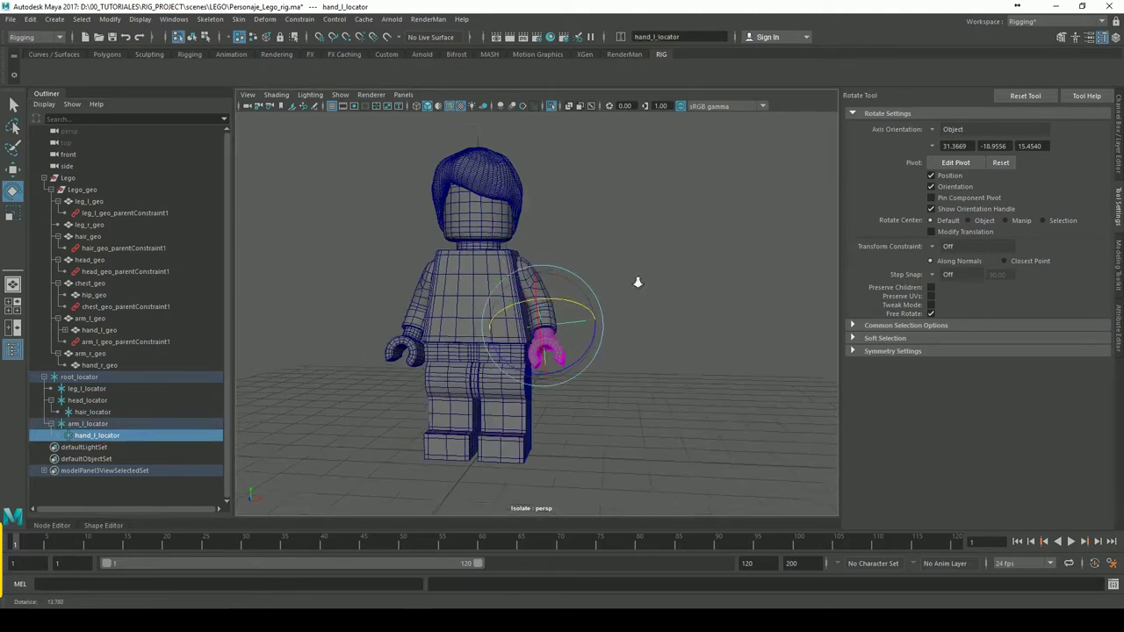
click(635, 284)
alt+middle_drag(635, 283, 685, 275)
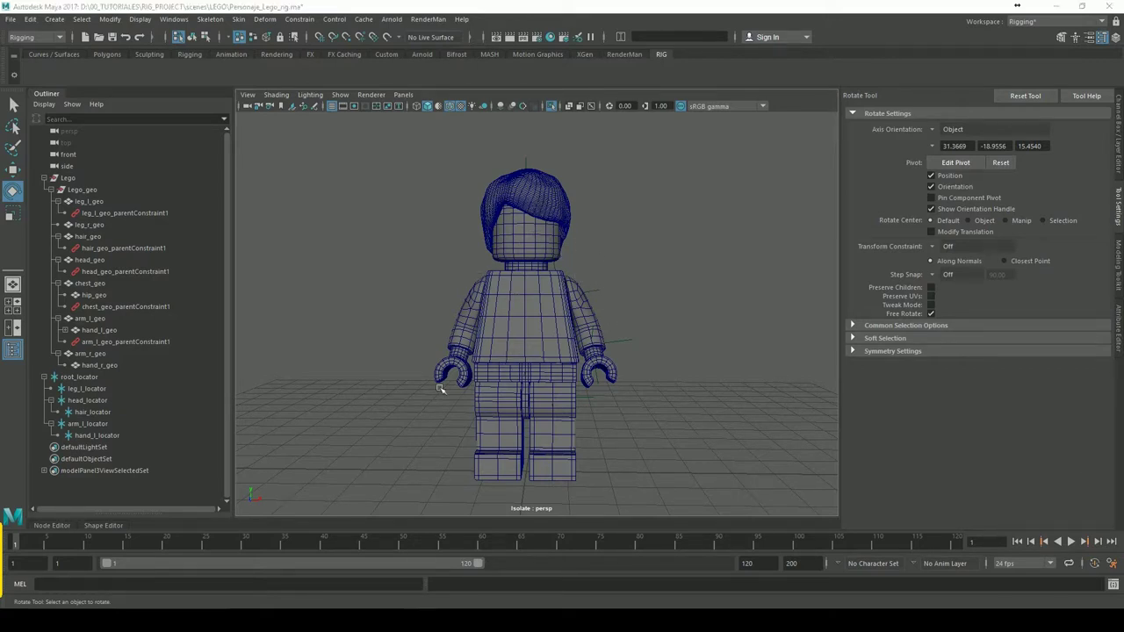
- Create nurbsCircle1 at the origin from the Curves/Surfaces shelf, around the figure's feet
alt+middle_drag(641, 364, 639, 339)
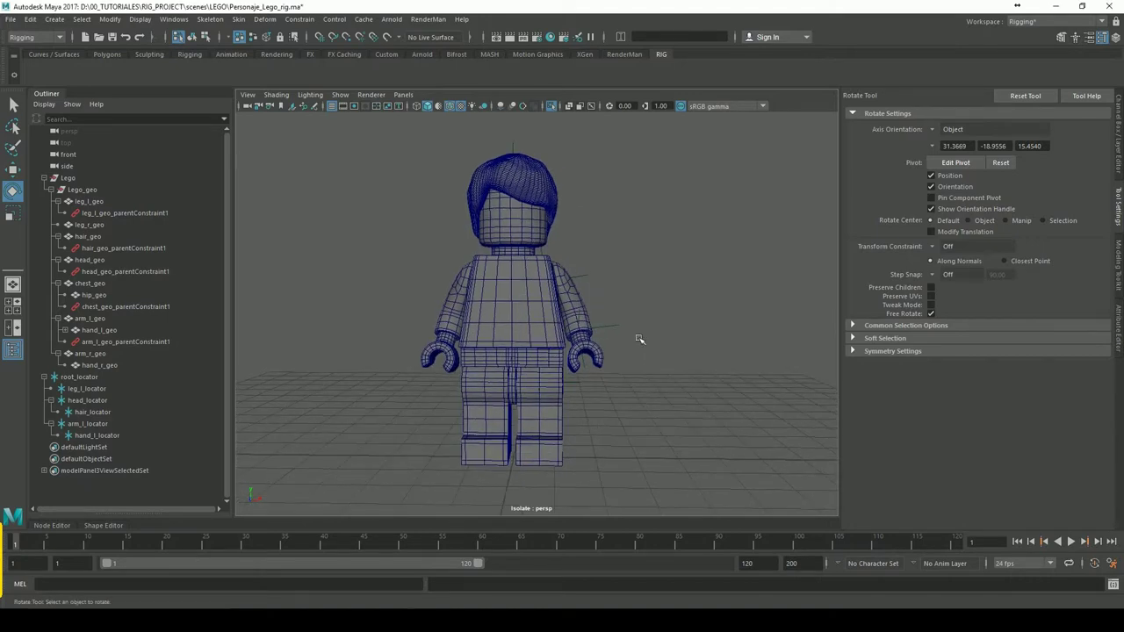
click(593, 278)
click(638, 211)
click(74, 56)
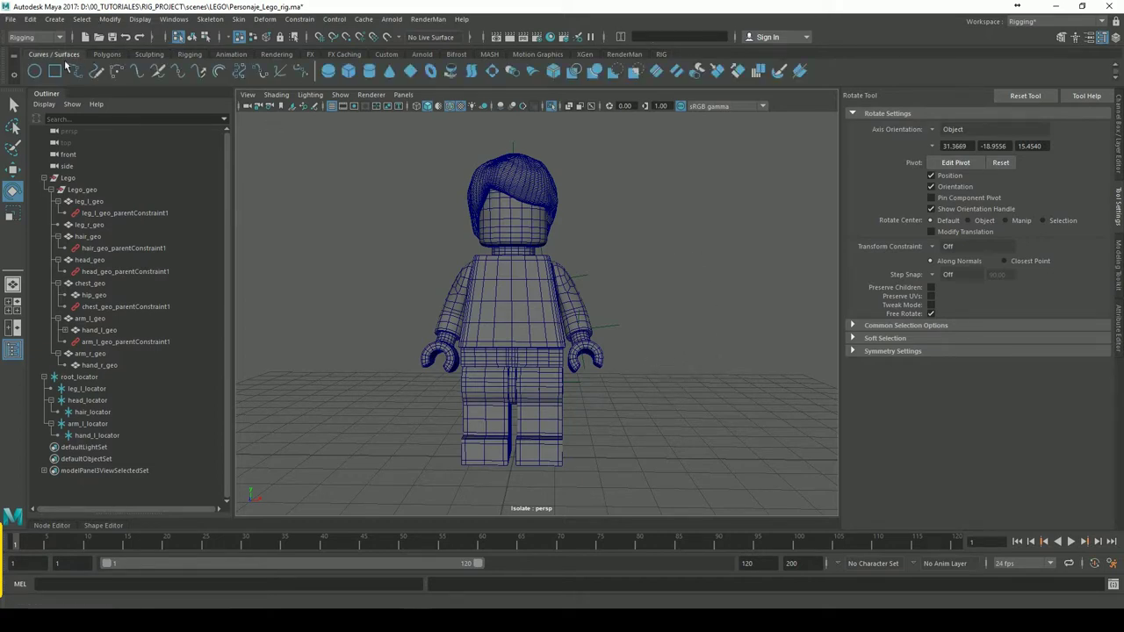
click(34, 71)
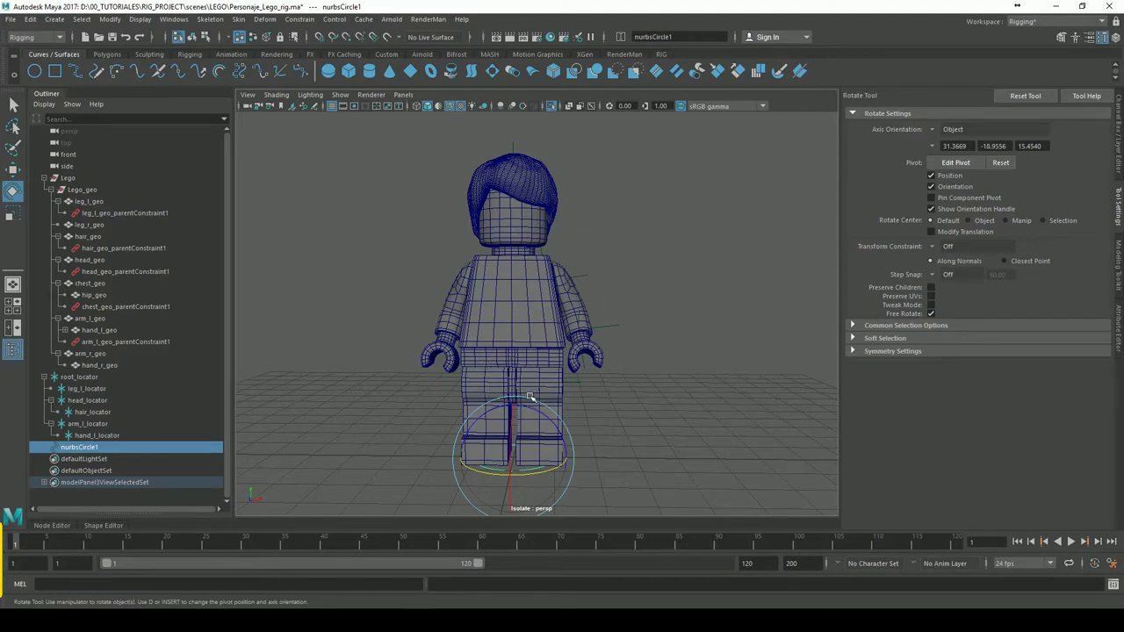
- Test-rotate the root_locator hierarchy and undo the rotation
click(83, 376)
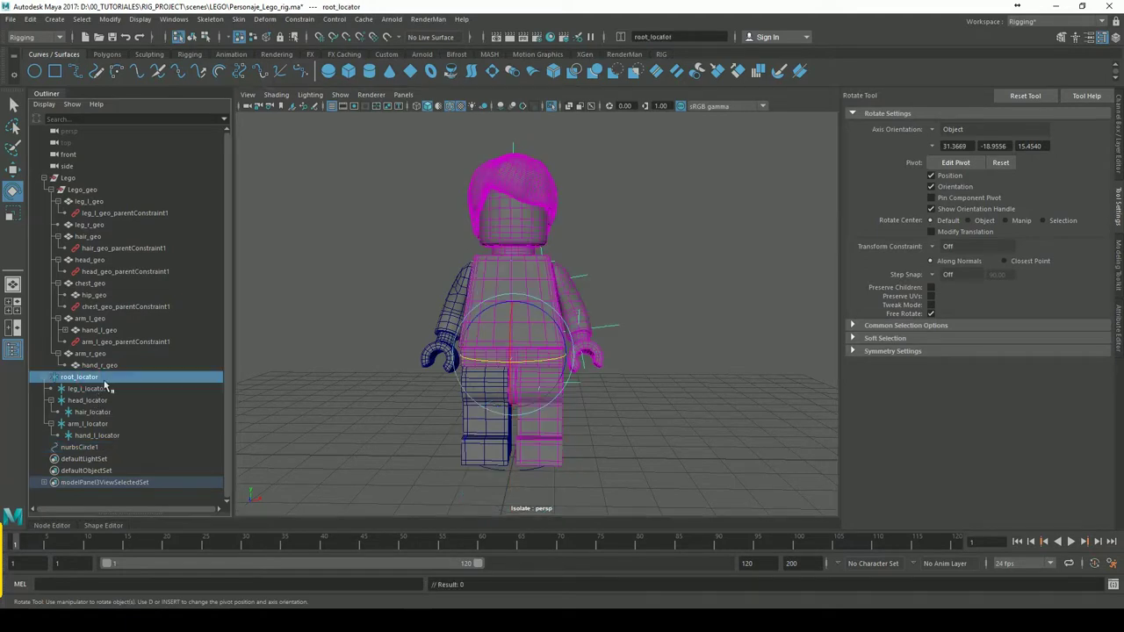
mouse_move(487, 356)
mouse_down()
mouse_move(496, 400)
mouse_move(496, 369)
mouse_up()
key(ctrl+z)
- Unparent leg_l_locator, head_locator and arm_l_locator to world level
click(88, 388)
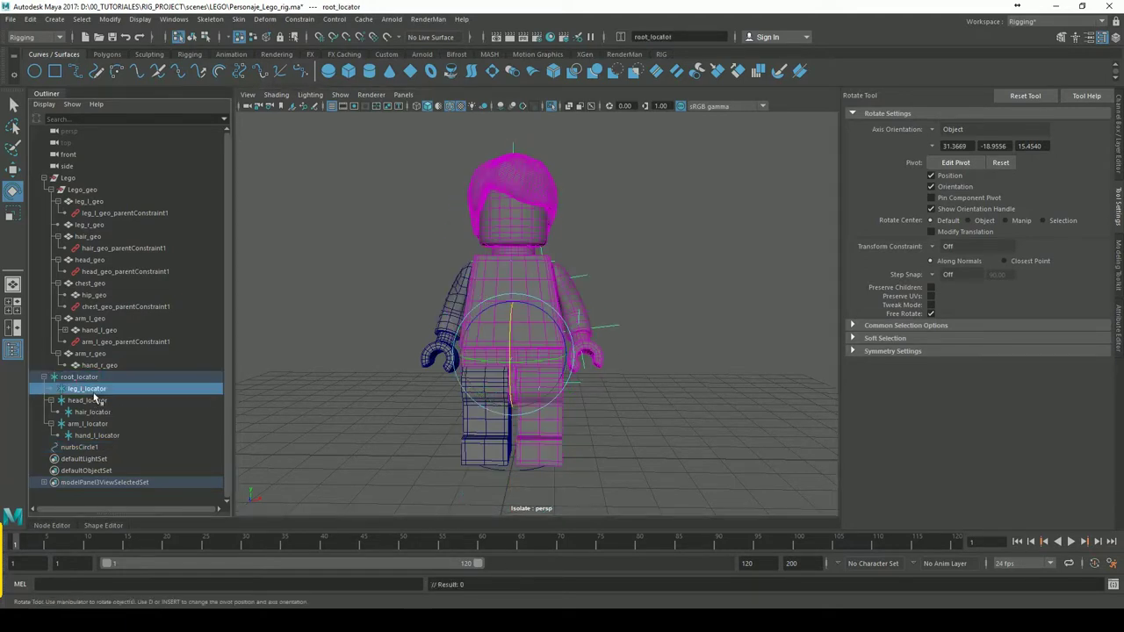
click(51, 424)
click(50, 401)
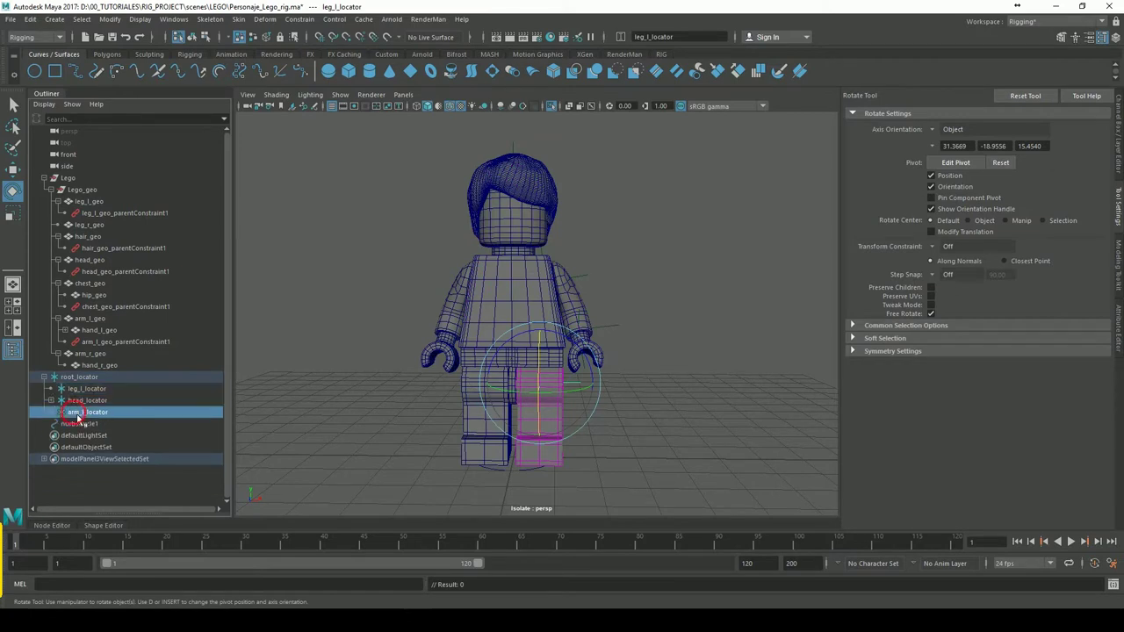
drag(88, 411, 86, 397)
key(shift+p)
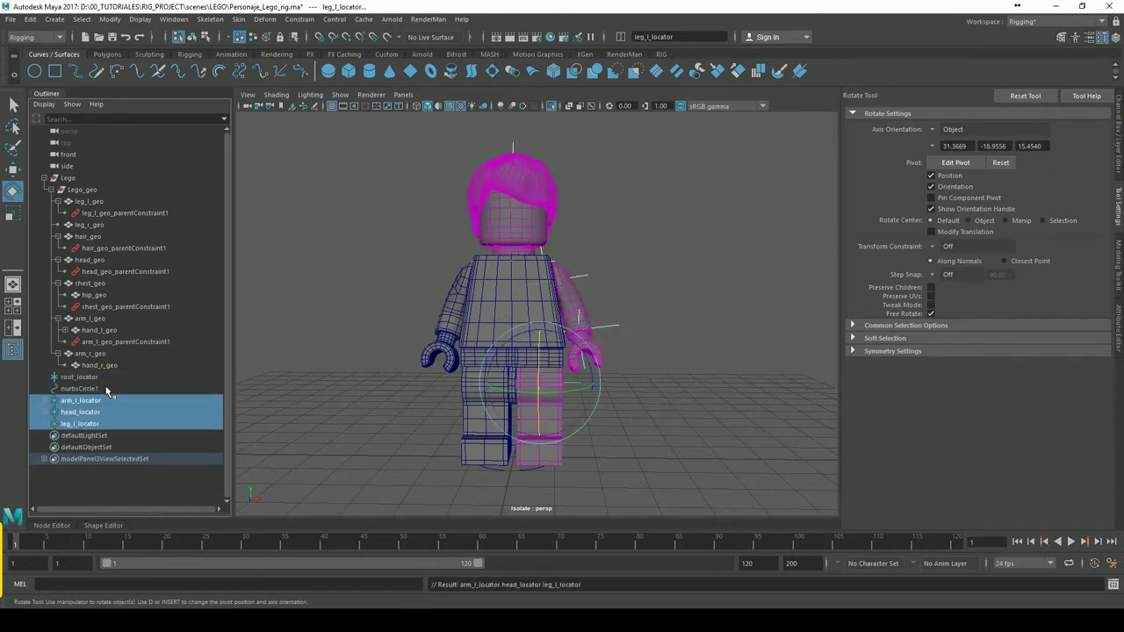
- Test-rotate the torso via root_locator from a side angle, then undo
click(167, 379)
drag(521, 349, 502, 417)
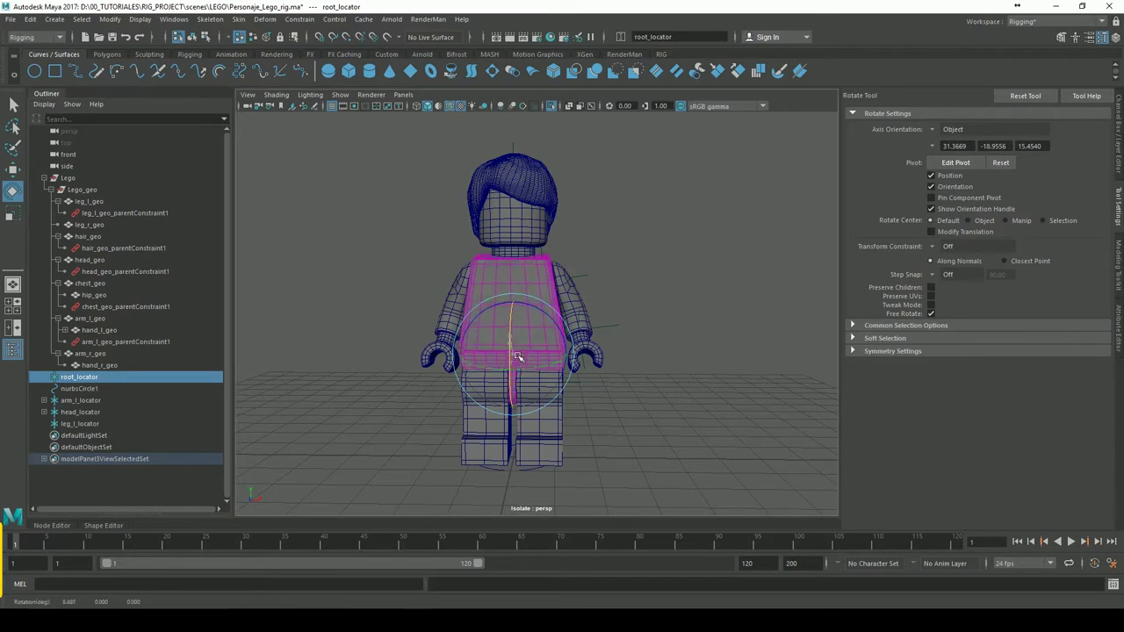
alt+drag(581, 408, 549, 409)
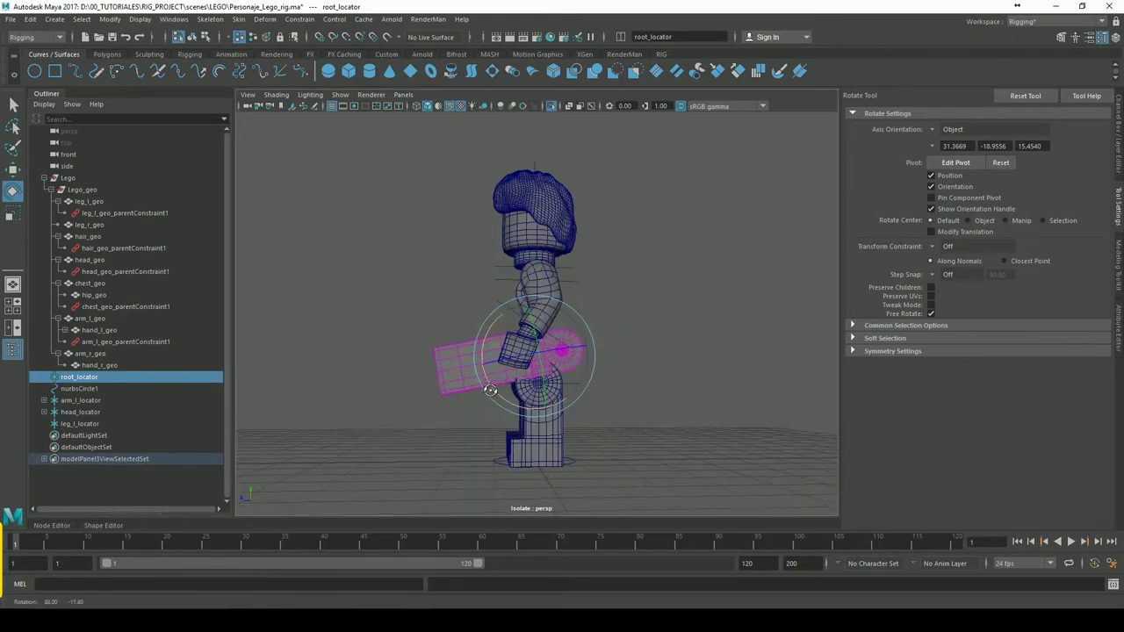
key(ctrl+z)
mouse_move(642, 357)
alt+mouse_down()
mouse_move(602, 324)
mouse_move(596, 375)
mouse_move(650, 298)
alt+mouse_up()
scroll(597, 369, up, 5)
scroll(619, 352, down, 5)
scroll(669, 276, up, 3)
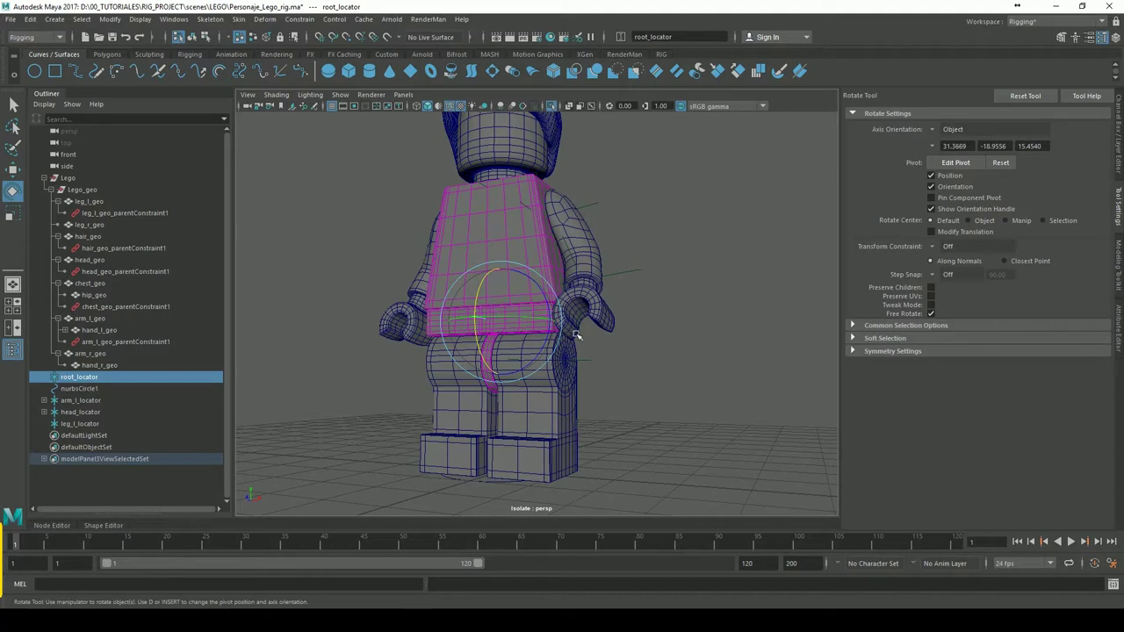
alt+drag(632, 353, 567, 361)
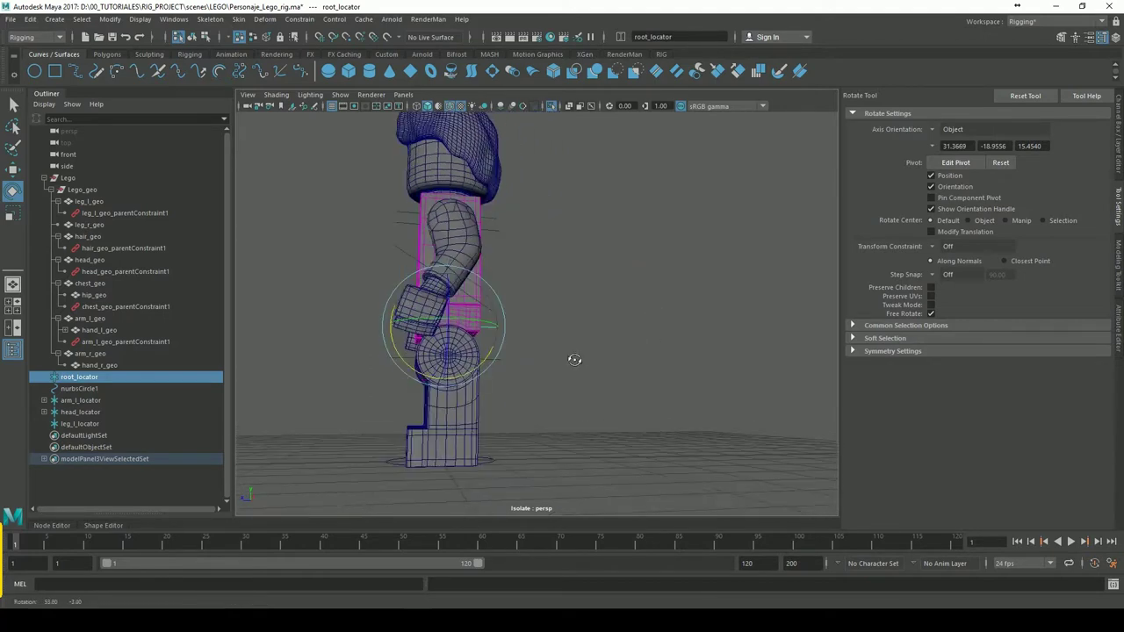
- Test-rotate the hip group, undo, and select chest_geo_parentConstraint1
drag(405, 318, 394, 351)
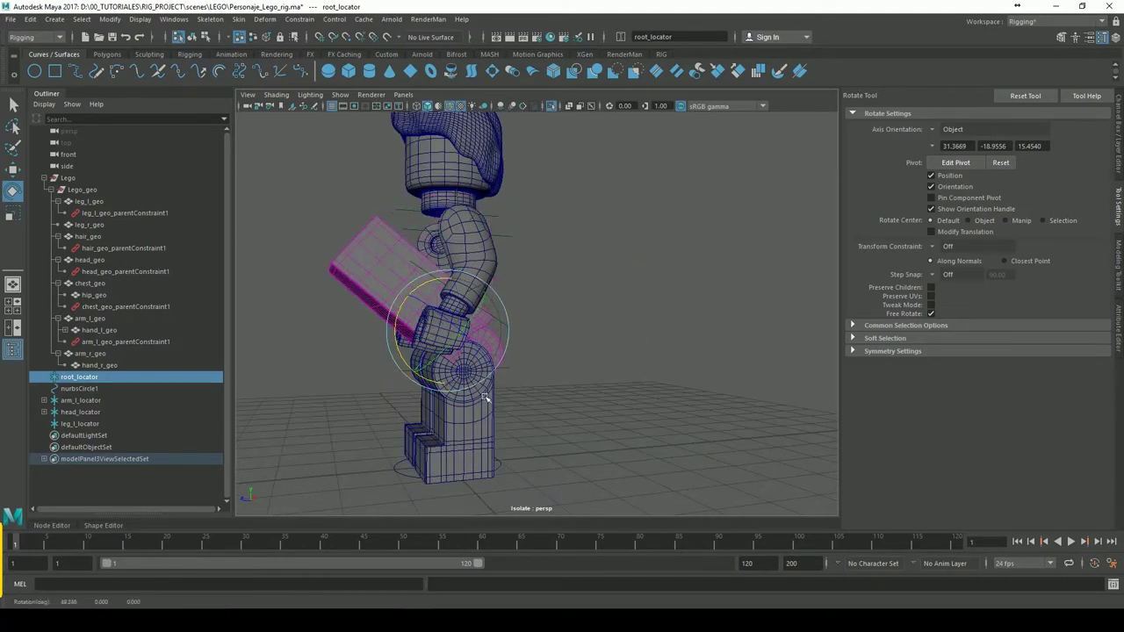
key(ctrl+z)
mouse_move(610, 346)
alt+mouse_down()
mouse_move(630, 352)
mouse_move(602, 349)
alt+mouse_up()
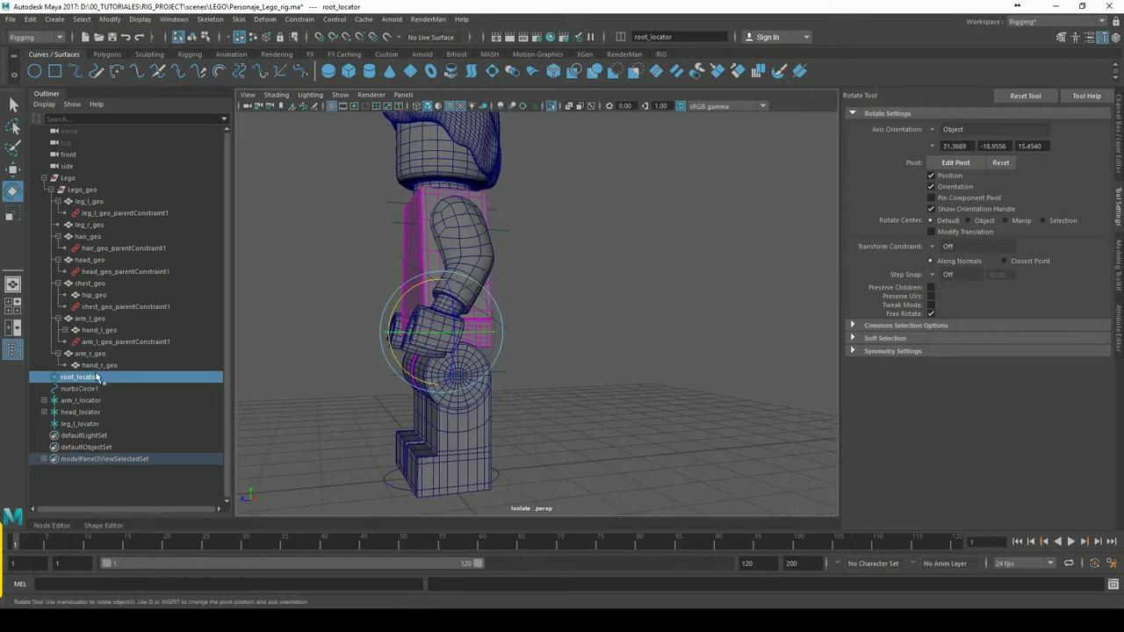
click(97, 307)
- Delete the chest's parent constraint and select root_locator
key(Delete)
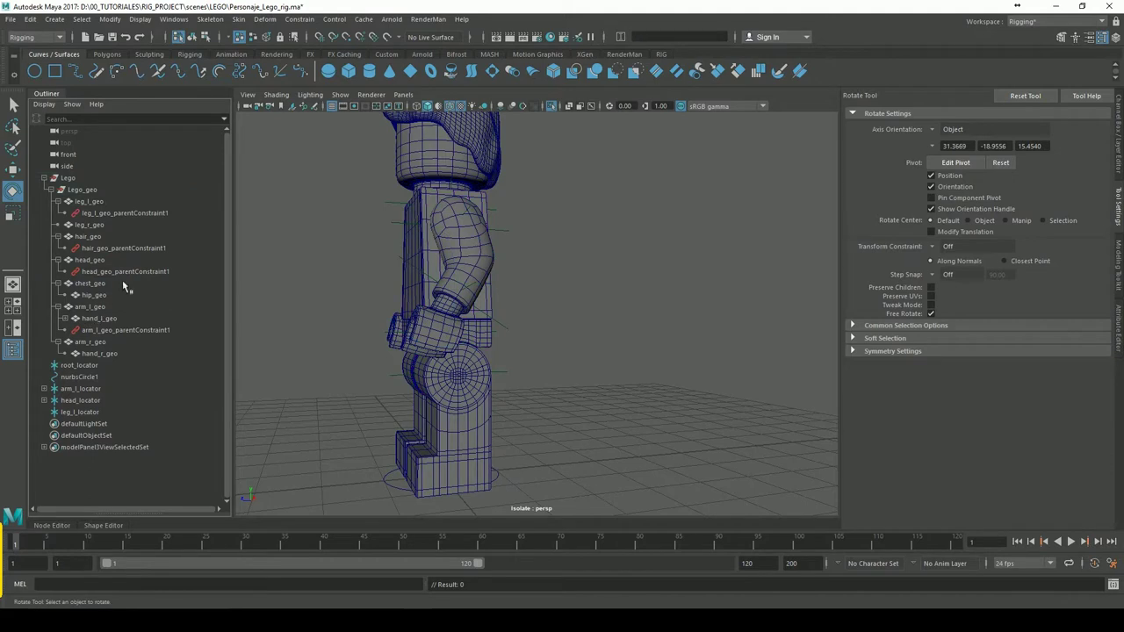
click(88, 366)
mouse_move(421, 334)
alt+mouse_down()
mouse_move(535, 322)
mouse_move(555, 399)
alt+mouse_up()
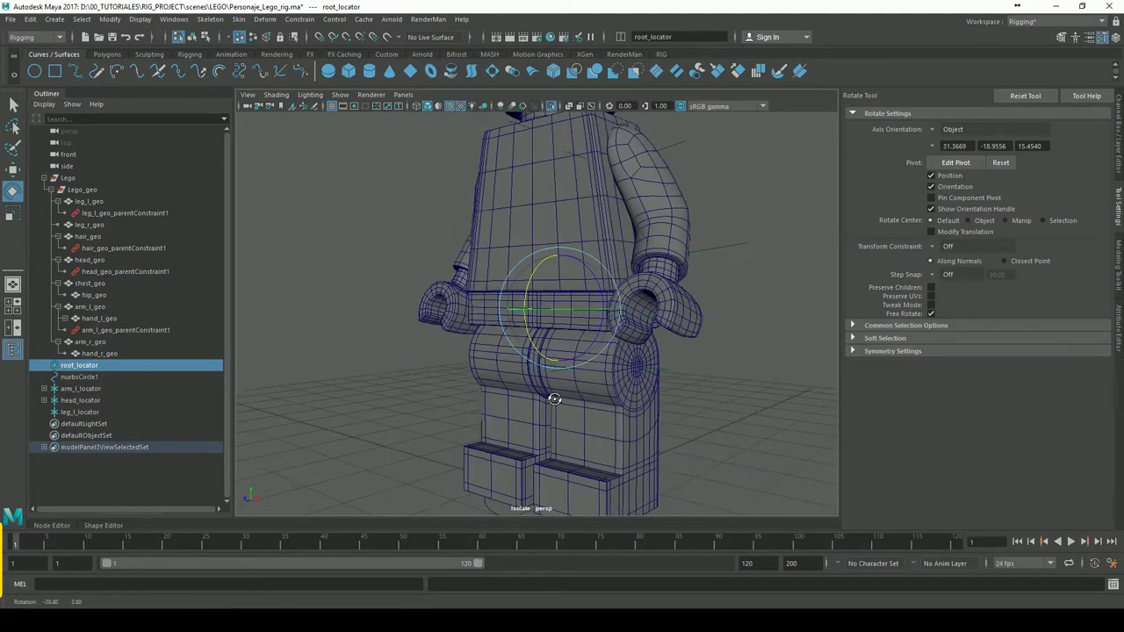
click(79, 367)
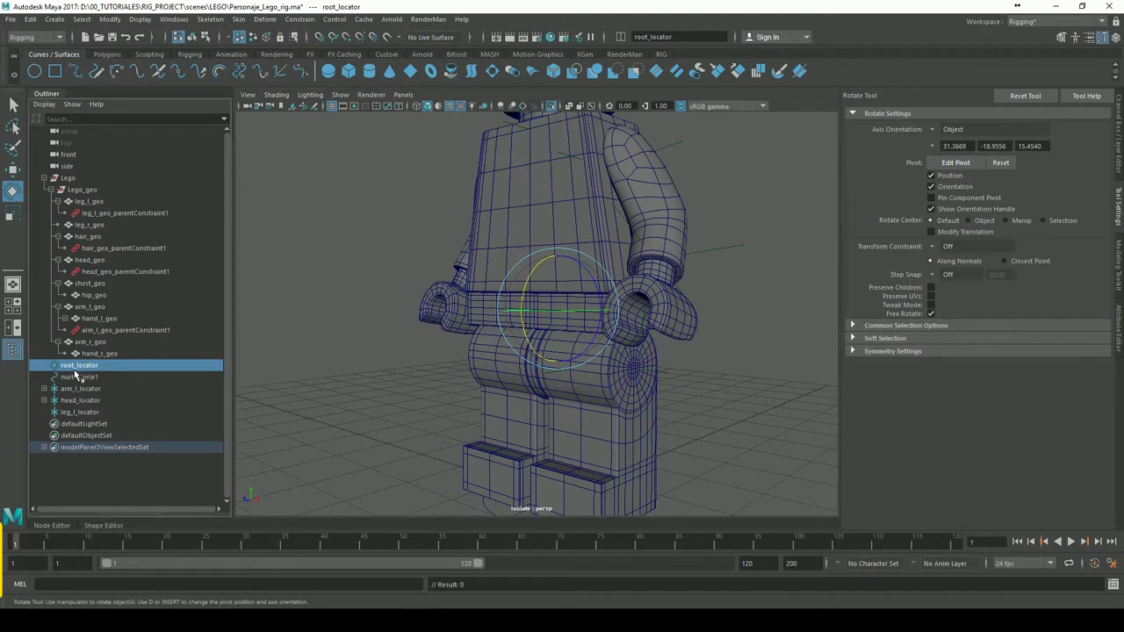
alt+drag(582, 312, 386, 321)
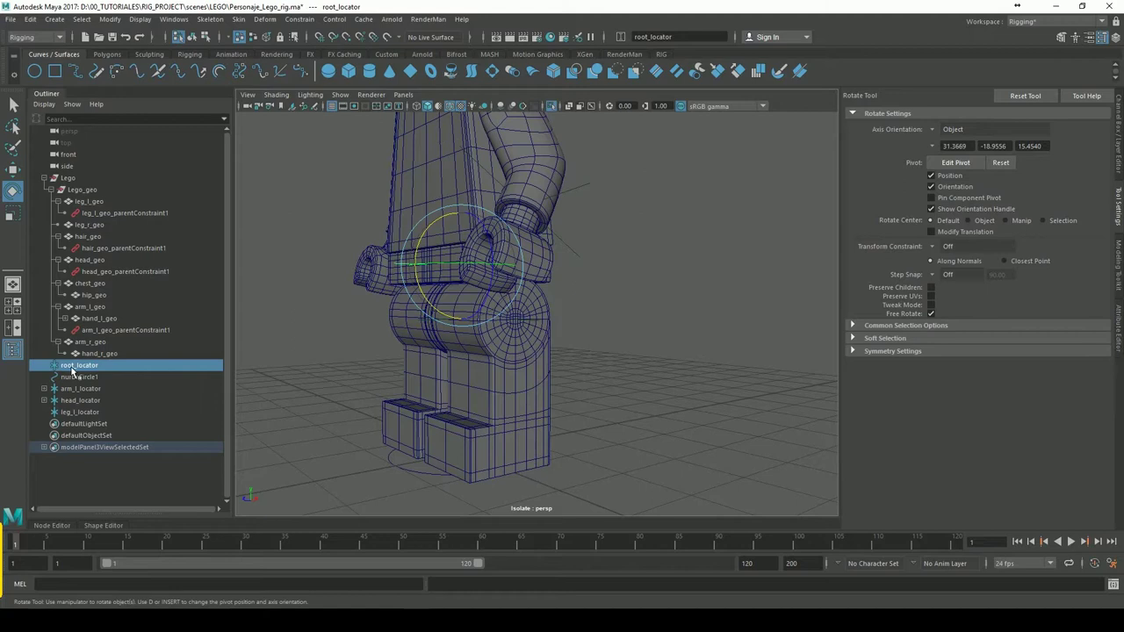
- Rename root_locator to hip_locator and switch to the right side view
double_click(72, 369)
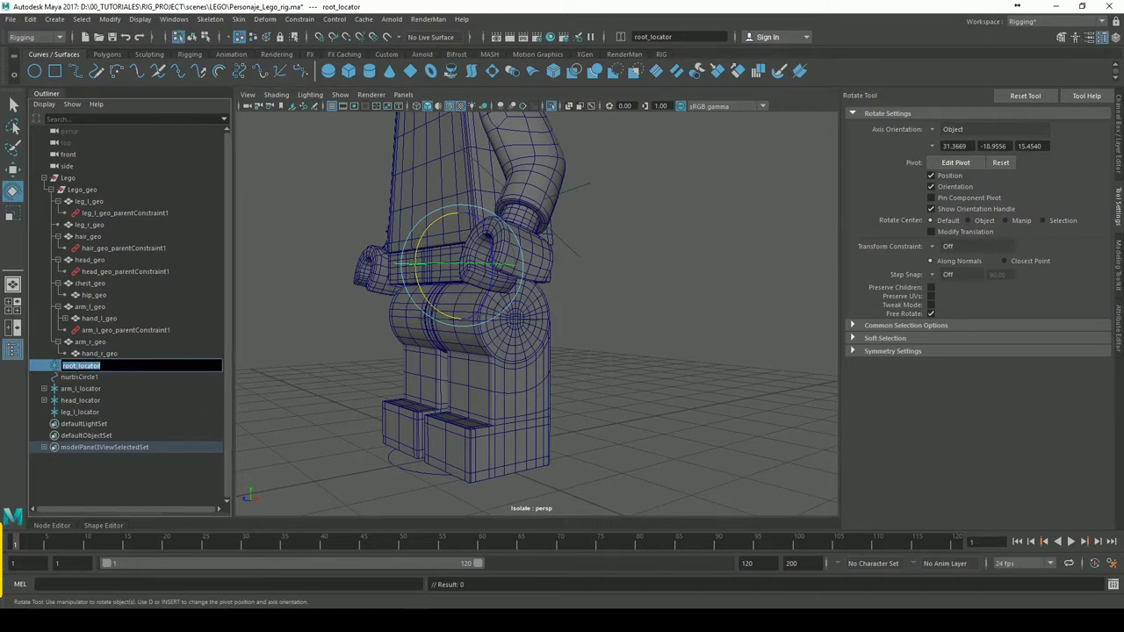
key(Return)
double_click(70, 368)
text(hip_locator)
key(Return)
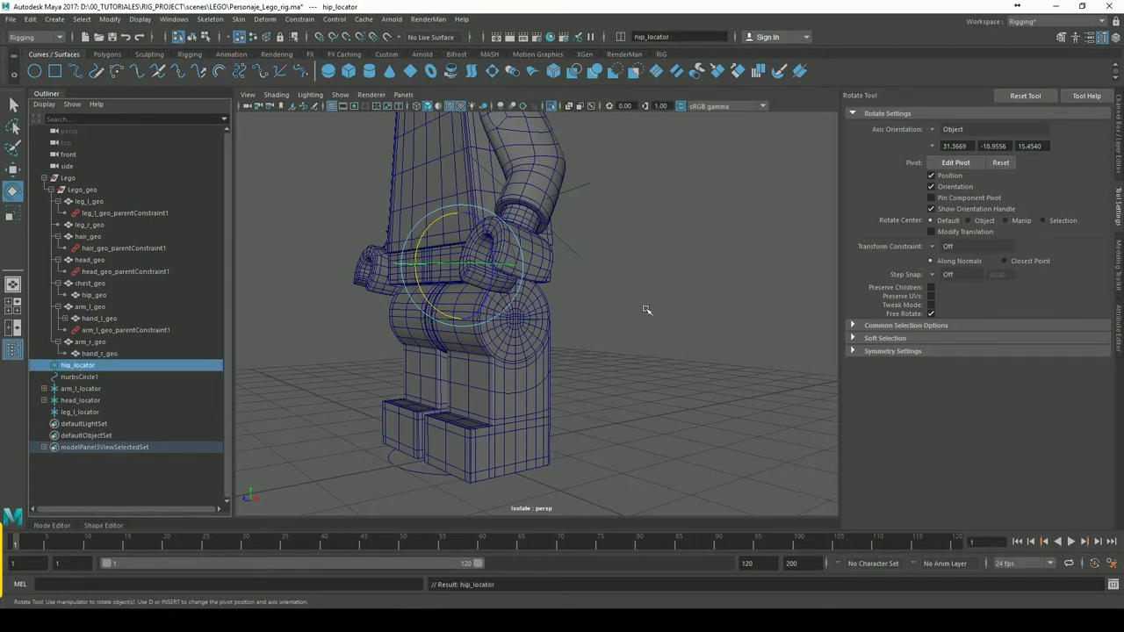
key(space)
drag(630, 296, 687, 299)
- Point-snap hip_locator onto the hip circle's centre in the side view
key(a)
scroll(562, 324, up, 2)
scroll(563, 324, up, 3)
scroll(562, 324, up, 5)
scroll(632, 258, up, 2)
alt+middle_drag(632, 258, 567, 329)
key(w)
key(v)
drag(473, 155, 467, 319)
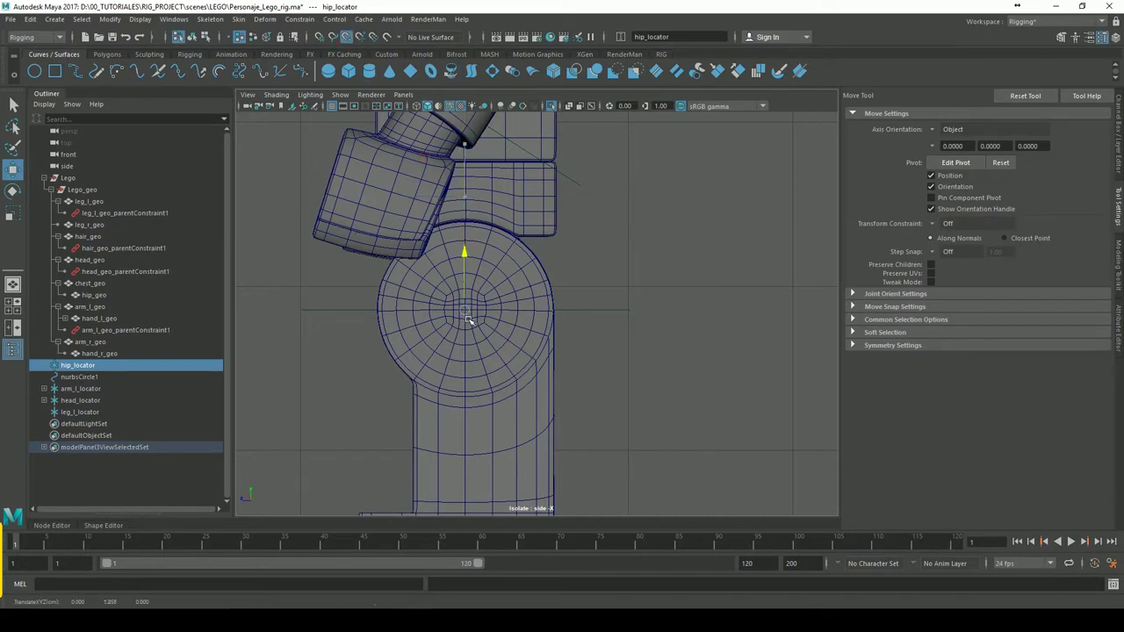
scroll(730, 269, up, 3)
drag(322, 307, 359, 315)
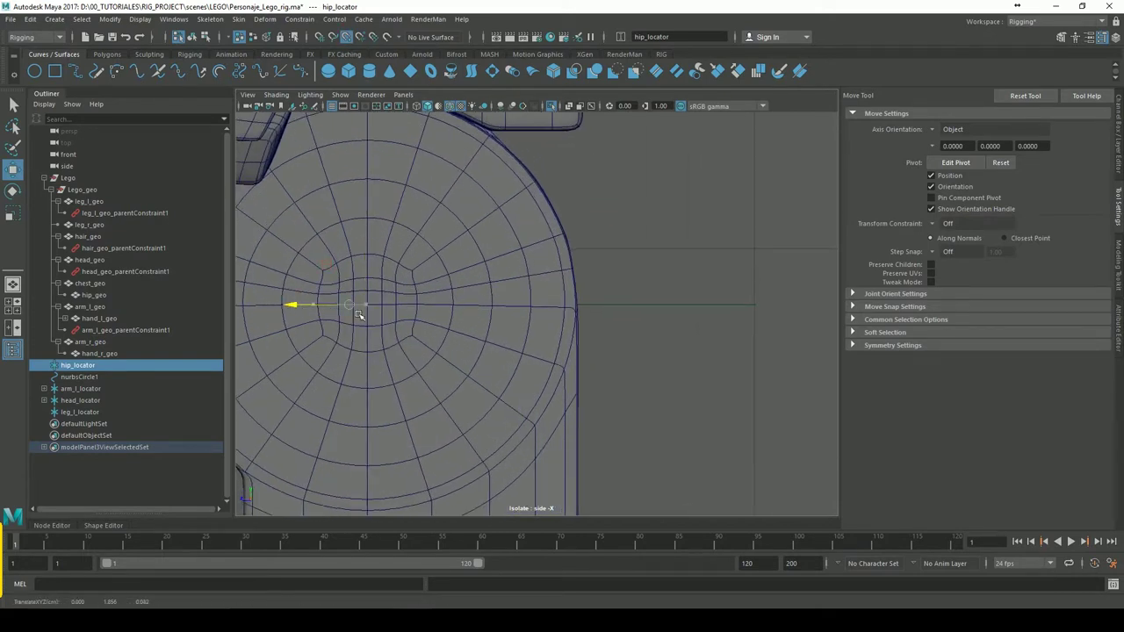
scroll(667, 210, down, 5)
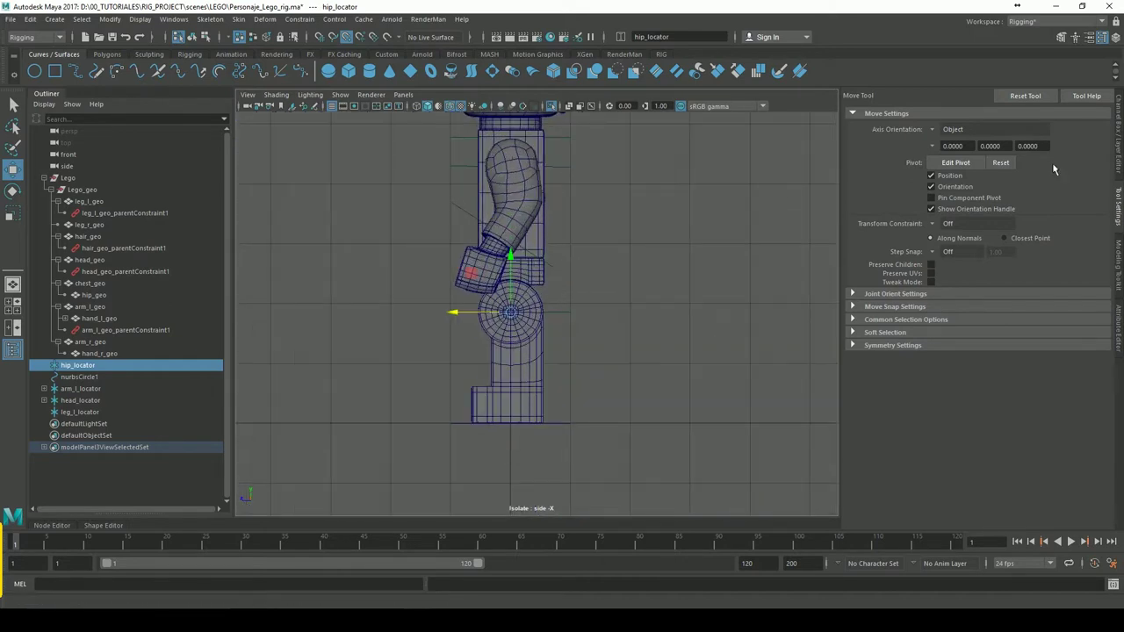
- Check hip_locator's transform channels, switch to the front view, and reselect hip_locator
click(1118, 140)
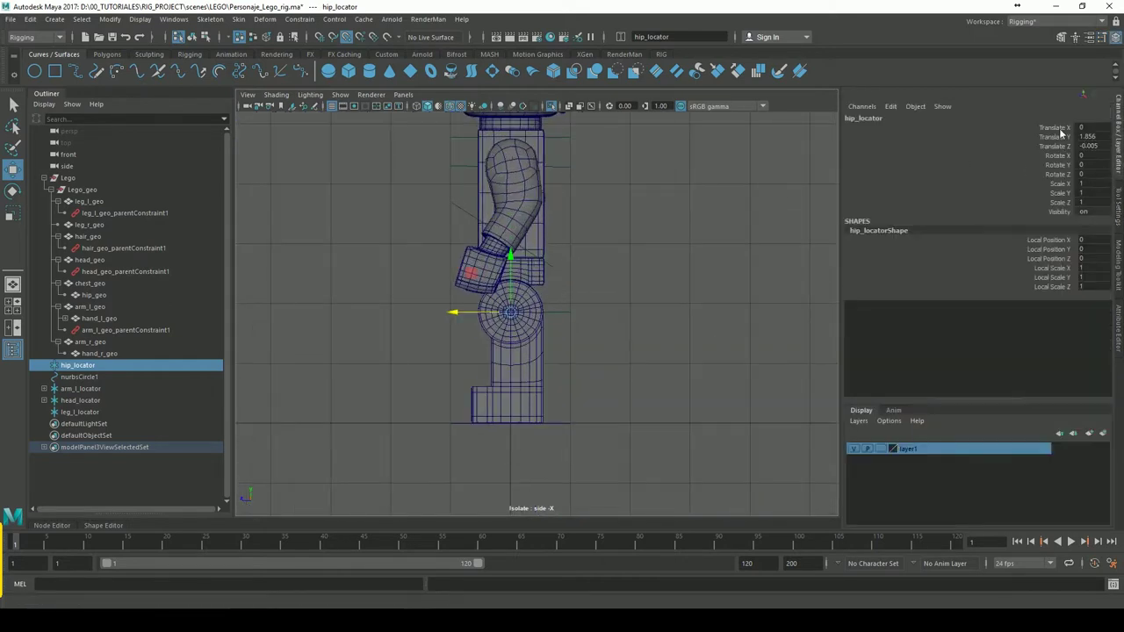
drag(1061, 132, 1061, 202)
click(627, 281)
key(space)
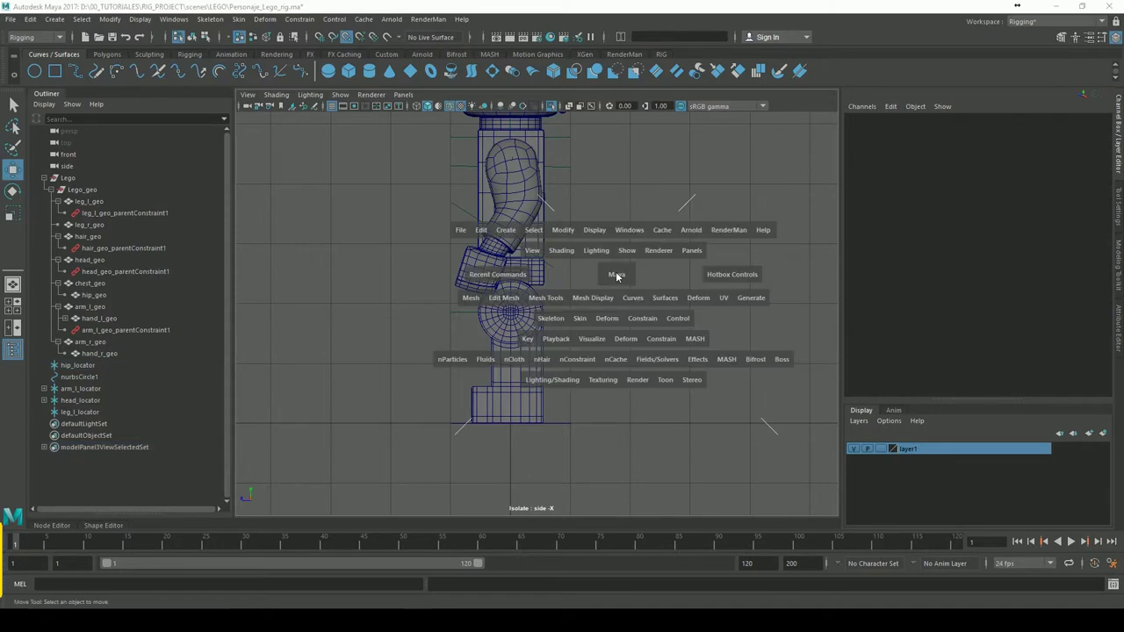
drag(616, 275, 648, 281)
key(a)
scroll(715, 251, up, 2)
scroll(714, 252, up, 4)
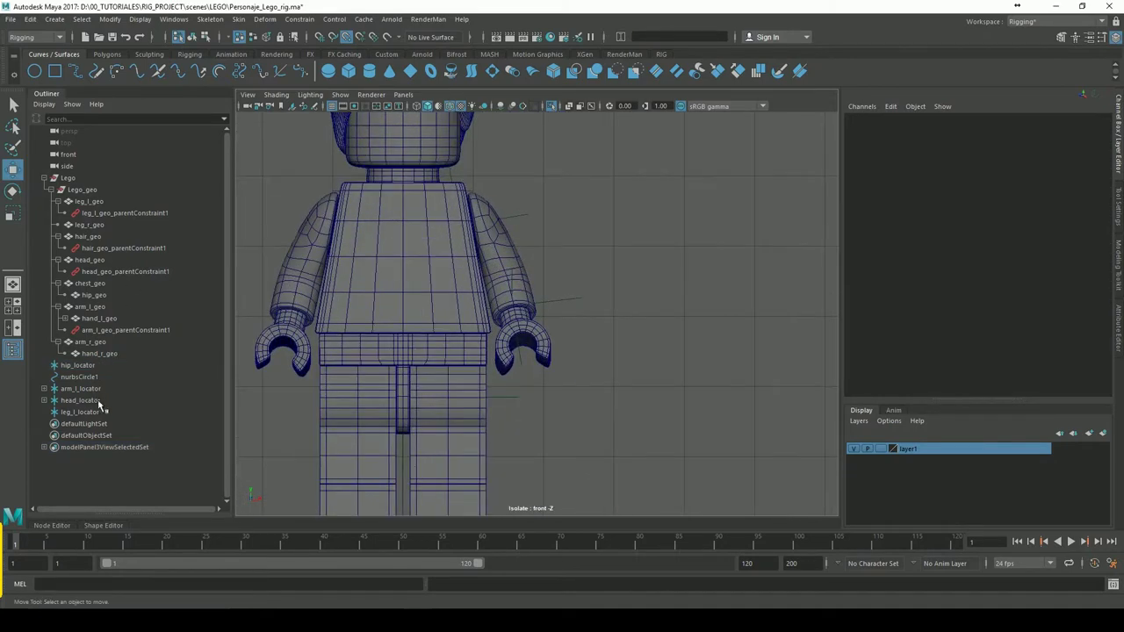
click(78, 365)
scroll(648, 254, up, 2)
- Freeze hip_locator's transform channels to zero
alt+middle_drag(648, 196, 648, 255)
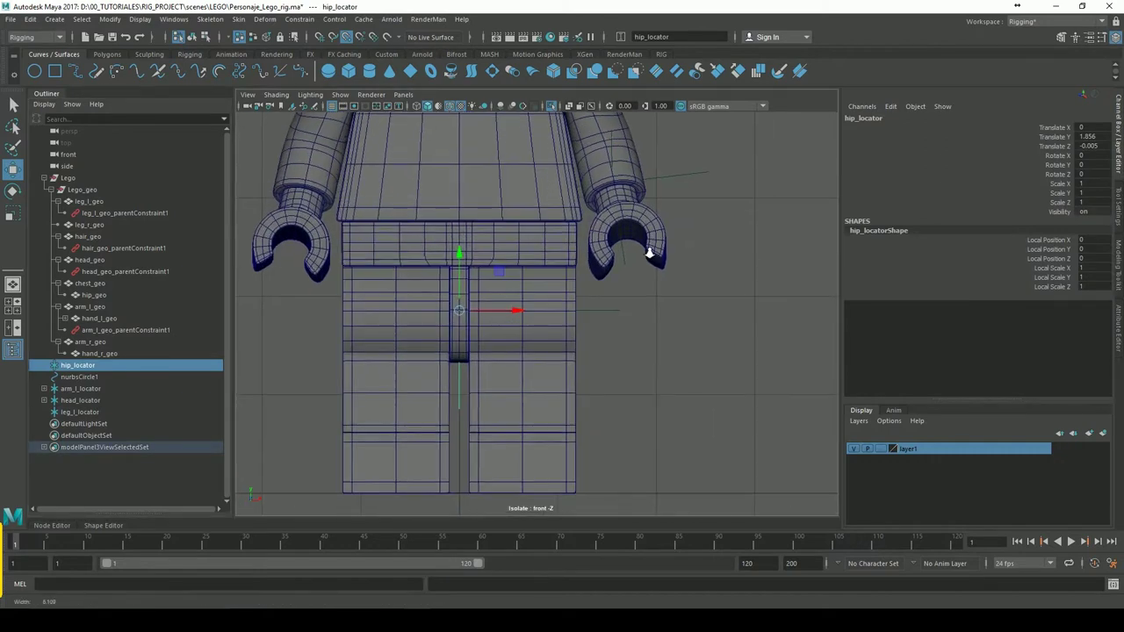
drag(1060, 128, 1060, 203)
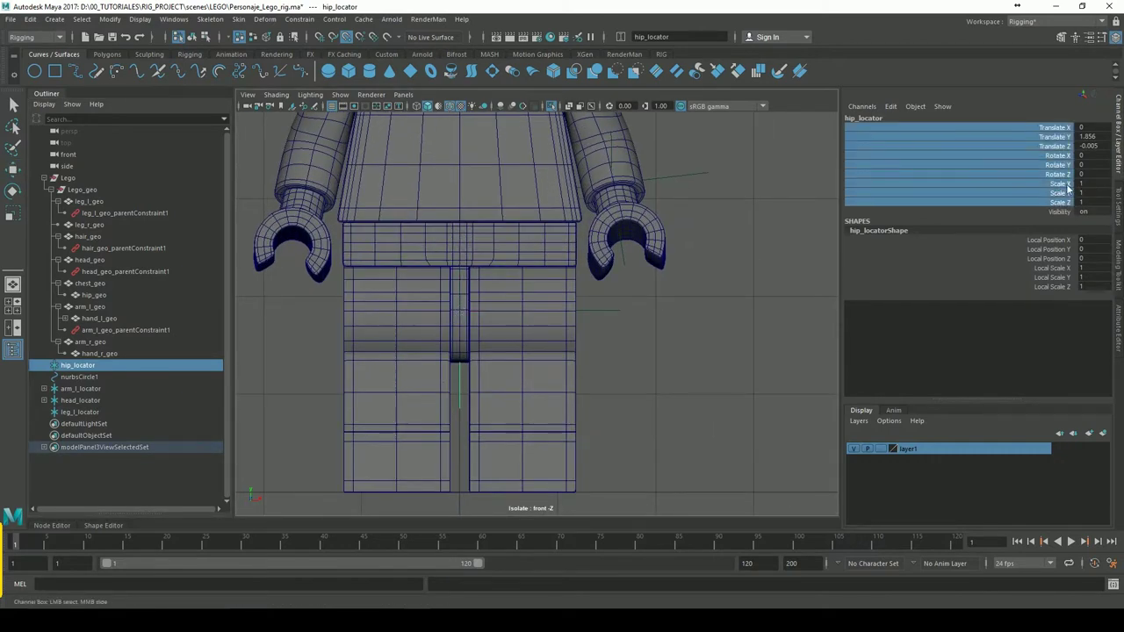
right_click(1069, 188)
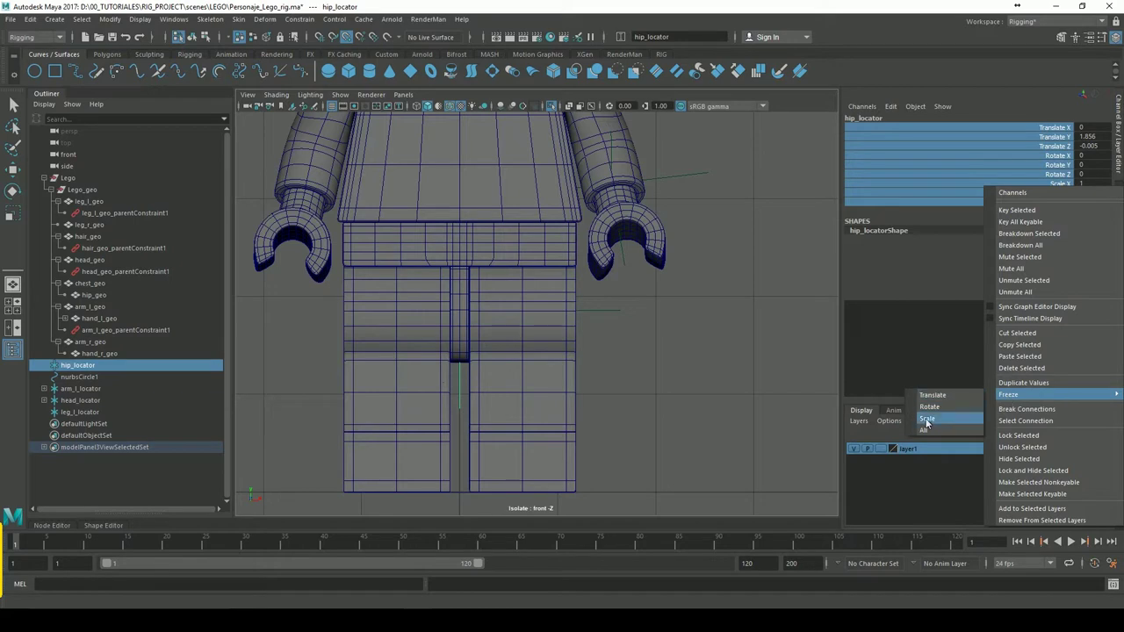
click(926, 419)
click(702, 385)
- Parent-constrain chest_geo to hip_locator and return to a maximized perspective view
click(105, 365)
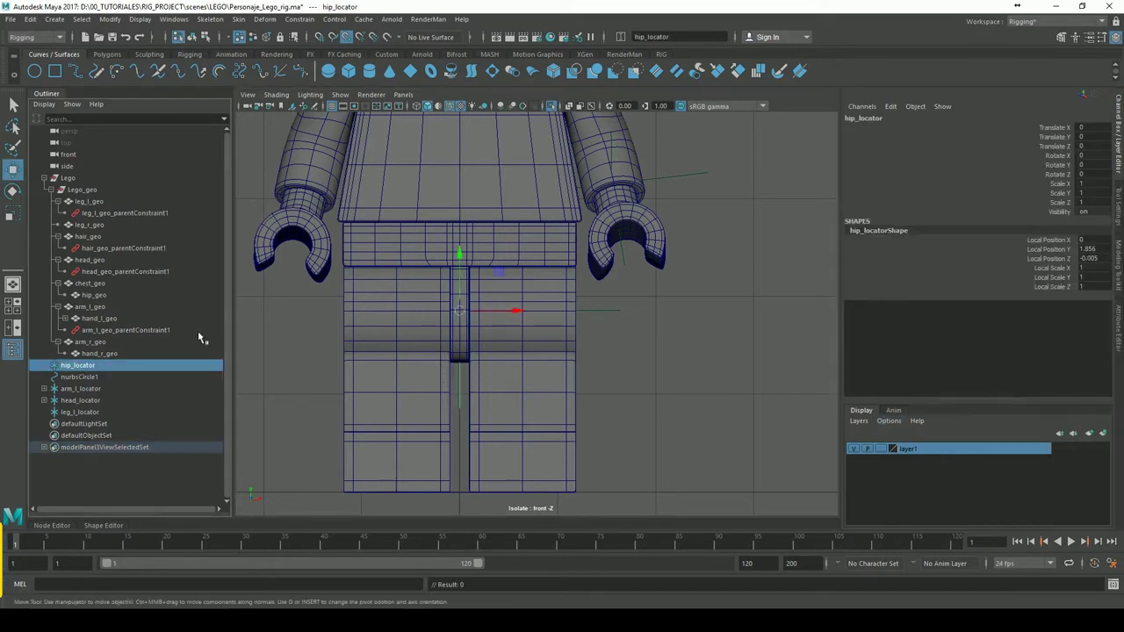
ctrl+click(95, 284)
click(299, 19)
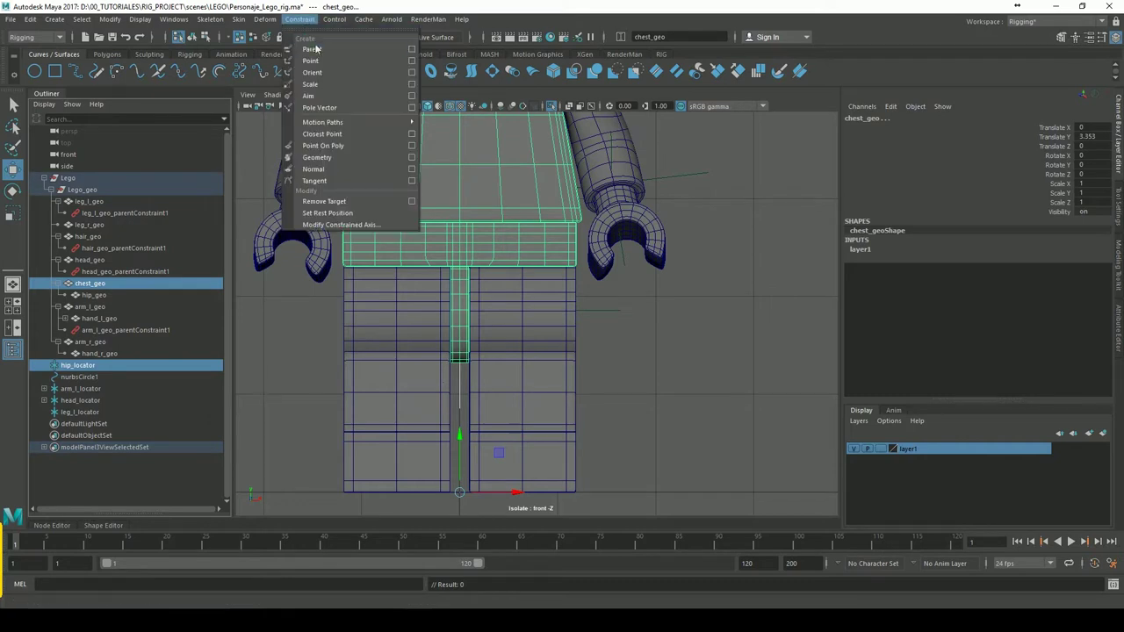
click(307, 48)
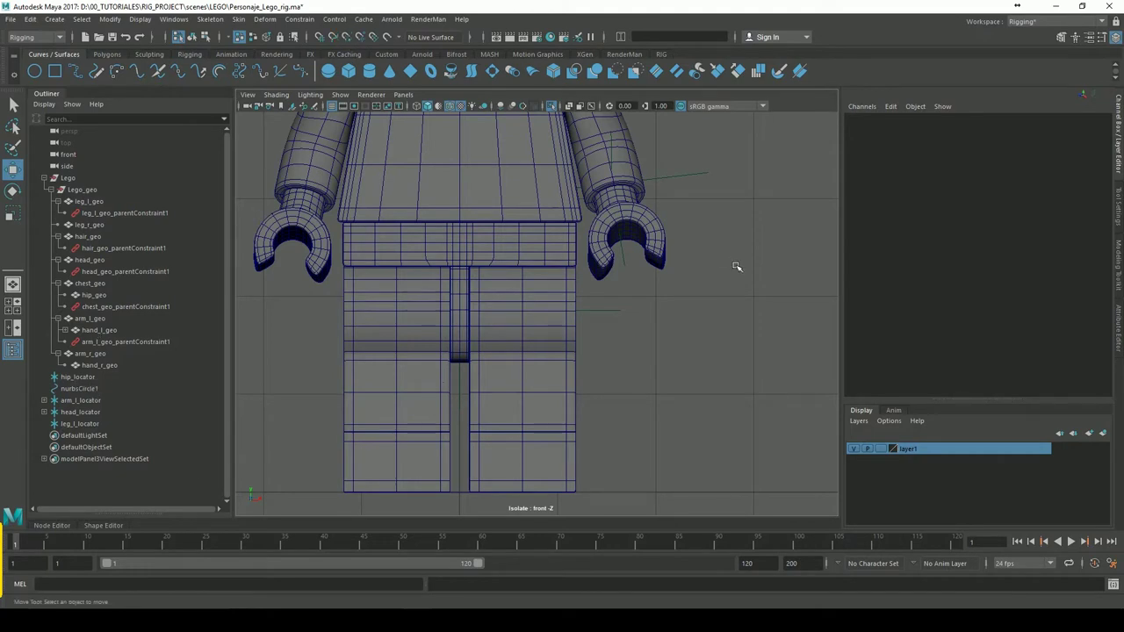
scroll(601, 244, down, 5)
key(space)
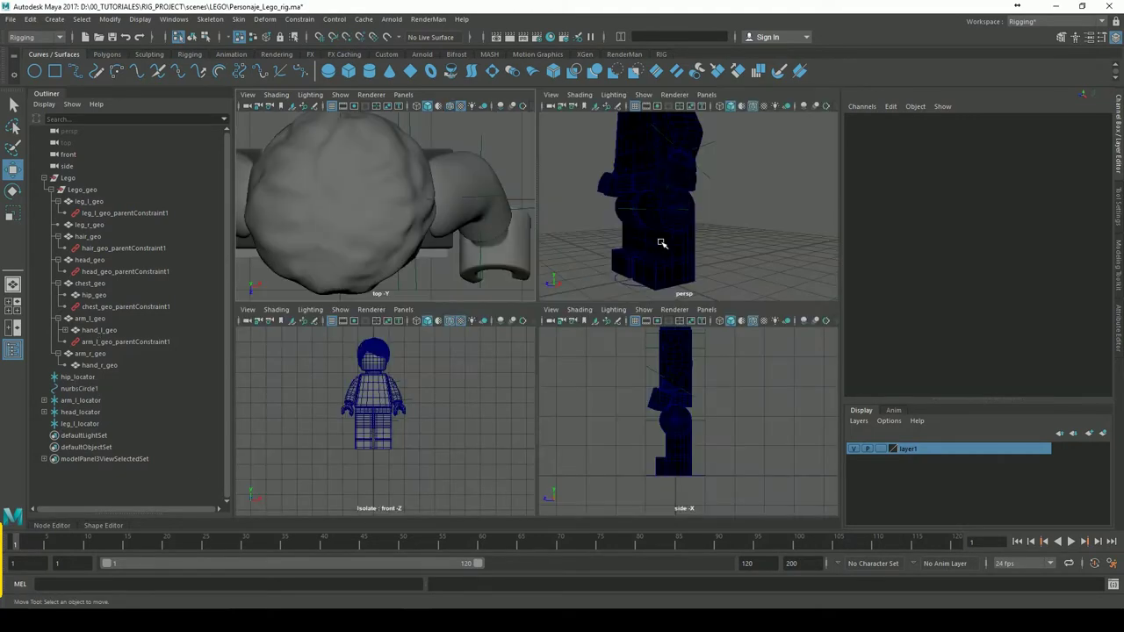
key(space)
mouse_move(532, 221)
alt+mouse_down()
mouse_move(574, 248)
mouse_move(495, 140)
alt+mouse_up()
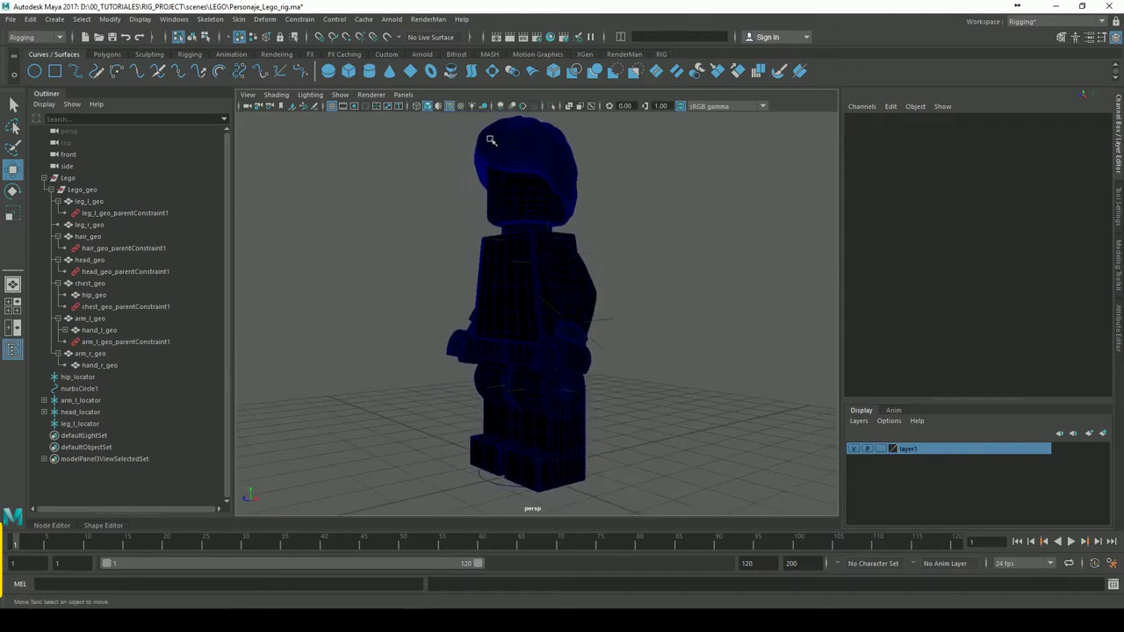
- Show wireframe on shaded and test-rotate hip_locator to check the chest follows, then undo
click(446, 114)
click(454, 113)
alt+drag(678, 251, 715, 307)
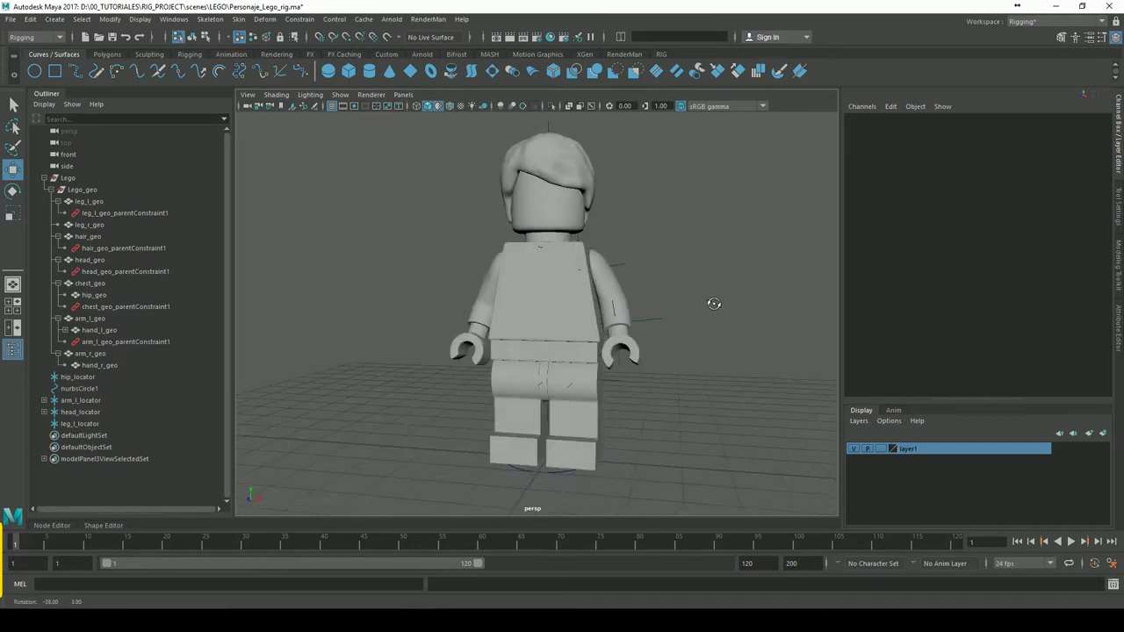
click(453, 110)
alt+drag(743, 252, 714, 228)
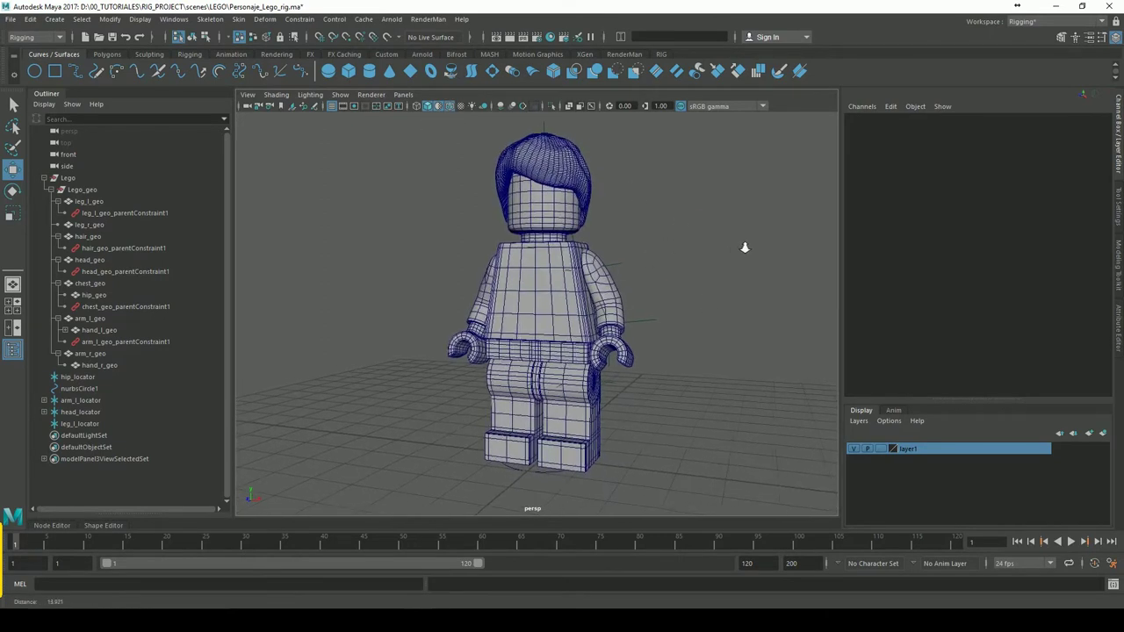
click(87, 379)
click(12, 191)
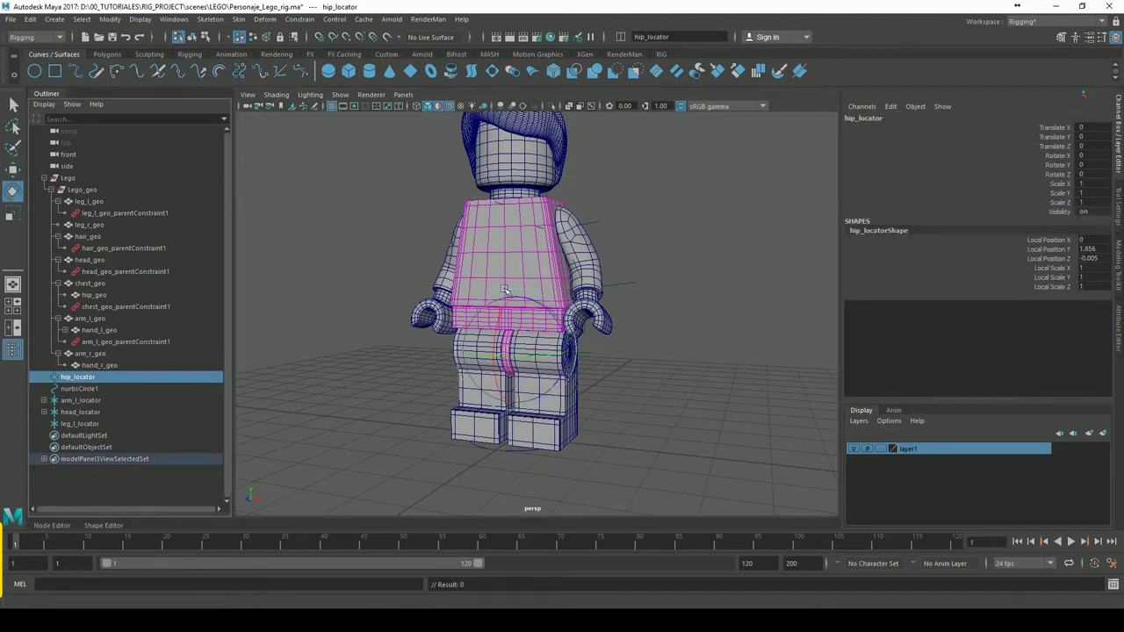
mouse_move(508, 329)
mouse_down()
mouse_move(483, 337)
mouse_move(564, 282)
mouse_up()
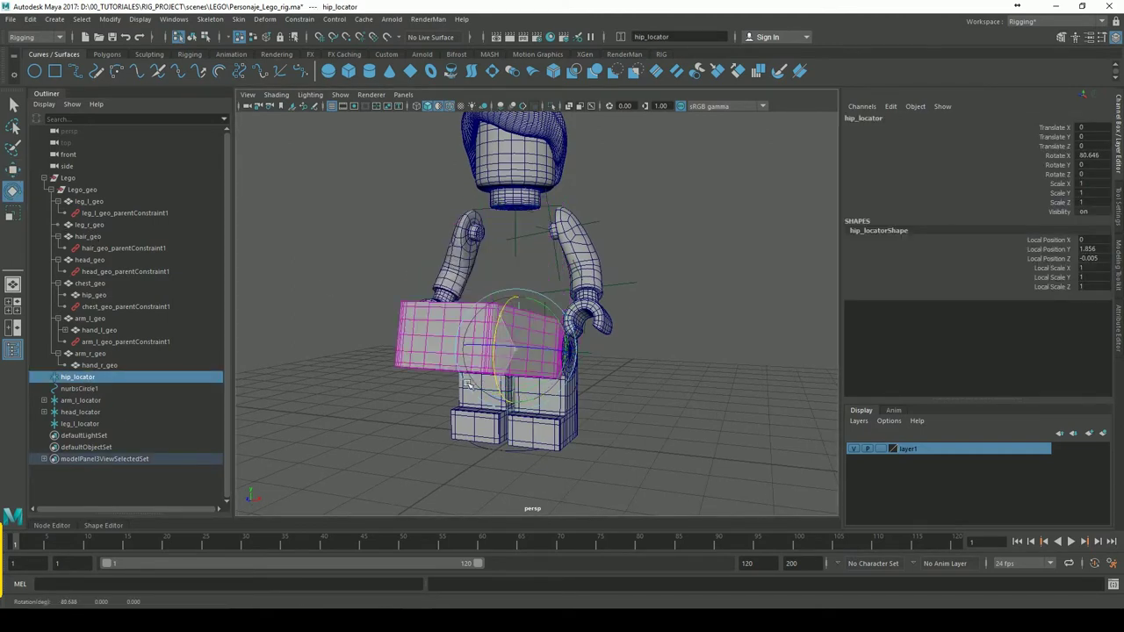
key(ctrl+z)
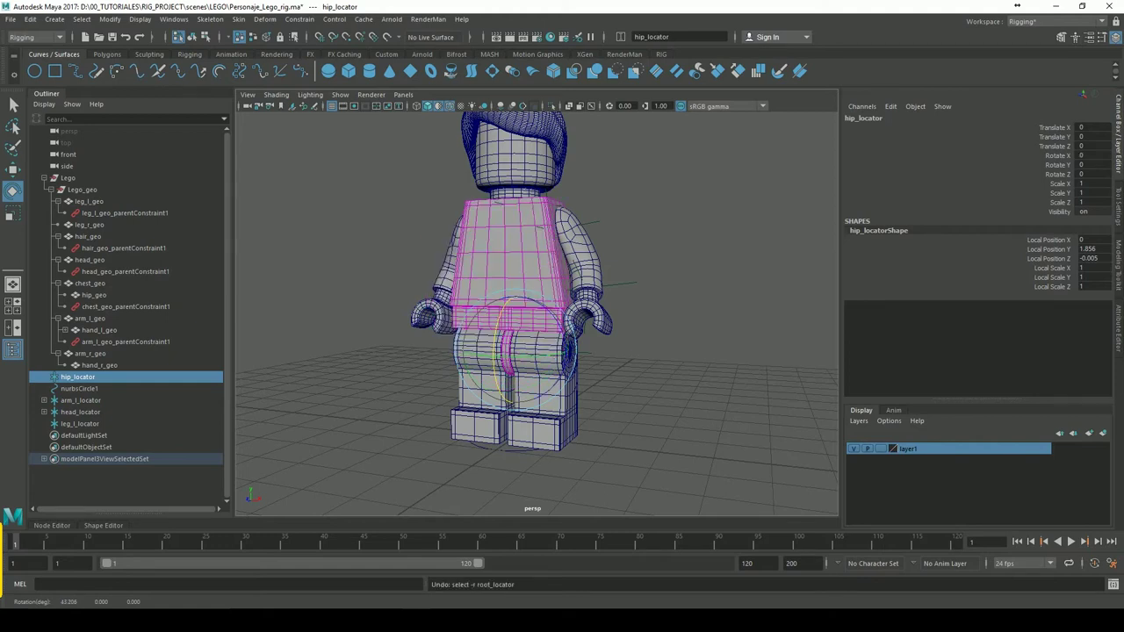
- Parent arm_l_locator and head_locator under hip_locator and test-rotate the upper body
click(85, 401)
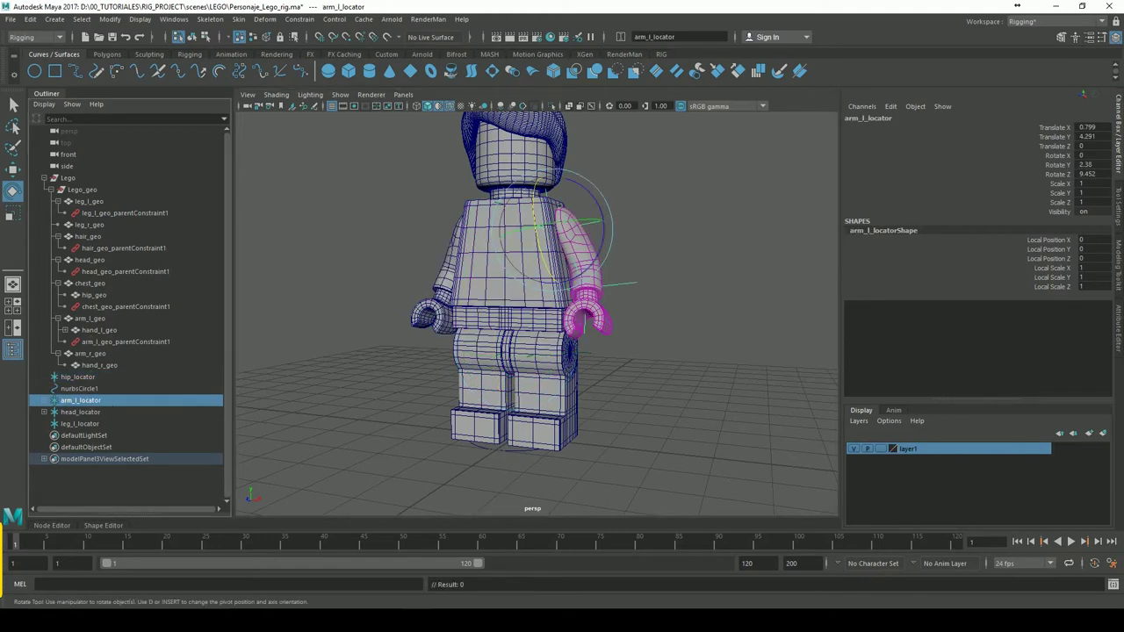
middle_drag(88, 400, 91, 380)
click(79, 412)
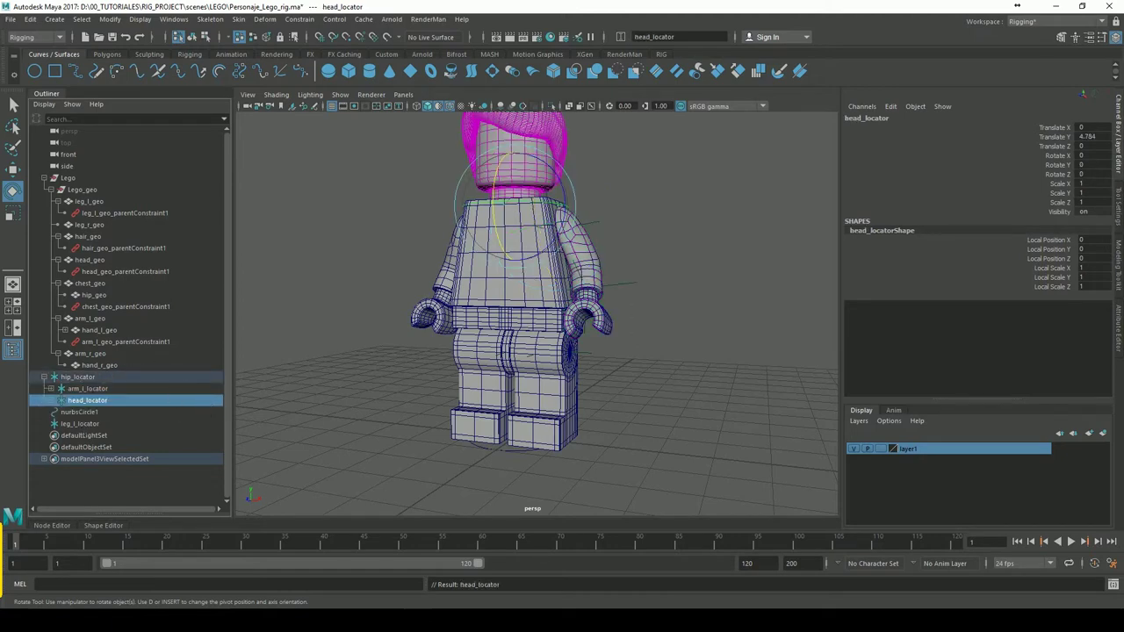
click(348, 352)
click(79, 376)
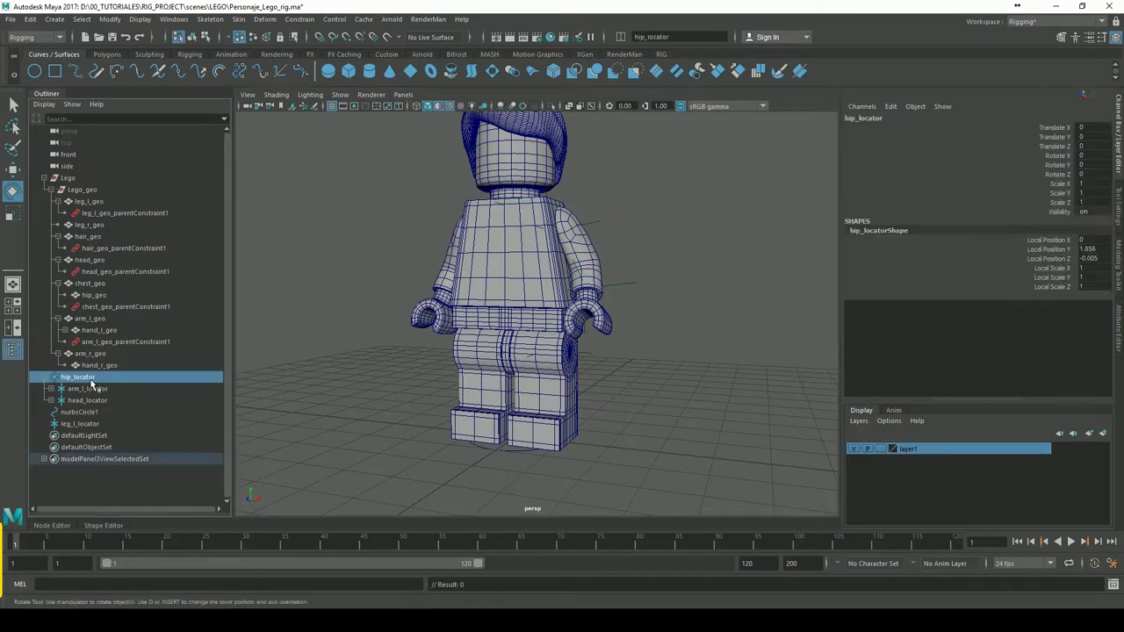
mouse_move(510, 325)
mouse_down()
mouse_move(518, 291)
mouse_move(493, 311)
mouse_up()
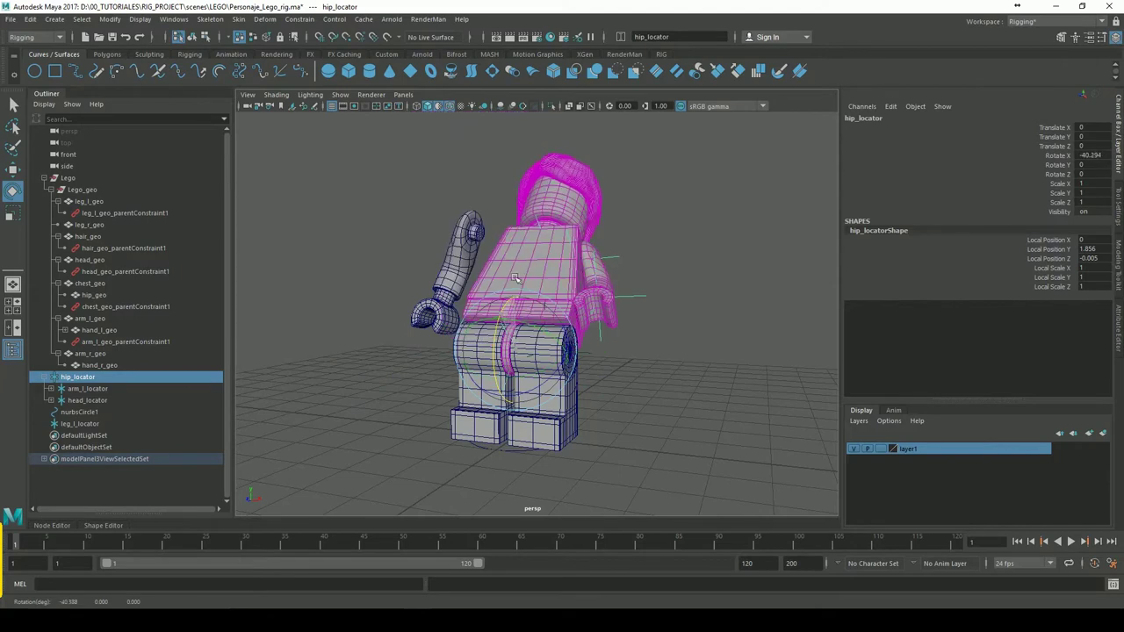
key(ctrl+z)
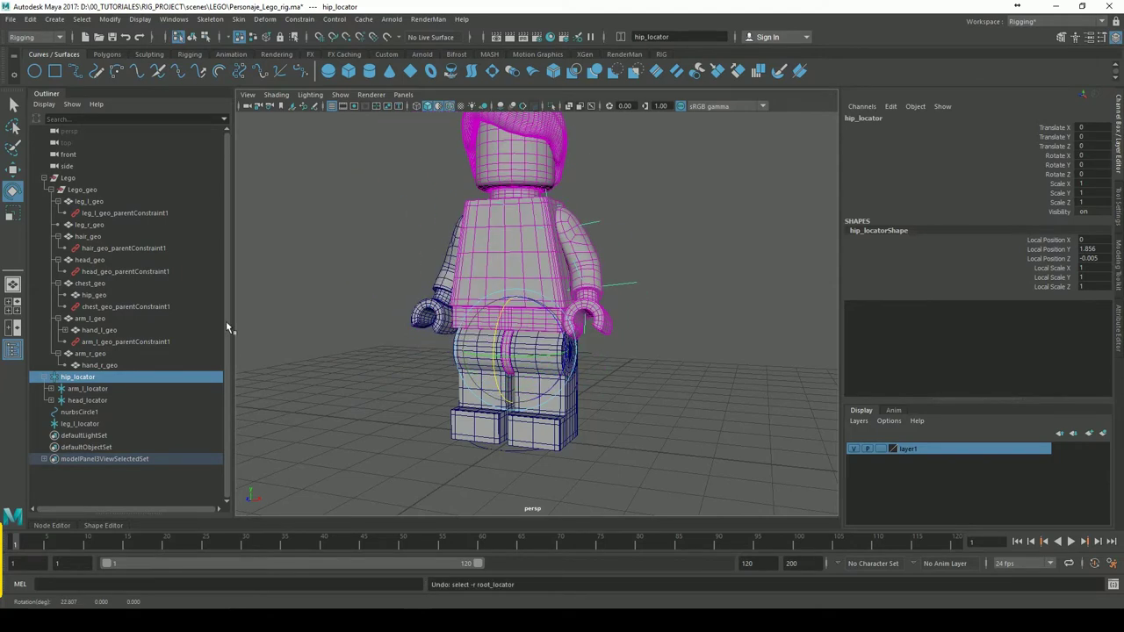
click(702, 312)
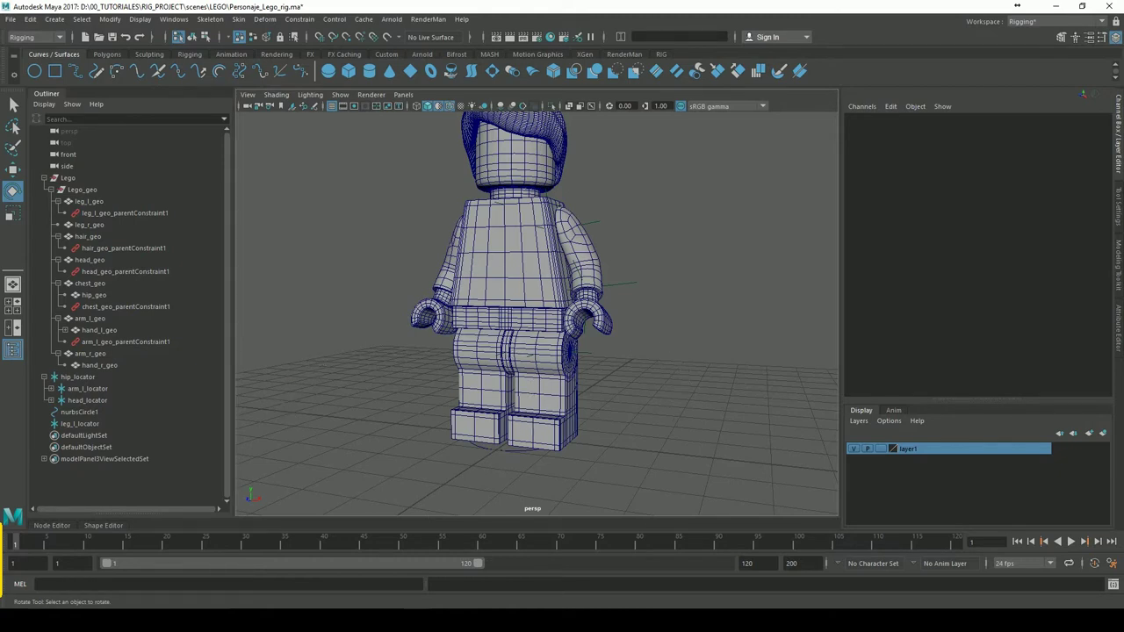
- Create a locator at the origin and rename it root_locator
click(54, 18)
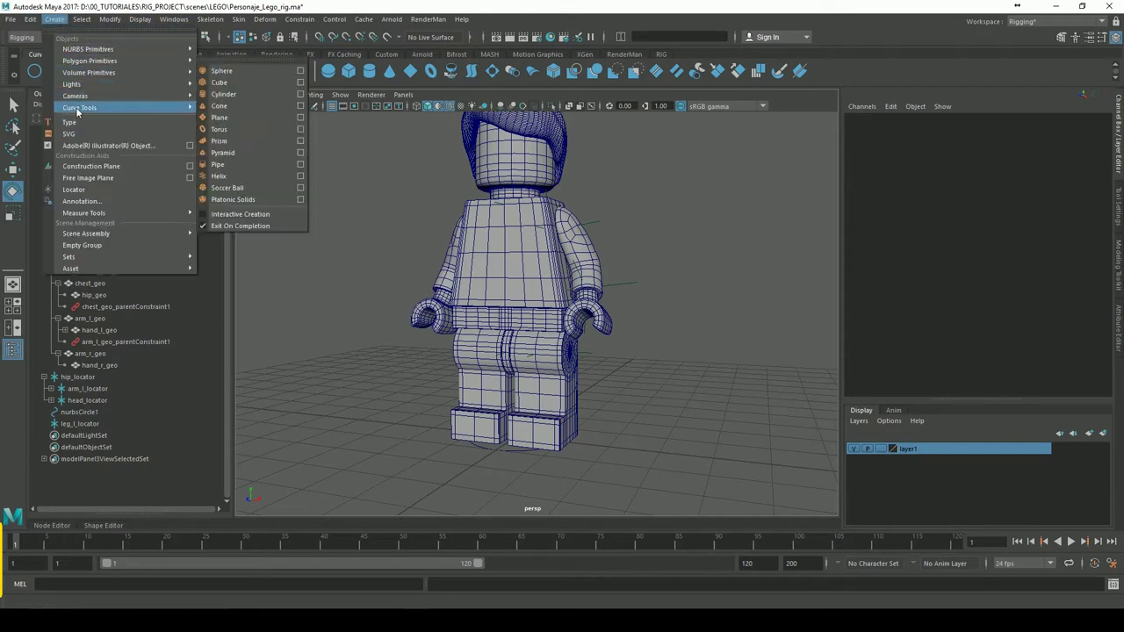
click(83, 189)
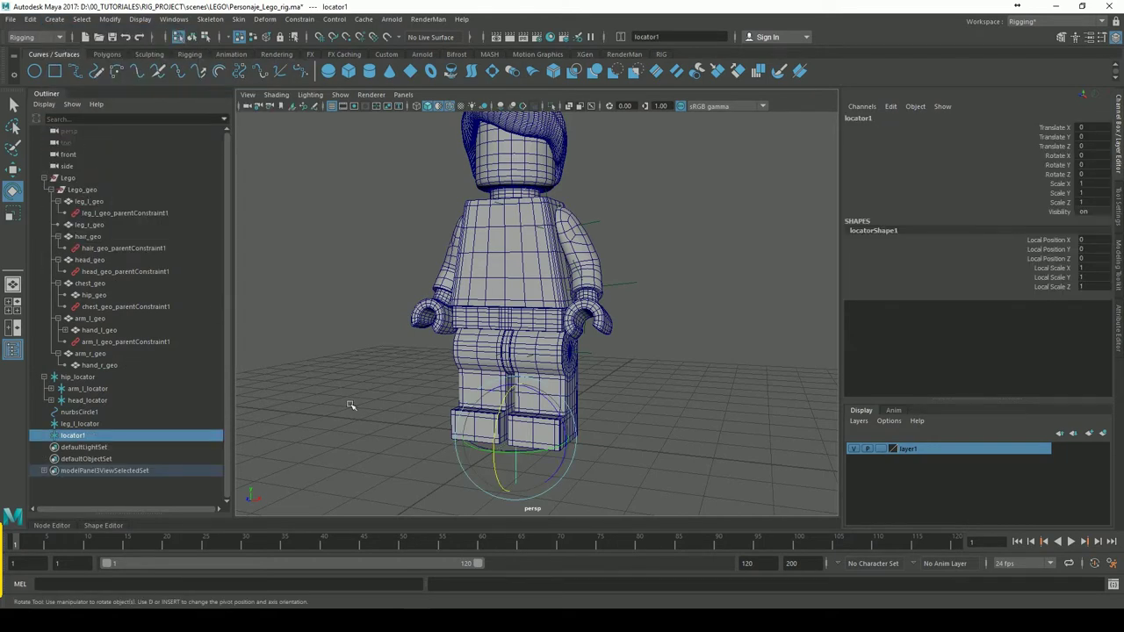
mouse_move(673, 395)
alt+mouse_down()
mouse_move(694, 450)
mouse_move(668, 414)
mouse_move(691, 413)
mouse_move(672, 410)
alt+mouse_up()
double_click(75, 435)
text(l)
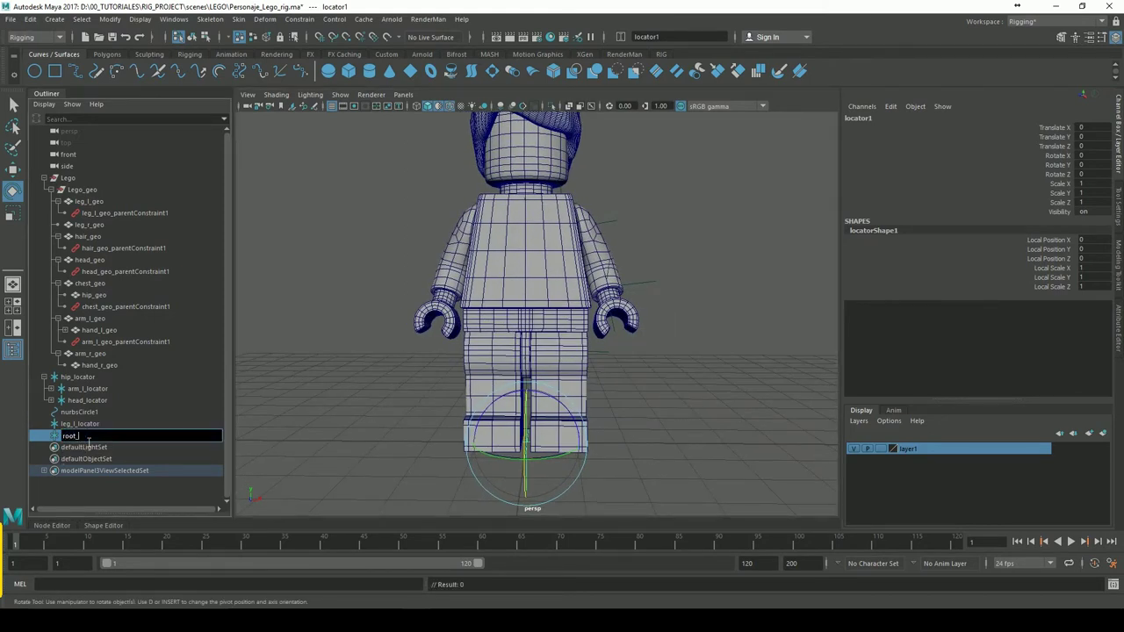
text(ocator)
key(Return)
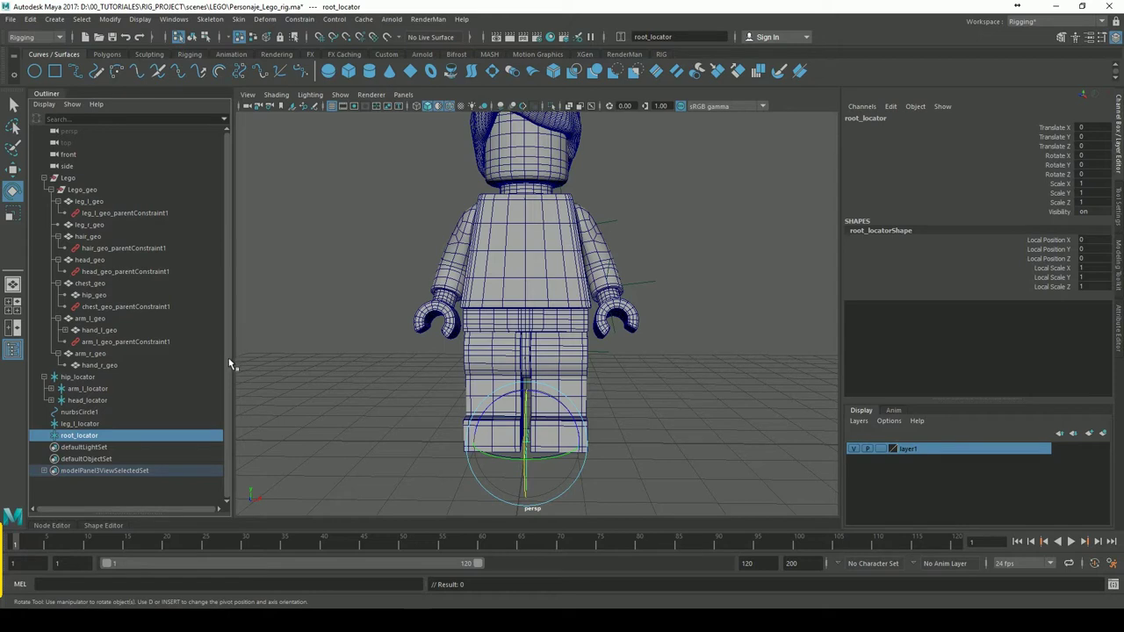
- Parent hip_locator and leg_l_locator under root_locator in the Outliner, then select root_locator
click(75, 379)
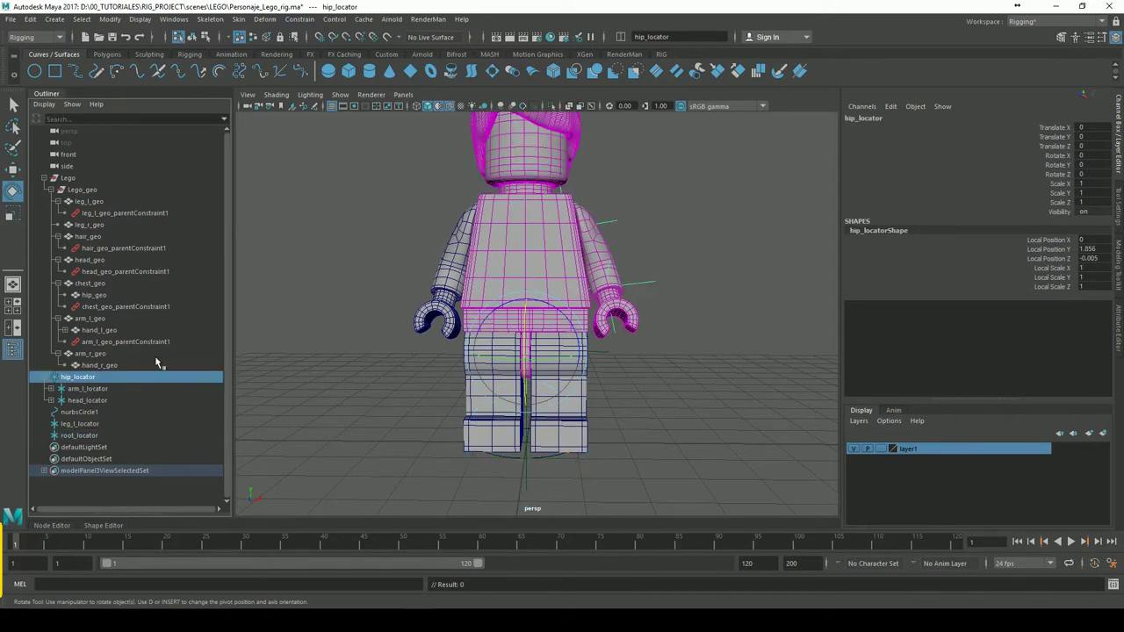
middle_drag(79, 378, 82, 435)
click(79, 388)
middle_drag(79, 390, 77, 402)
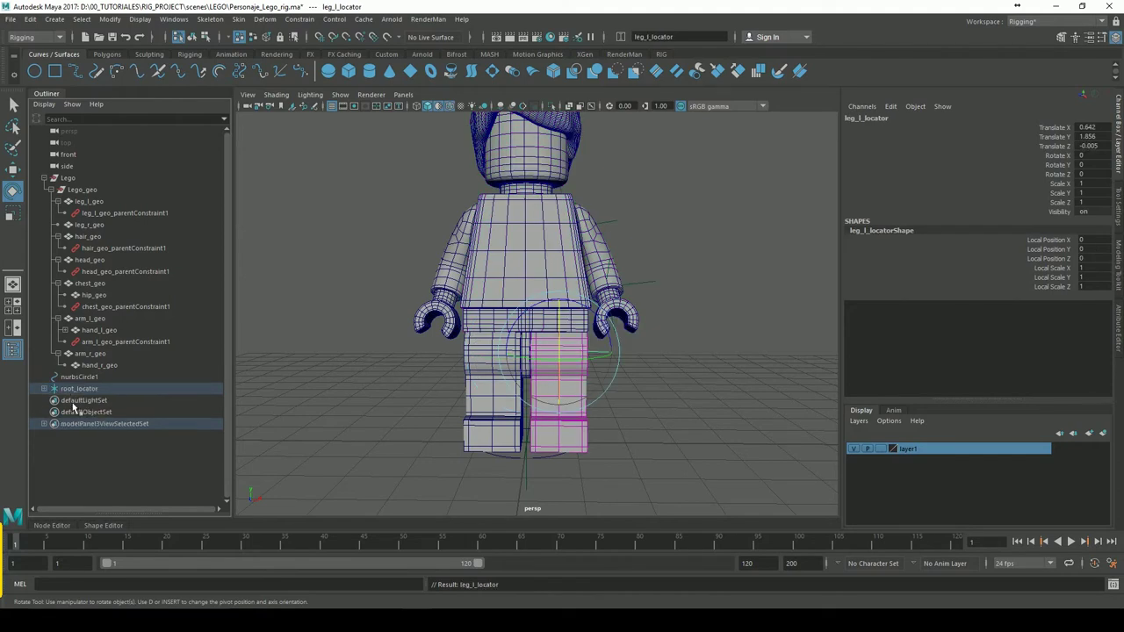
click(349, 406)
click(77, 389)
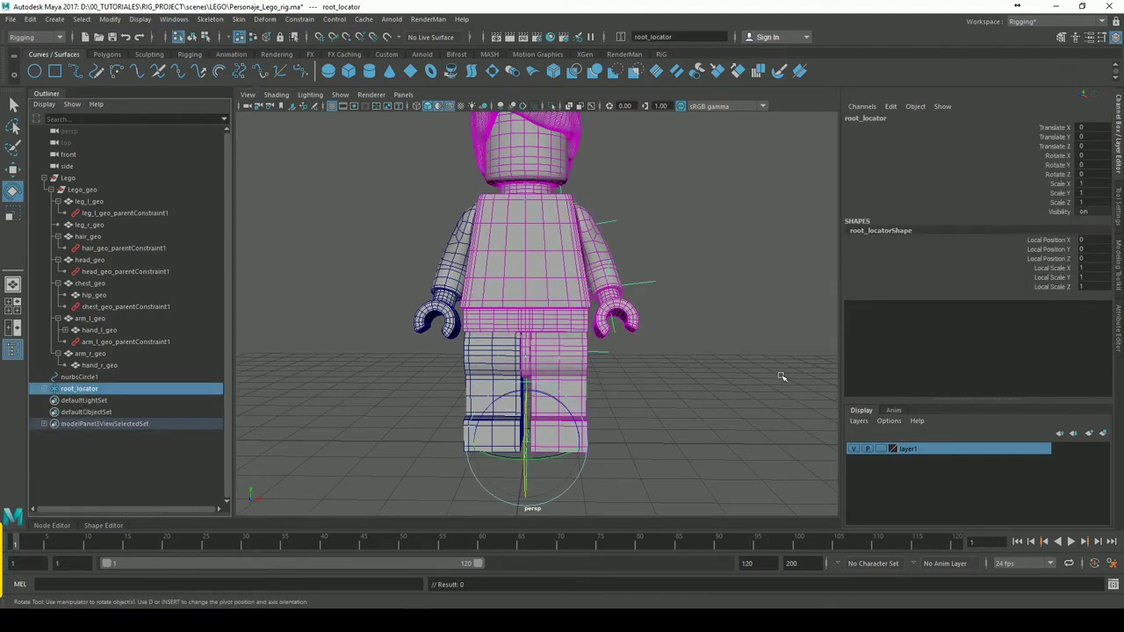
- Move root_locator to test that the whole rig follows, undoing the first move
click(13, 166)
mouse_move(525, 455)
mouse_down()
mouse_move(443, 437)
mouse_move(578, 389)
mouse_up()
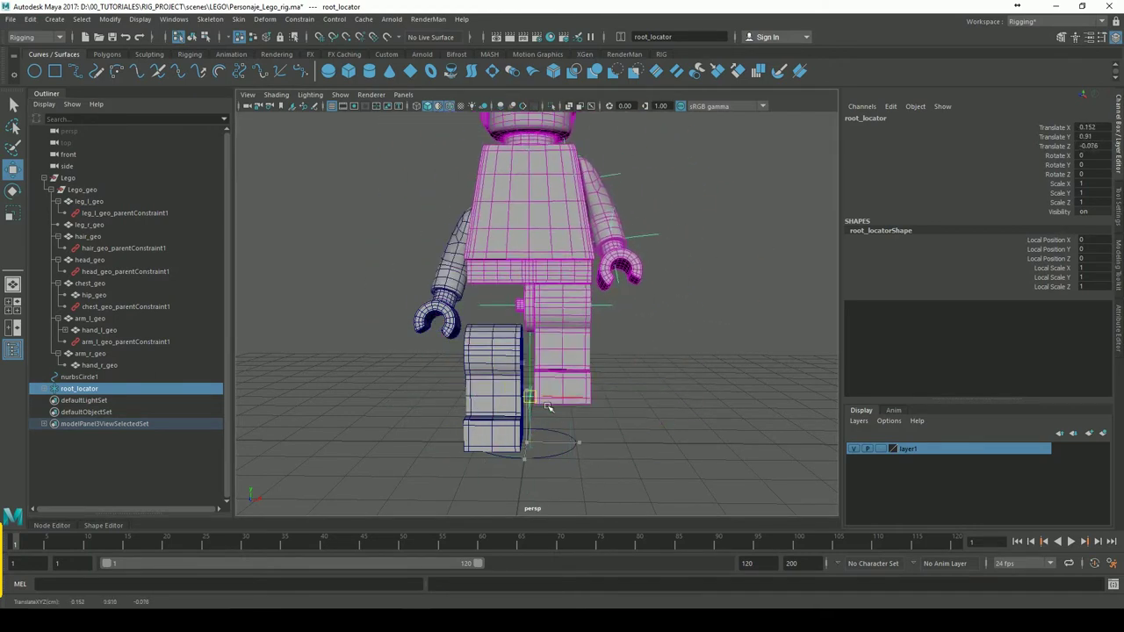
key(ctrl+z)
key(ctrl+z)
key(ctrl+z)
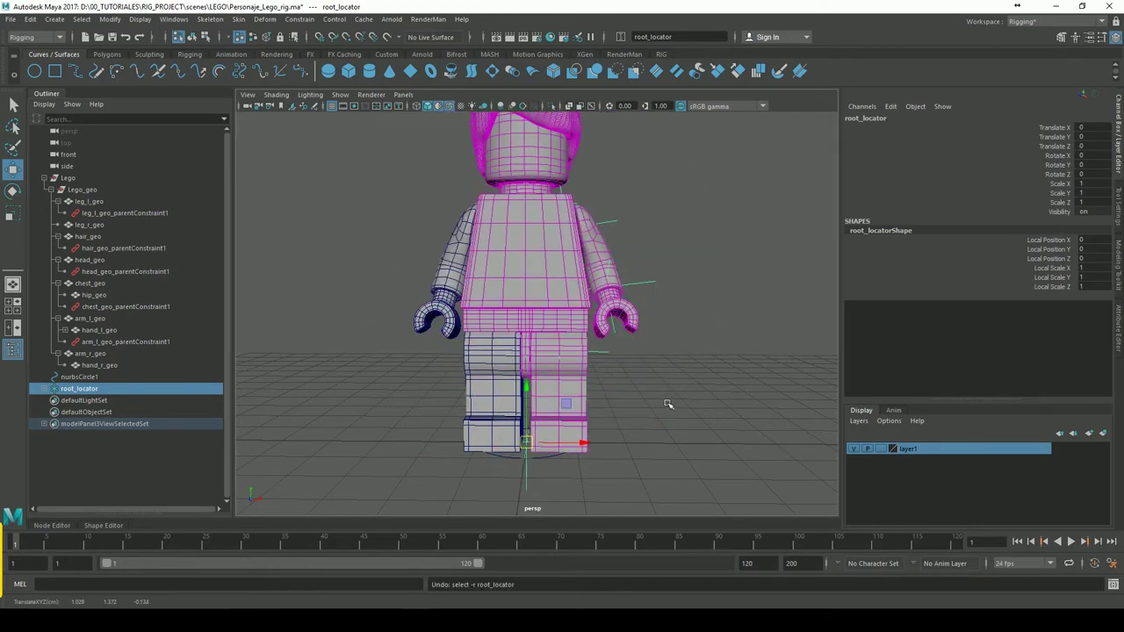
drag(531, 441, 577, 404)
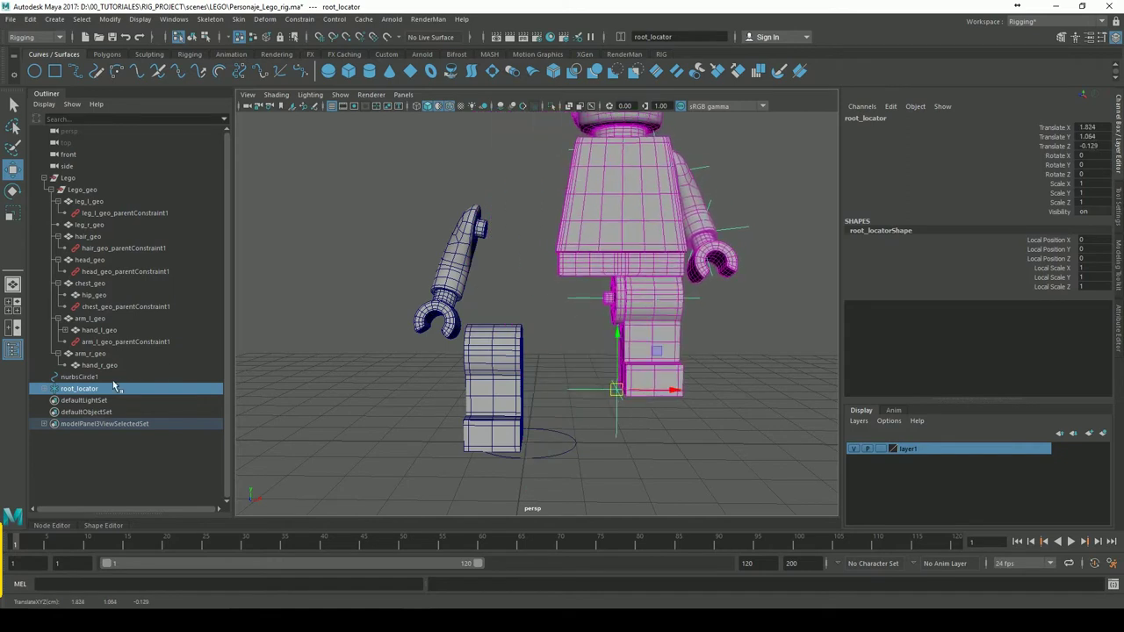
- Test-rotate hip_locator to tilt the upper body, and test-rotate leg_l_locator, then undo
click(43, 388)
click(84, 400)
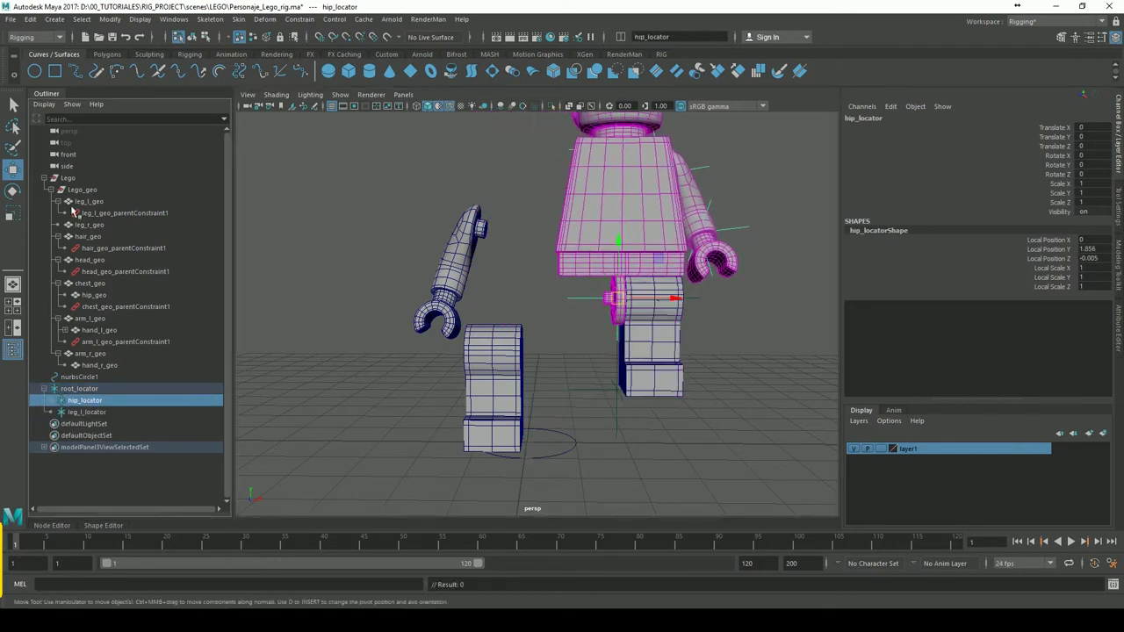
key(e)
mouse_move(628, 286)
mouse_down()
mouse_move(622, 343)
mouse_move(606, 303)
mouse_up()
scroll(580, 342, down, 4)
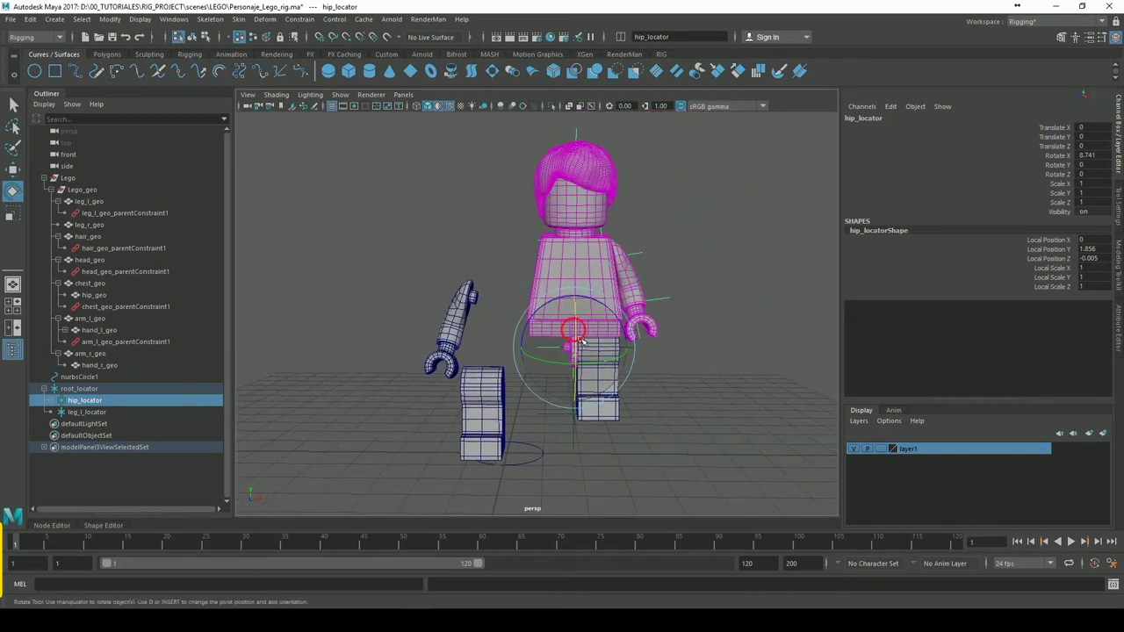
drag(582, 343, 575, 330)
click(138, 408)
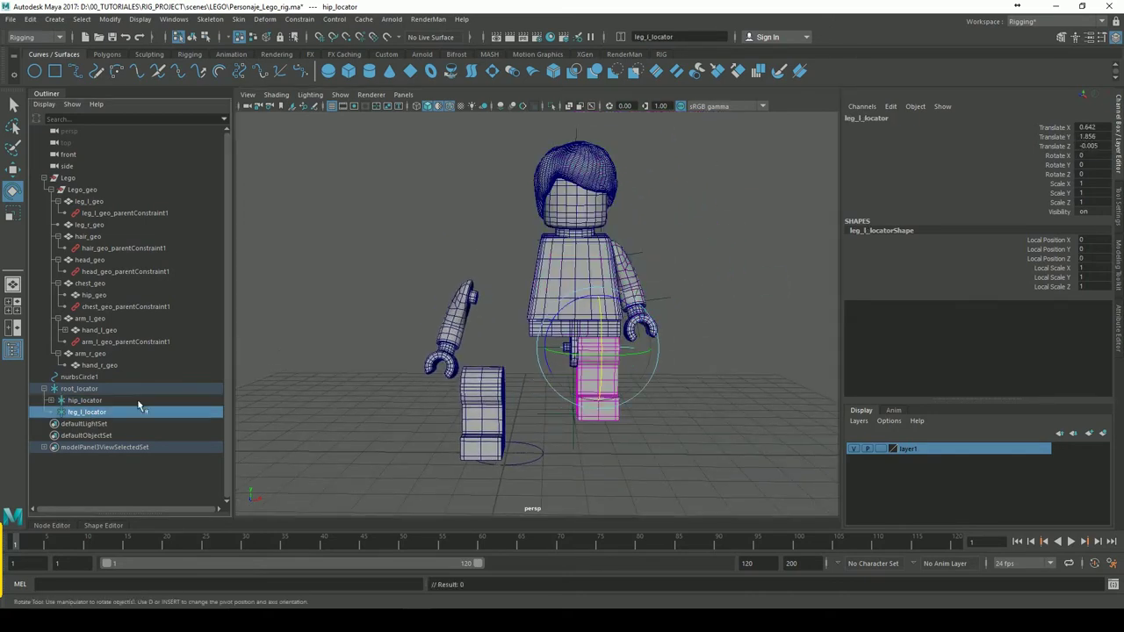
mouse_move(615, 347)
mouse_down()
mouse_move(597, 338)
mouse_move(597, 312)
mouse_up()
key(ctrl+z)
- Reset root_locator's Translate X, Y and Z to 0 in the Channel Box
click(103, 389)
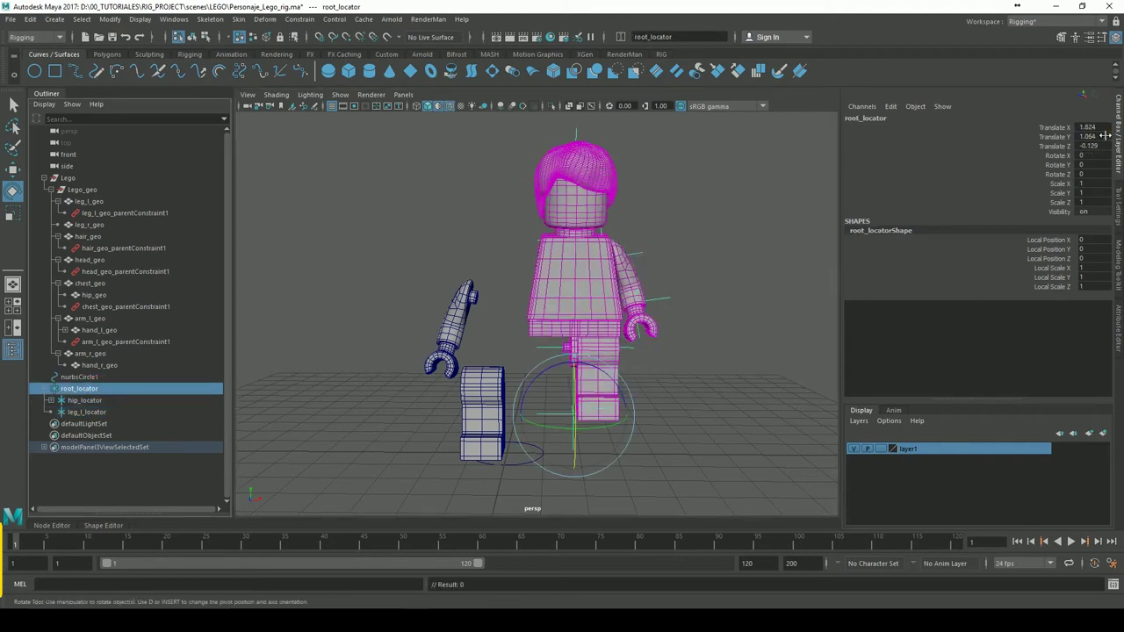
drag(1098, 128, 1101, 150)
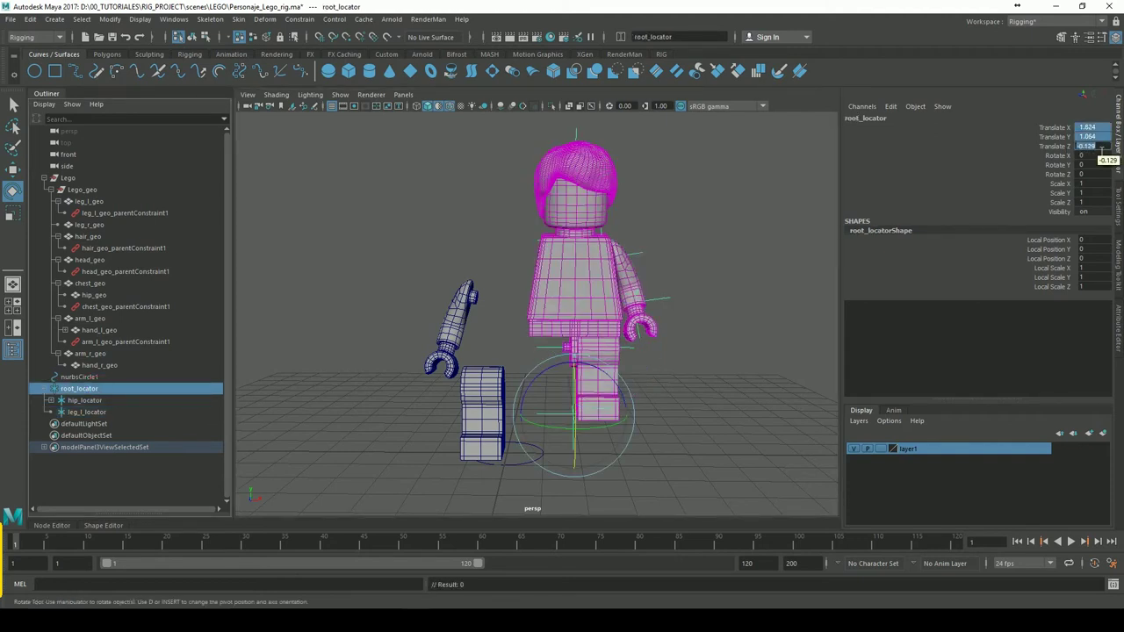
text(0)
key(Return)
click(659, 379)
mouse_move(564, 280)
alt+mouse_down()
mouse_move(665, 313)
mouse_move(535, 331)
mouse_move(563, 332)
alt+mouse_up()
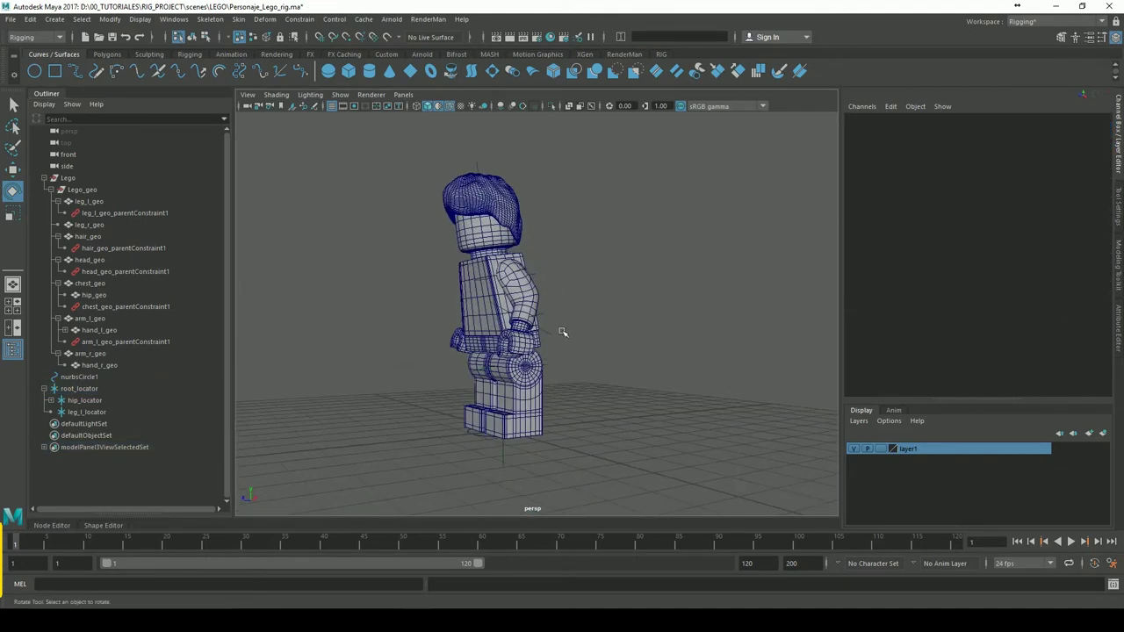
- Set hip_locator's Rotate X to 0 in the Channel Box so the upper body is upright
click(76, 389)
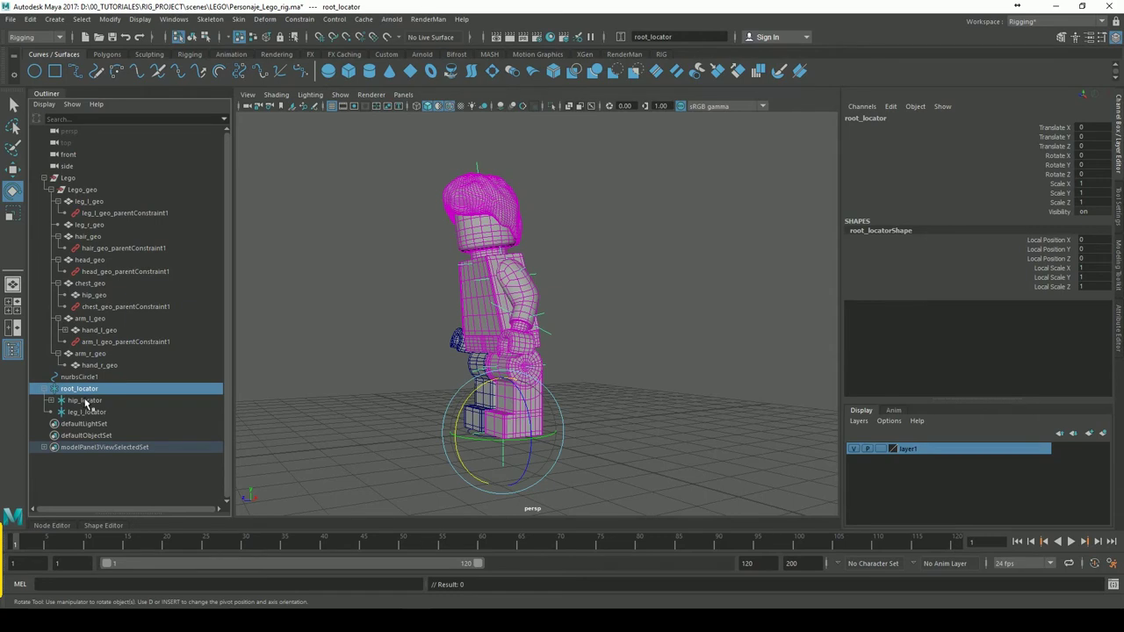
click(86, 401)
double_click(1098, 158)
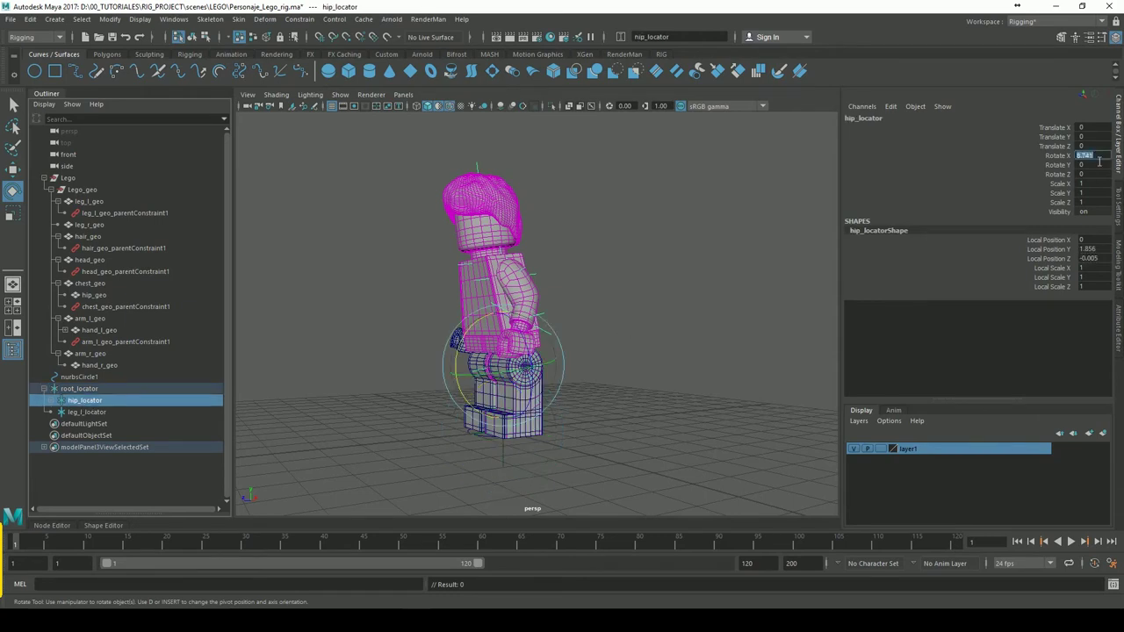
text(0)
key(Return)
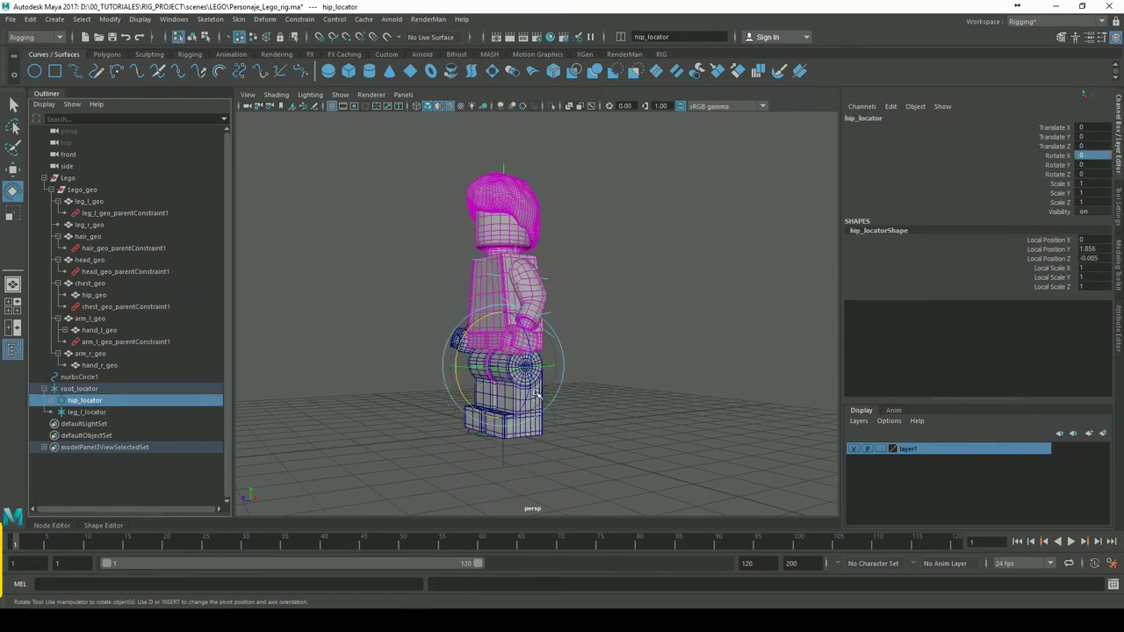
click(668, 355)
alt+drag(584, 369, 665, 356)
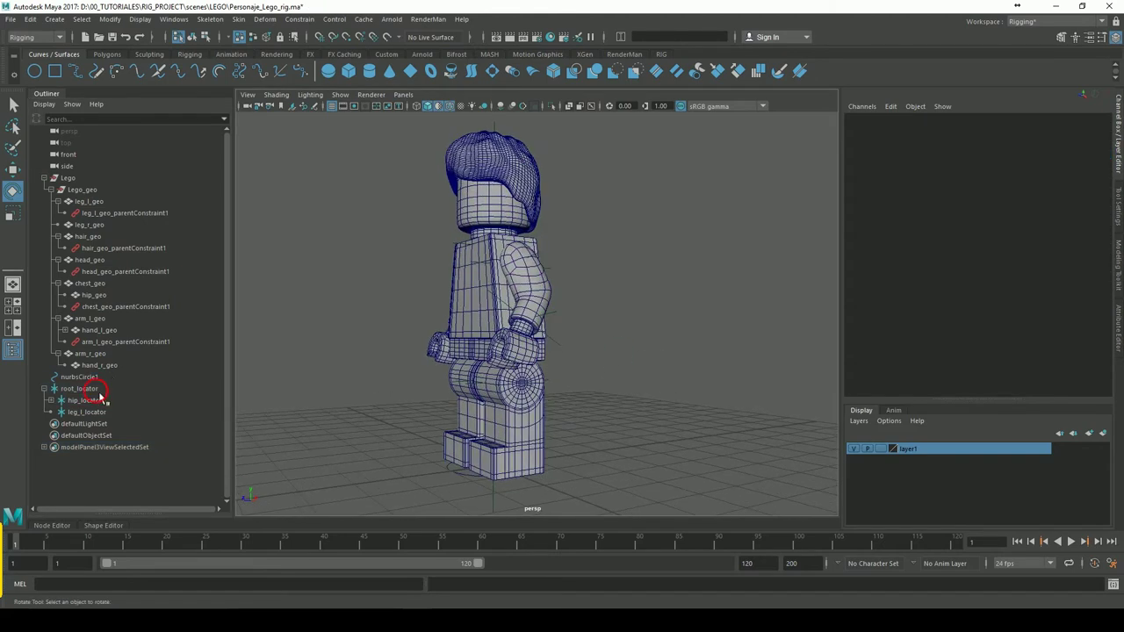
- Show hip_locatorShape's attributes, expanding Object Display and collapsing Locator Attributes, then deselect
click(98, 389)
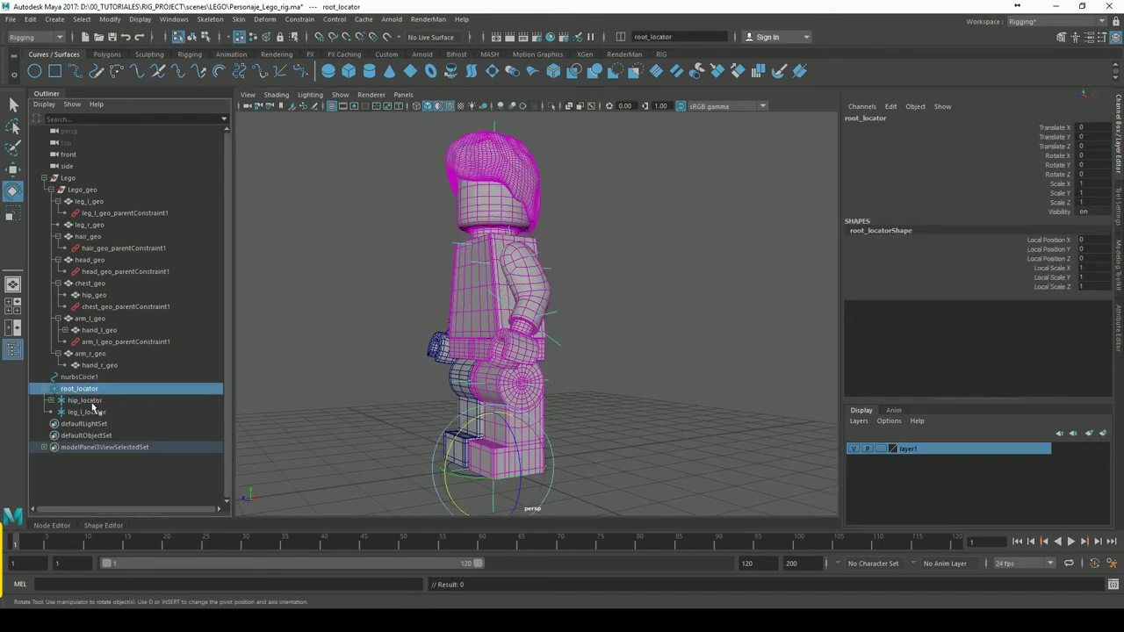
click(94, 401)
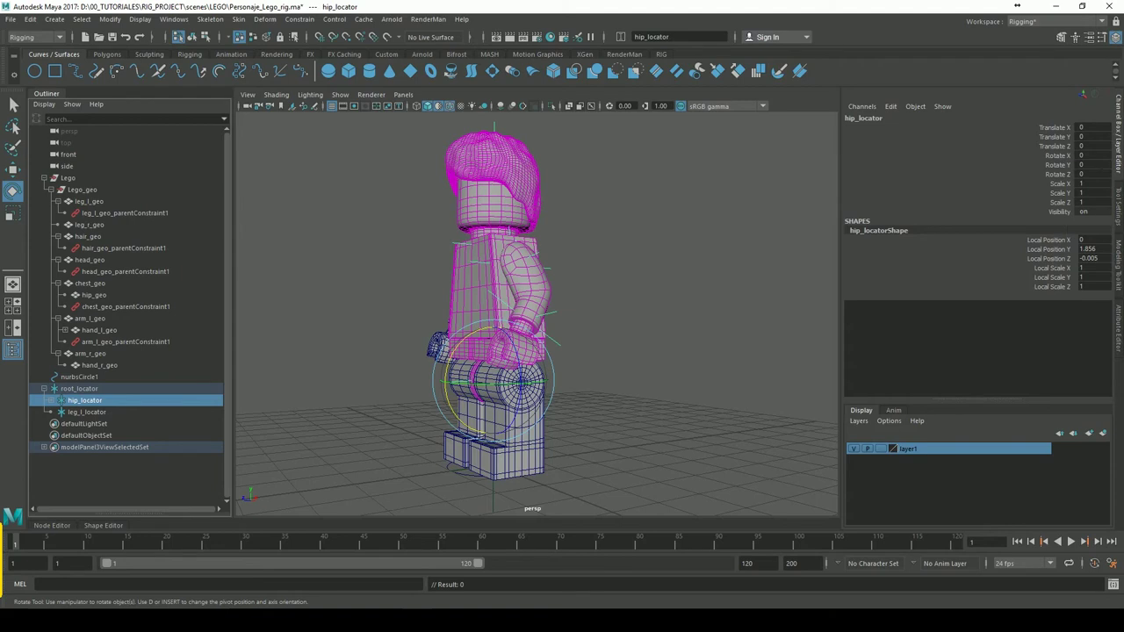
click(1120, 203)
click(1120, 275)
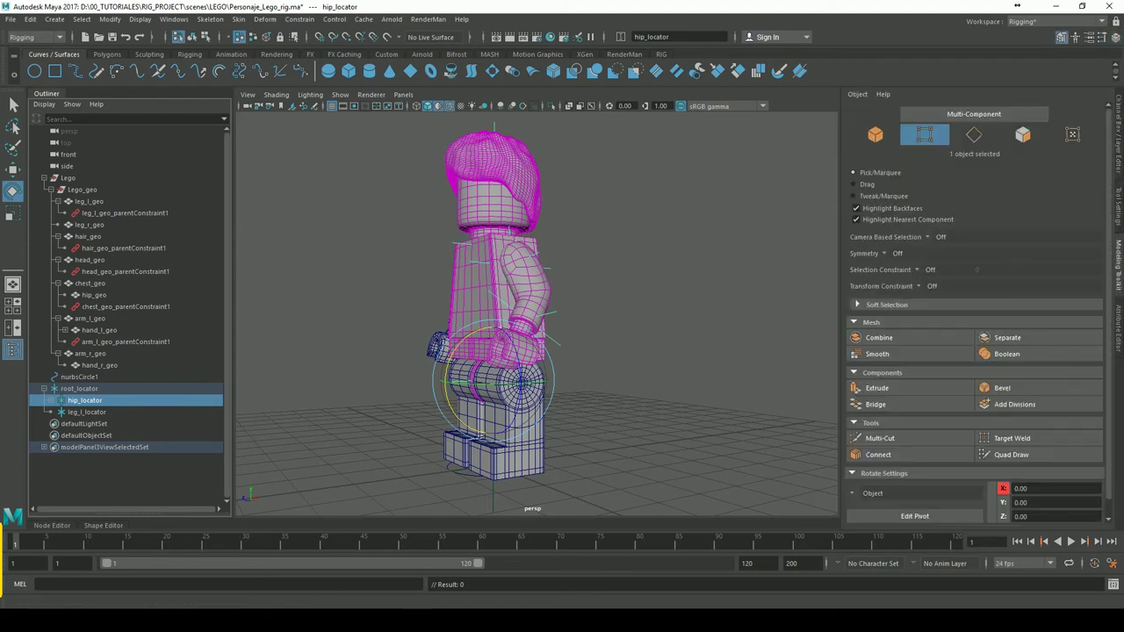
click(1120, 311)
click(886, 223)
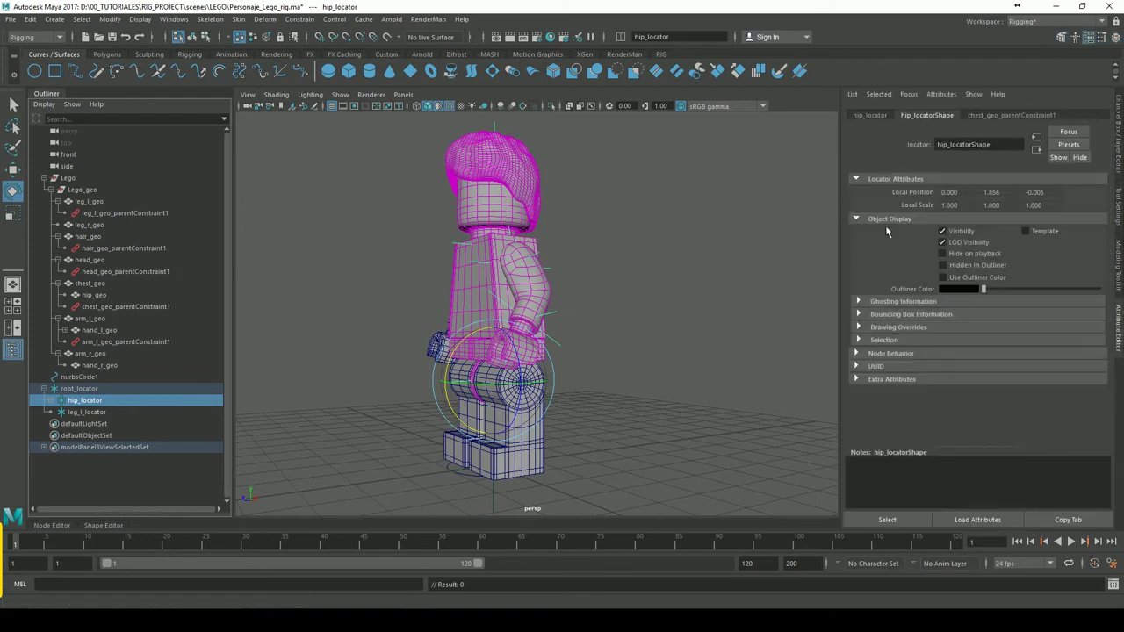
click(893, 180)
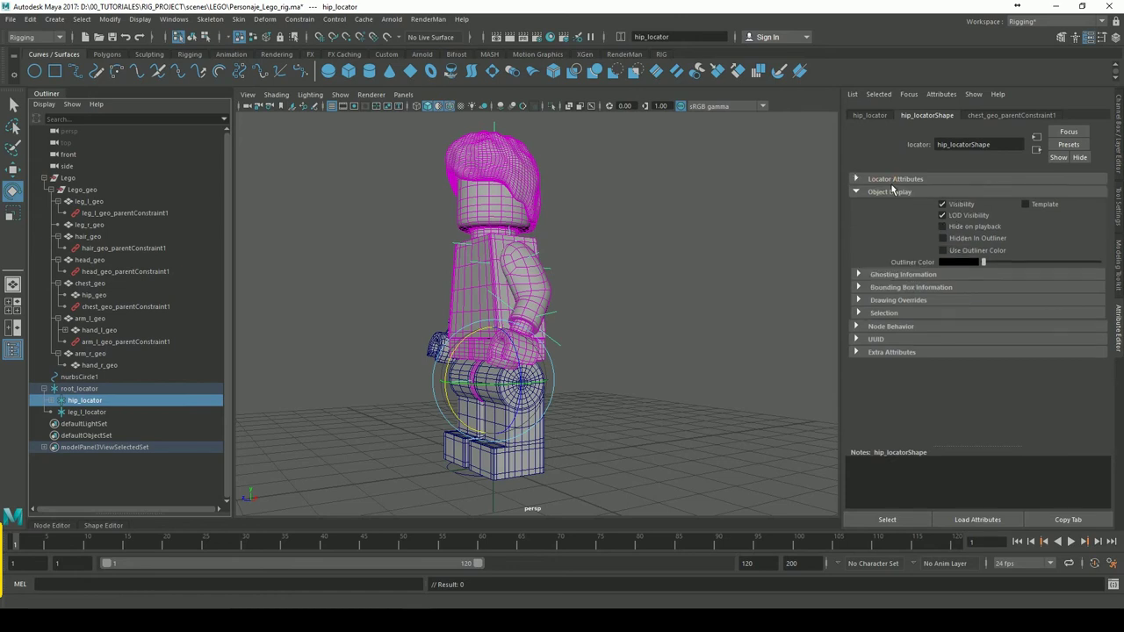
click(702, 263)
mouse_move(702, 263)
alt+mouse_down()
mouse_move(678, 278)
mouse_move(663, 314)
alt+mouse_up()
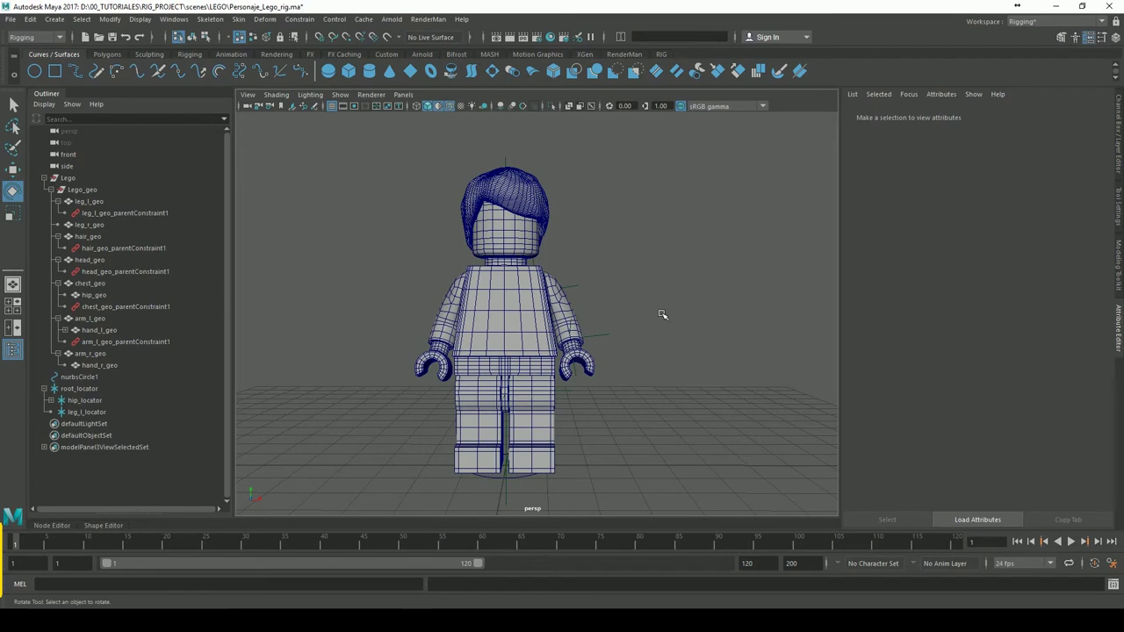
- Scale nurbsCircle1 up to about 1.115 so it rings the minifigure's feet more widely
click(504, 487)
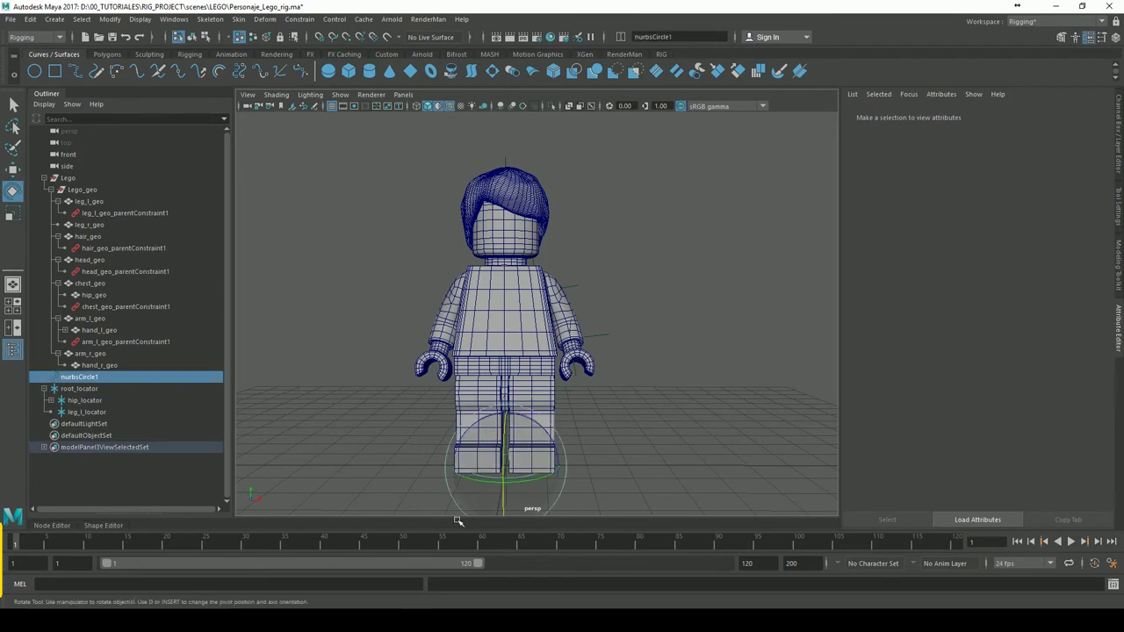
click(12, 213)
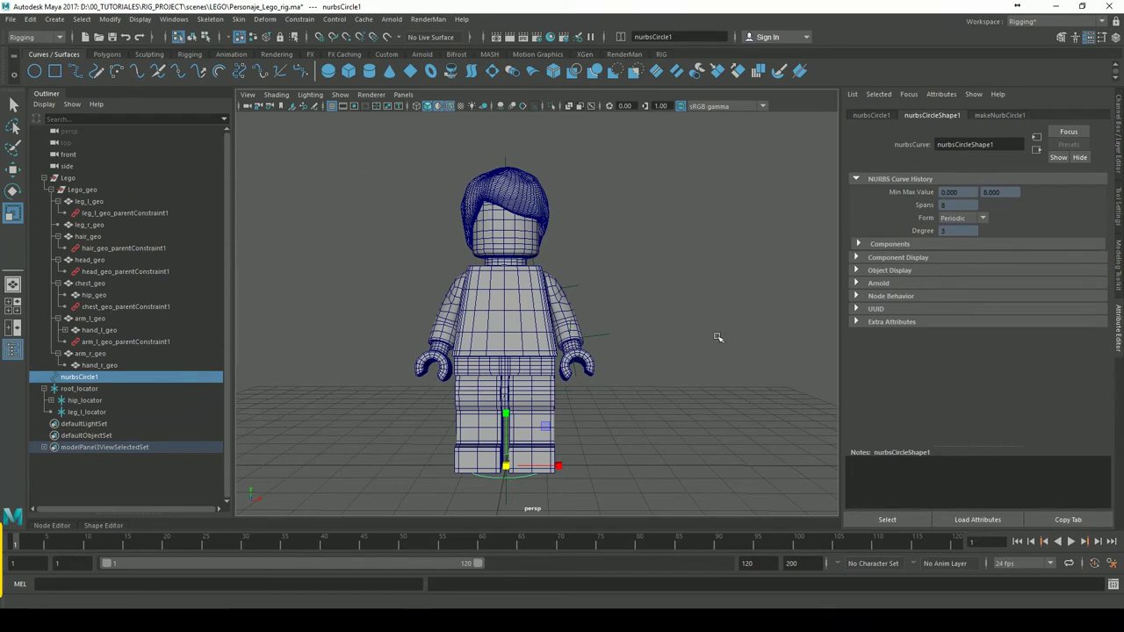
alt+right_drag(682, 349, 555, 427)
drag(555, 427, 571, 426)
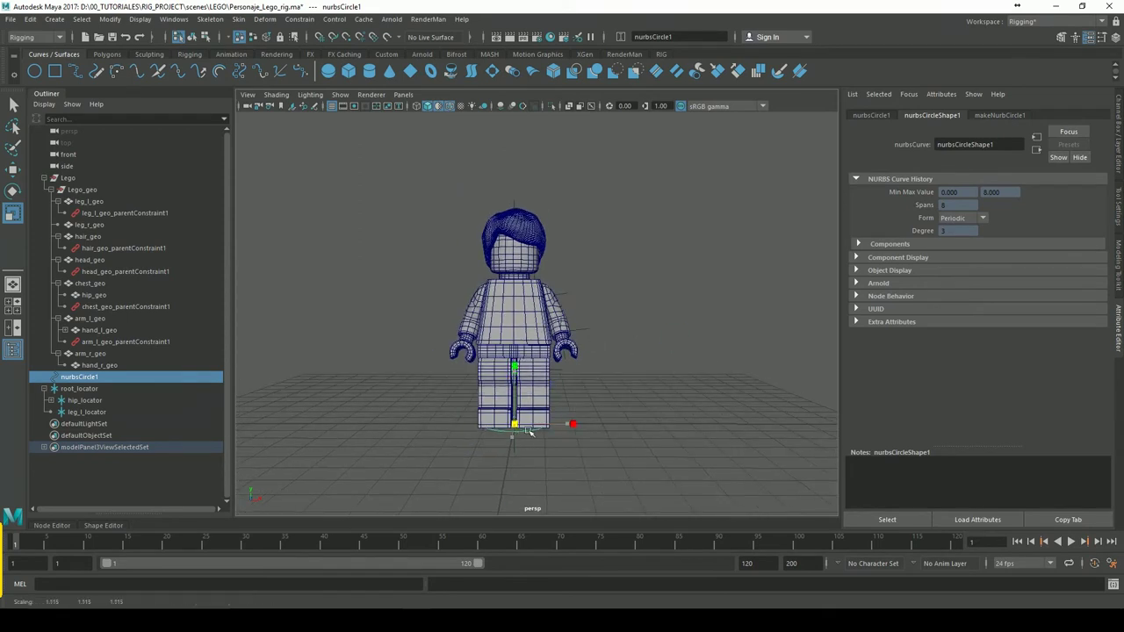
click(665, 402)
mouse_move(664, 402)
alt+mouse_down()
mouse_move(595, 401)
mouse_move(652, 409)
mouse_move(567, 428)
alt+mouse_up()
click(566, 428)
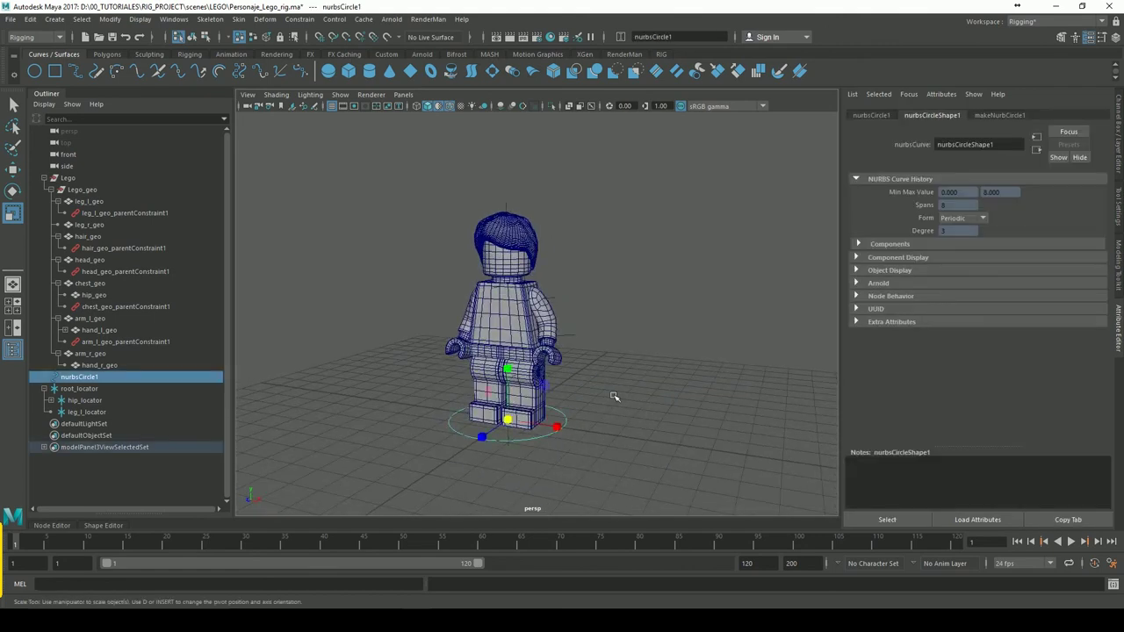
alt+drag(615, 397, 600, 361)
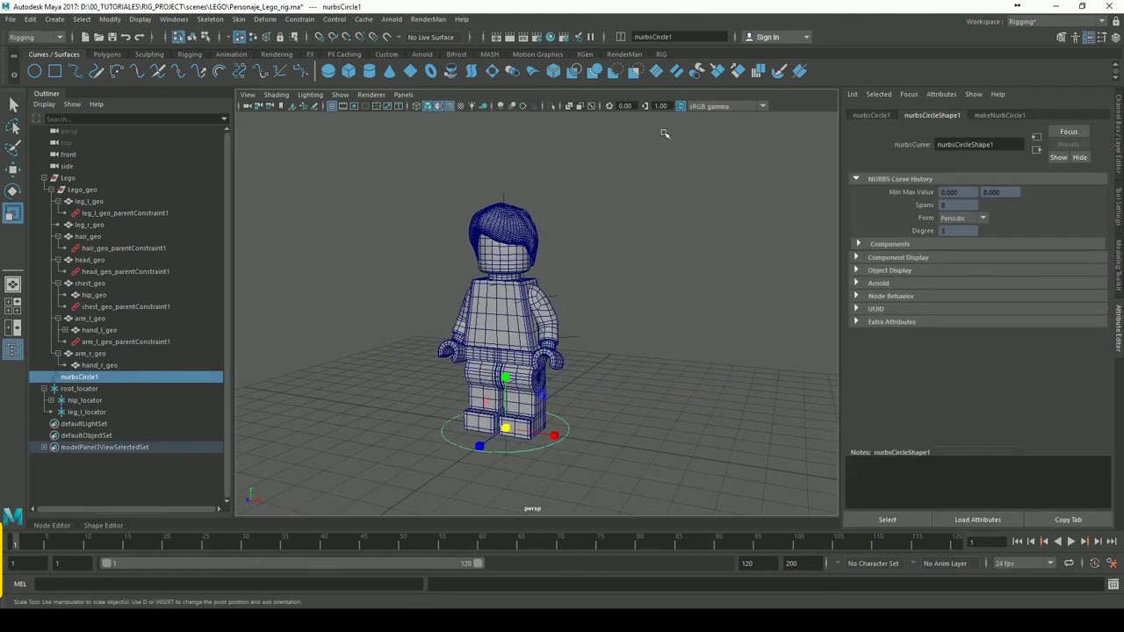